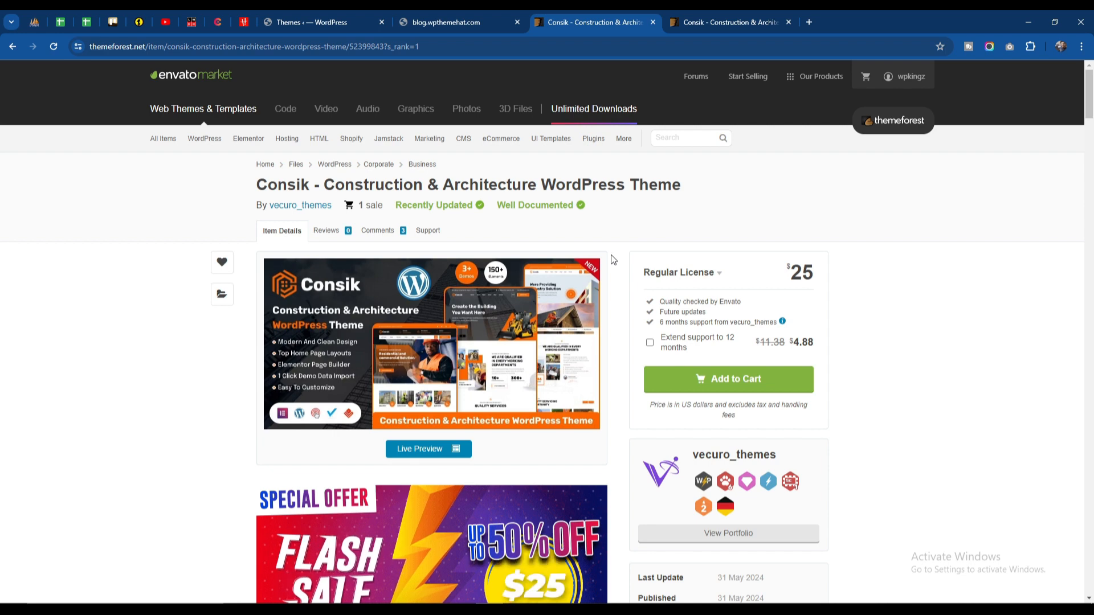
Examine the Consik live preview's home page, switching its cost calculator between A+ Grey Structure and Premium Finishing.
click(704, 22)
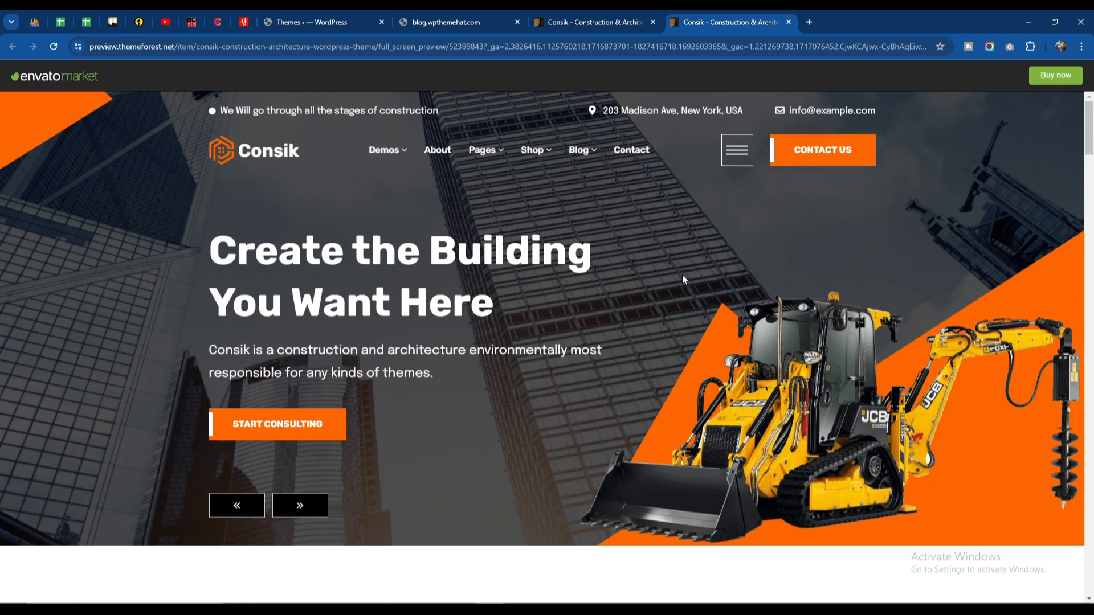
drag(1088, 130, 1091, 449)
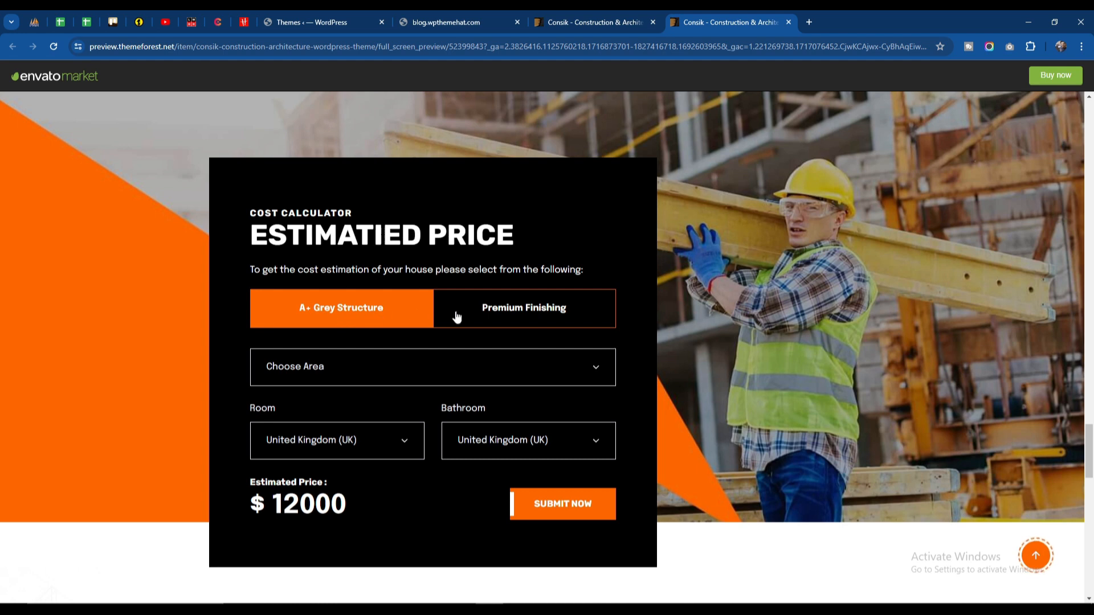
click(530, 316)
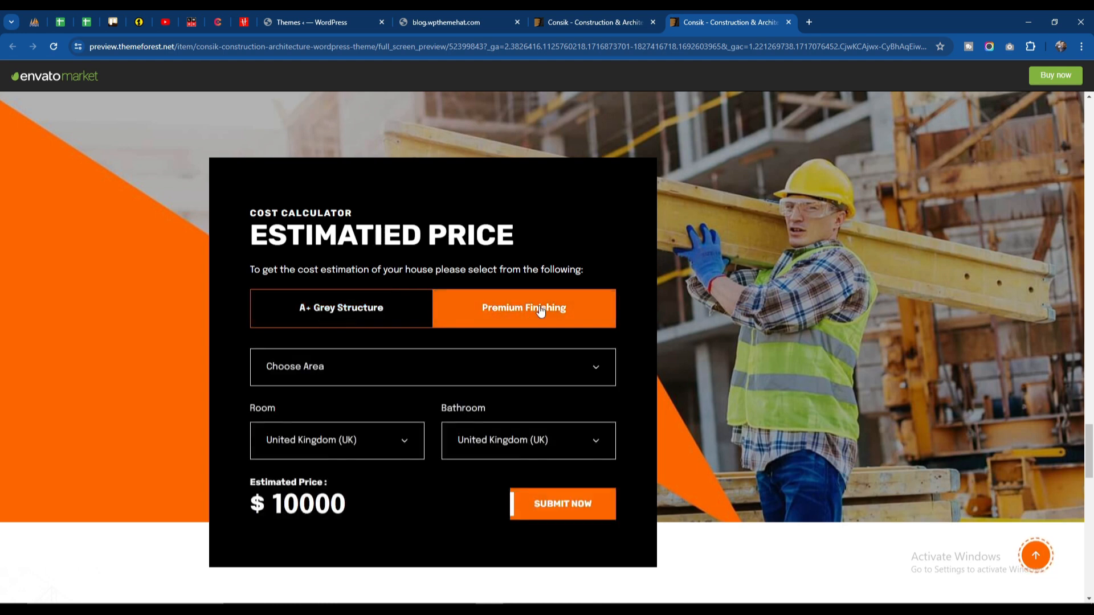
click(348, 325)
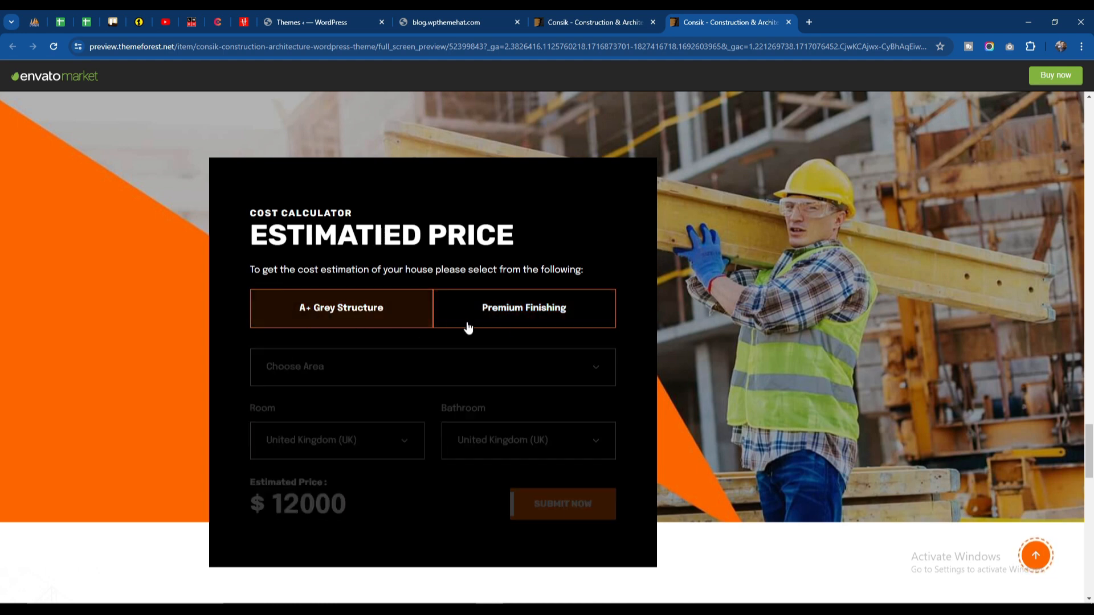
click(520, 320)
drag(1089, 462, 1090, 131)
Open the Home 02 demo of the Consik theme, examine its full page and look through its Demos and Pages entries.
mouse_move(389, 165)
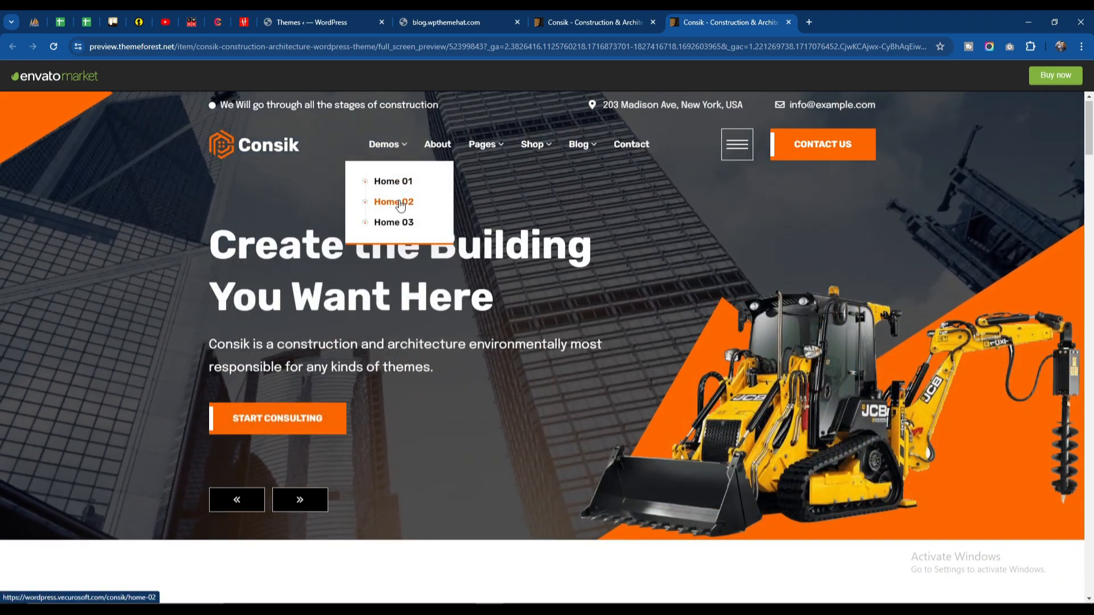
click(400, 203)
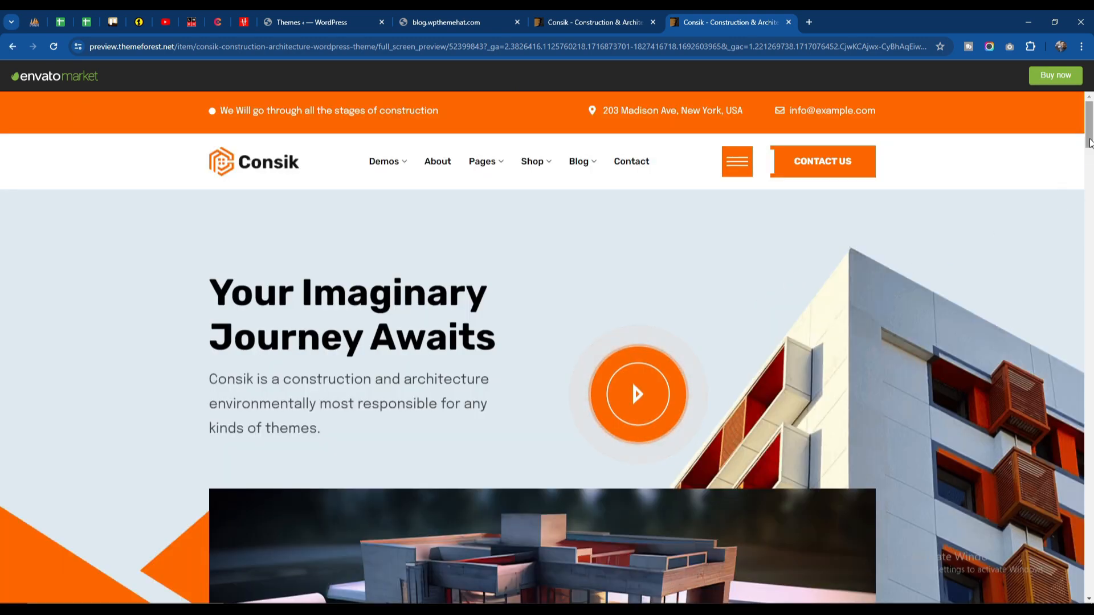
scroll(1090, 155, down, 5)
drag(1090, 155, 1090, 581)
click(1035, 555)
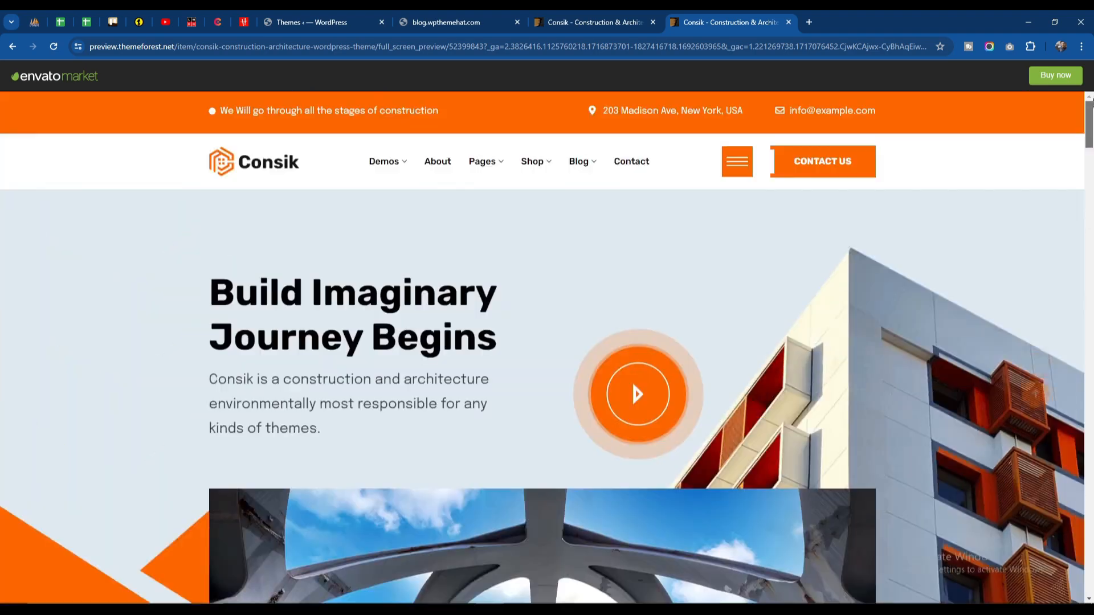
mouse_move(391, 167)
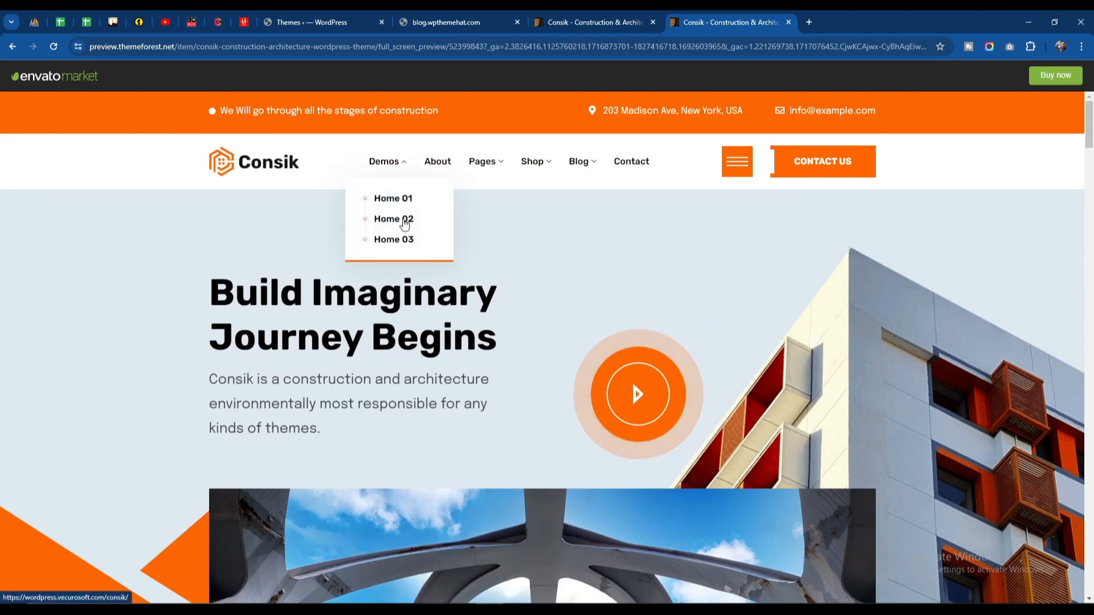
mouse_move(484, 162)
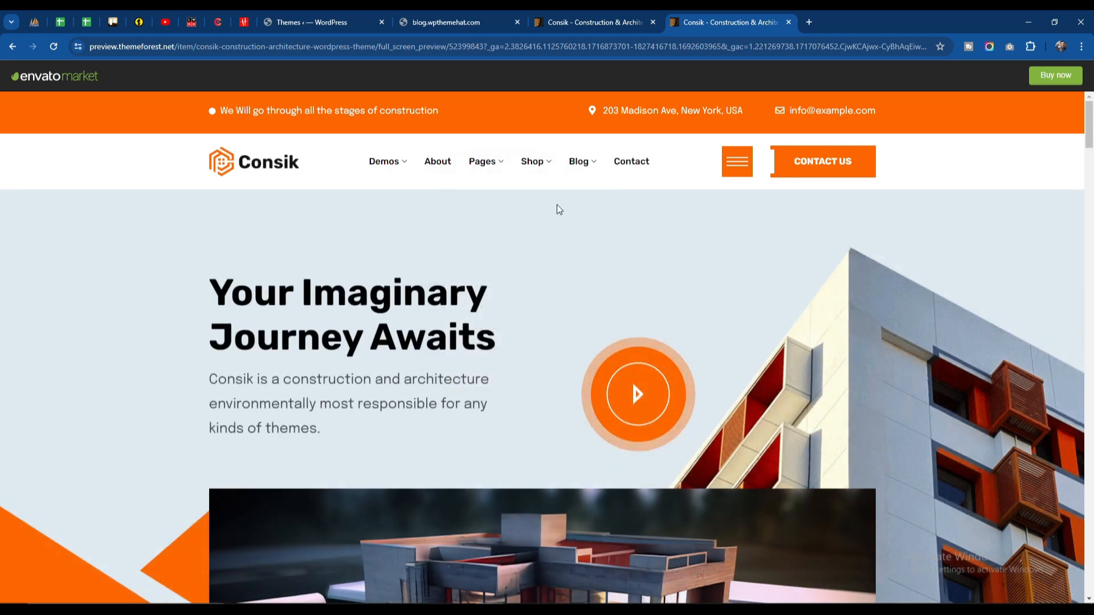
Open the Consik demo's Shop page and examine its product listings and site navigation.
mouse_move(533, 175)
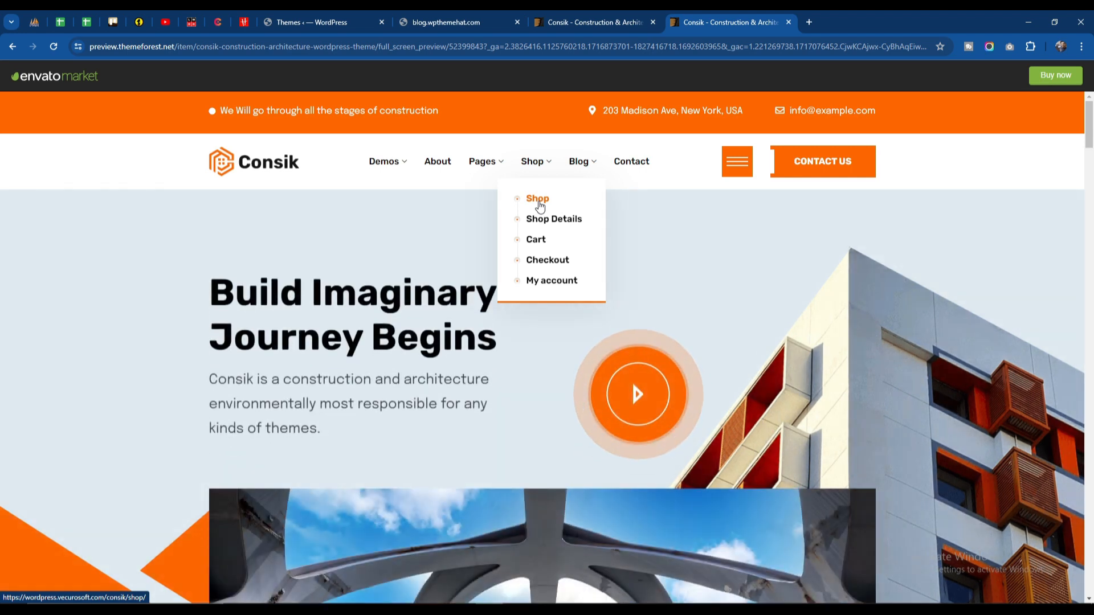
click(538, 201)
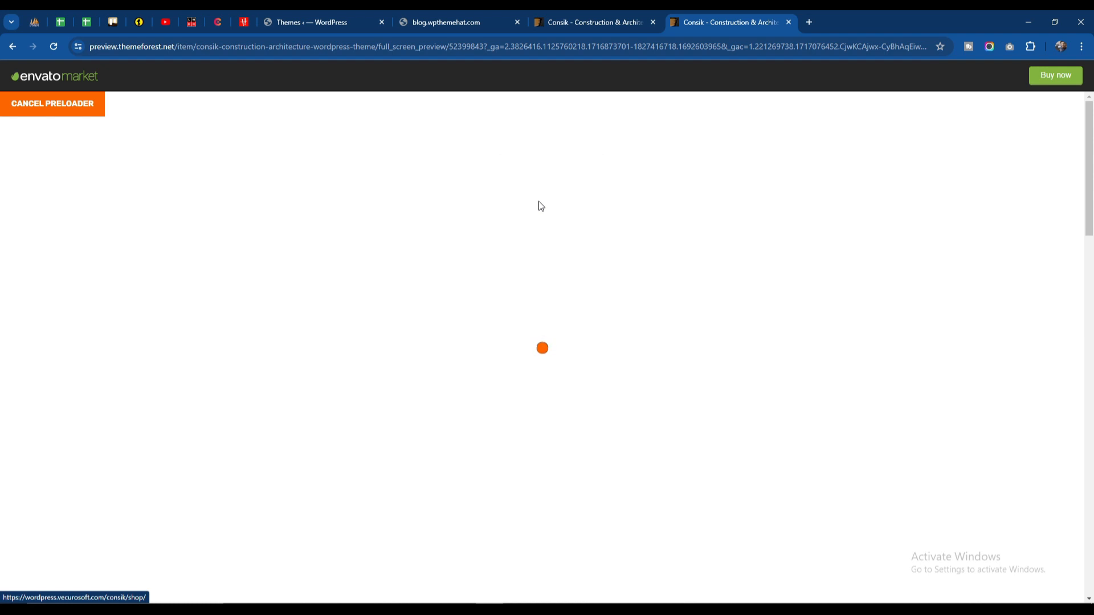
scroll(574, 295, down, 5)
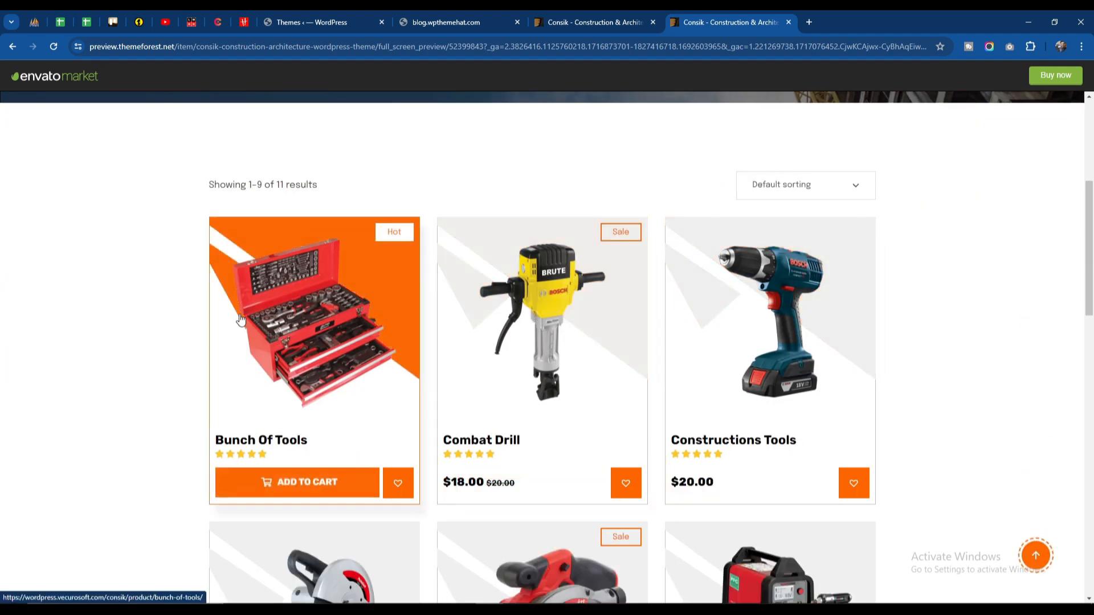
scroll(325, 318, down, 5)
scroll(532, 314, down, 3)
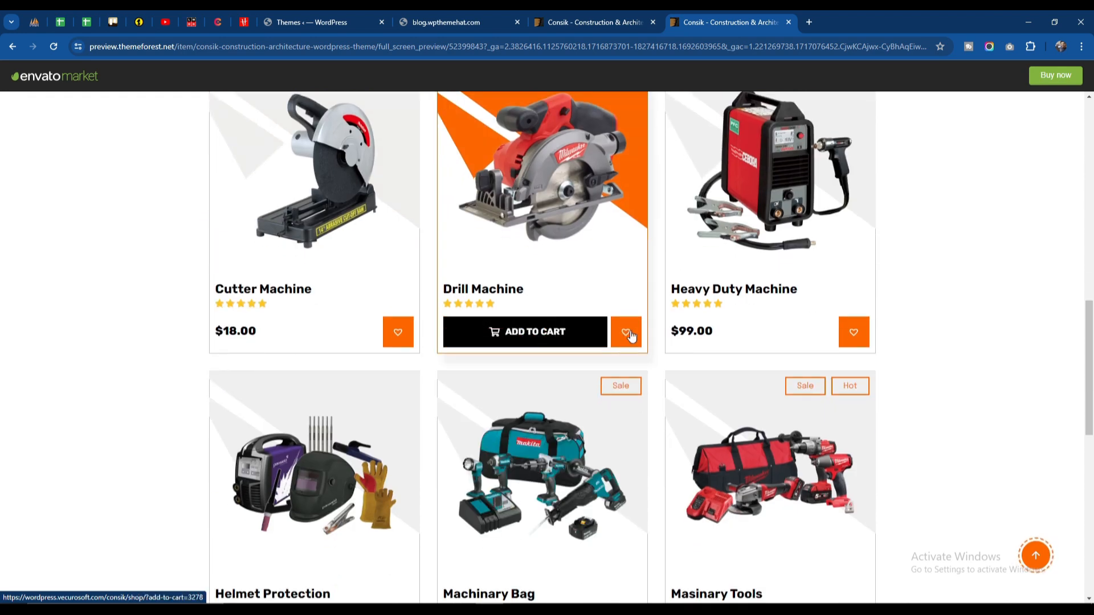
scroll(798, 338, down, 3)
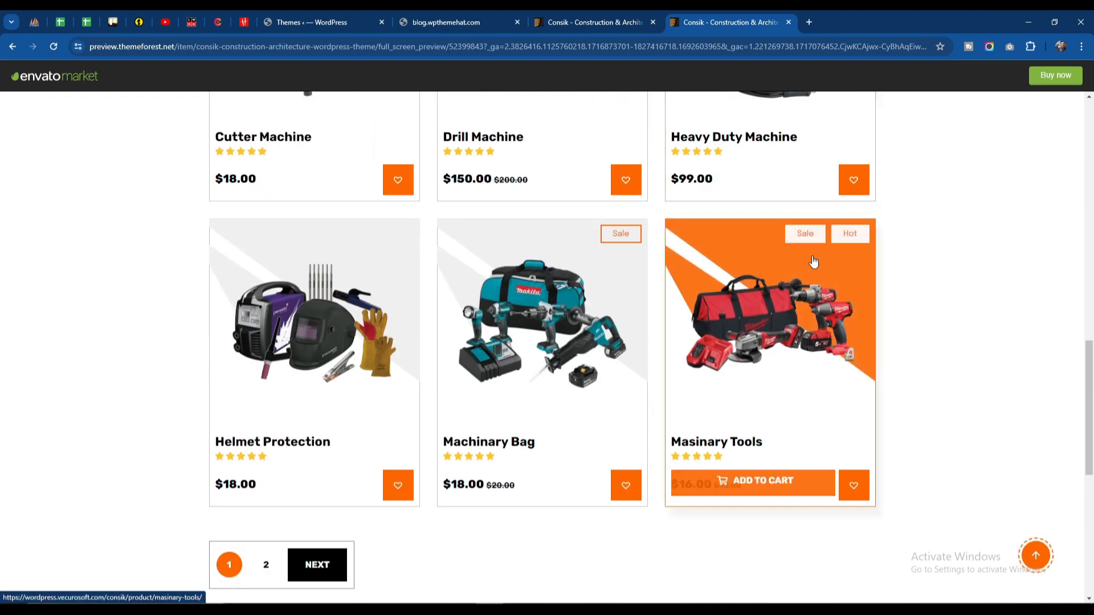
scroll(561, 293, down, 3)
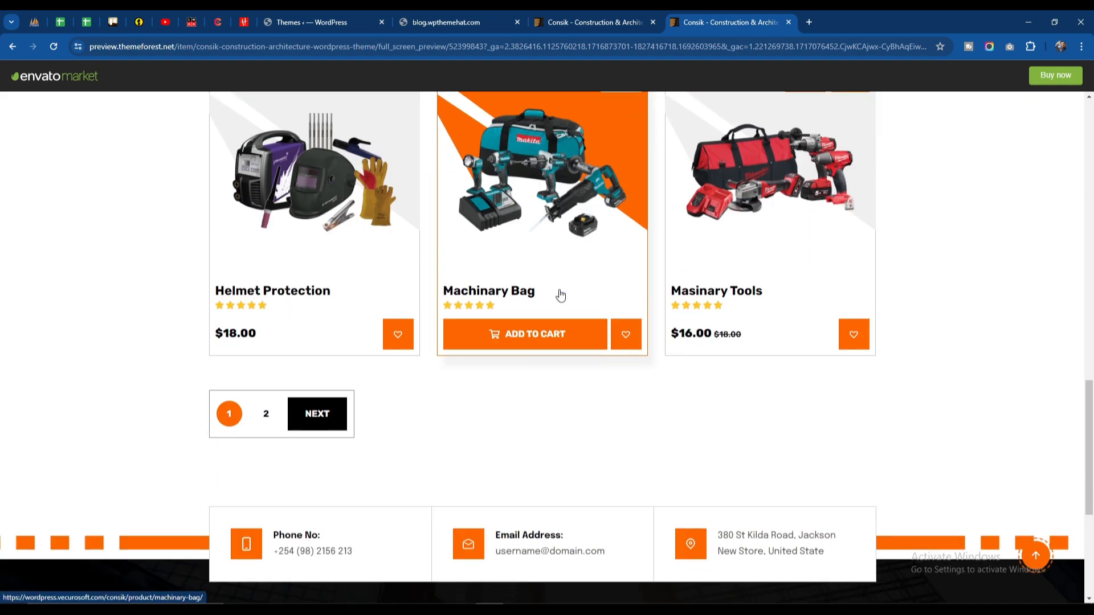
scroll(606, 350, up, 20)
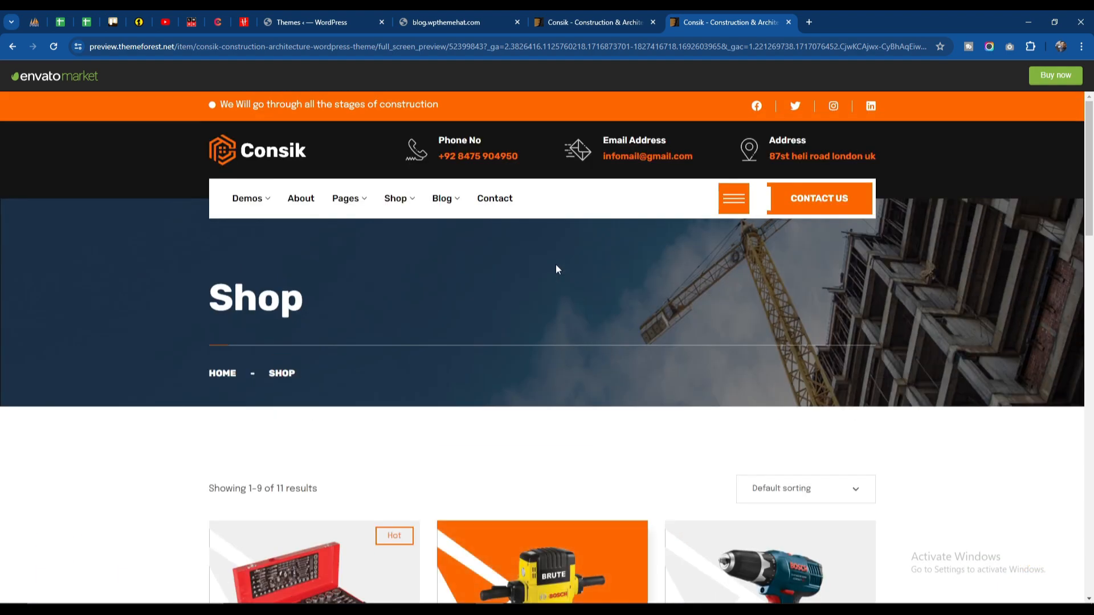
mouse_move(446, 193)
mouse_move(398, 200)
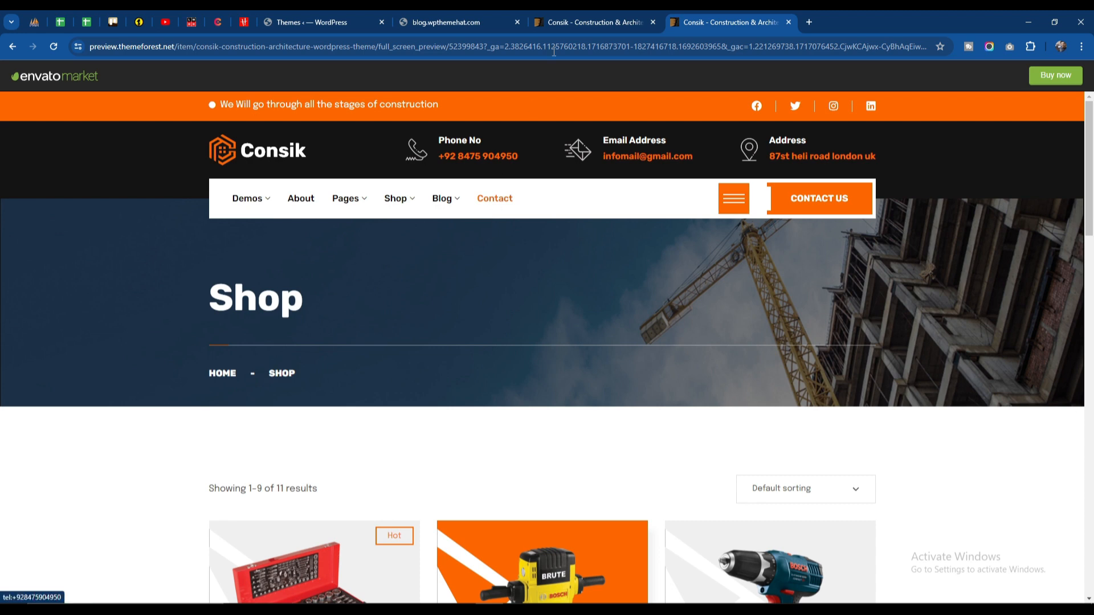
Switch to File Explorer, extract consik-final.zip in the Downloads folder and open the extracted consik-final folder.
click(581, 19)
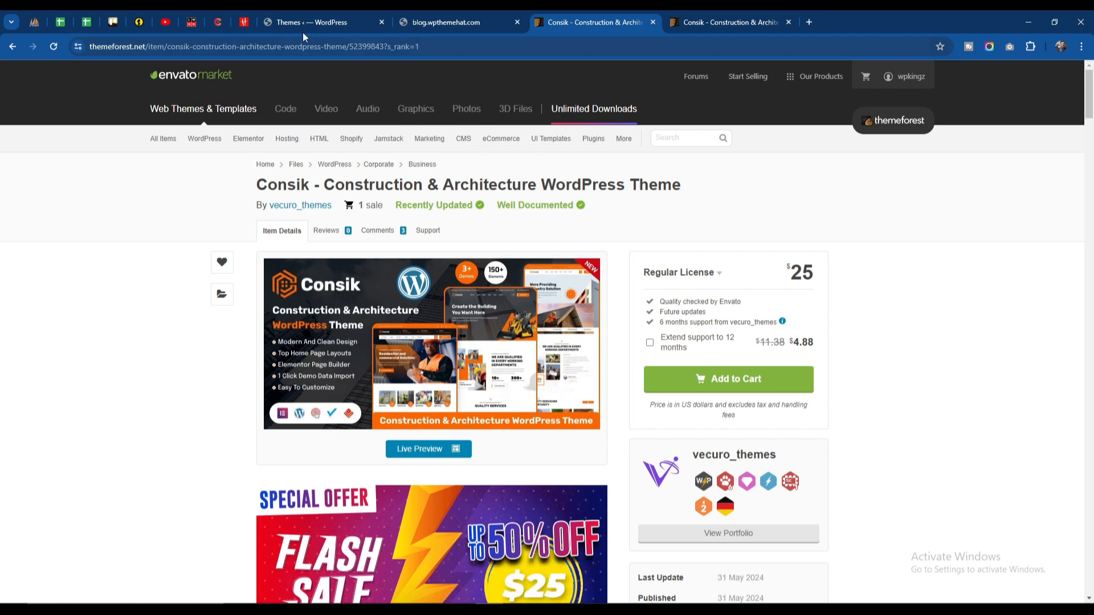
click(312, 12)
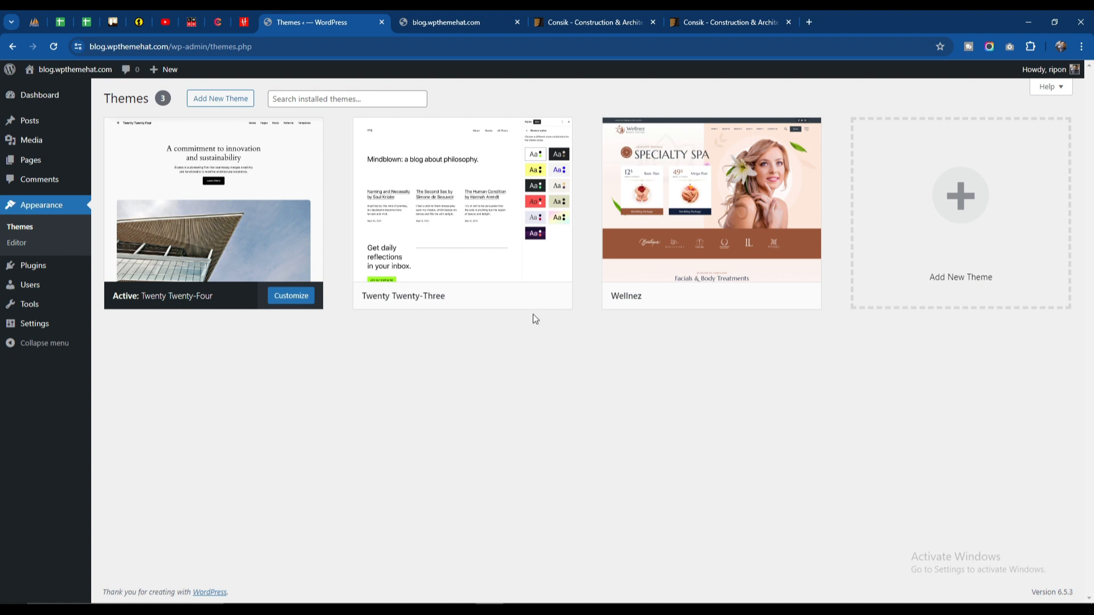
click(266, 610)
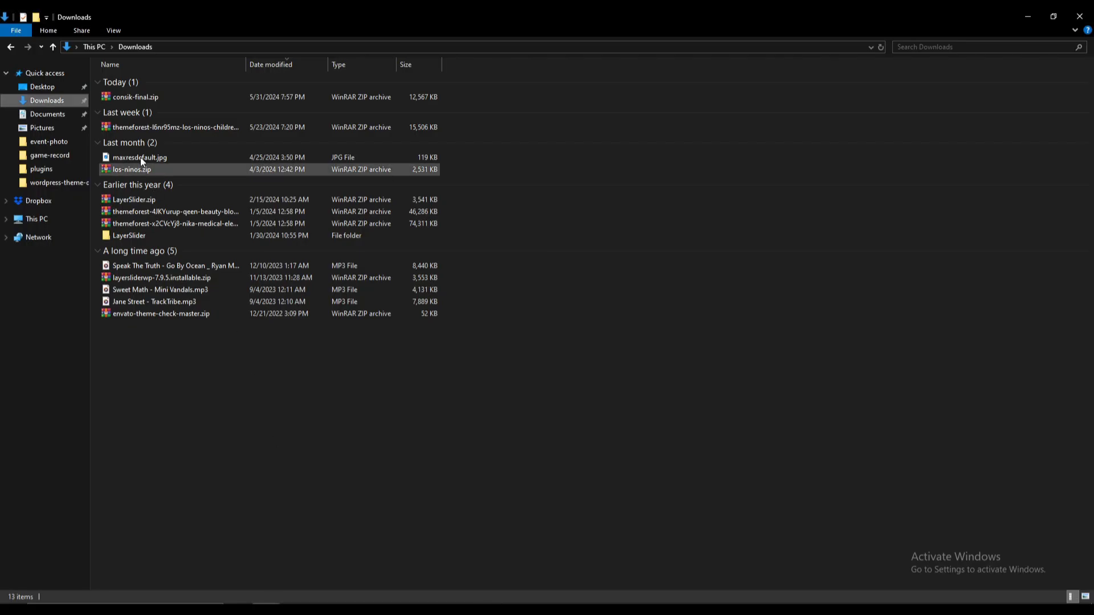
click(163, 95)
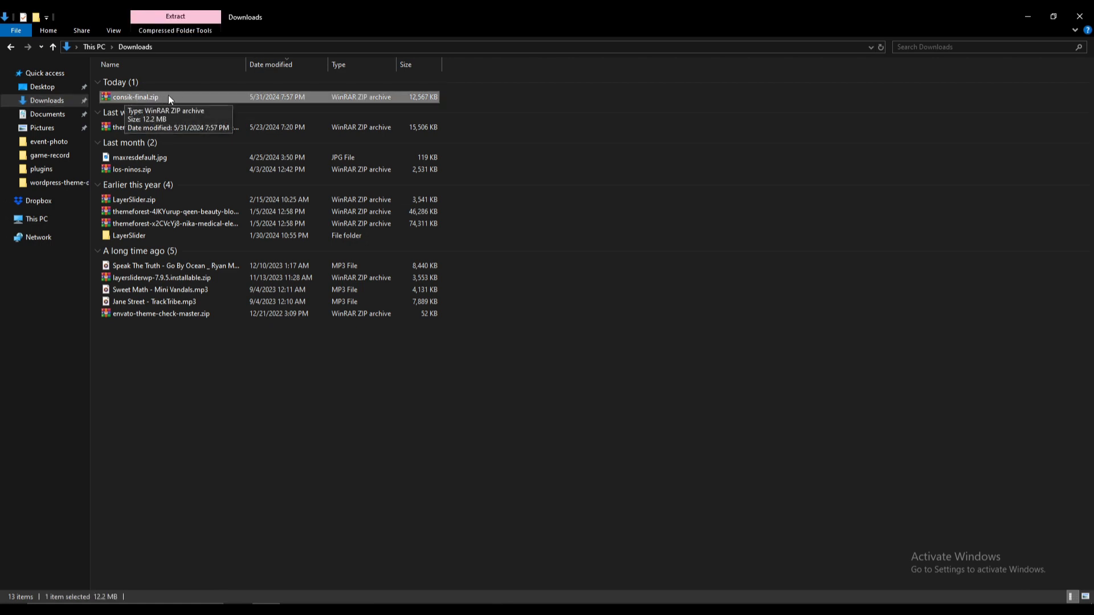
right_click(169, 94)
click(211, 152)
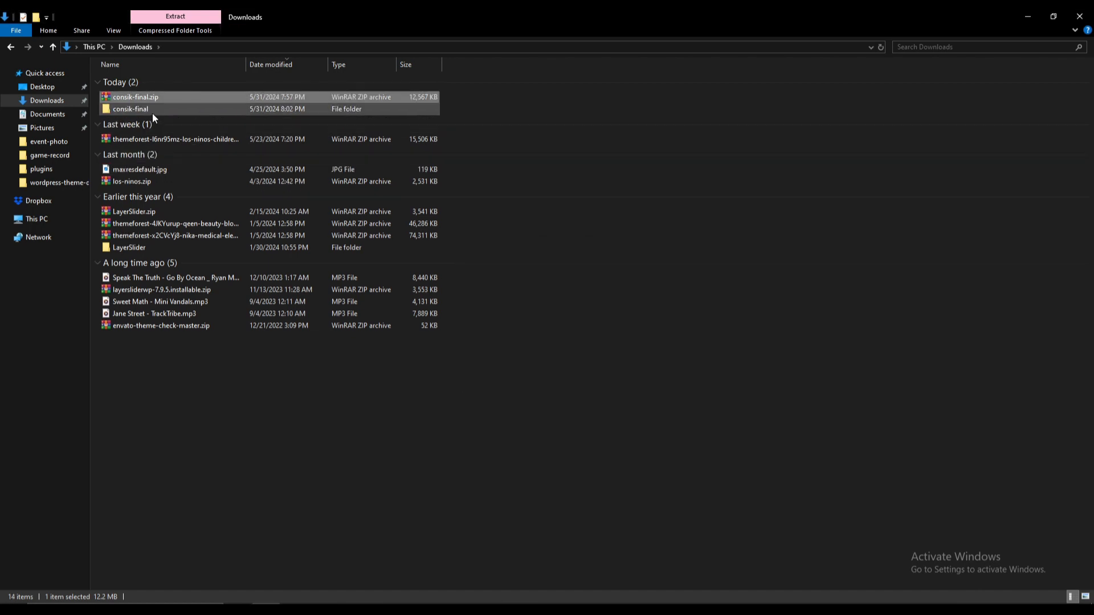
double_click(153, 113)
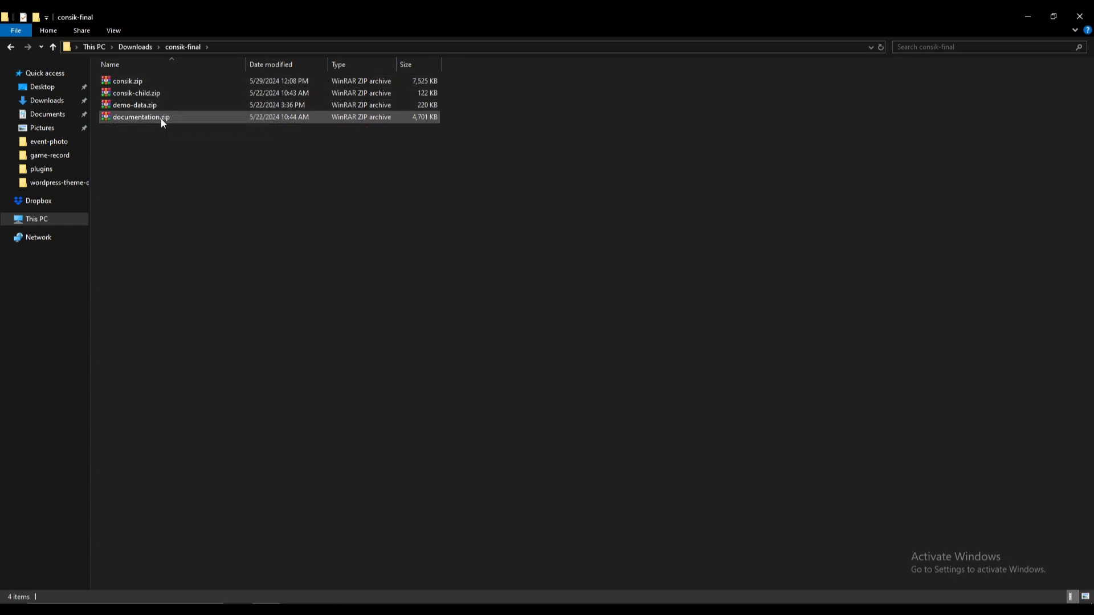
Upload consik.zip from the consik-final folder to WordPress as a new theme, then install and activate it.
click(156, 81)
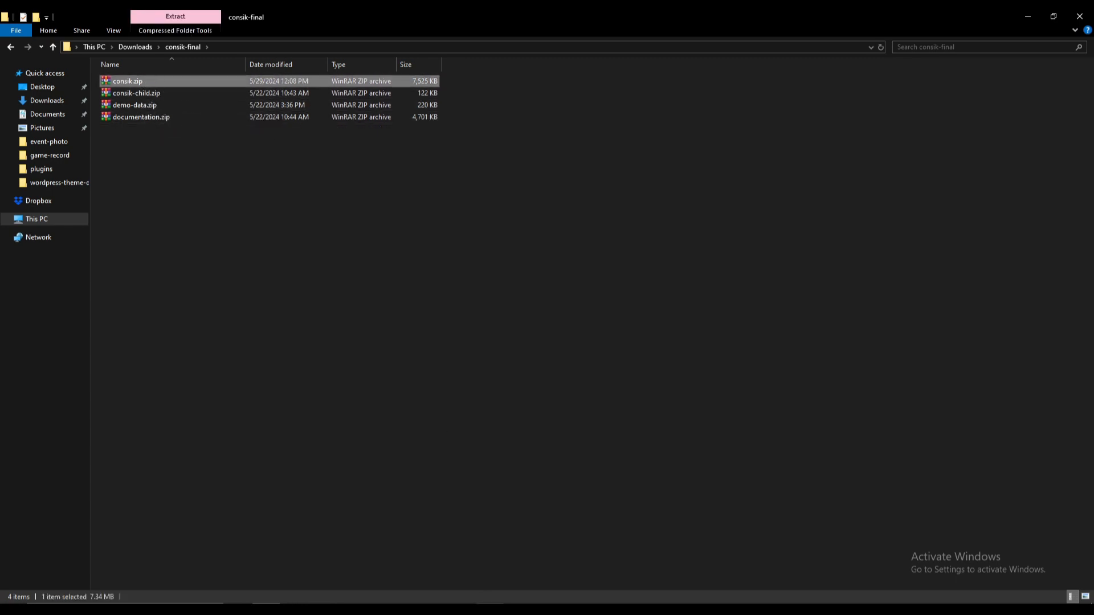
mouse_move(489, 610)
click(473, 553)
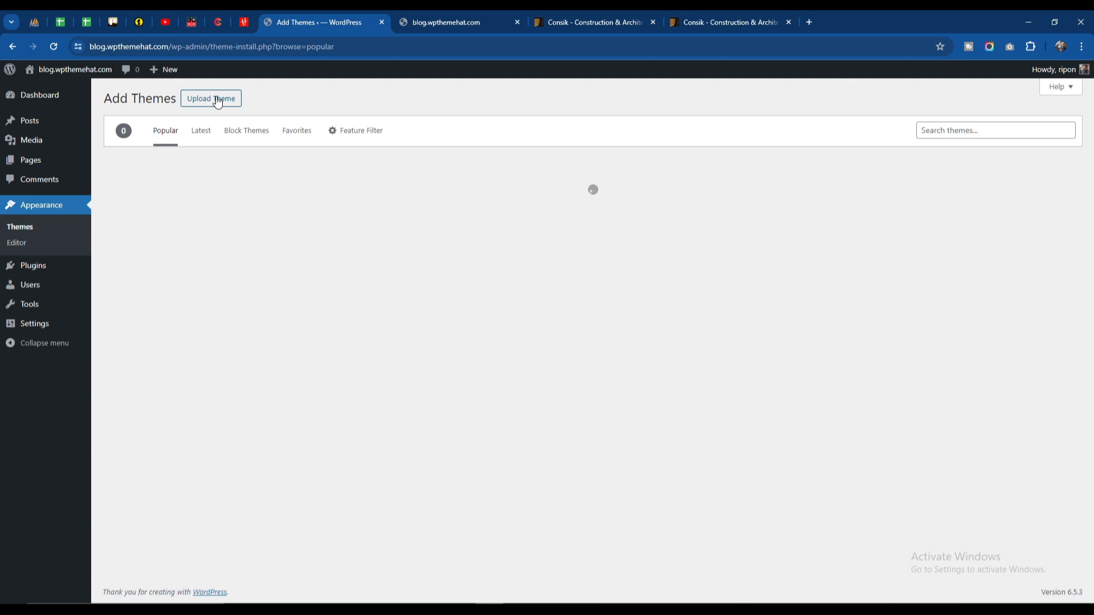
click(217, 100)
key(alt+Tab)
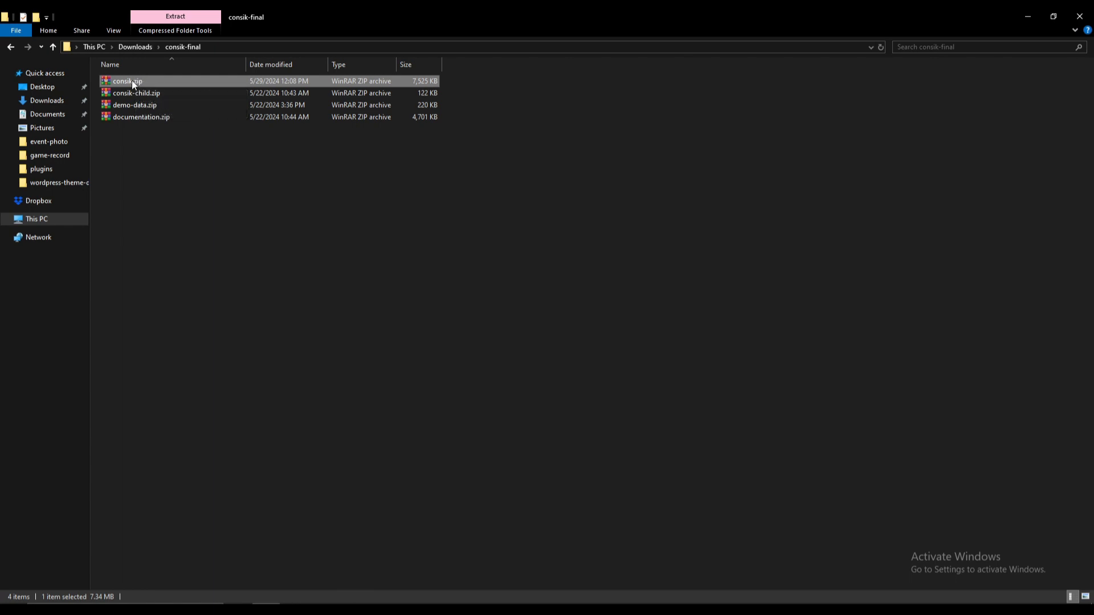
drag(131, 81, 524, 204)
click(676, 203)
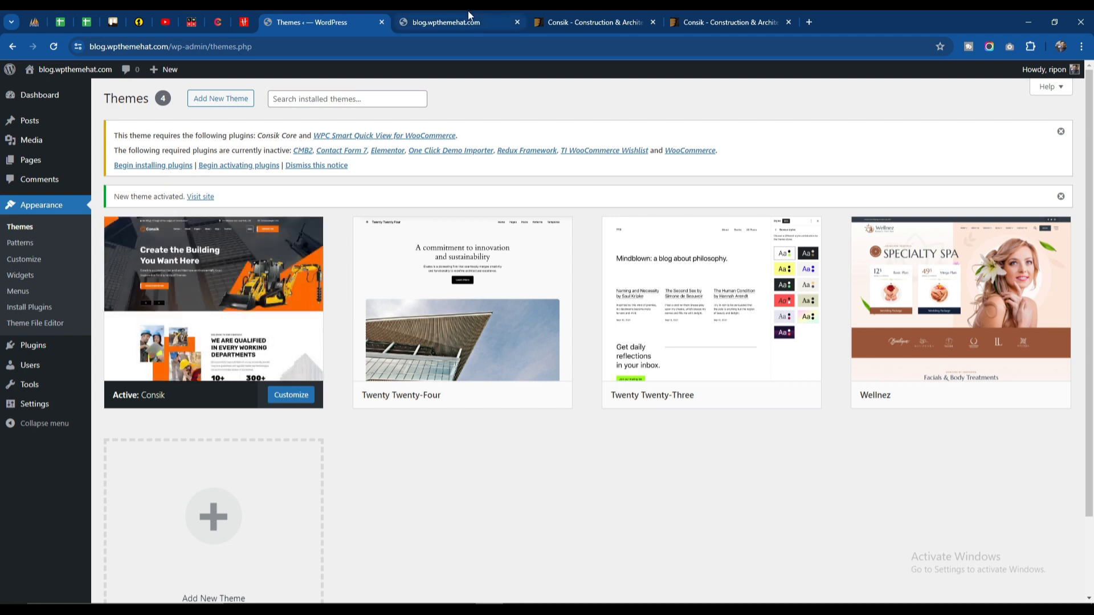
Reload the blog.wpthemehat.com front end, examine the page with the Consik theme and return to the WordPress Themes page.
click(440, 26)
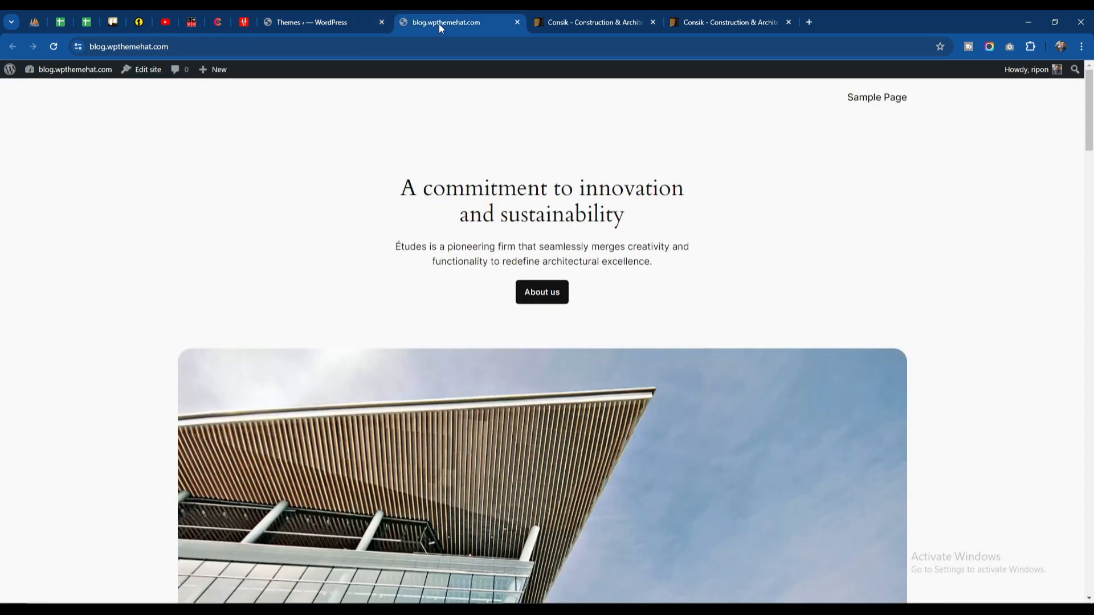
click(55, 46)
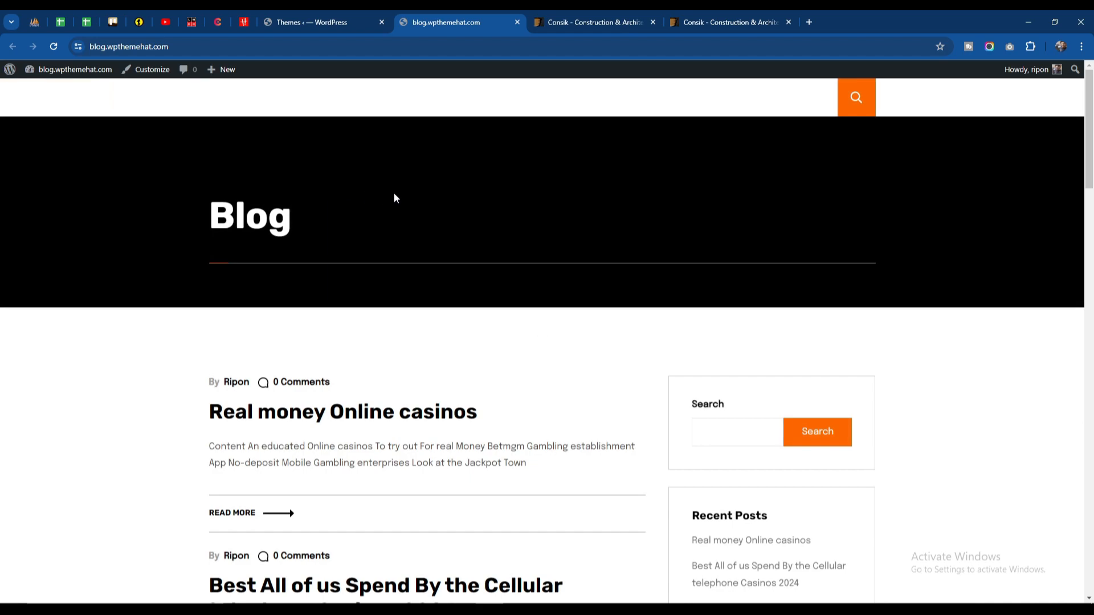
scroll(362, 178, down, 15)
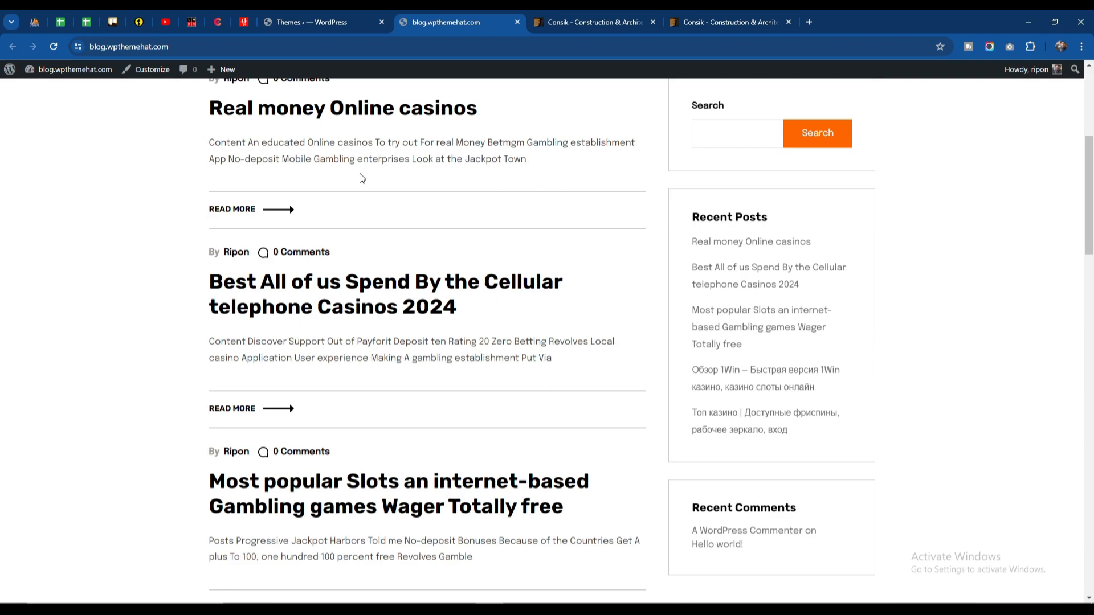
scroll(359, 176, down, 10)
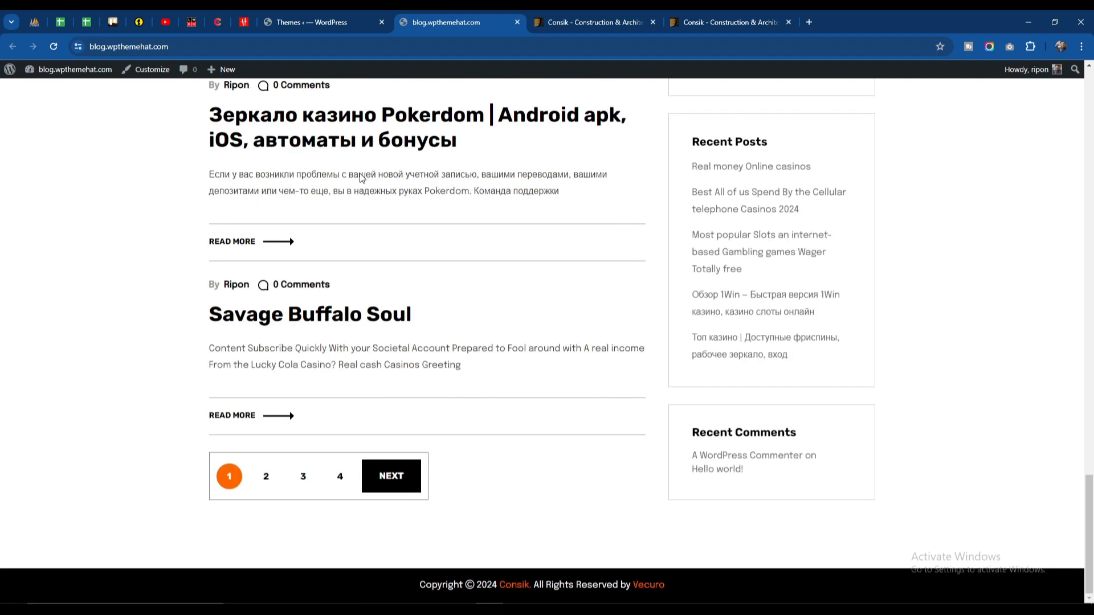
scroll(357, 179, up, 10)
scroll(360, 173, up, 10)
key(ctrl+Page_Up)
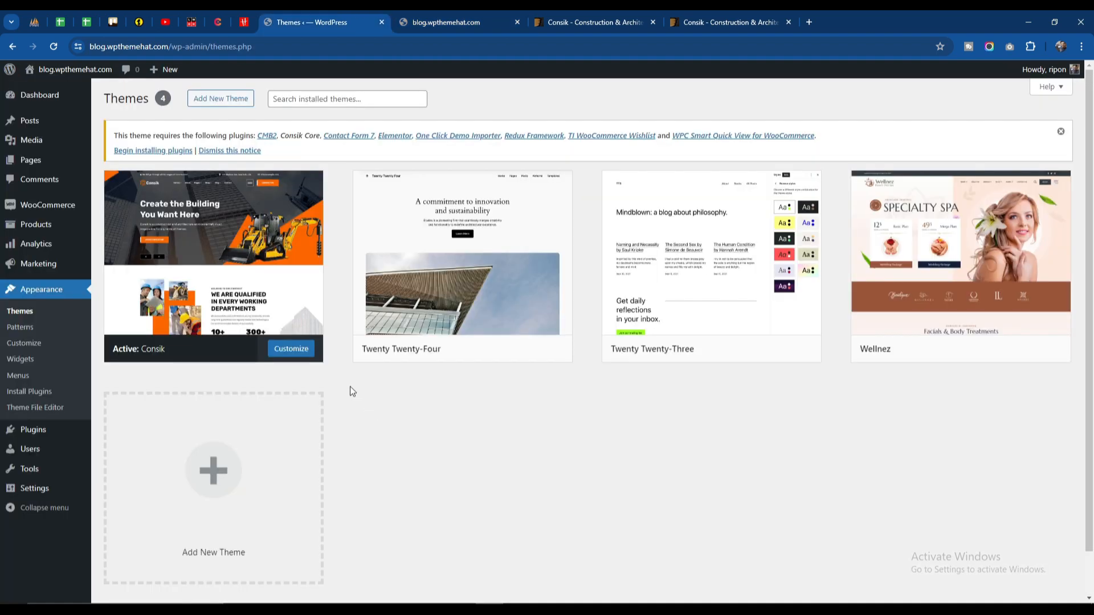
Install all eight plugins required by the Consik theme with the bulk Install action.
click(153, 151)
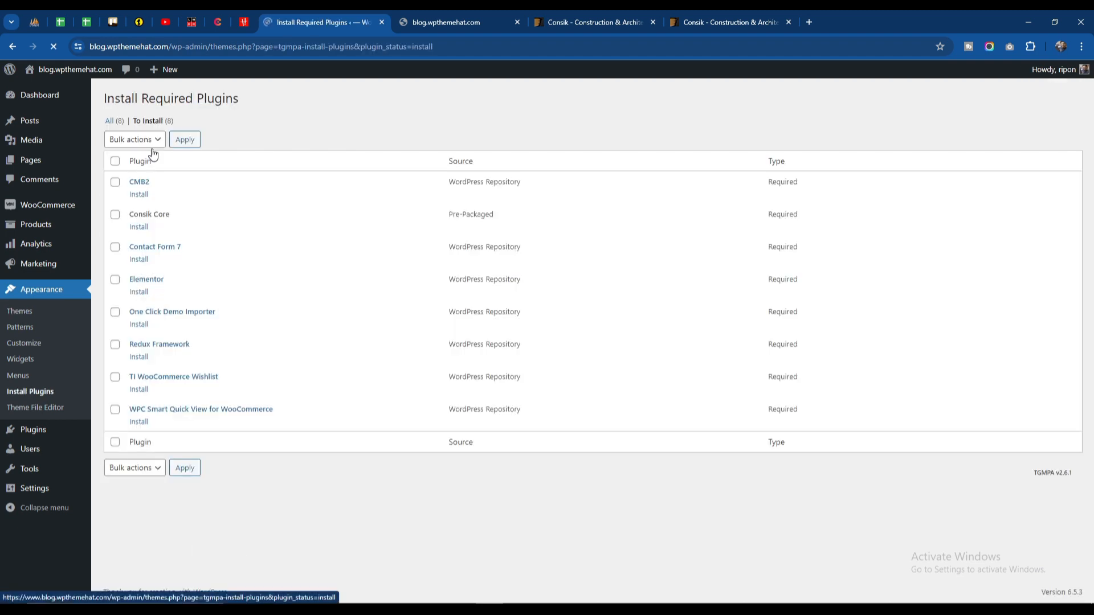
click(115, 162)
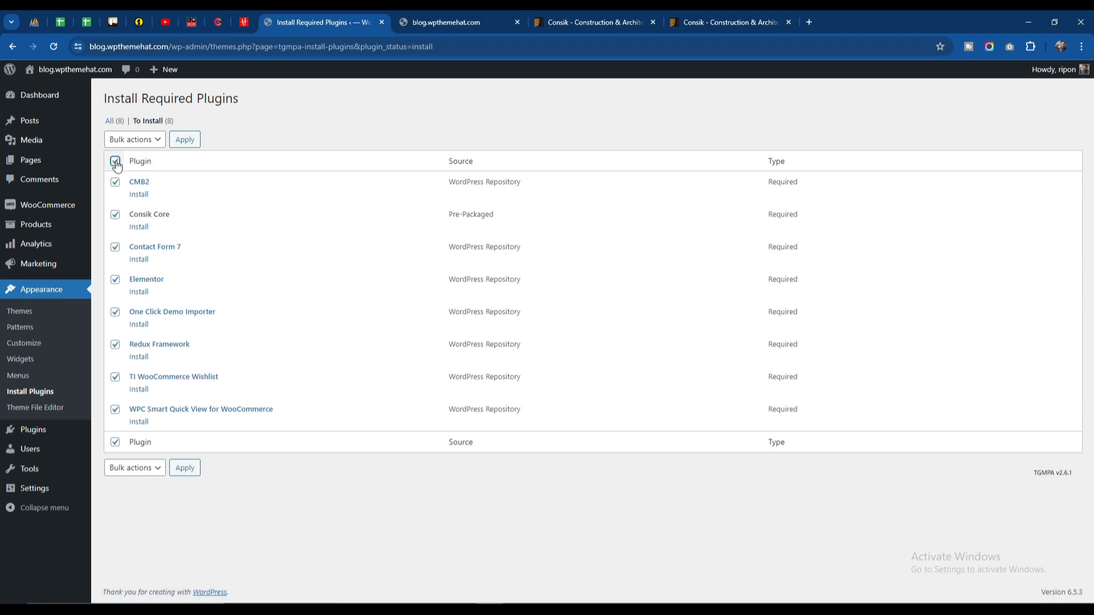
click(120, 141)
click(129, 162)
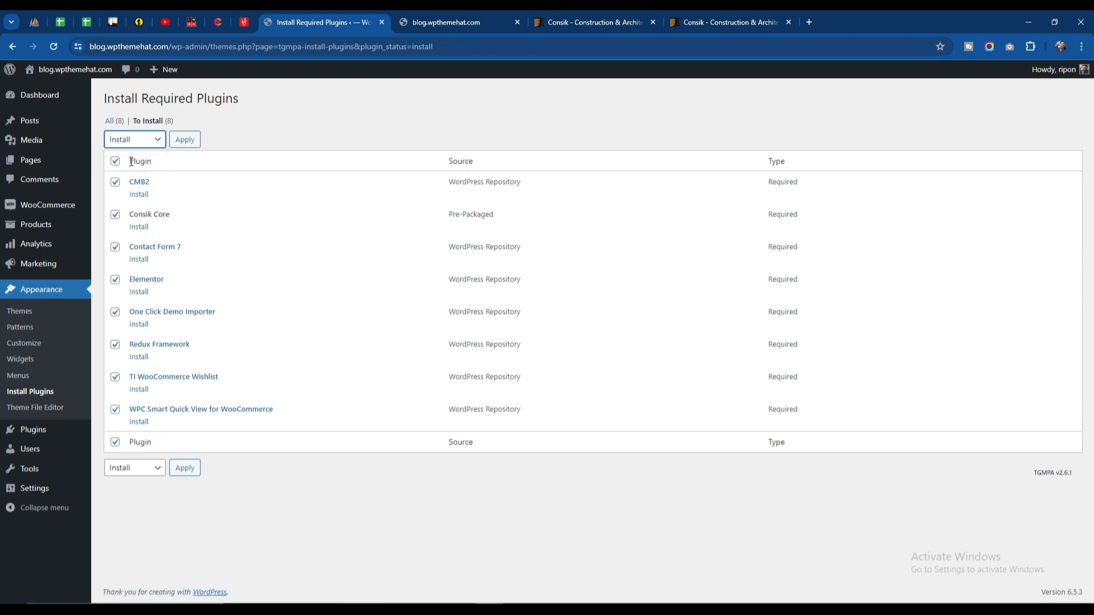
click(183, 144)
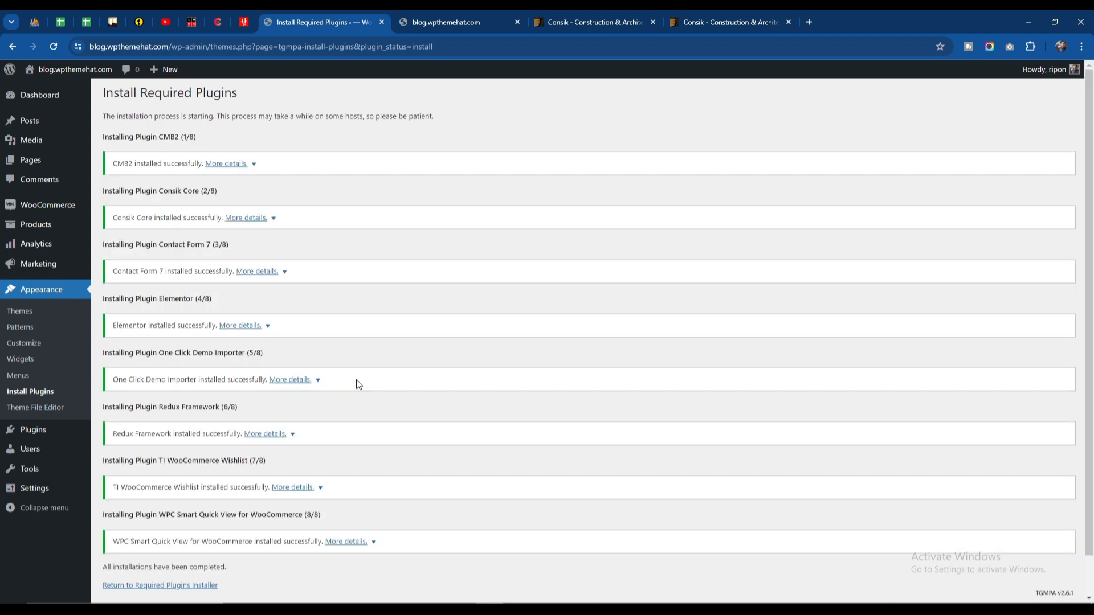
Return to the required plugins list and bulk-activate all eight installed plugins.
click(147, 587)
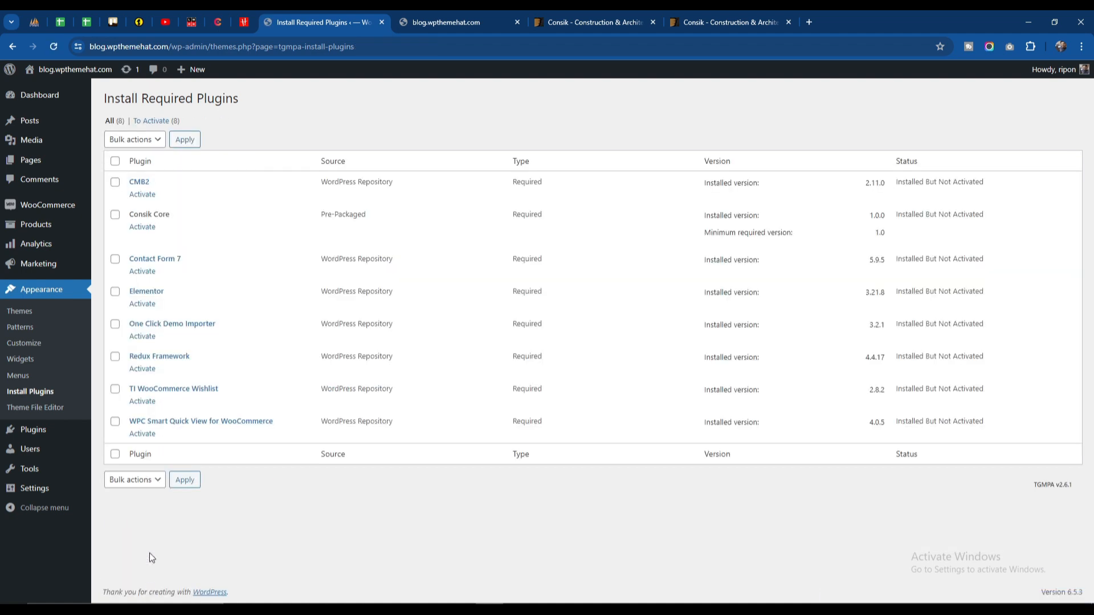
click(115, 162)
click(135, 139)
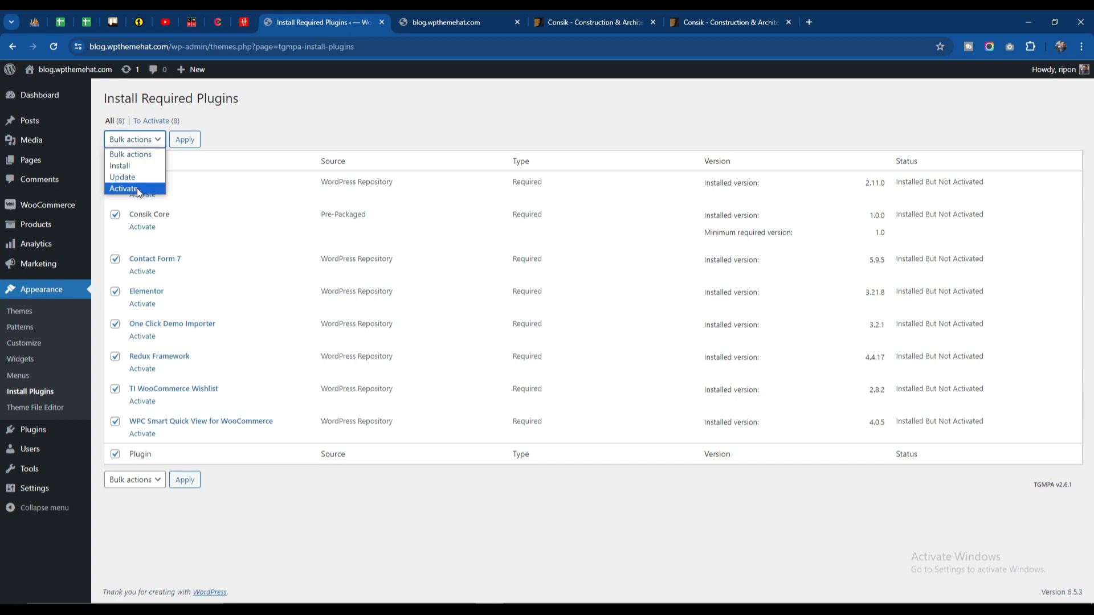
click(137, 189)
click(182, 142)
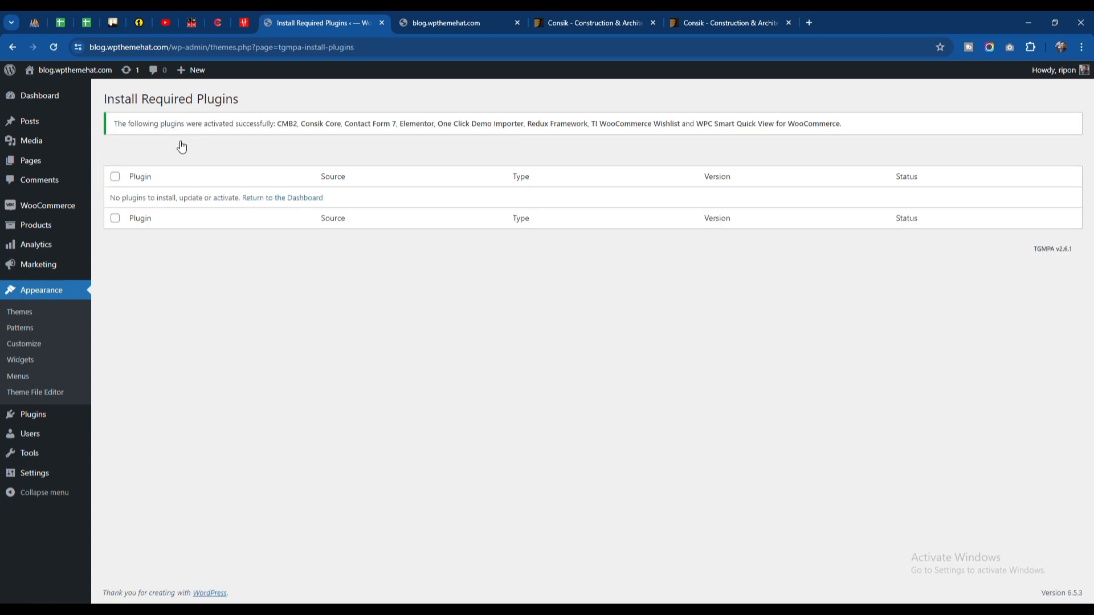
Return to the WordPress Dashboard, closing the Elementor setup wizard, and look over the Dashboard page.
click(284, 200)
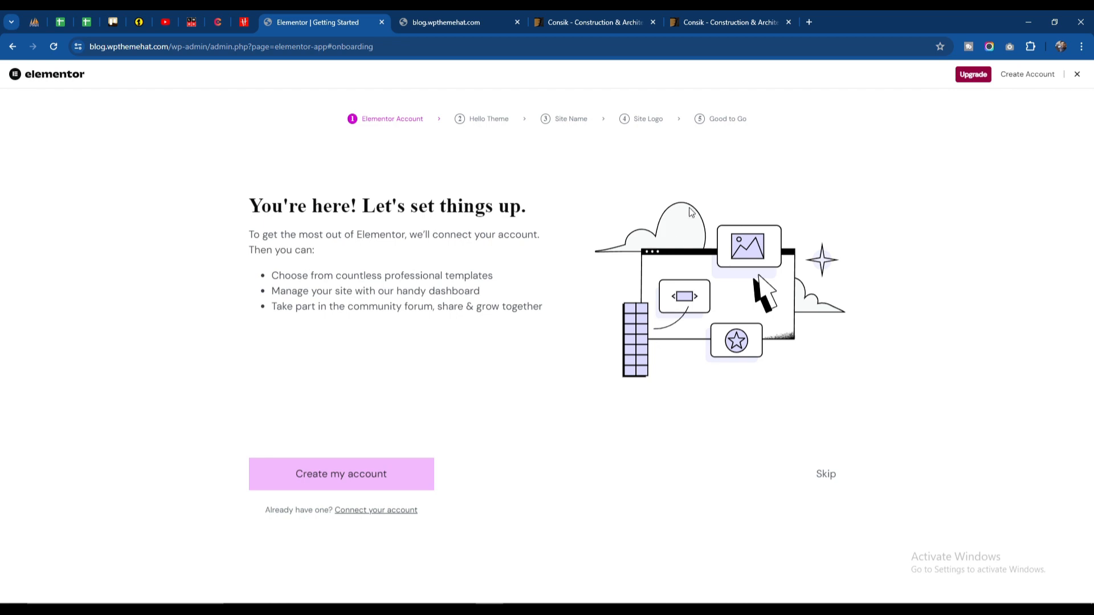
click(1077, 76)
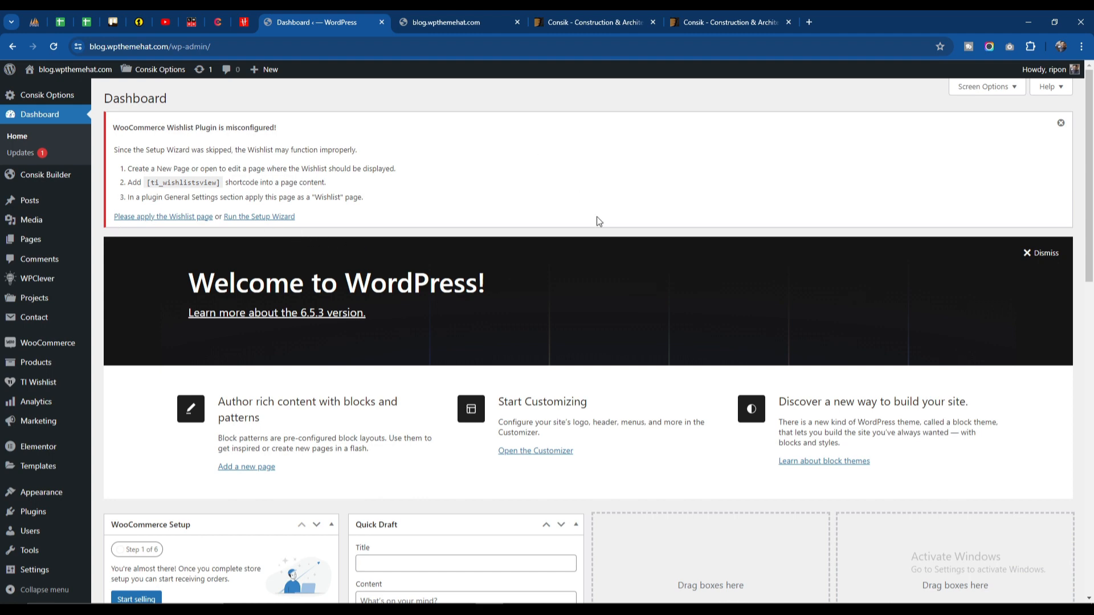
scroll(217, 315, down, 3)
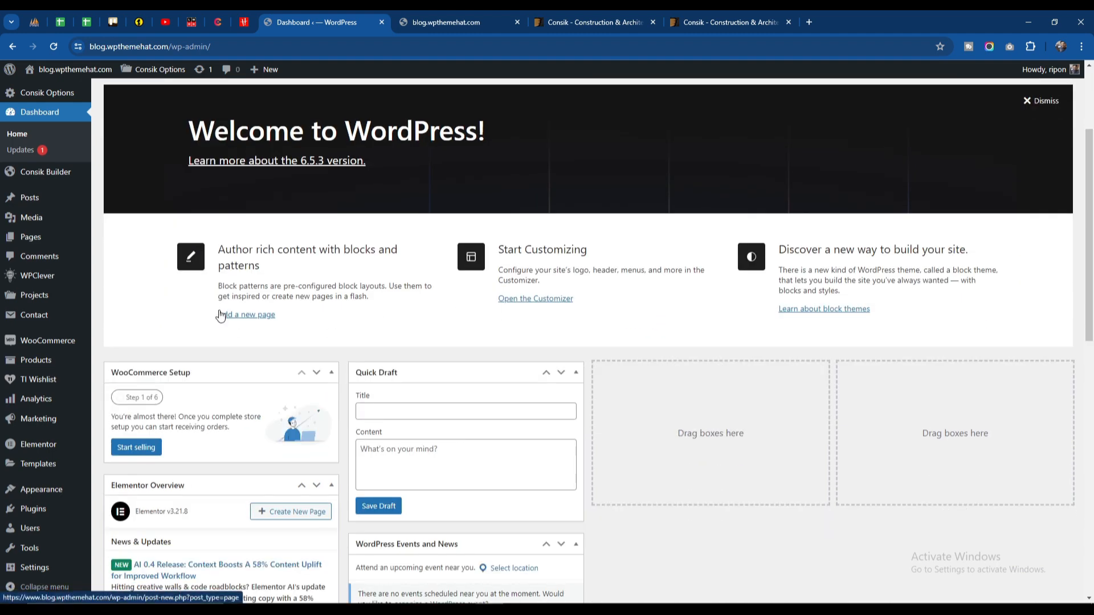
mouse_move(48, 494)
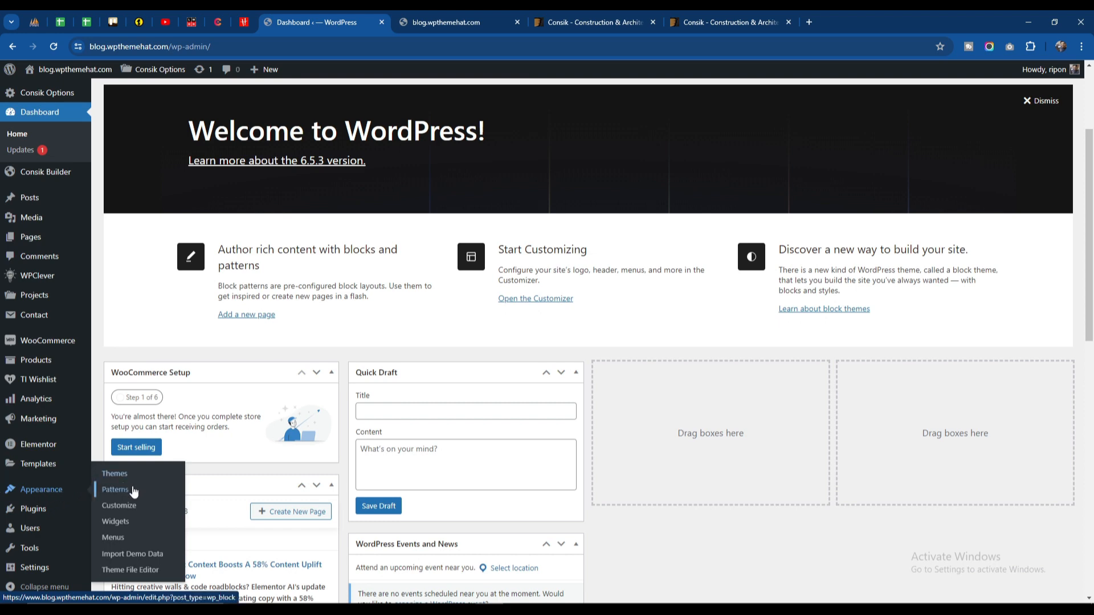
Switch to the Consik theme preview and review its Shop page products and navigation.
click(592, 22)
click(728, 21)
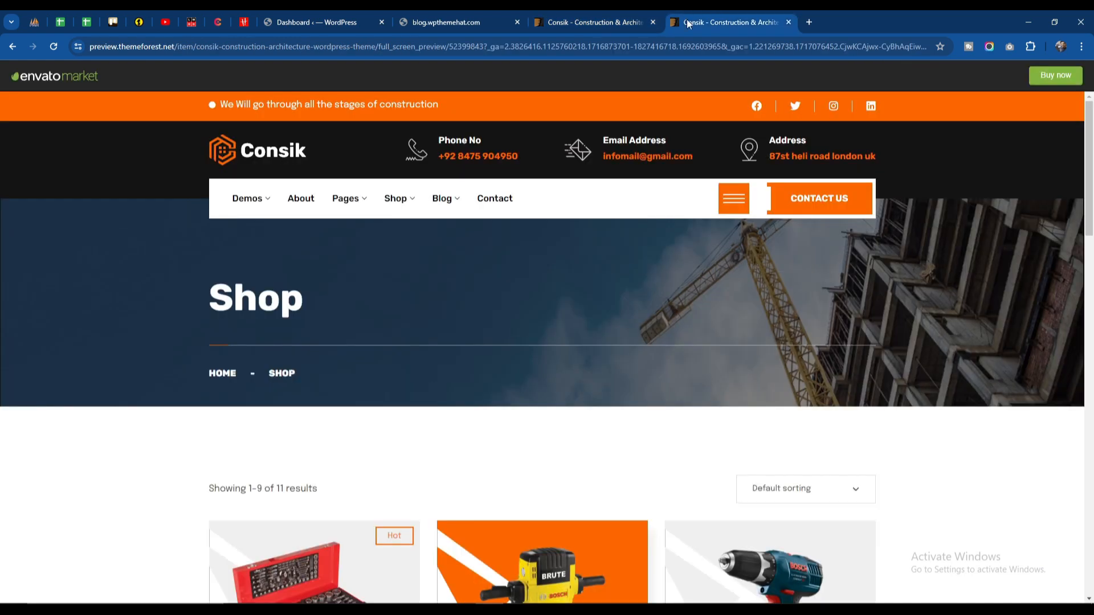
scroll(564, 367, down, 10)
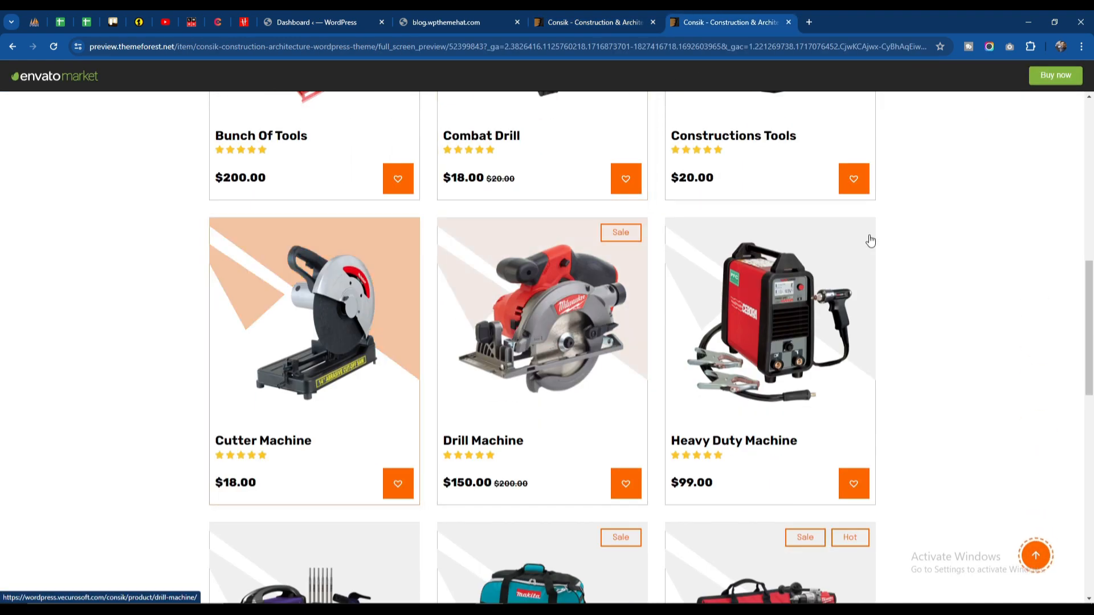
scroll(712, 360, down, 5)
scroll(512, 365, up, 15)
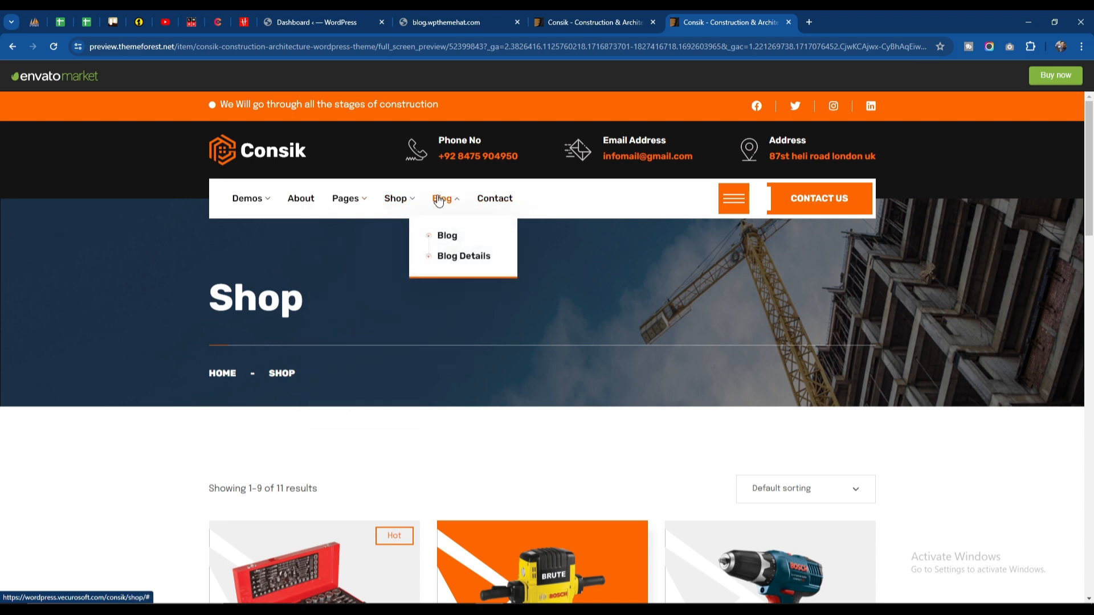
Import the Consik demo data into the WordPress site with One Click Demo Import, selecting none of the recommended extra plugins.
click(327, 22)
scroll(197, 317, down, 2)
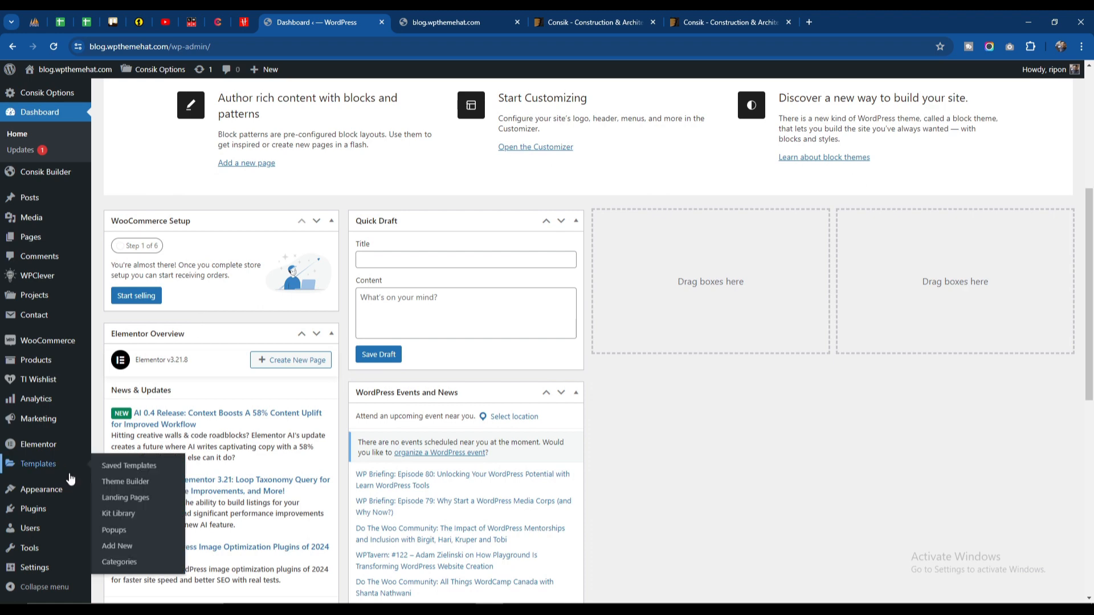
mouse_move(54, 495)
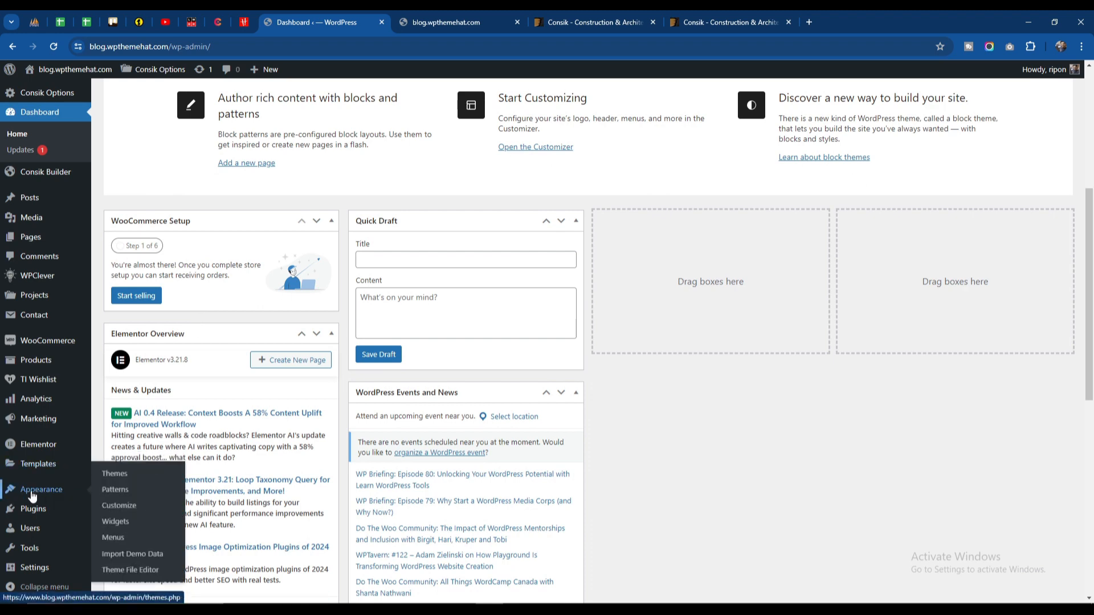
click(152, 559)
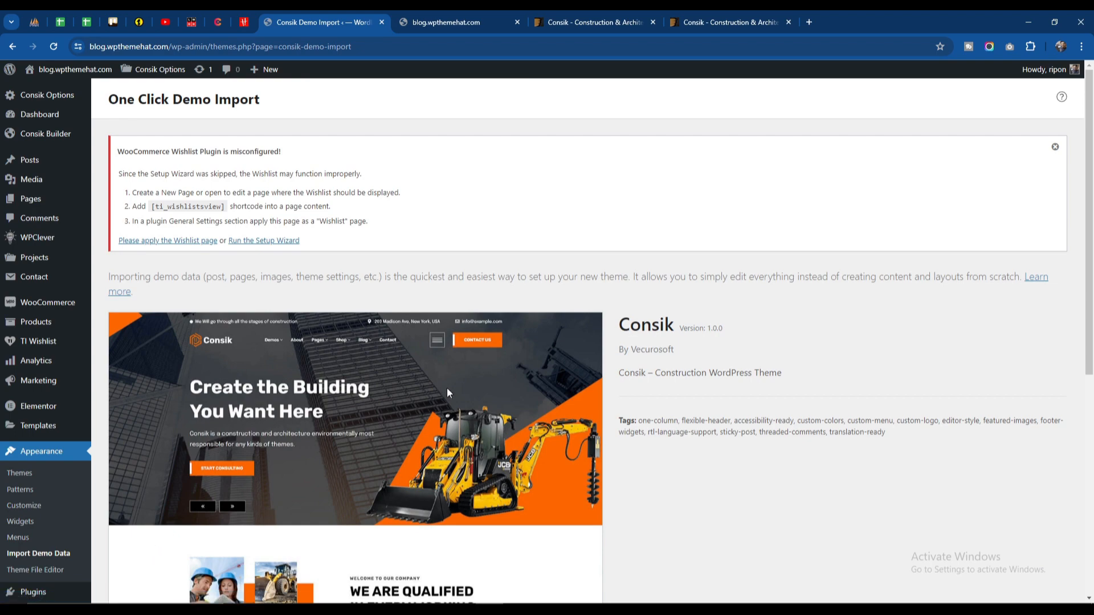
scroll(636, 302, down, 6)
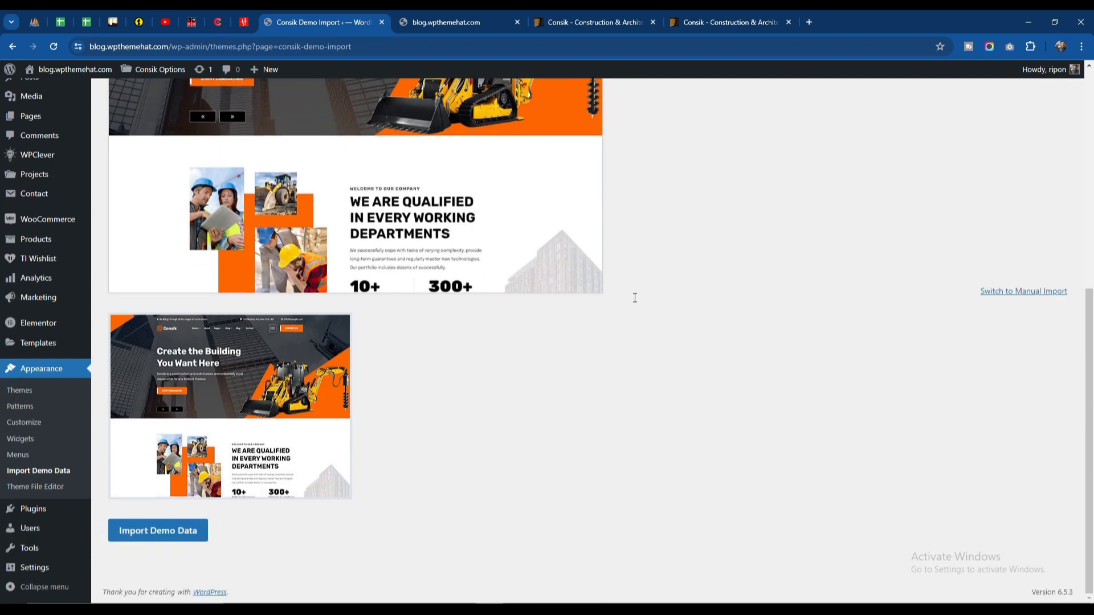
click(161, 536)
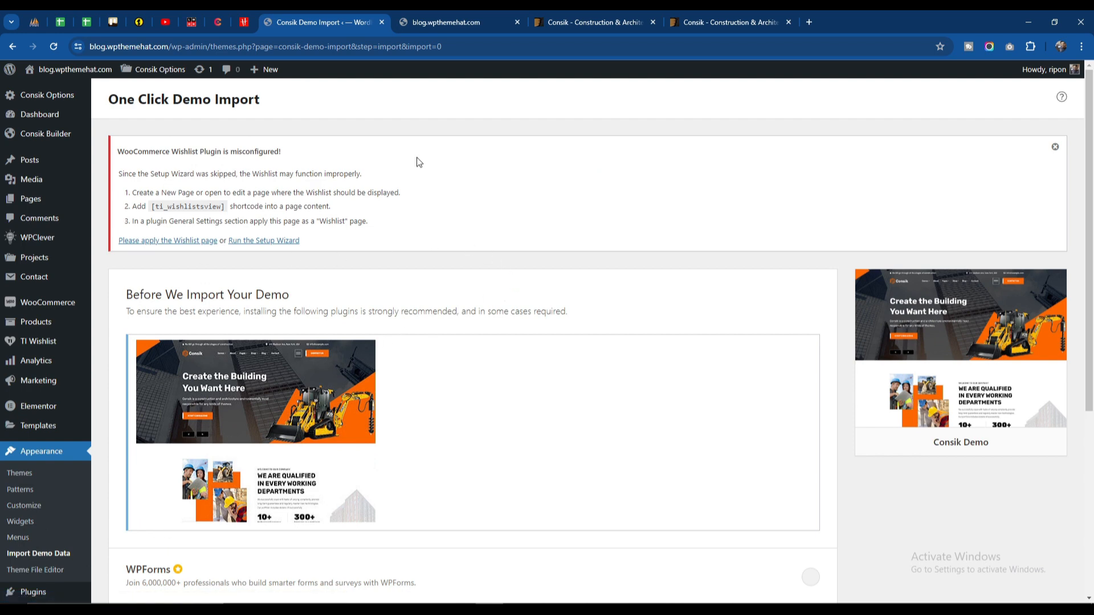
scroll(658, 300, down, 5)
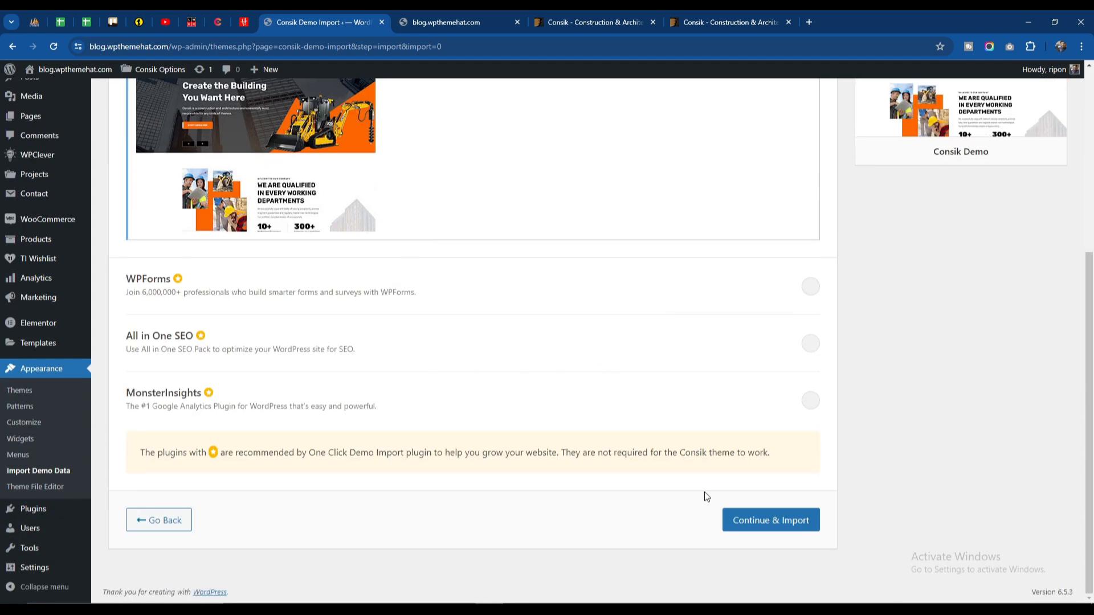
click(769, 524)
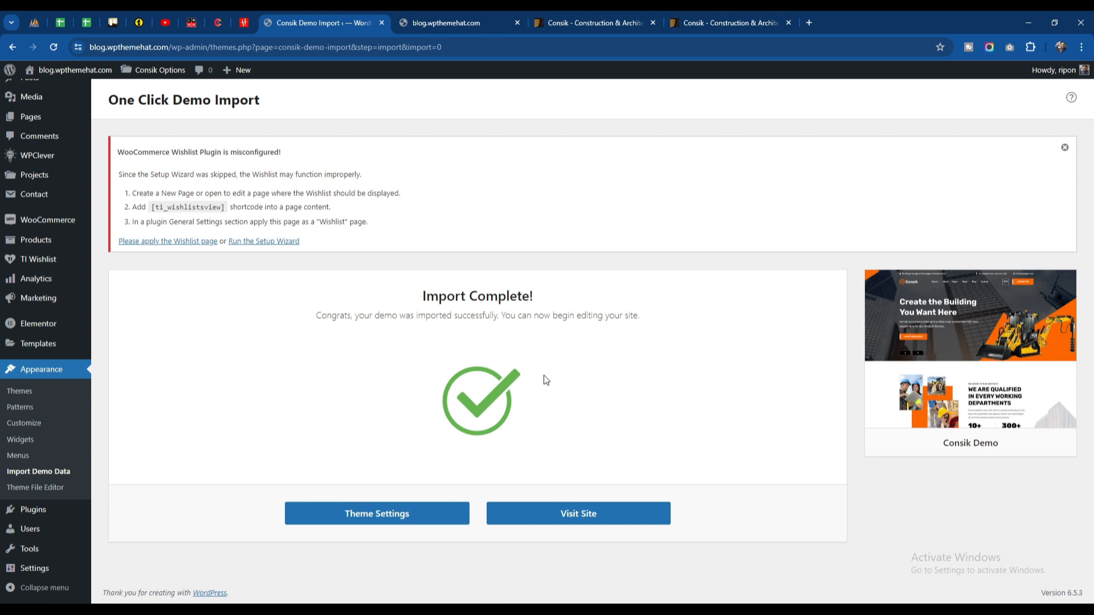
Reload the blog.wpthemehat.com front end, compare it with the Consik theme preview, and inspect the header's slide-out information panel.
click(448, 25)
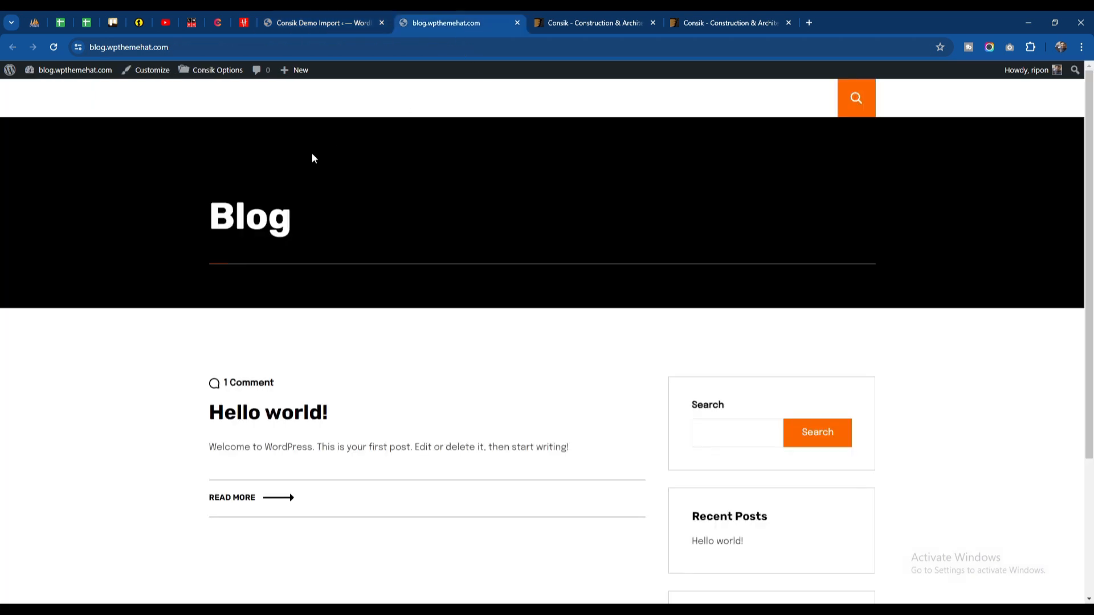
click(53, 50)
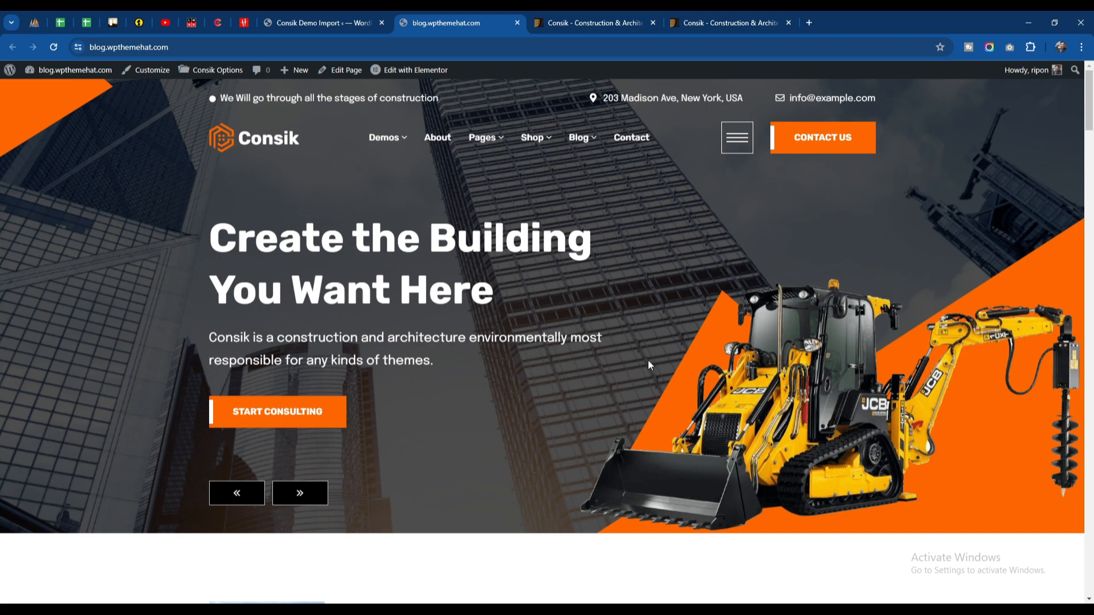
click(726, 19)
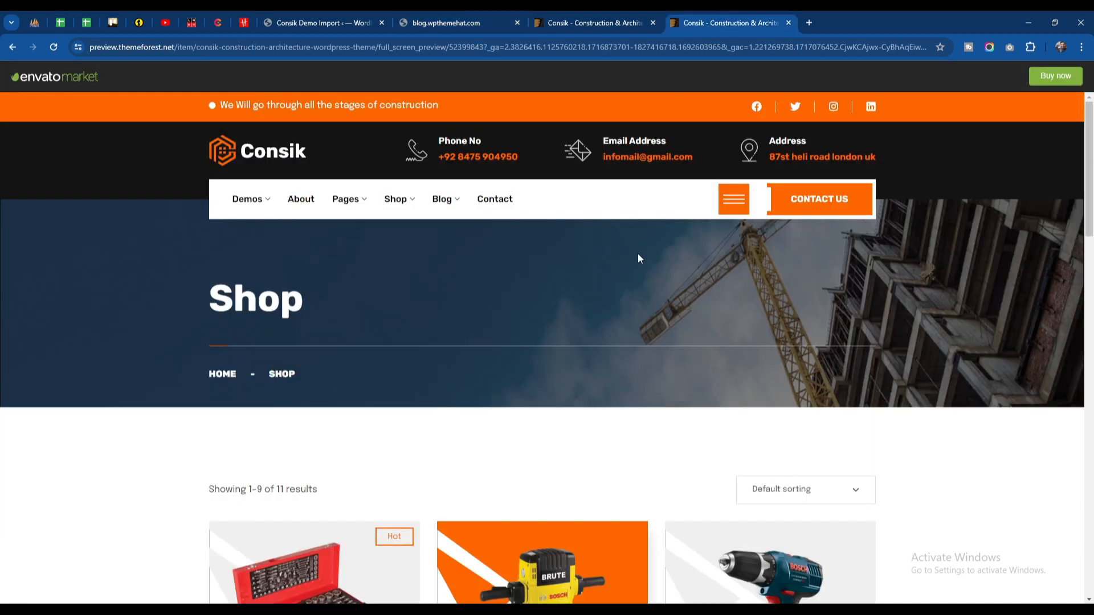
click(493, 16)
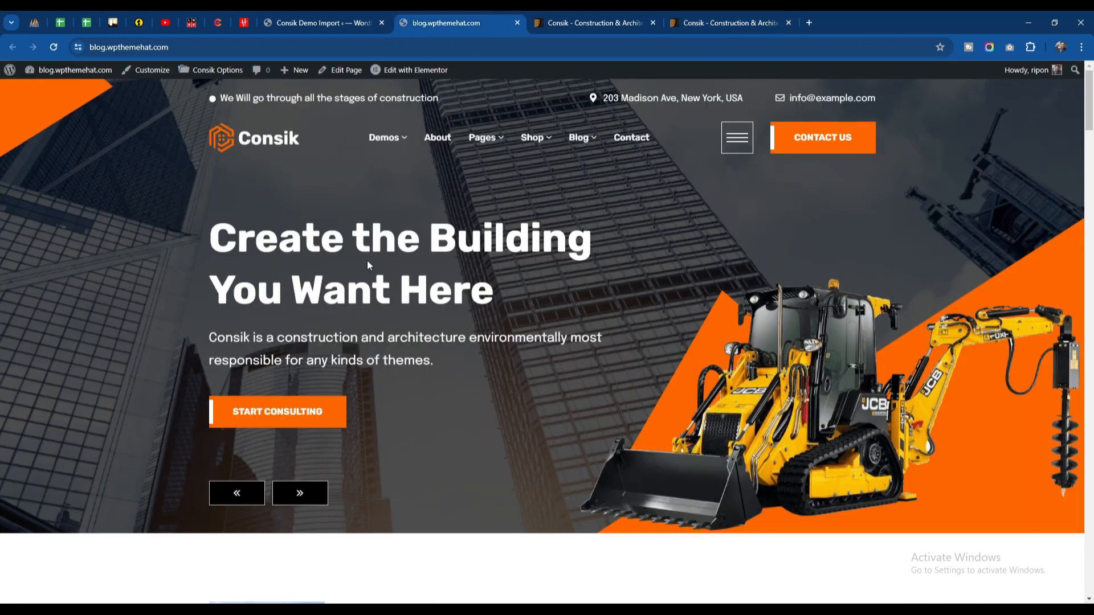
click(736, 138)
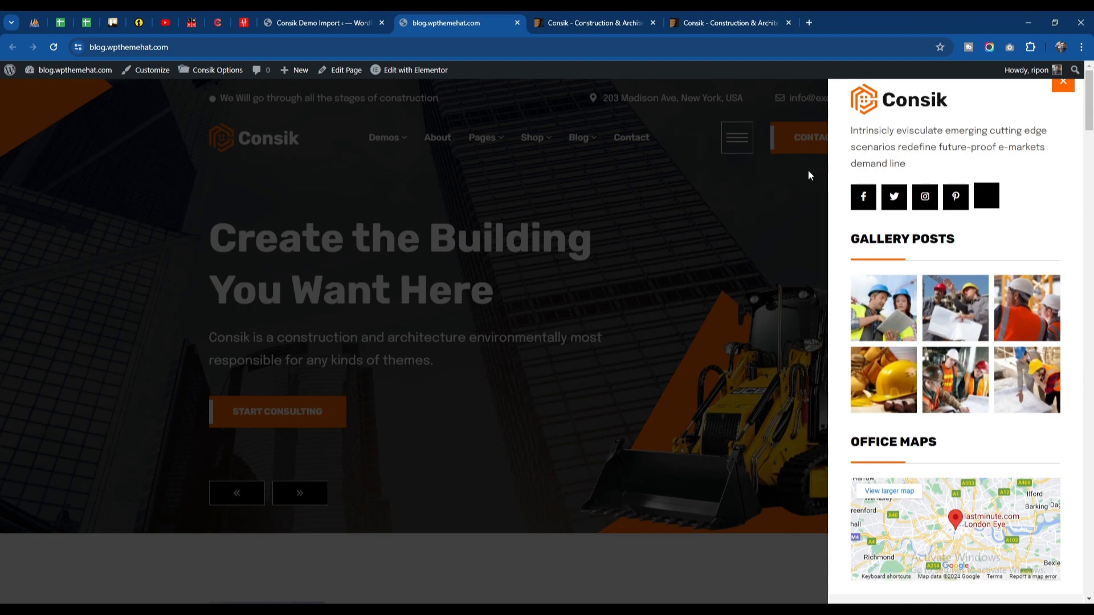
click(678, 354)
Examine the imported homepage sections, advancing the Projects Completed slider along the way.
scroll(493, 398, down, 8)
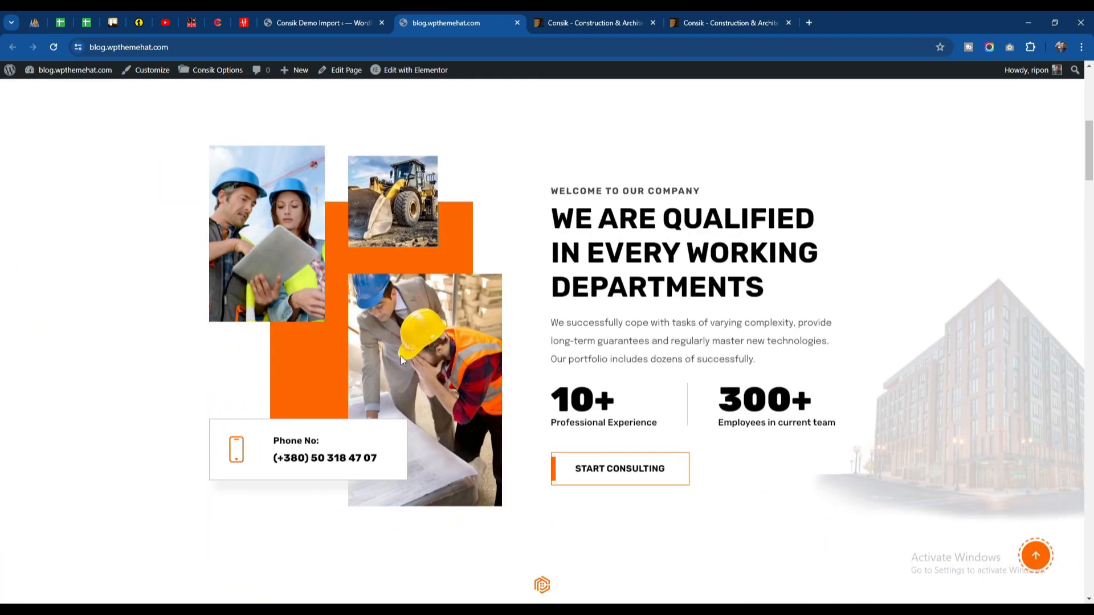
scroll(525, 336, down, 6)
scroll(528, 335, down, 2)
scroll(348, 370, down, 7)
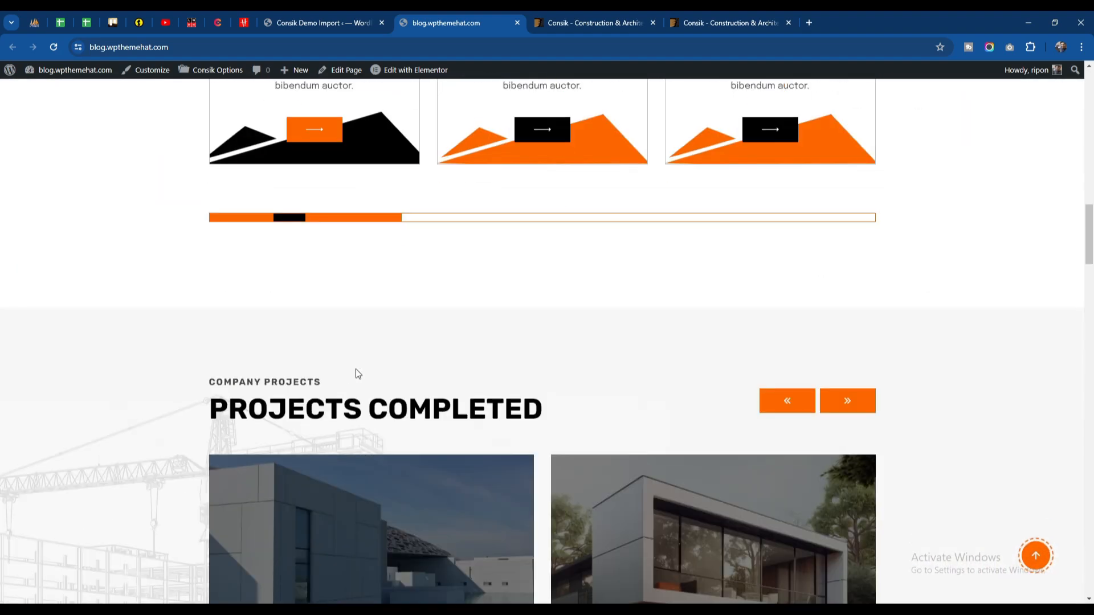
click(839, 258)
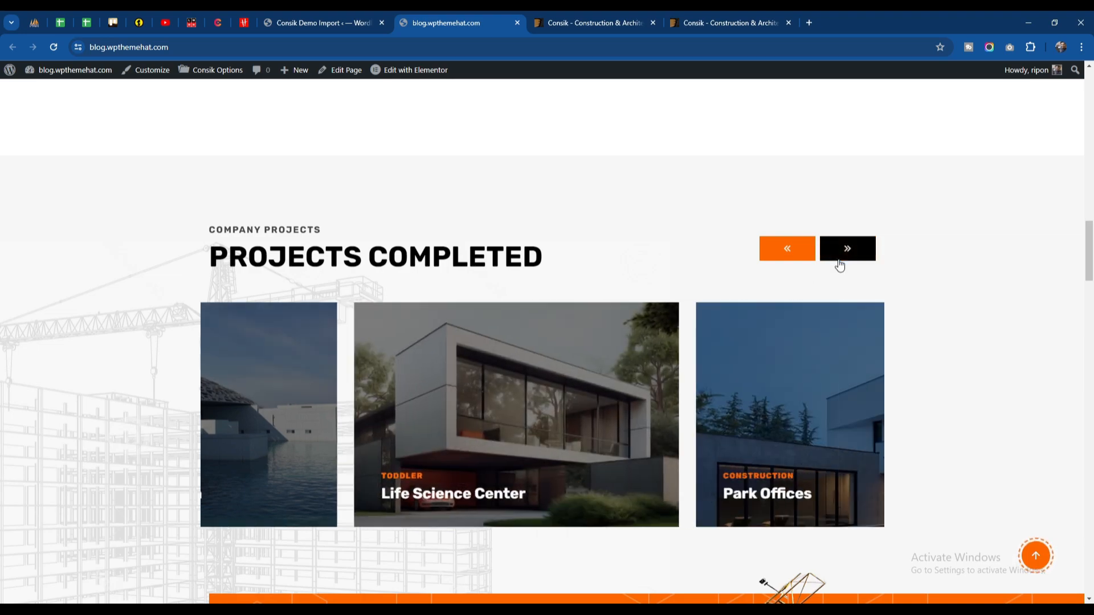
scroll(466, 392, down, 1)
scroll(465, 392, down, 20)
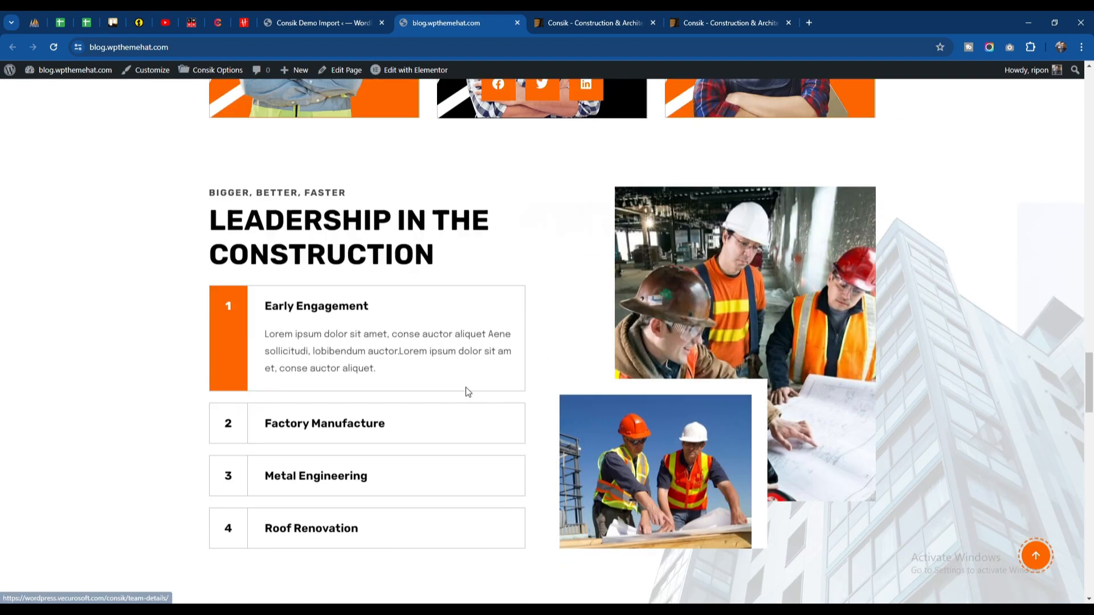
scroll(466, 387, down, 10)
Test the cost calculator's A+ Grey Structure and Premium Finishing options, and examine the homepage from Recent Articles to the footer.
scroll(466, 385, up, 8)
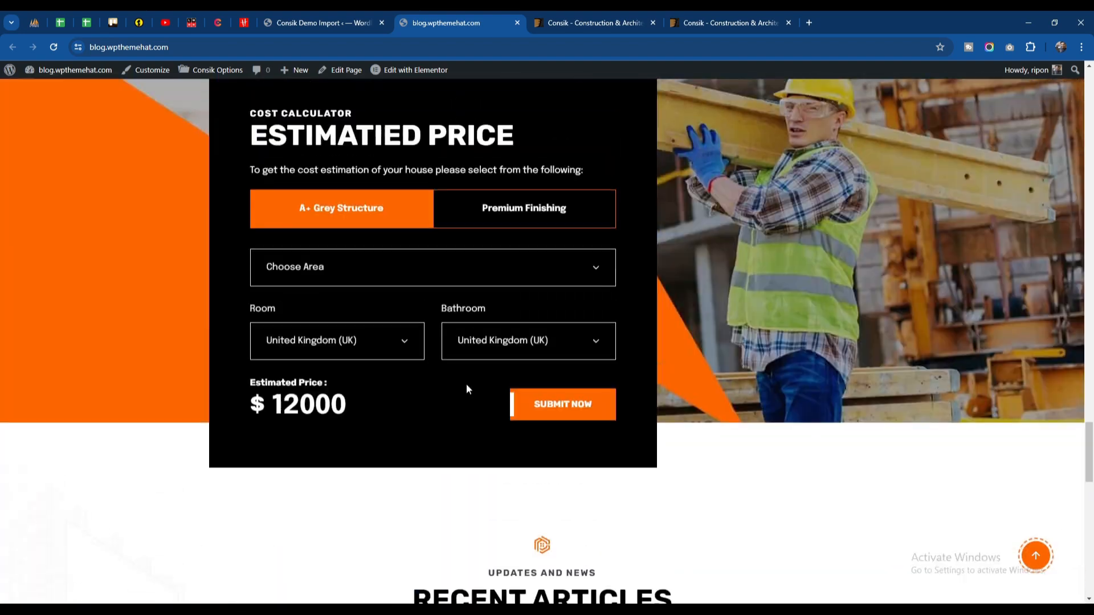
click(487, 218)
click(339, 220)
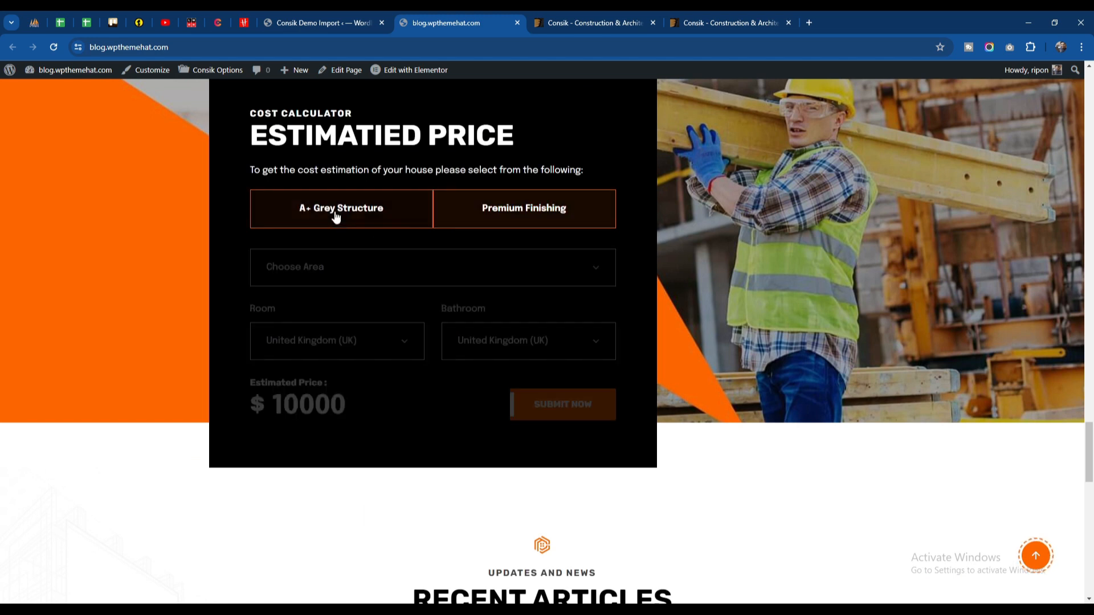
click(499, 206)
click(384, 215)
click(488, 215)
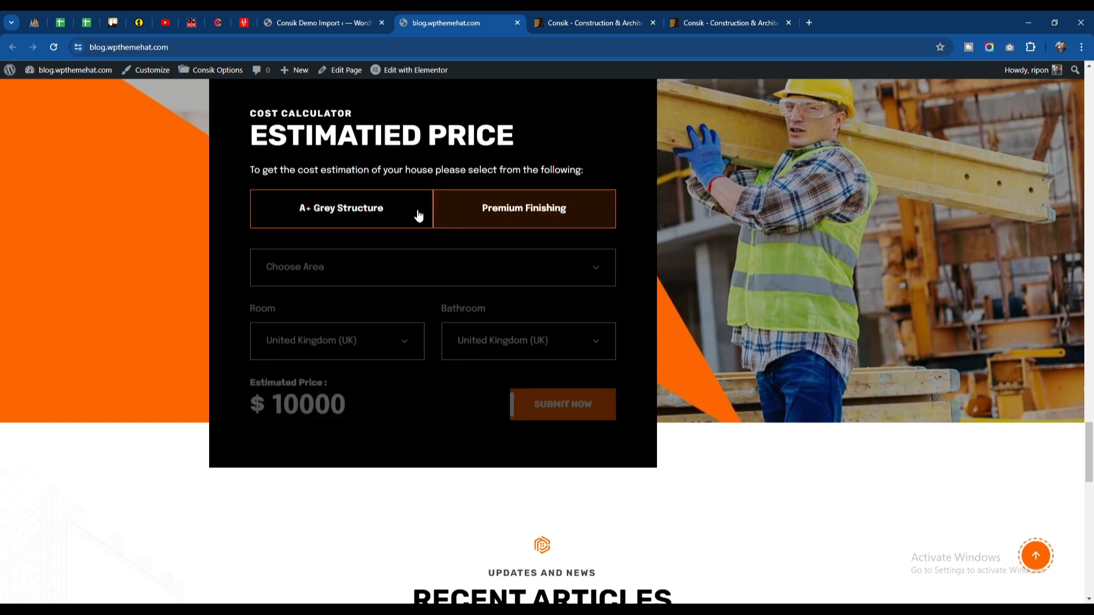
click(410, 217)
scroll(461, 383, down, 10)
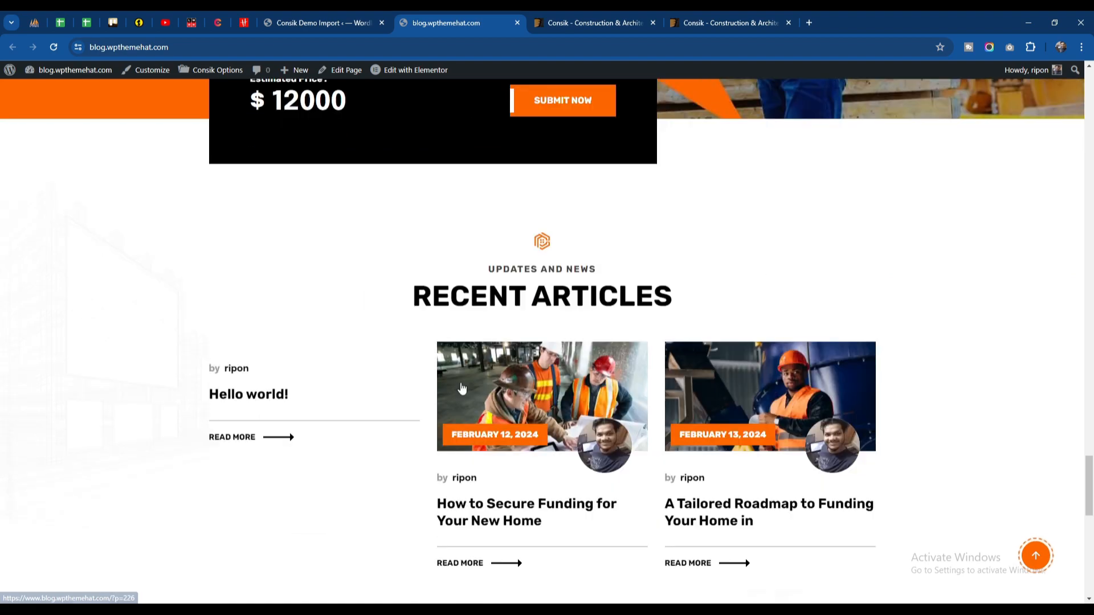
scroll(462, 388, down, 6)
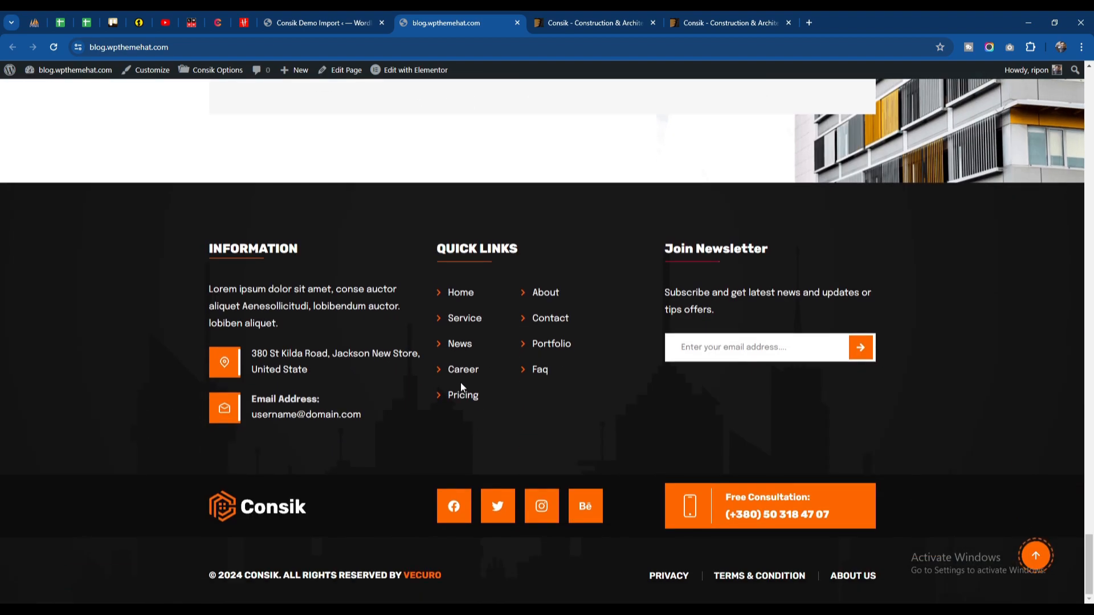
Set the WordPress permalink structure to Post name and save the permalink settings.
scroll(460, 381, up, 3)
scroll(460, 382, down, 3)
click(320, 23)
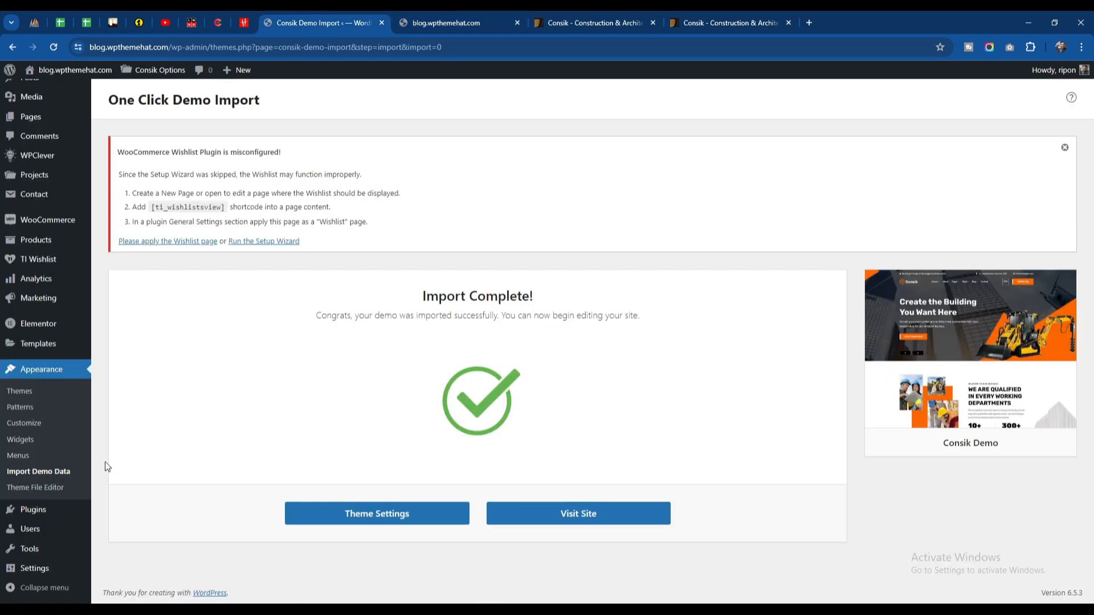
mouse_move(46, 570)
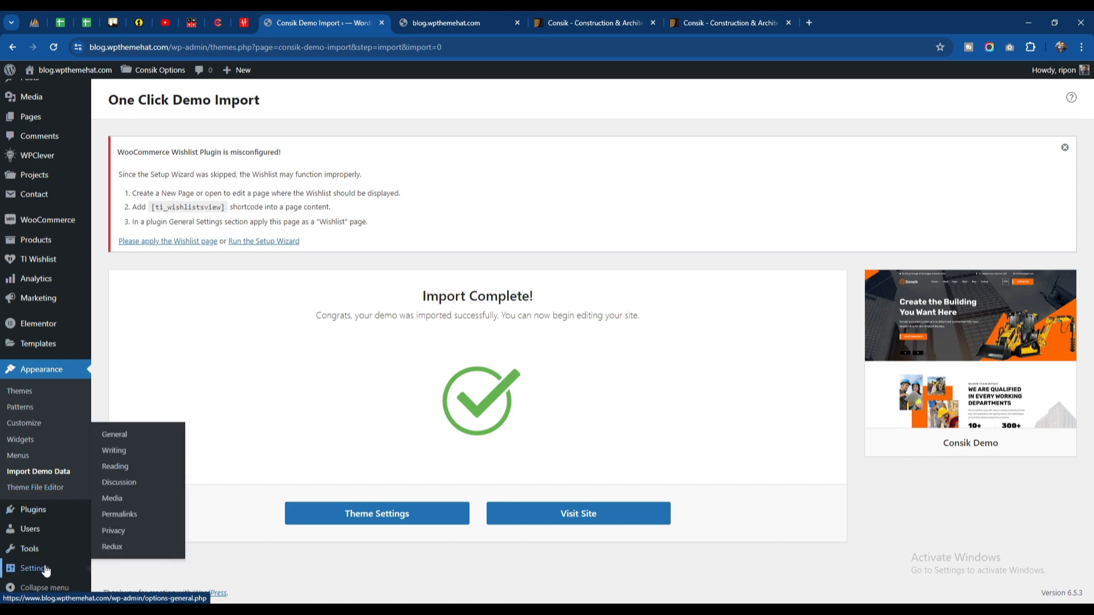
click(126, 519)
scroll(241, 385, down, 3)
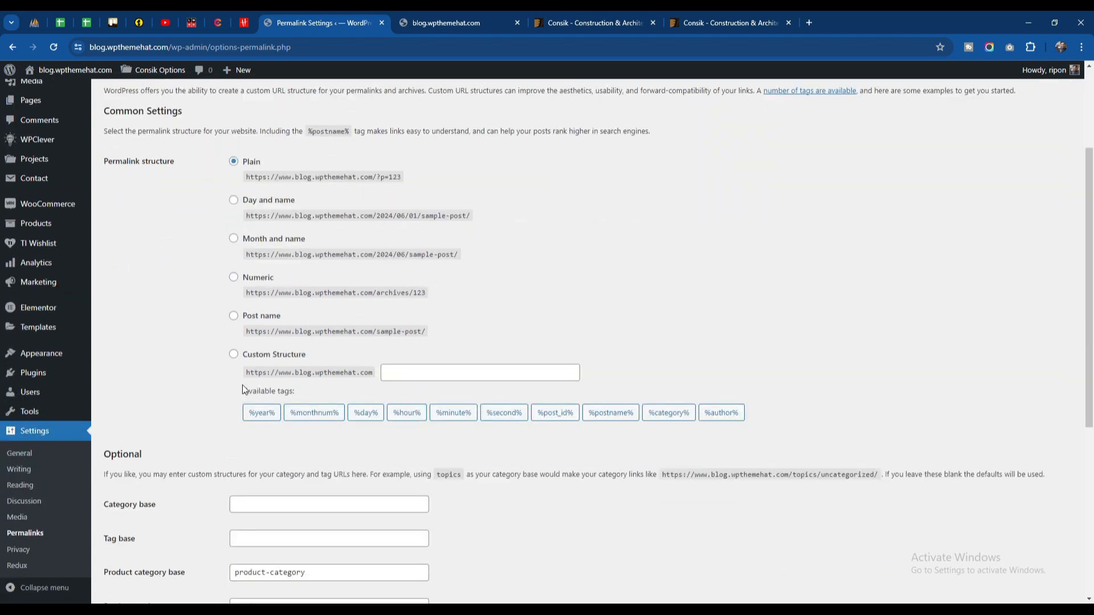
click(233, 317)
scroll(227, 378, down, 5)
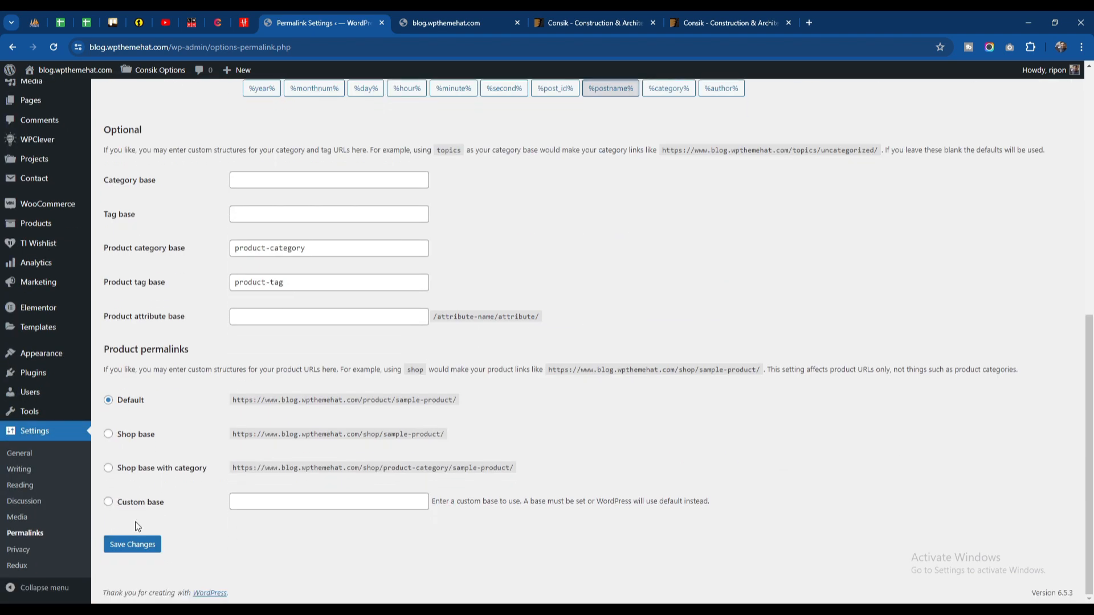
click(131, 545)
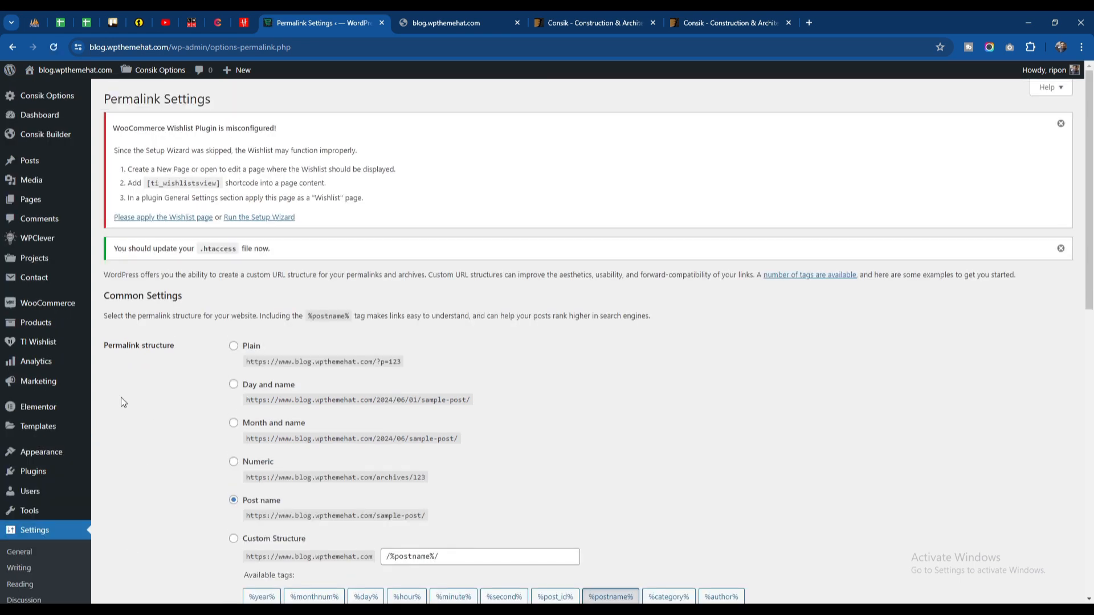
Disable Elementor's default colors and default fonts in its general settings and save the changes.
mouse_move(43, 409)
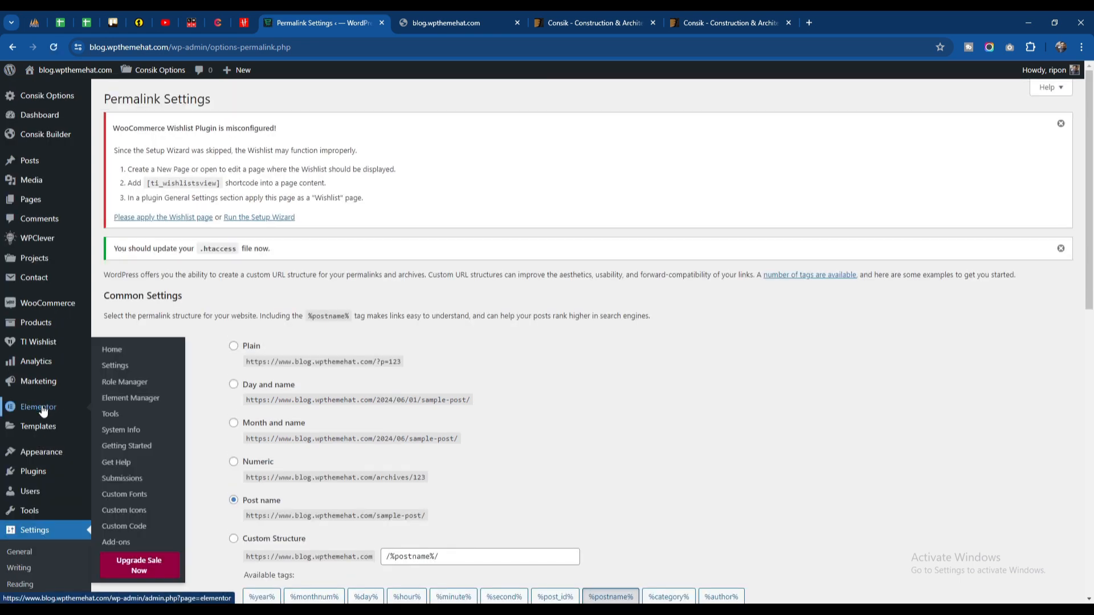
click(121, 370)
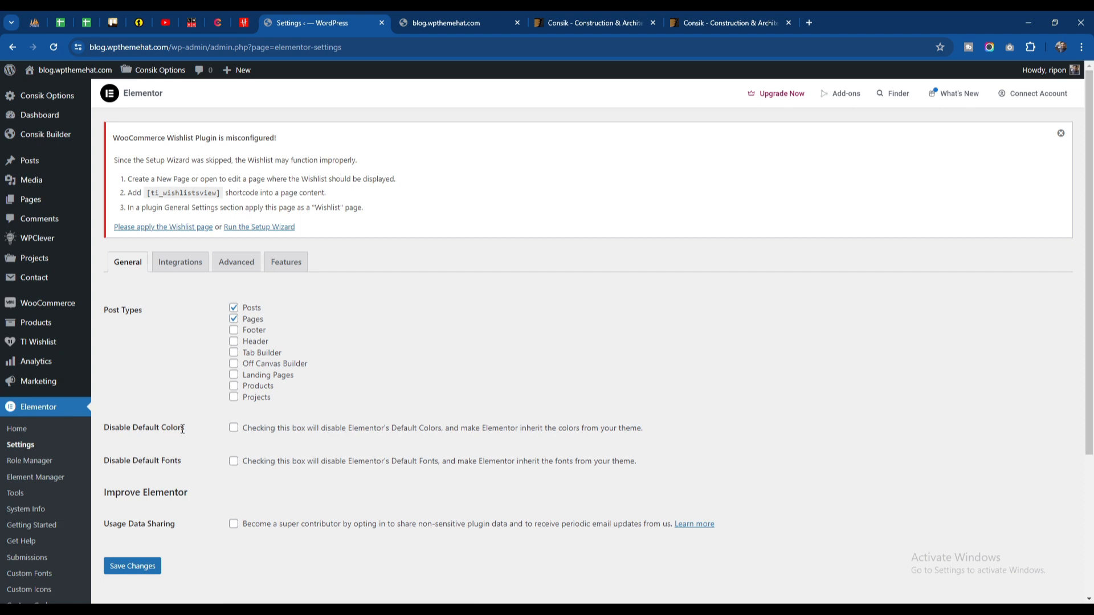
click(234, 463)
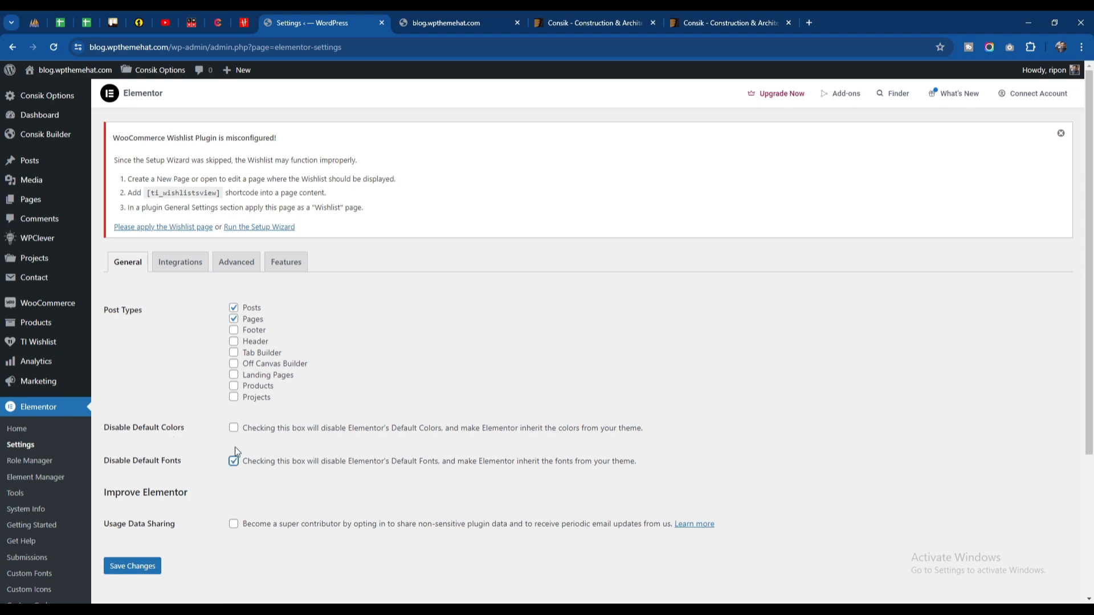
click(126, 570)
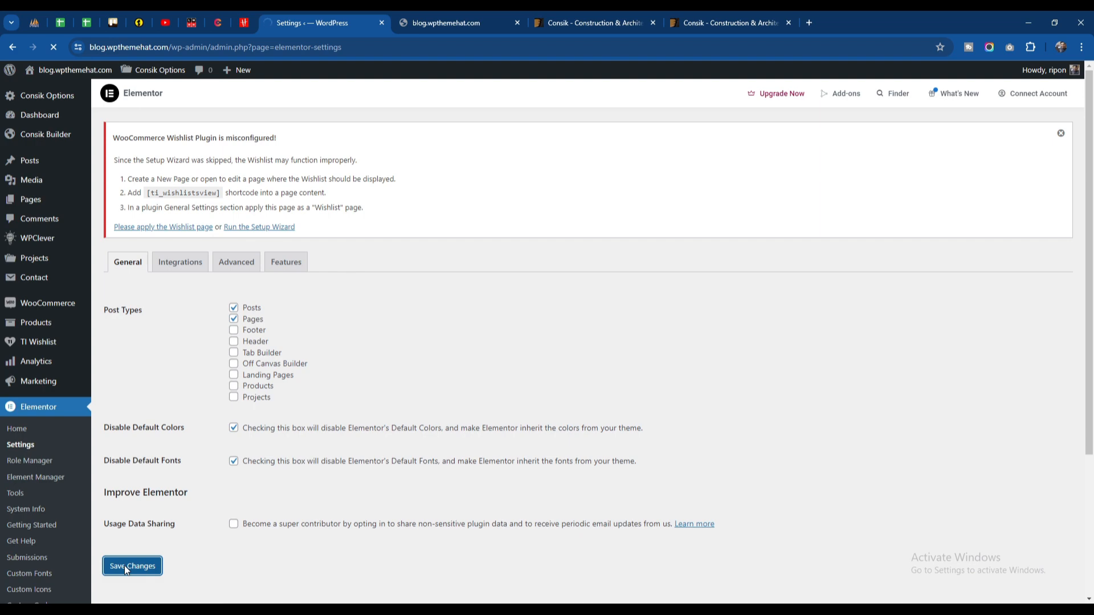
Override the default state of the Inline Font Icons feature in Elementor's feature settings and save the changes.
click(275, 271)
scroll(207, 435, down, 8)
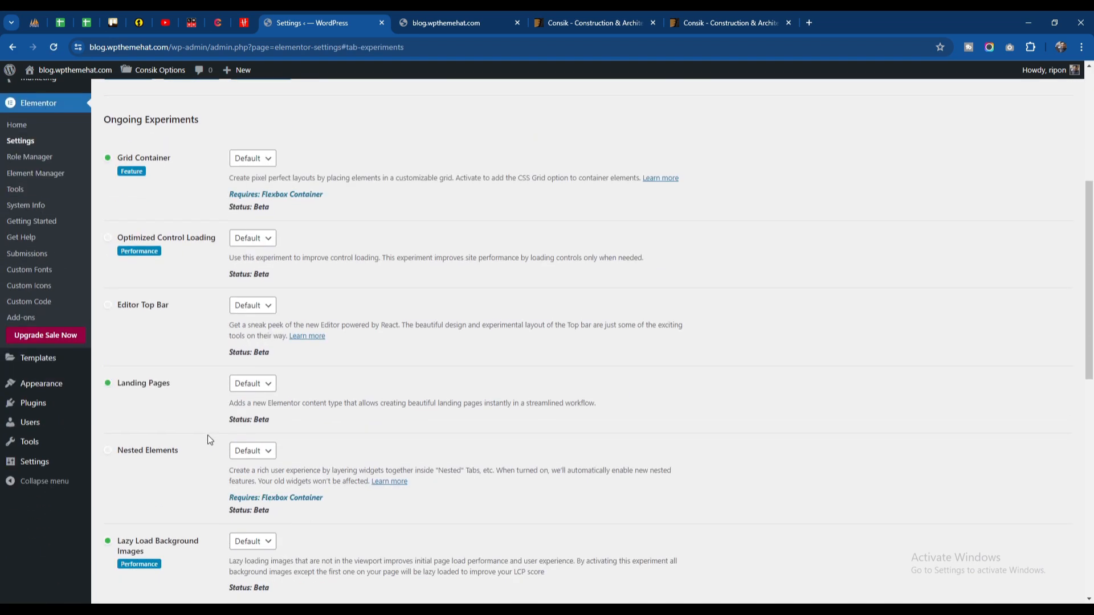
scroll(207, 435, down, 3)
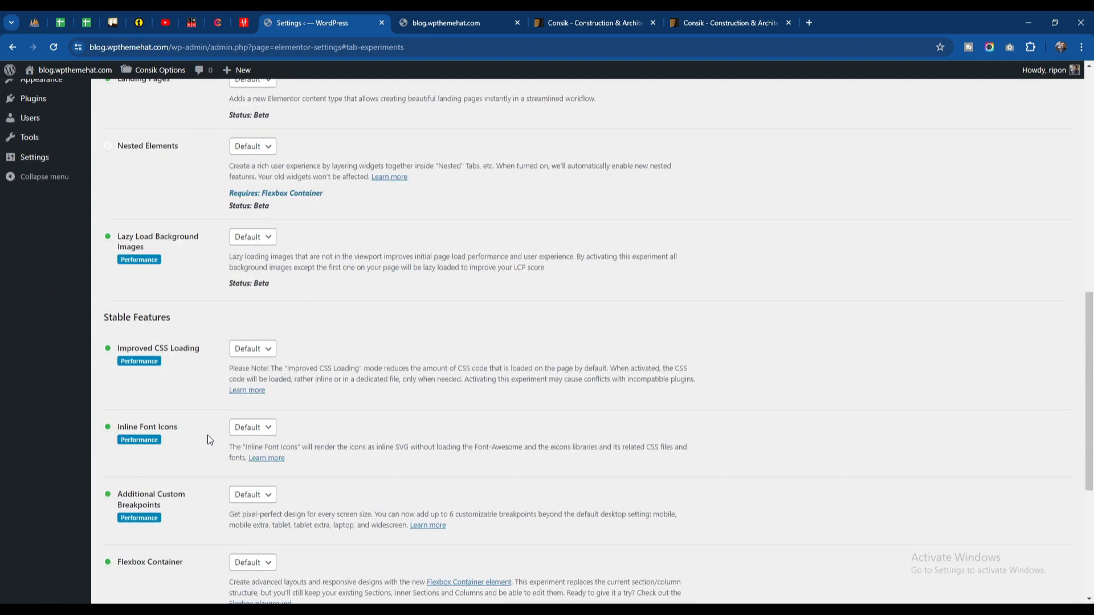
click(250, 431)
click(248, 466)
scroll(211, 449, down, 5)
click(134, 547)
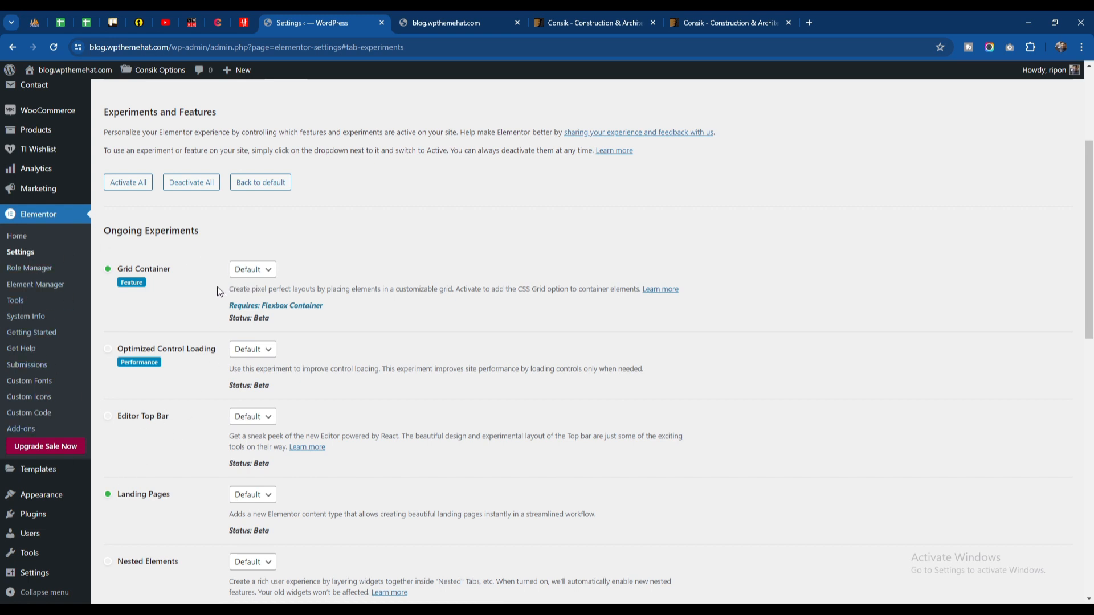
Reload the blog.wpthemehat.com front end, and open the Home 02 demo page to examine its sections down to the footer.
click(467, 22)
click(55, 48)
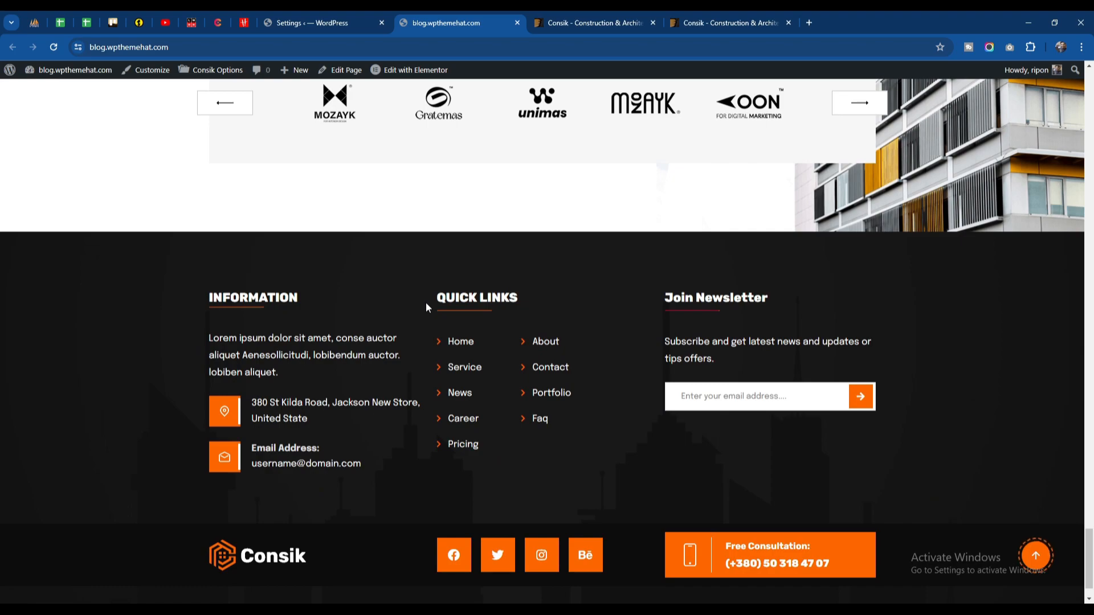
click(1042, 560)
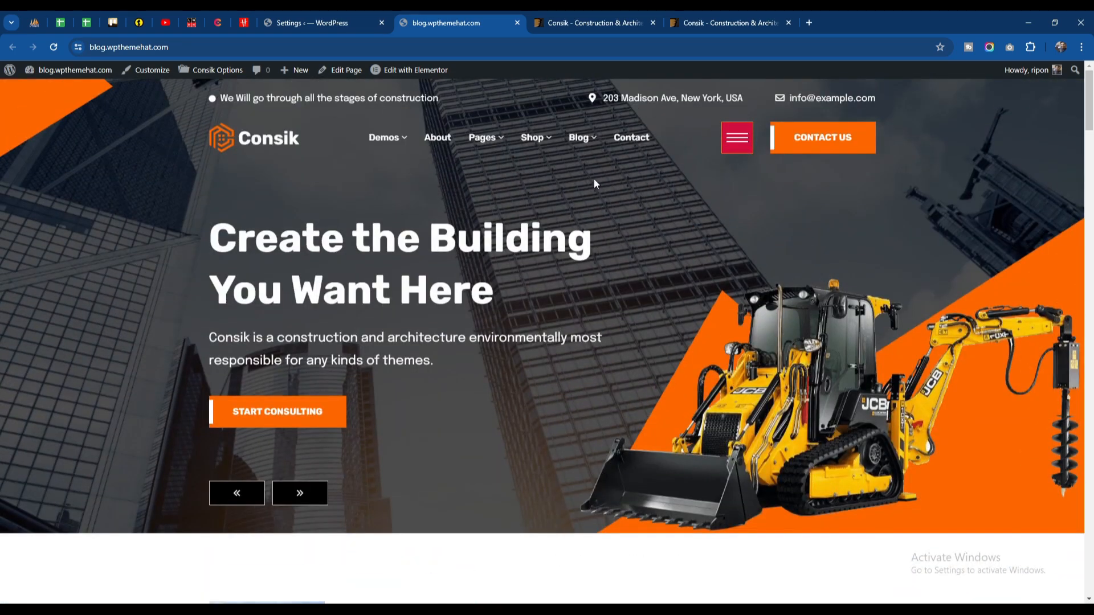
mouse_move(390, 149)
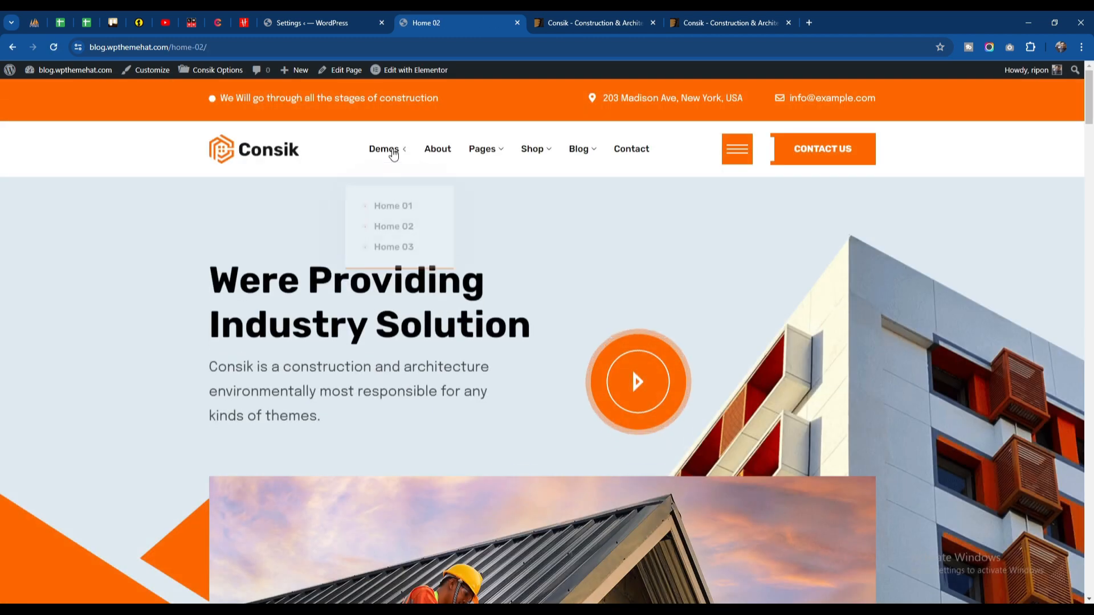
scroll(462, 371, down, 15)
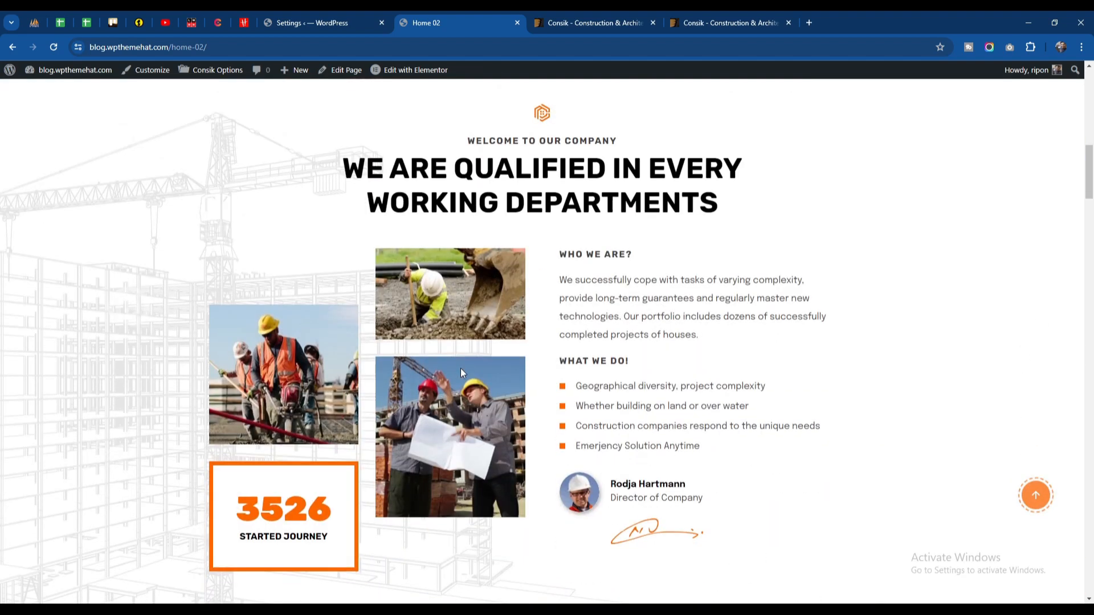
scroll(462, 373, down, 20)
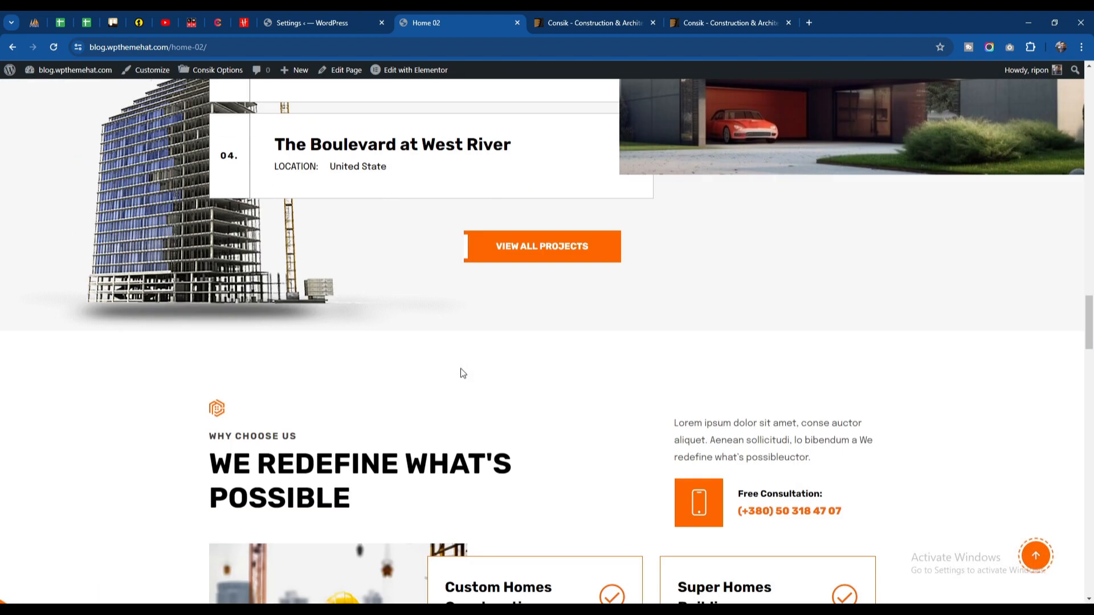
scroll(461, 372, down, 20)
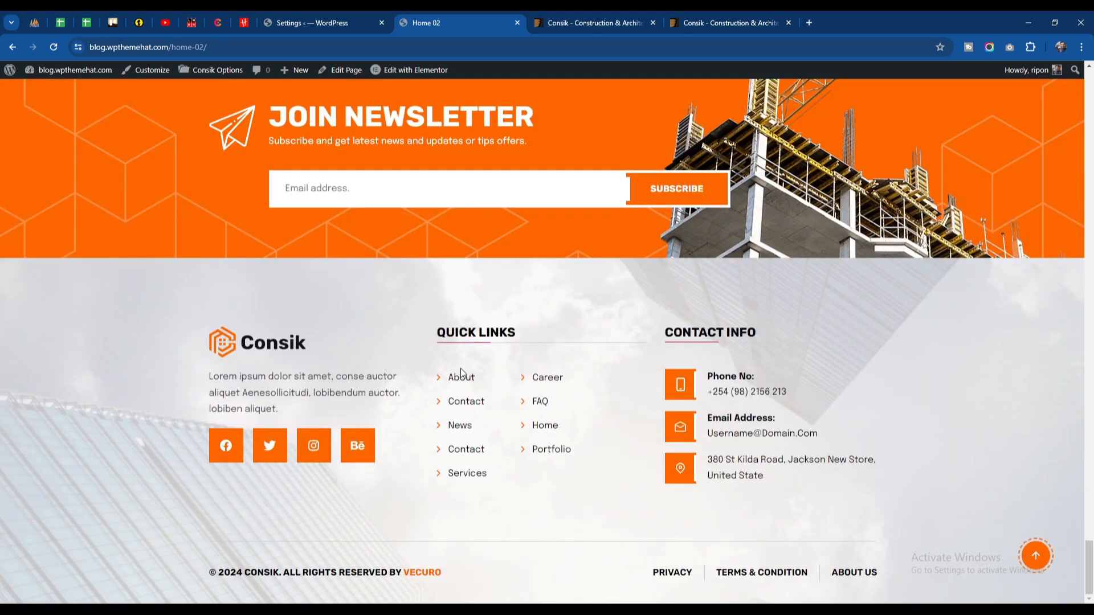
scroll(461, 373, up, 20)
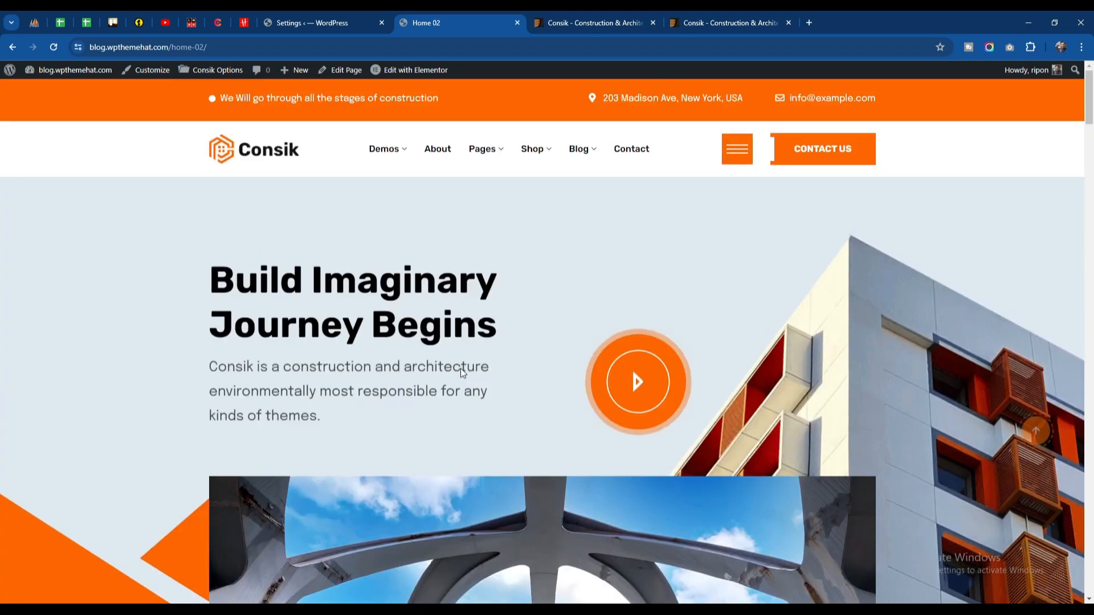
Open the site's Shop page, shorten its address from shop-2 to blog.wpthemehat.com/shop/, and examine the product listing and its wishlist links.
mouse_move(535, 152)
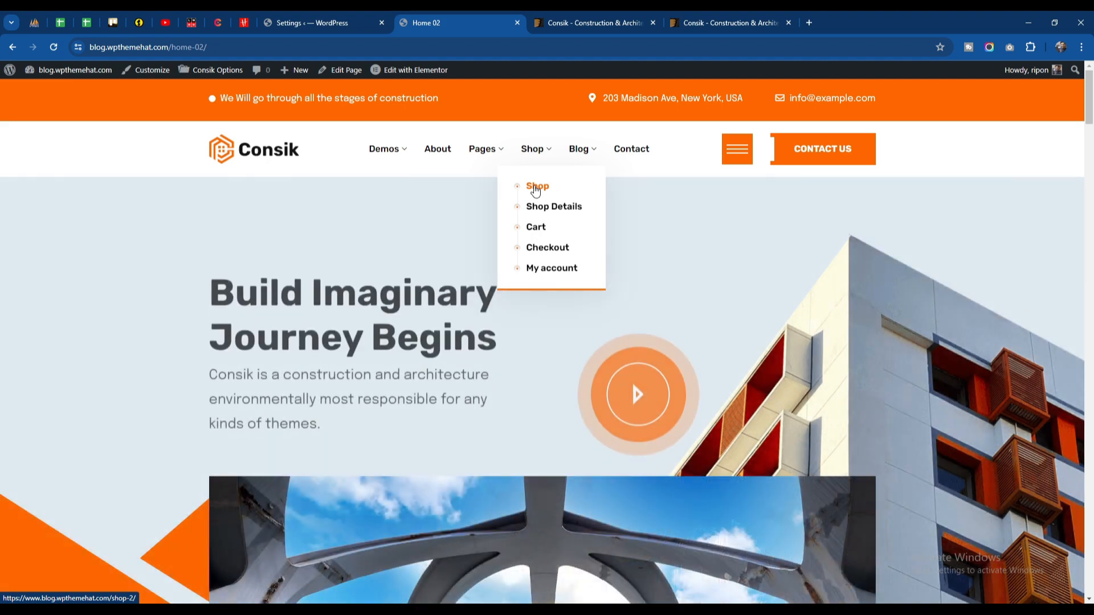
click(535, 188)
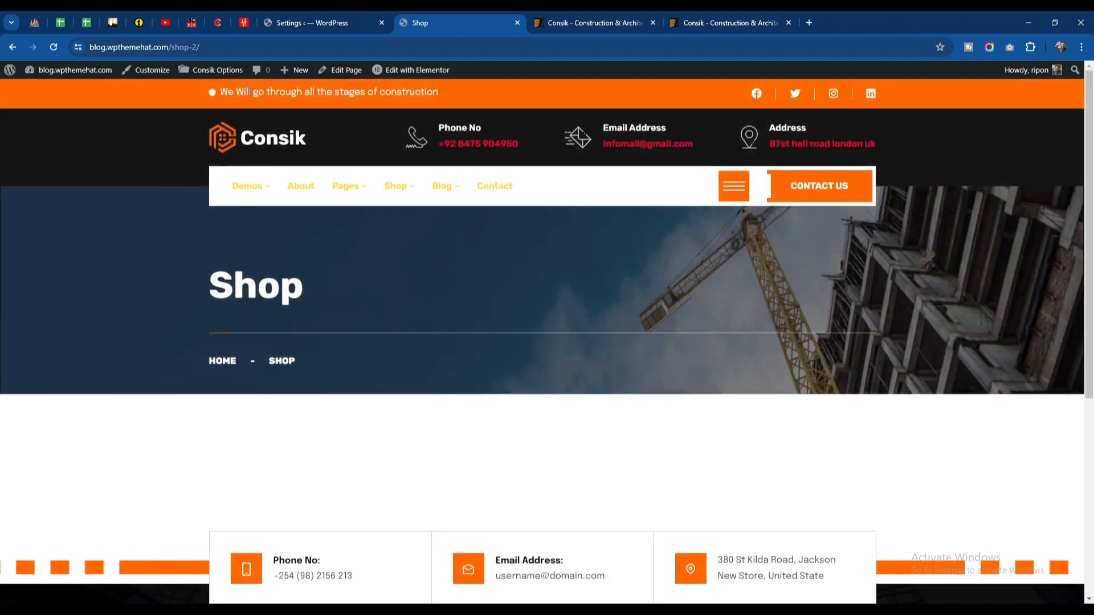
drag(190, 48, 272, 49)
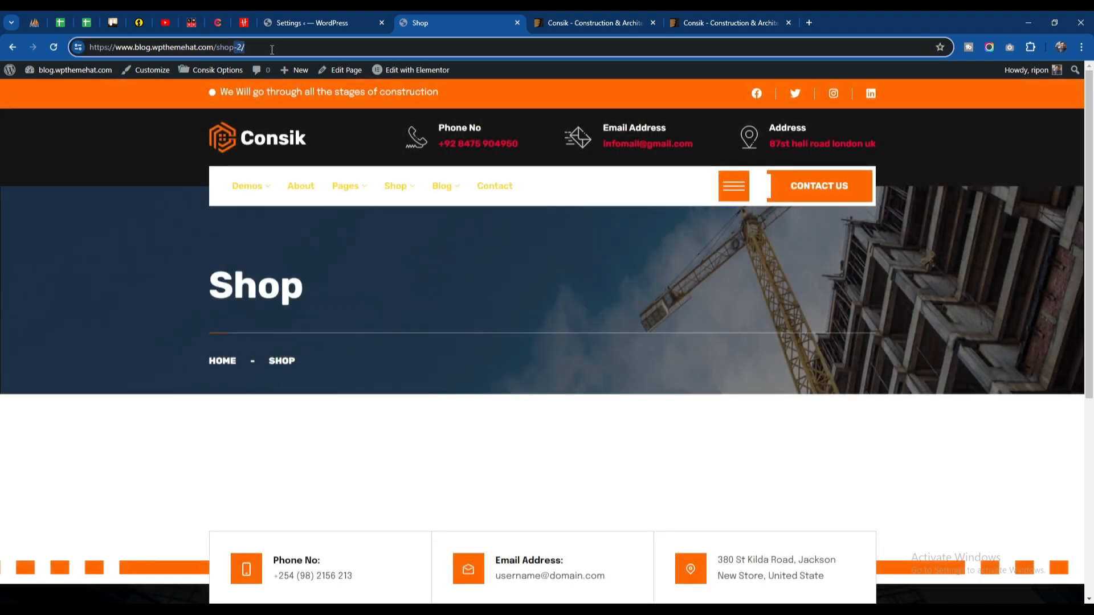
key(BackSpace)
key(Return)
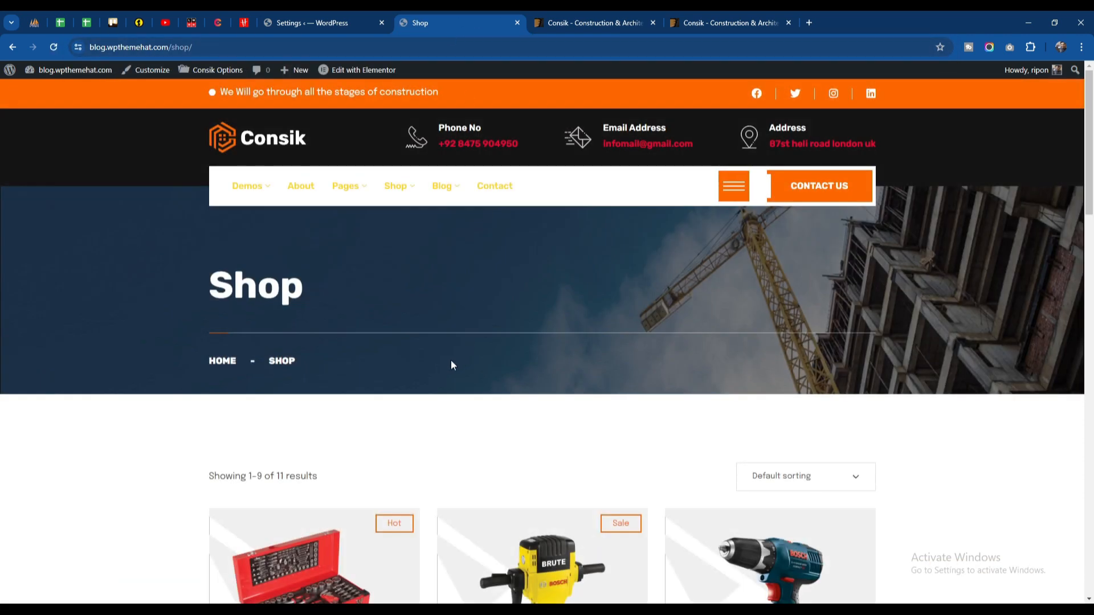
scroll(450, 365, down, 5)
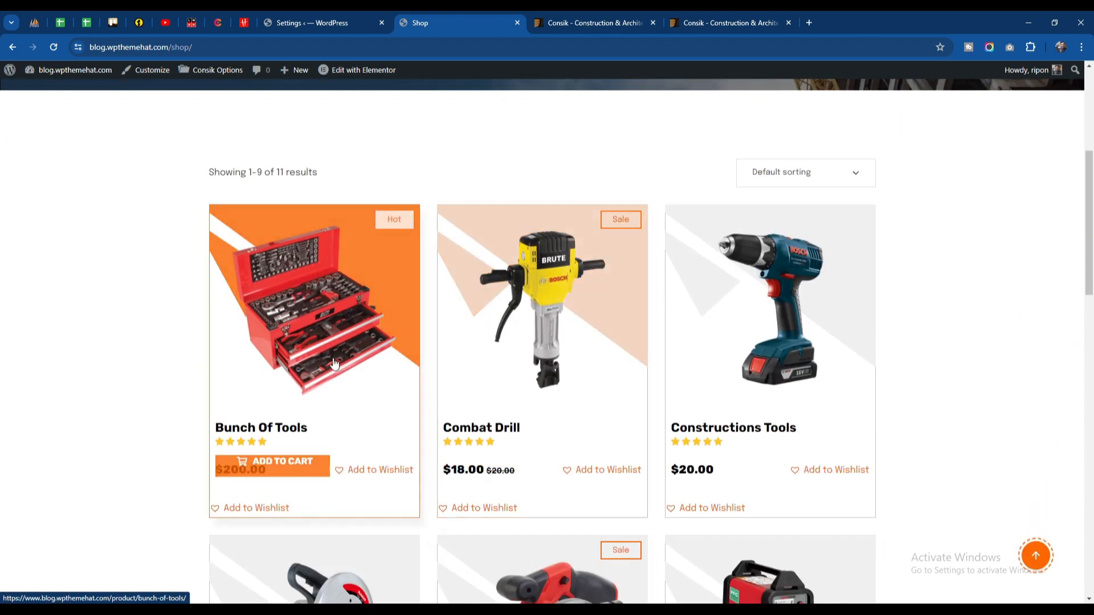
scroll(746, 354, down, 3)
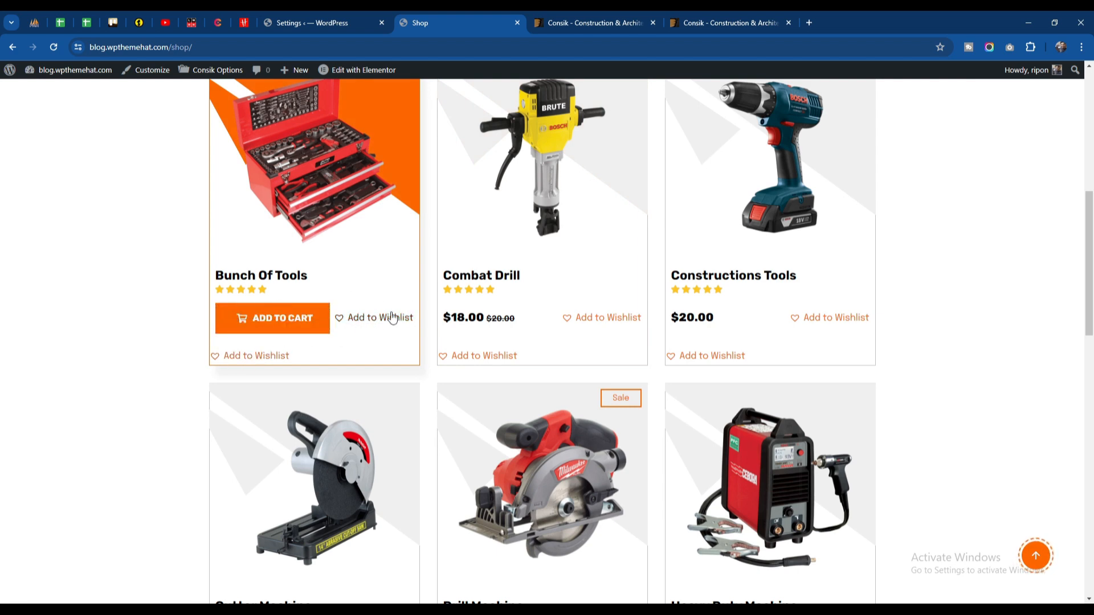
scroll(525, 329, down, 12)
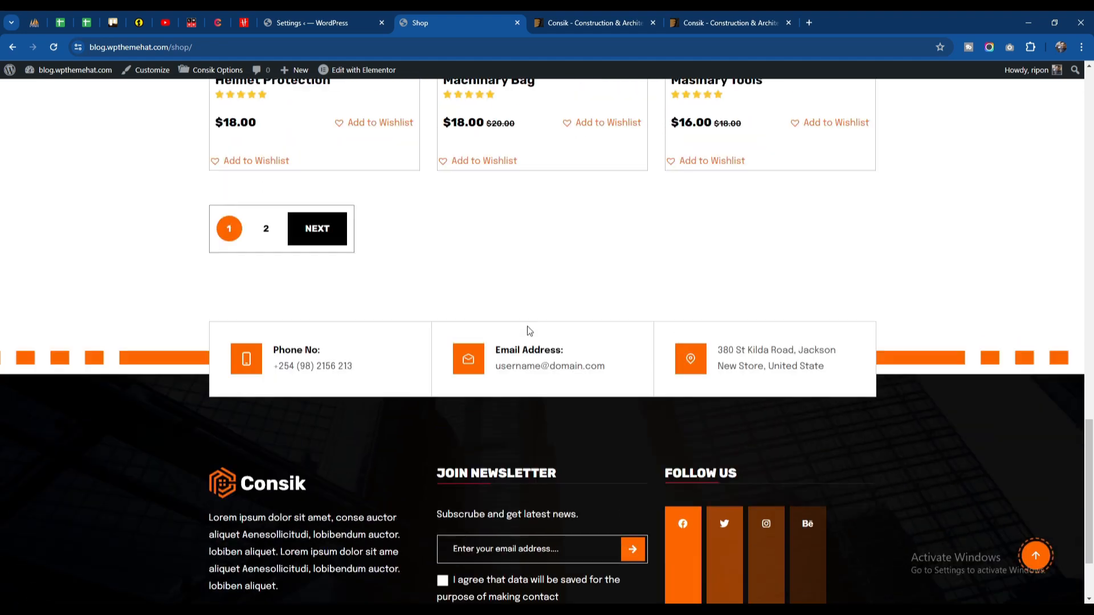
scroll(527, 327, up, 12)
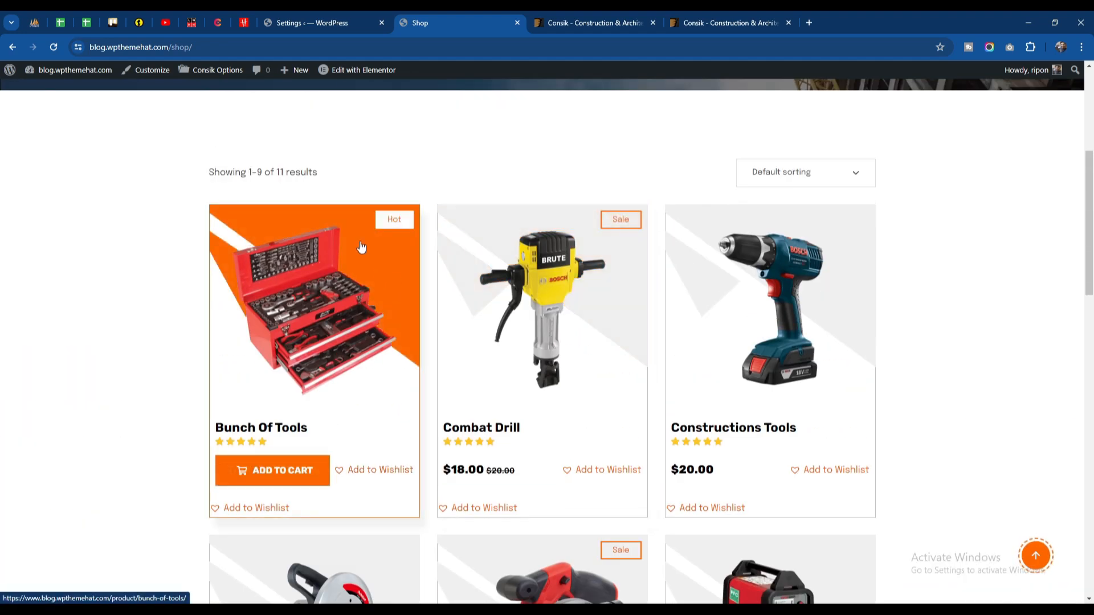
Return to the WordPress admin and open the TI Wishlist plugin's Export/Import Settings at the import section.
click(330, 24)
scroll(71, 263, up, 3)
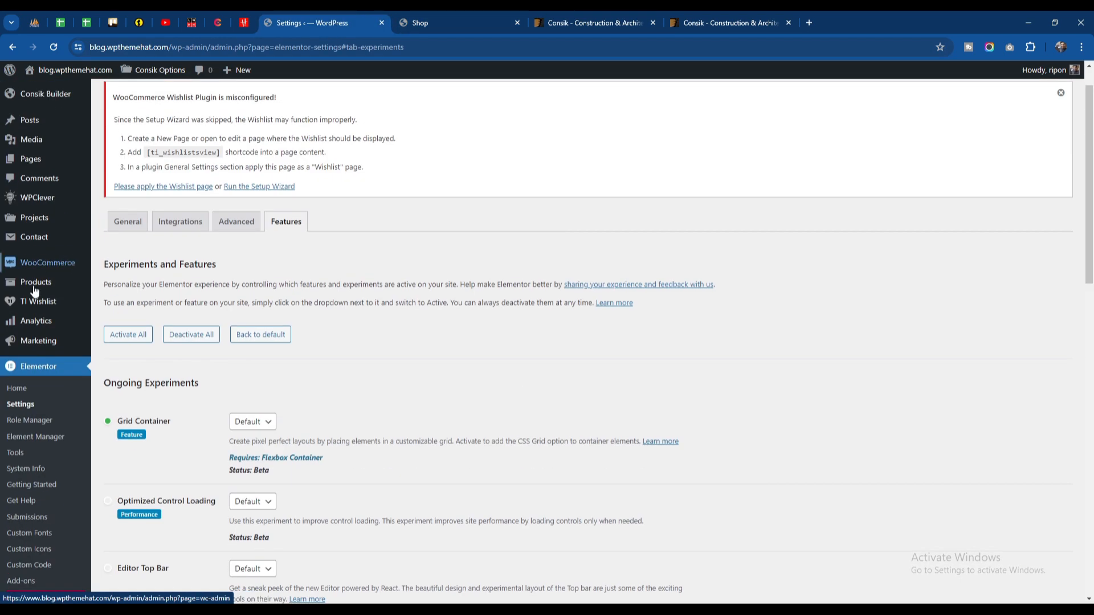
mouse_move(37, 312)
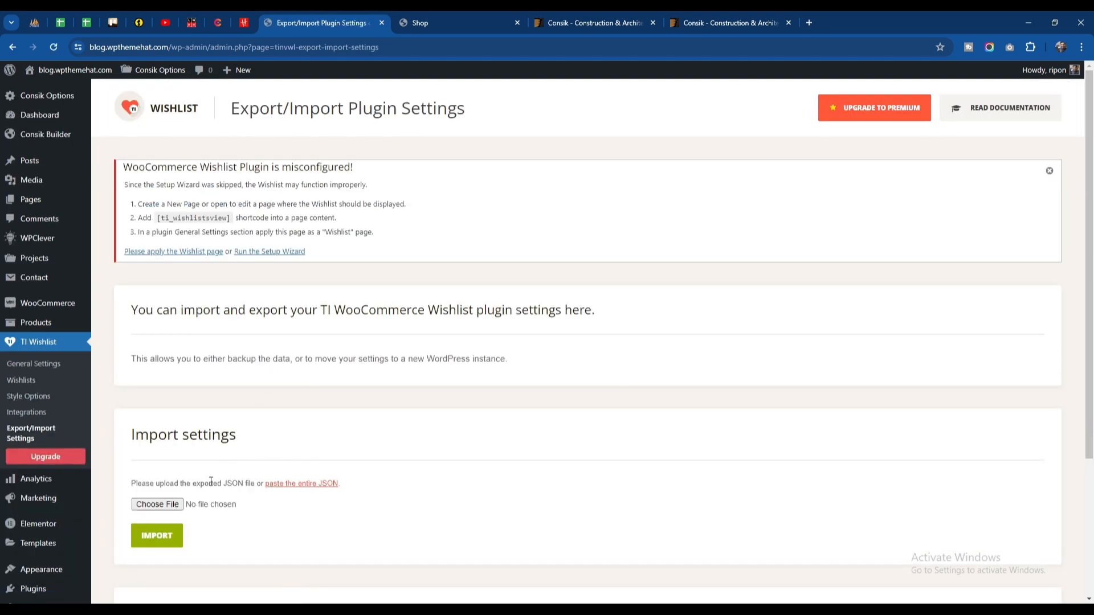
scroll(268, 452, down, 3)
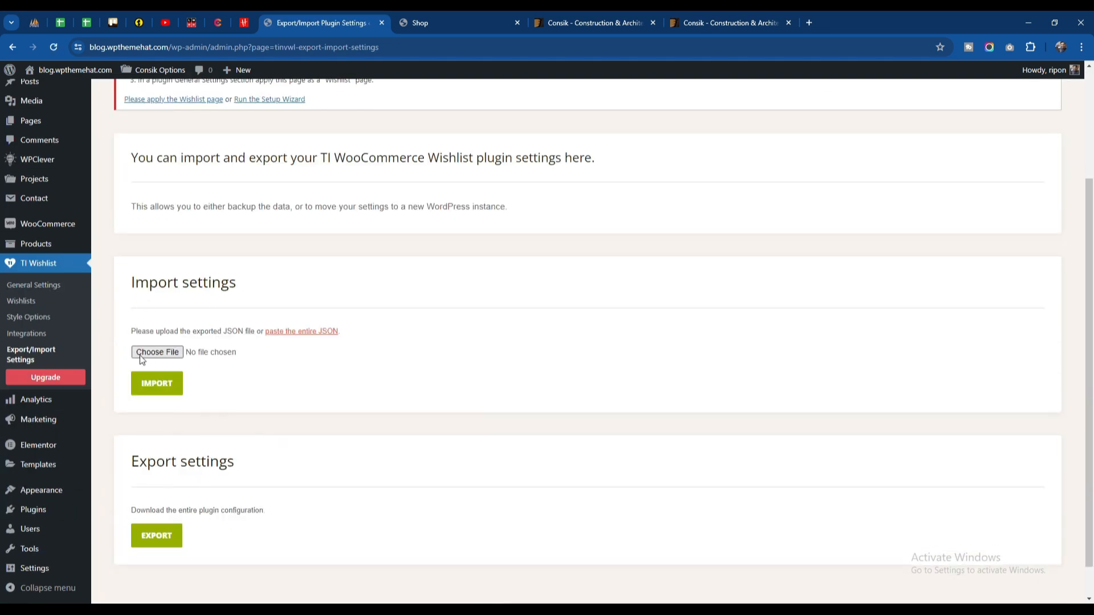
Switch to File Explorer, extract demo-data.zip in the consik-final folder, and open the wishlist folder inside the extracted demo-data.
click(220, 609)
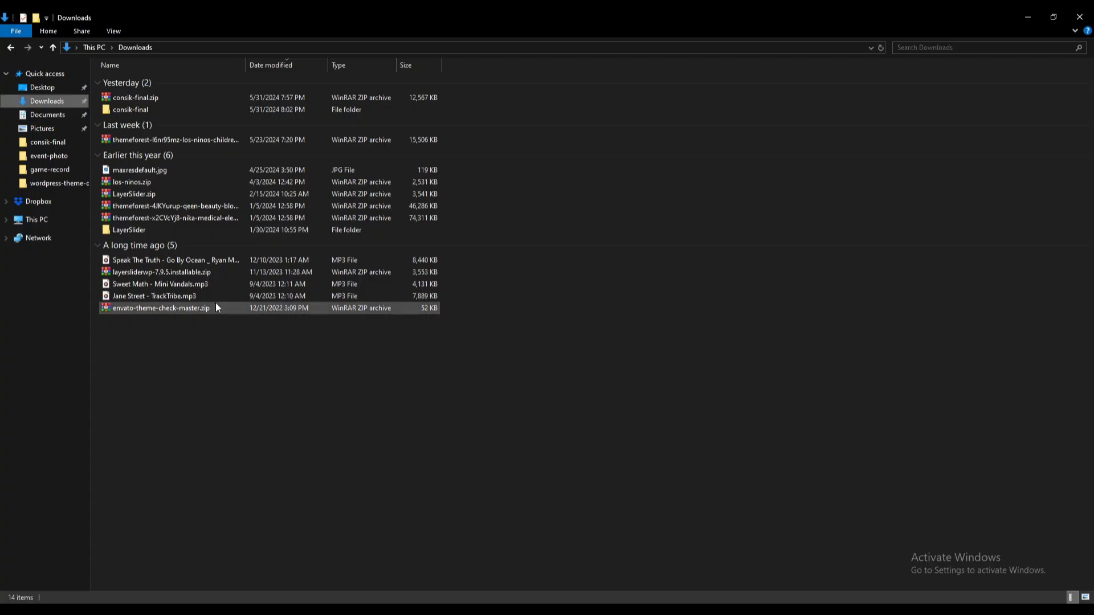
click(16, 45)
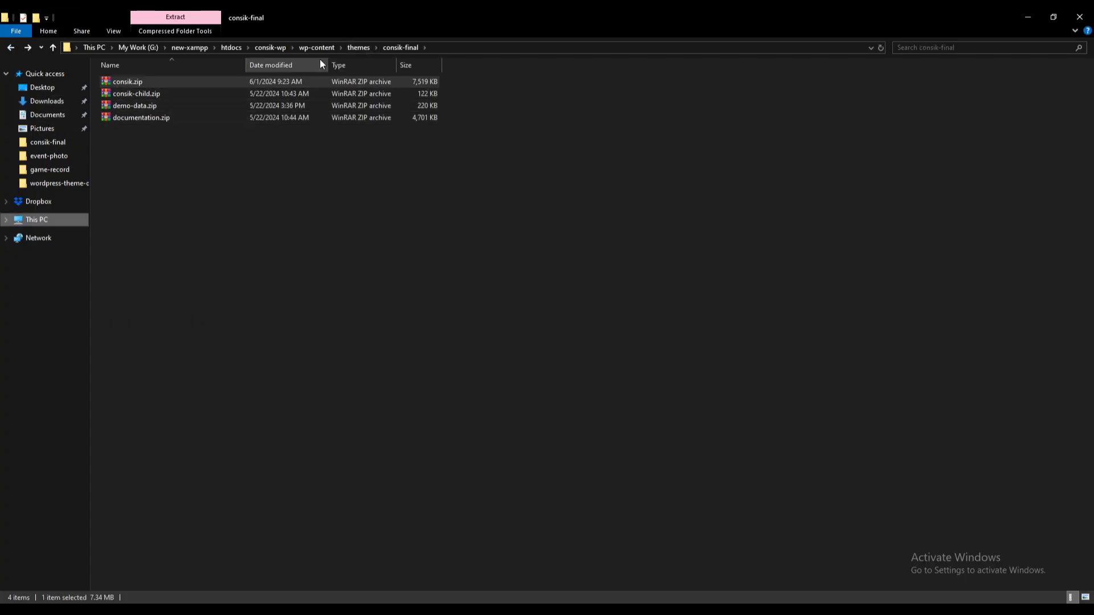
click(211, 104)
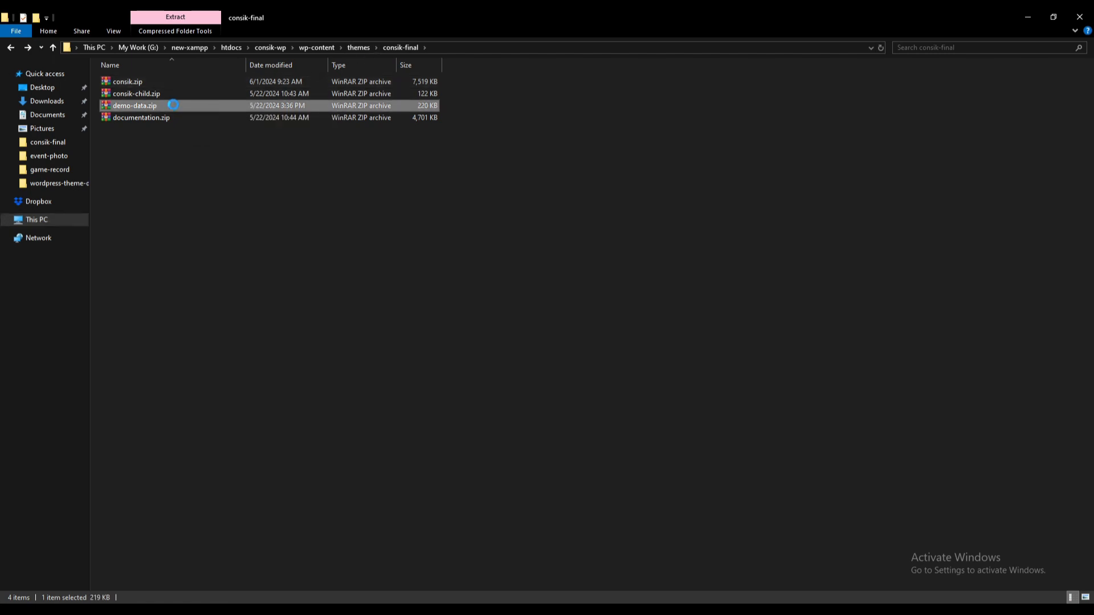
right_click(174, 105)
click(204, 163)
double_click(162, 82)
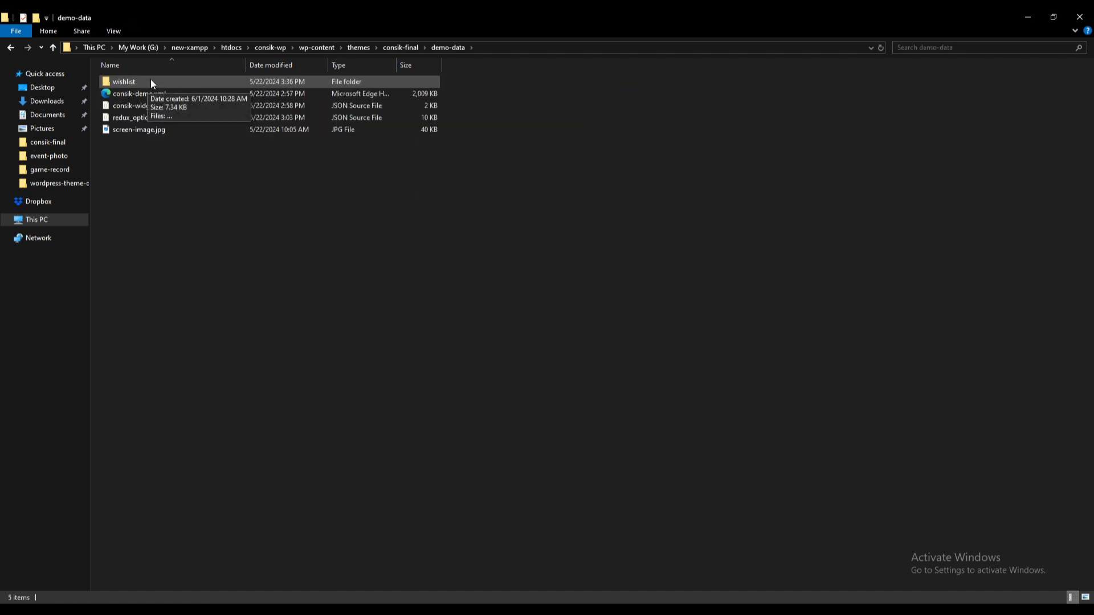
double_click(149, 82)
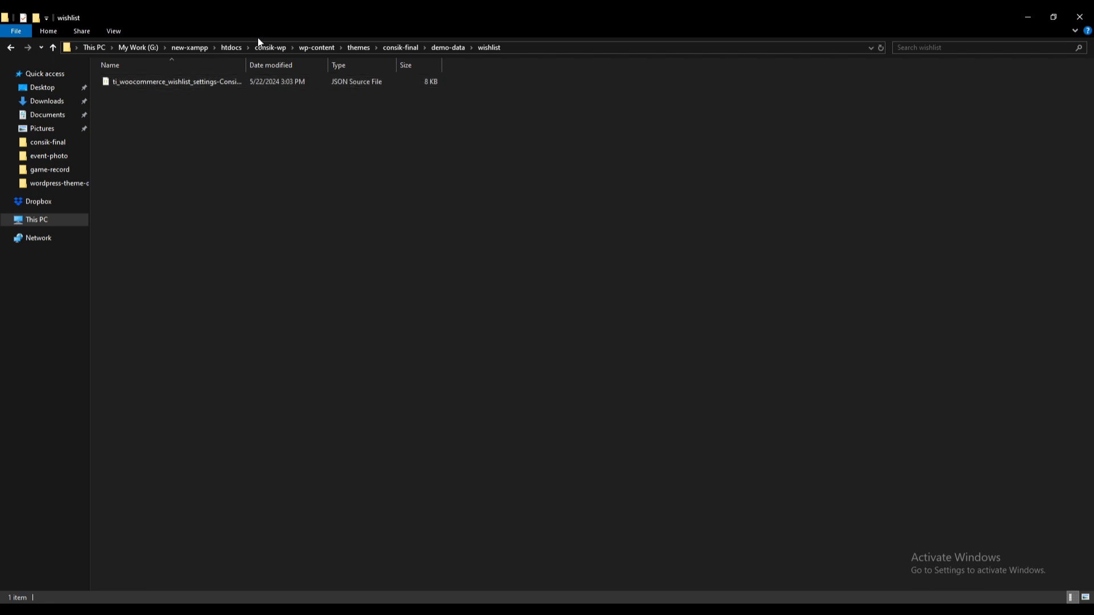
Choose the ti_woocommerce_wishlist_settings JSON file in the wishlist folder for the TI Wishlist settings import.
click(189, 83)
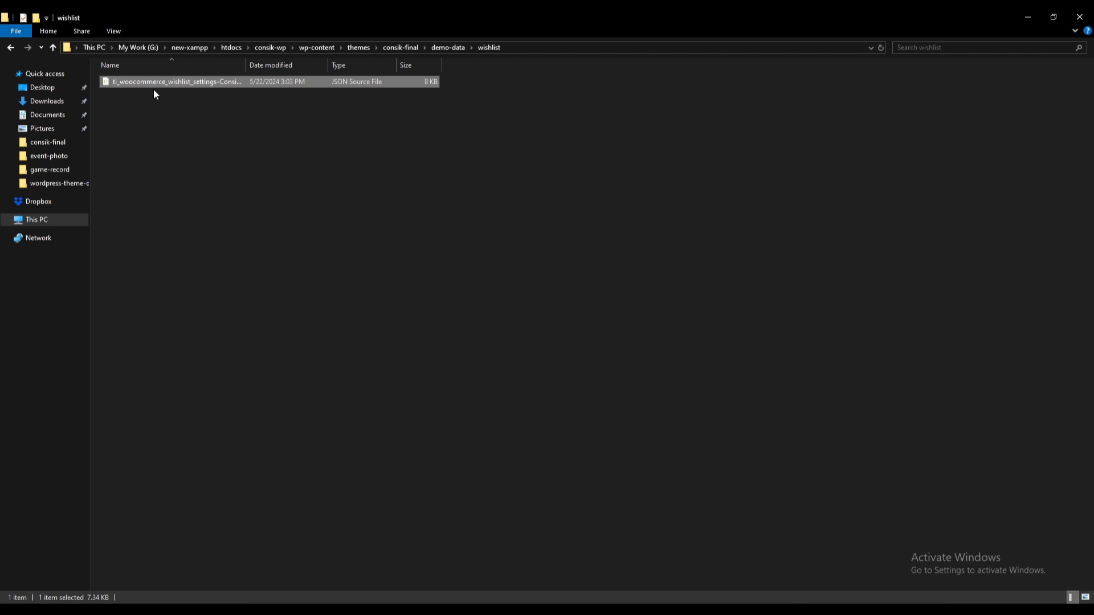
drag(153, 85, 160, 351)
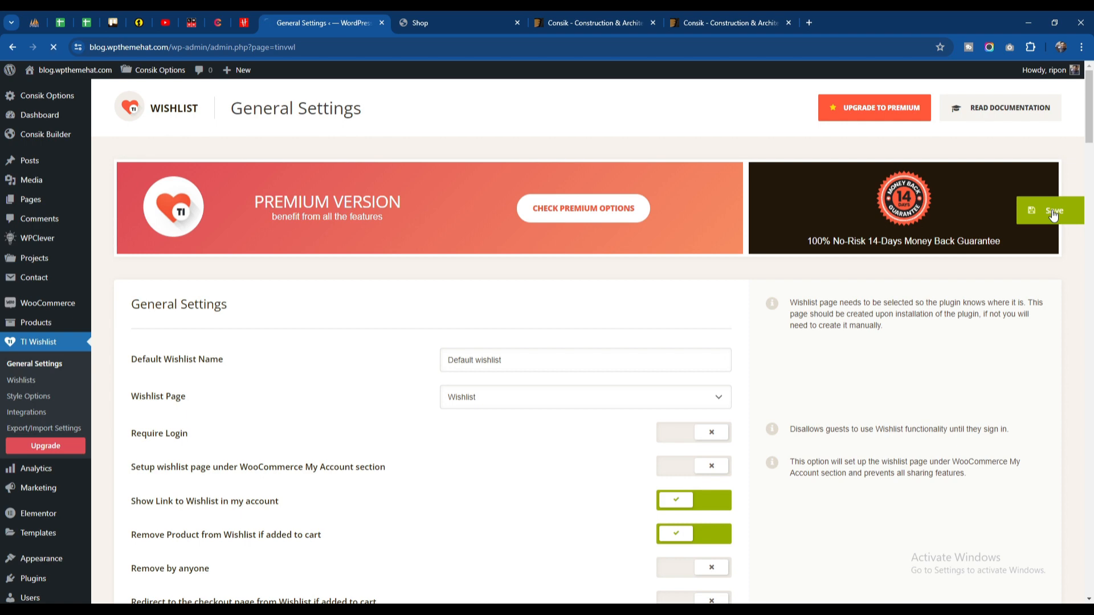
Reload the site's Shop page and examine the product cards, their wishlist buttons and the whole listing down to the pagination.
click(449, 11)
click(52, 48)
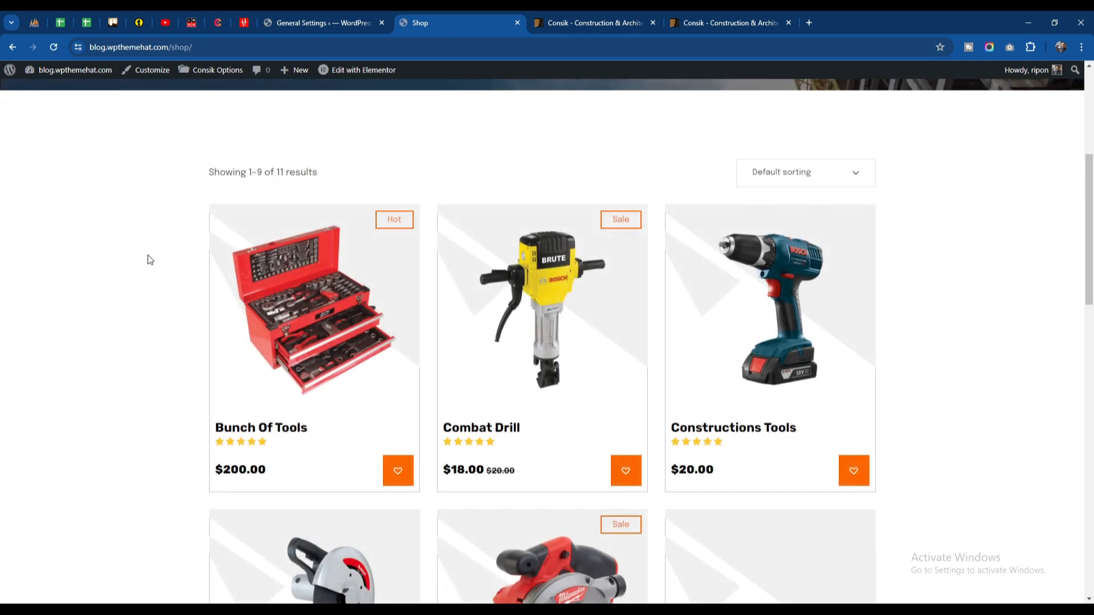
mouse_move(317, 376)
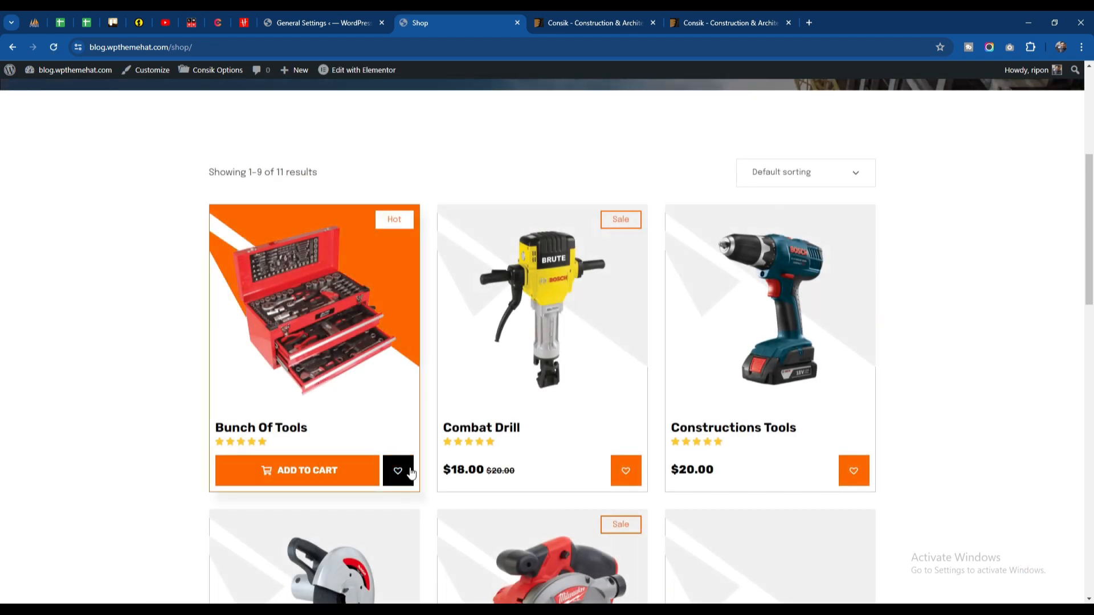
scroll(723, 403, down, 5)
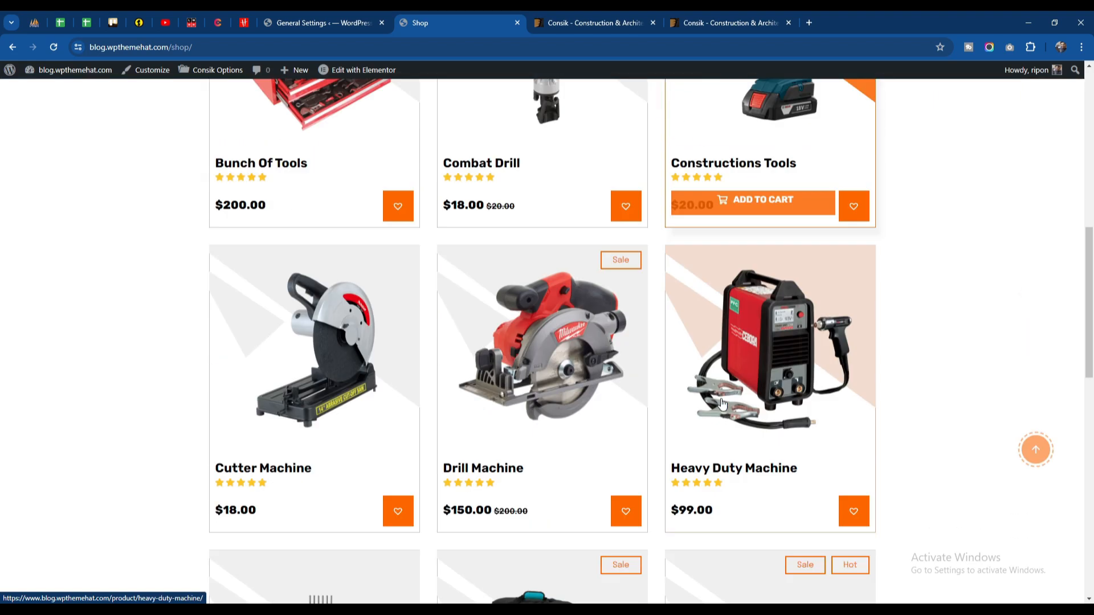
scroll(723, 403, down, 9)
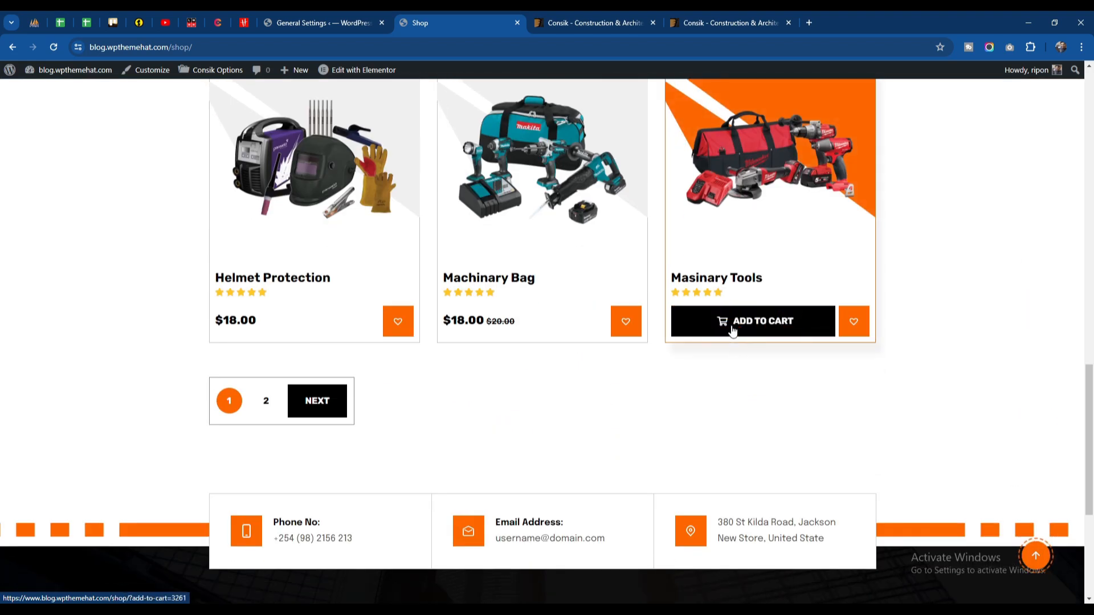
scroll(540, 365, up, 10)
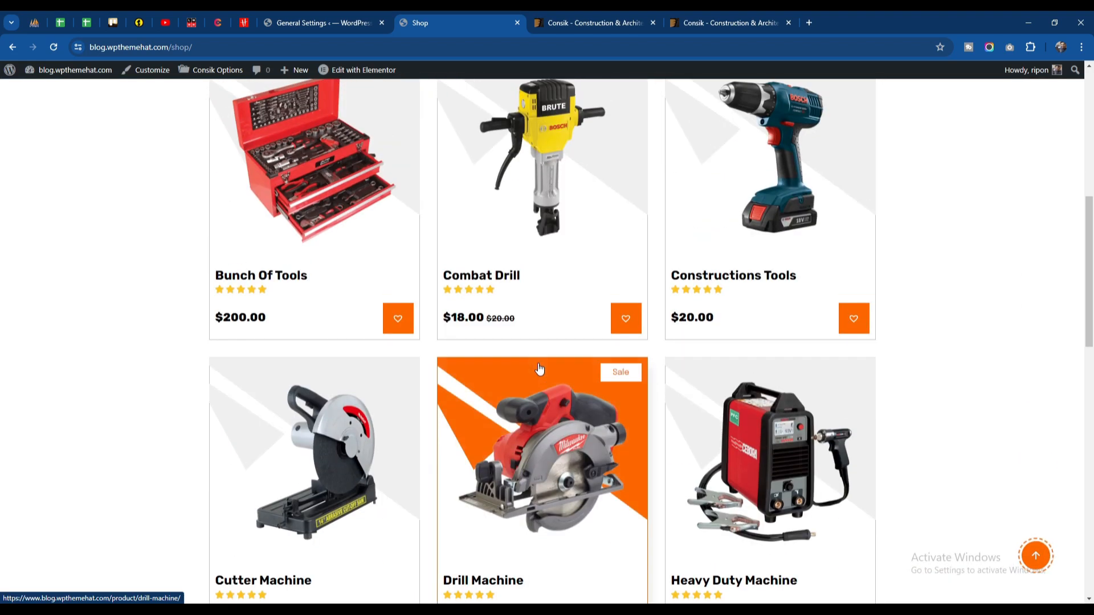
scroll(540, 369, up, 3)
scroll(606, 368, up, 3)
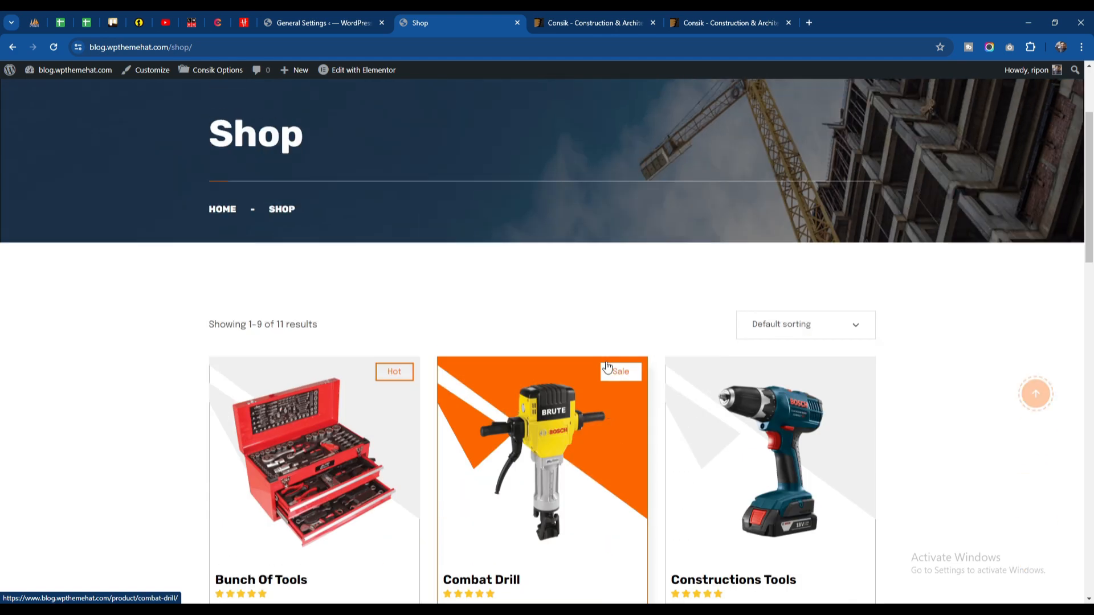
scroll(607, 367, up, 3)
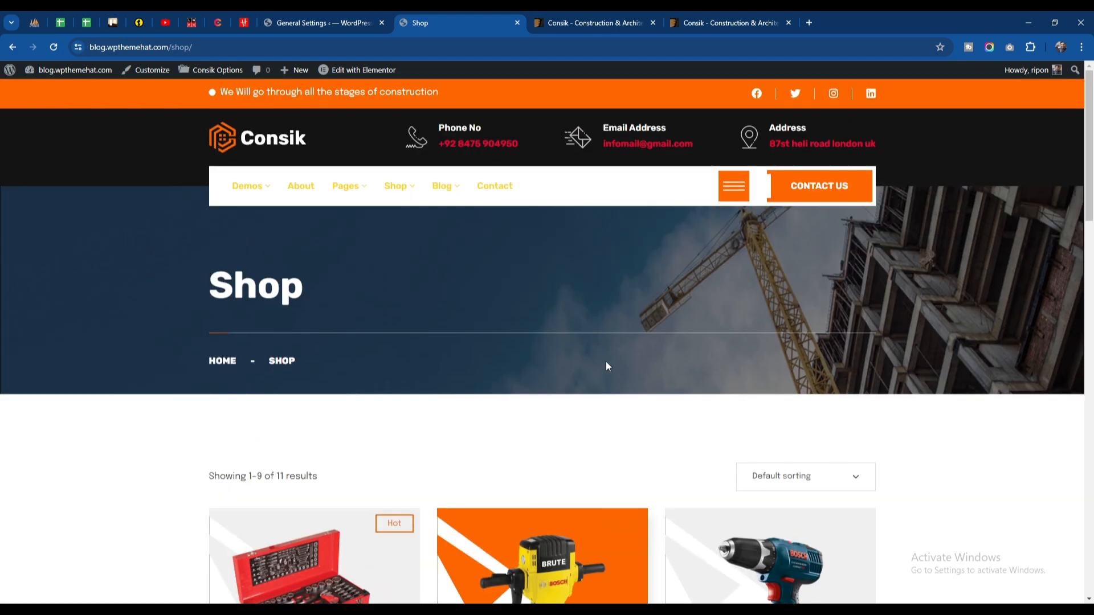
scroll(606, 366, down, 18)
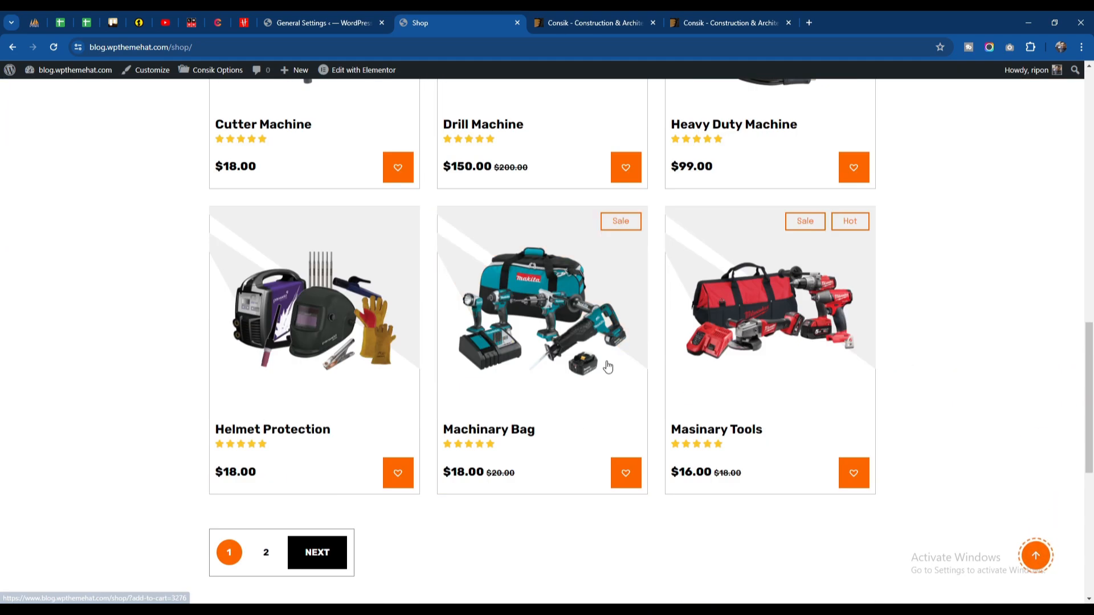
scroll(606, 366, up, 15)
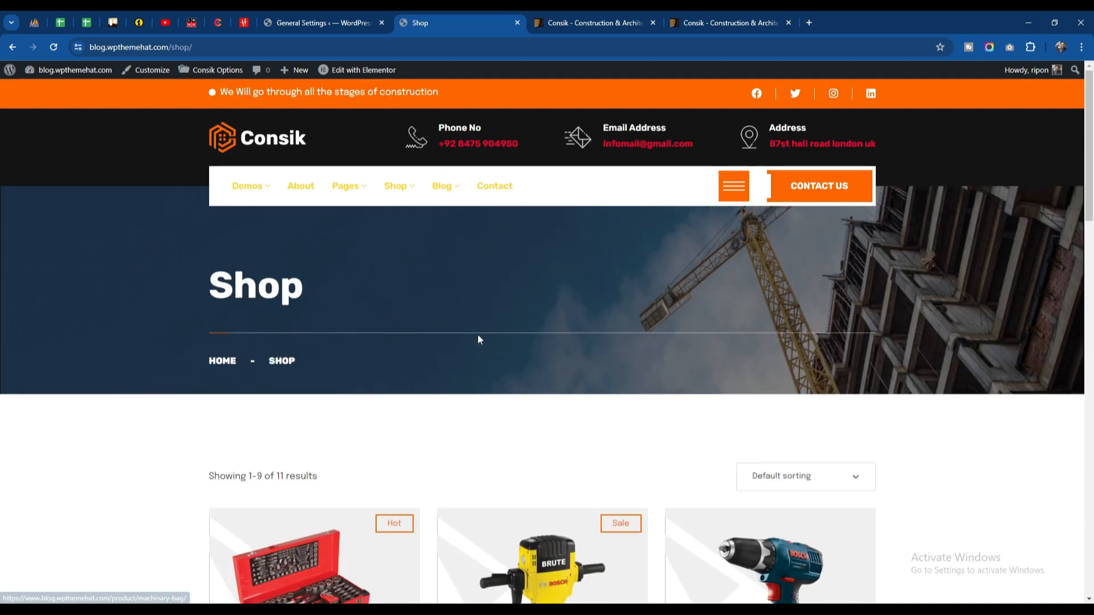
Open the Home 01 demo page and examine its slider, services, projects, team and footer sections.
mouse_move(254, 191)
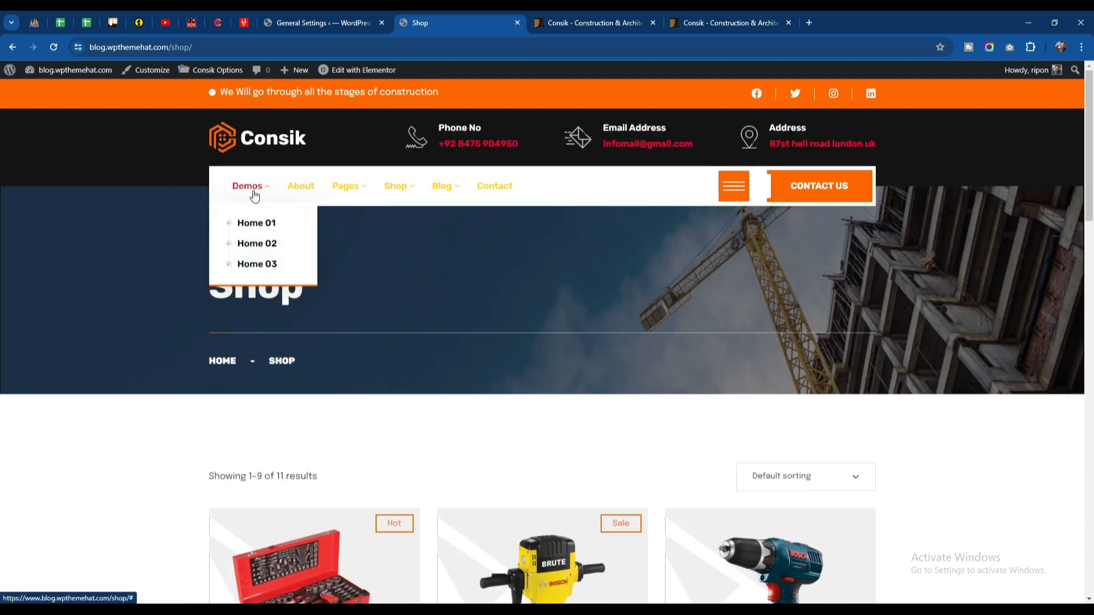
click(258, 228)
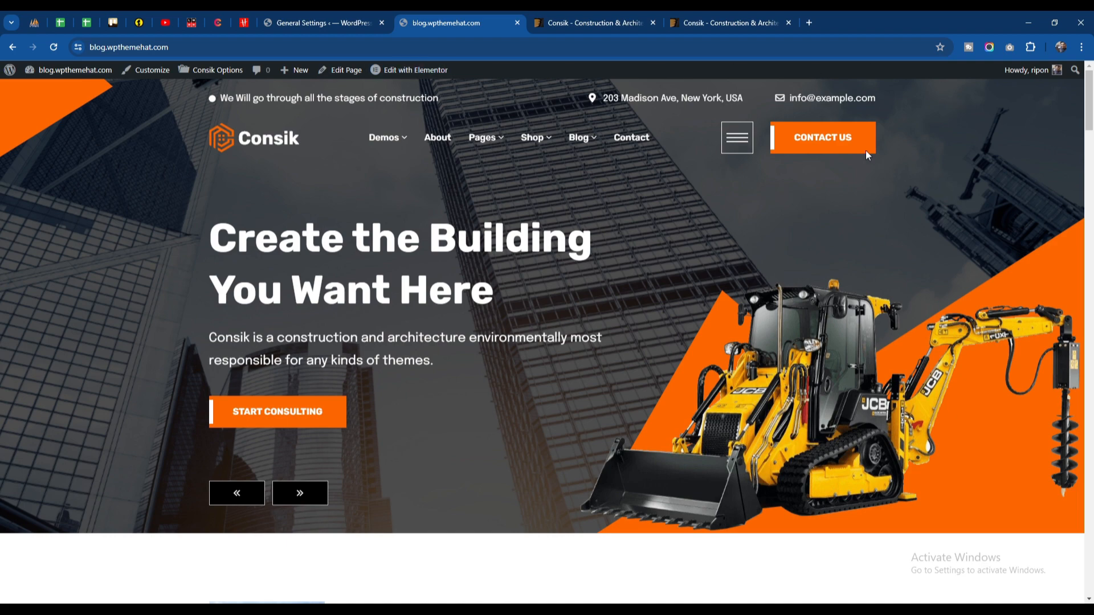
scroll(647, 516, down, 20)
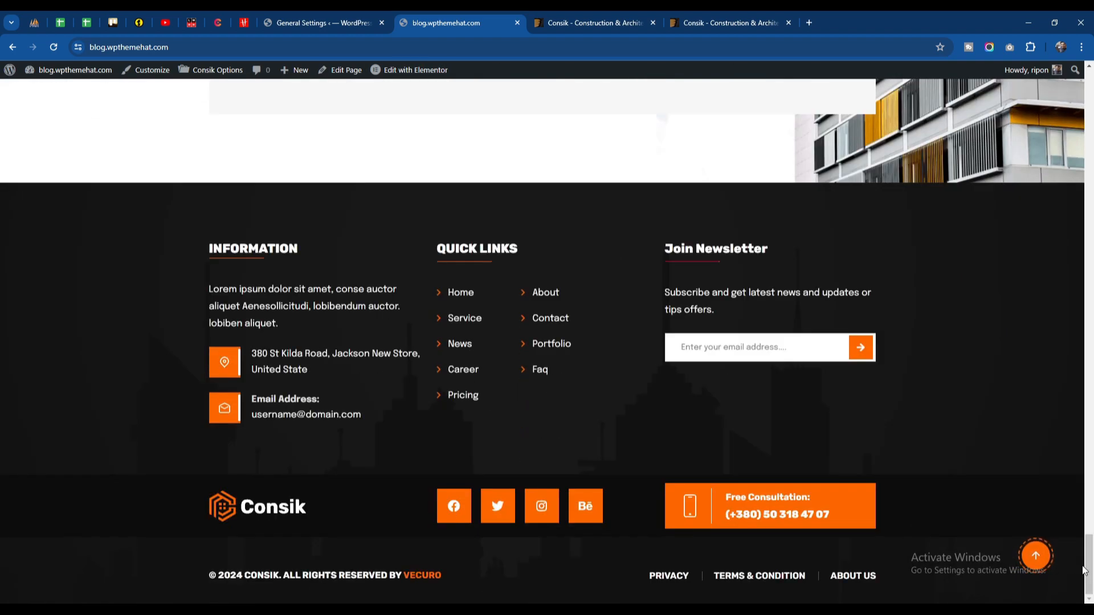
drag(1089, 573, 1092, 71)
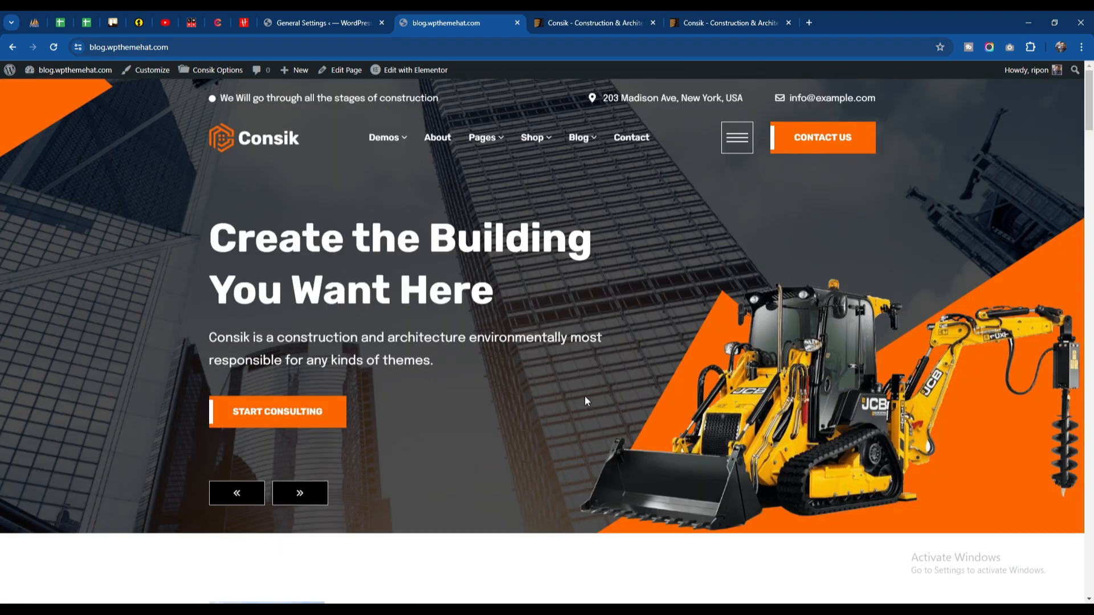
scroll(585, 400, down, 15)
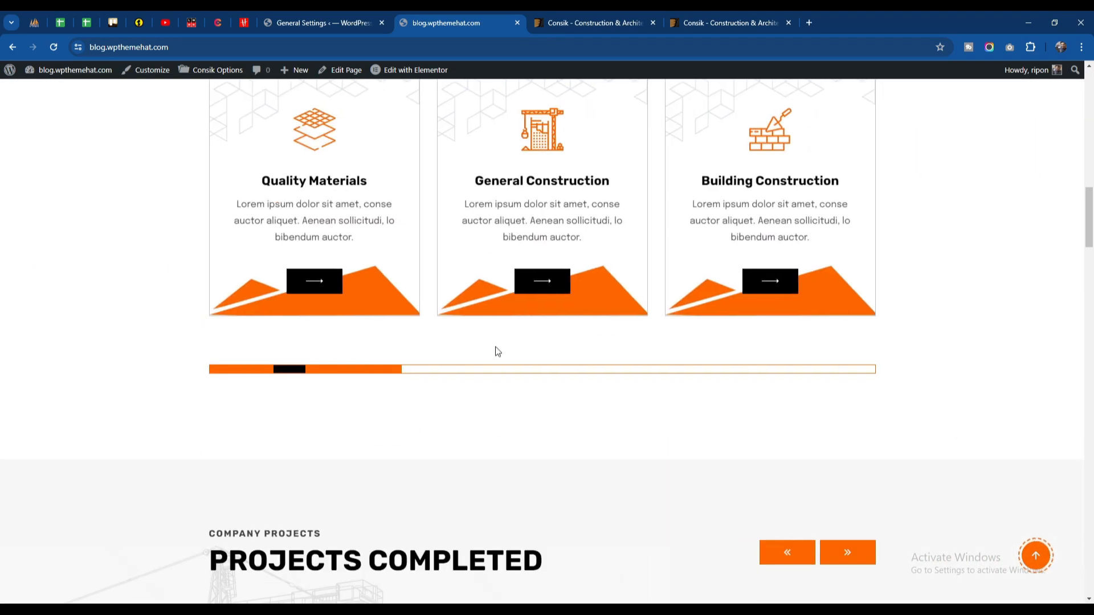
scroll(496, 349, down, 5)
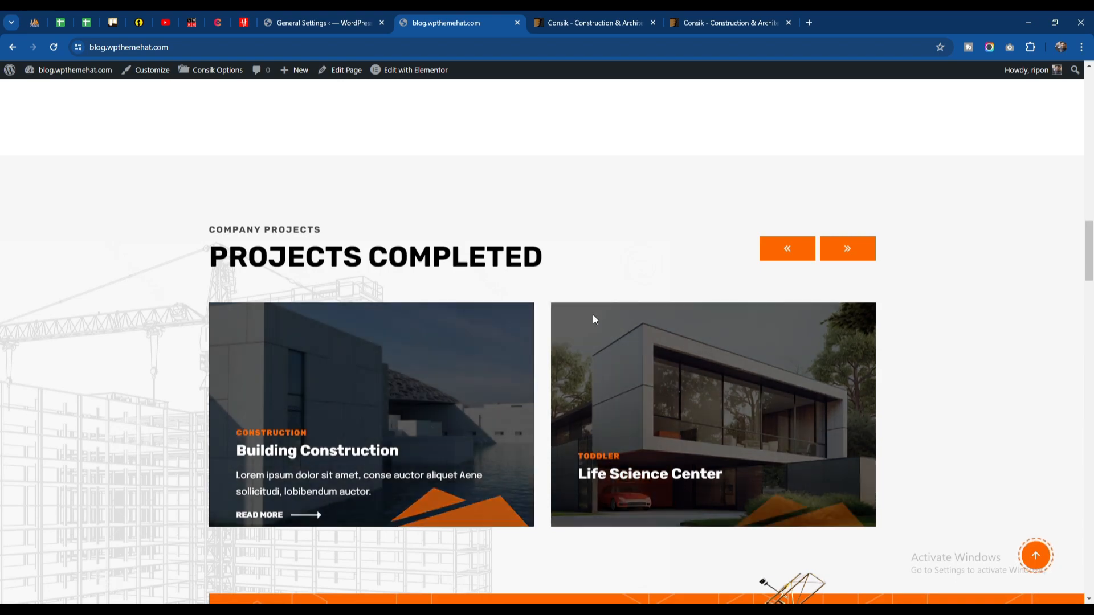
scroll(637, 288, down, 10)
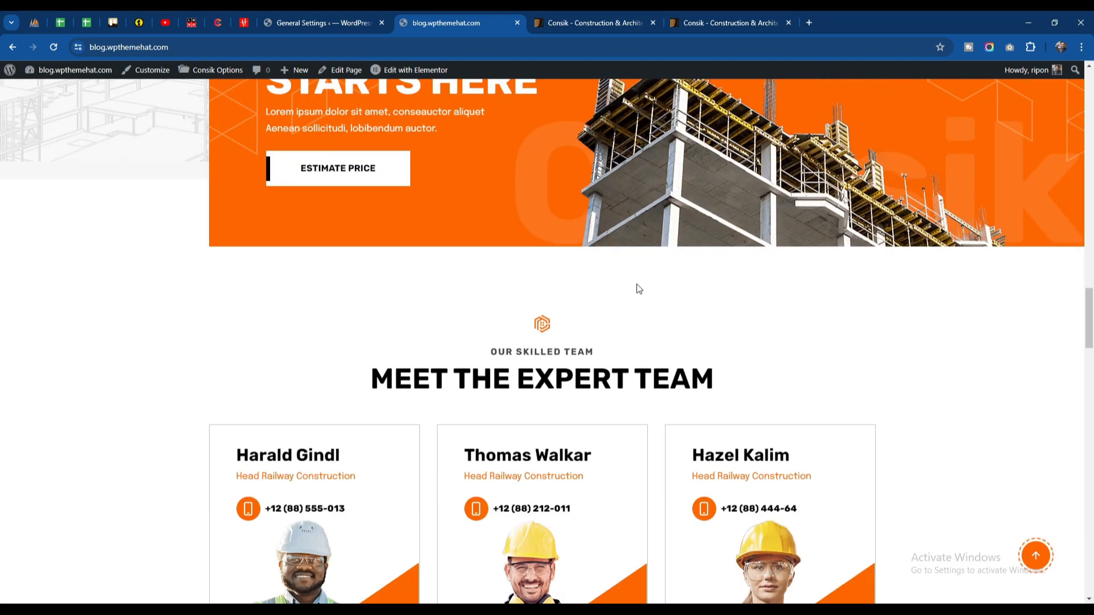
scroll(636, 285, up, 20)
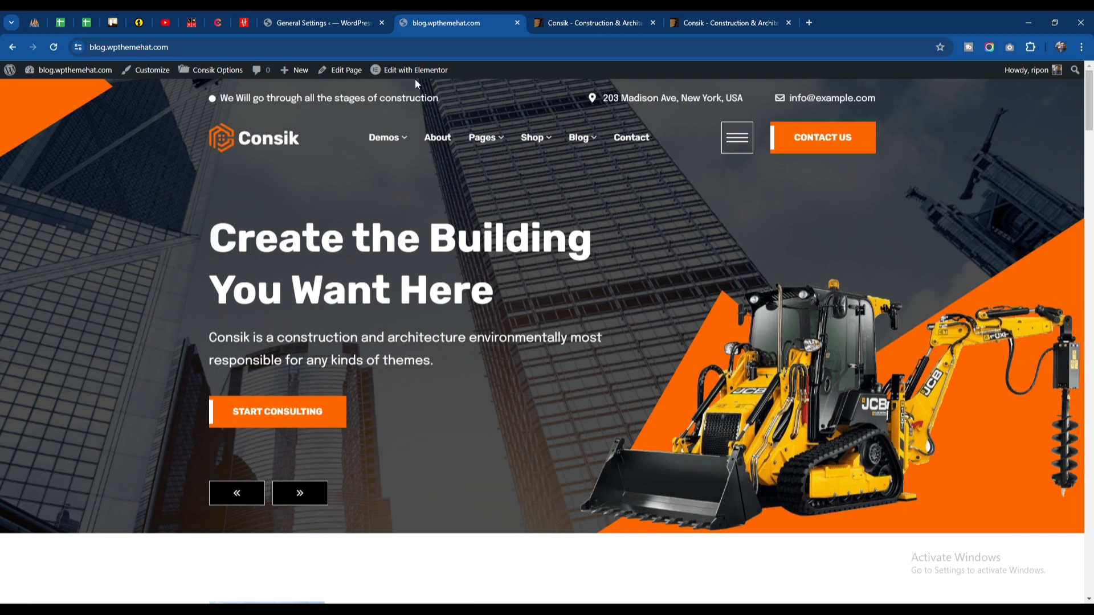
Examine the home page's off-canvas side panel alongside the Offcanvas entry in the Consik OFF Canvas Builder, then close the panel.
mouse_move(405, 73)
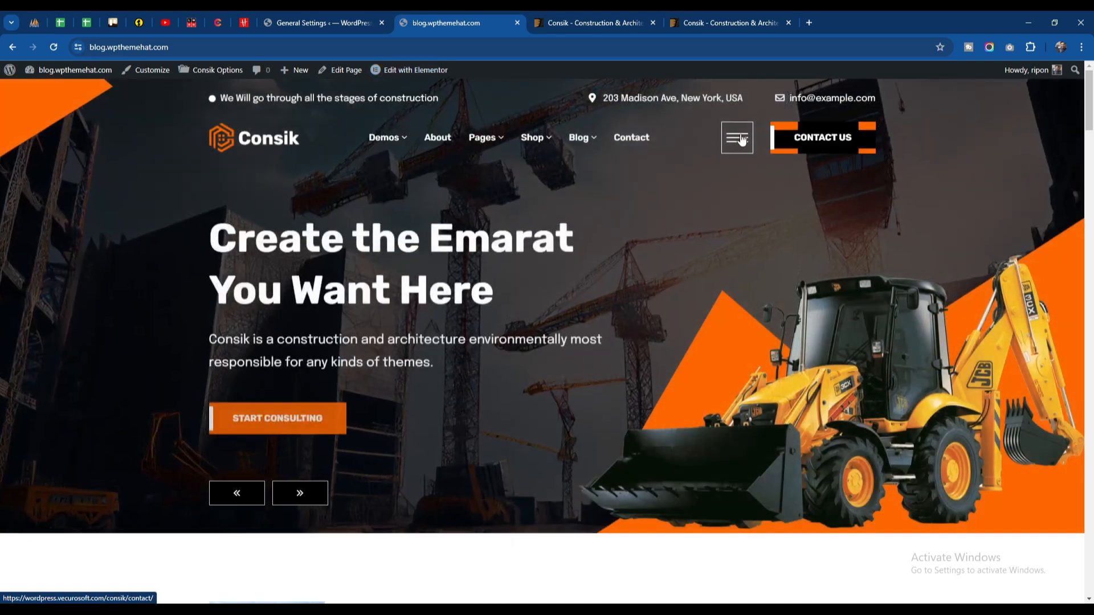
click(736, 137)
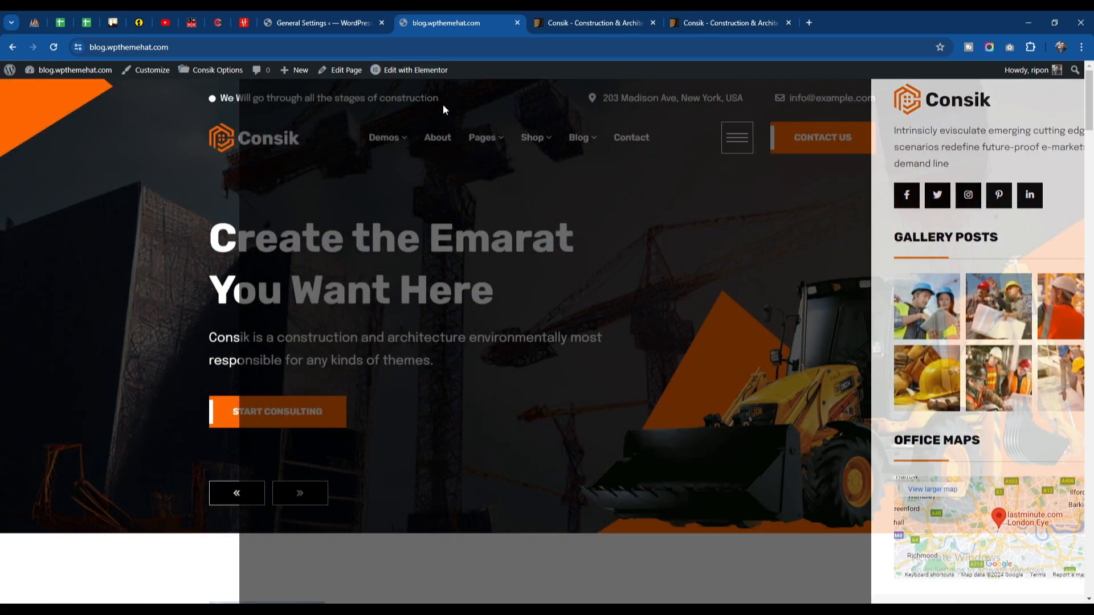
click(321, 23)
mouse_move(53, 140)
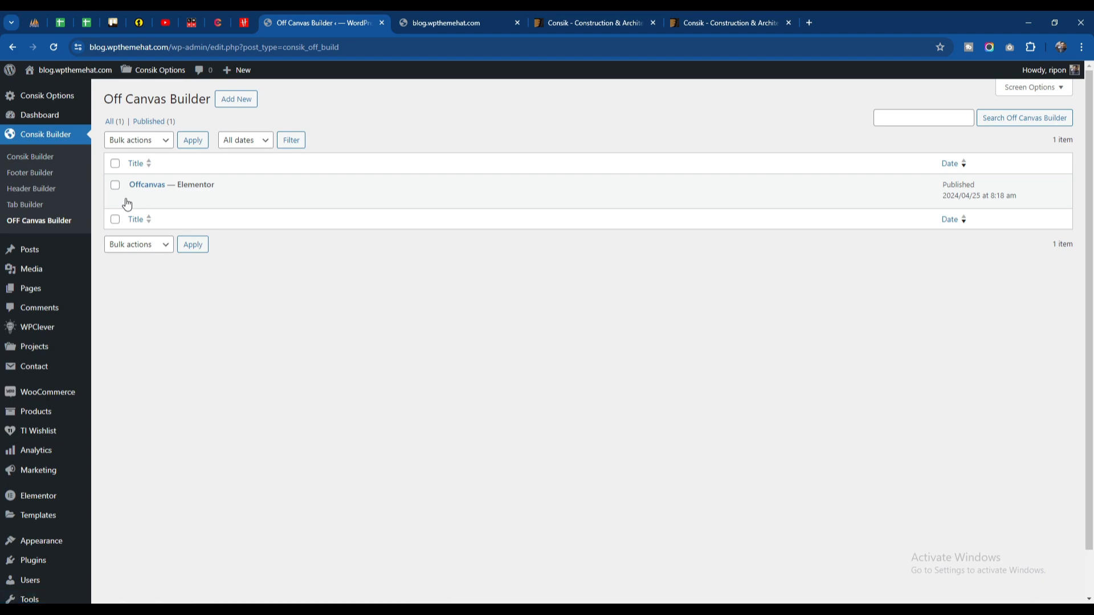
click(455, 20)
click(738, 139)
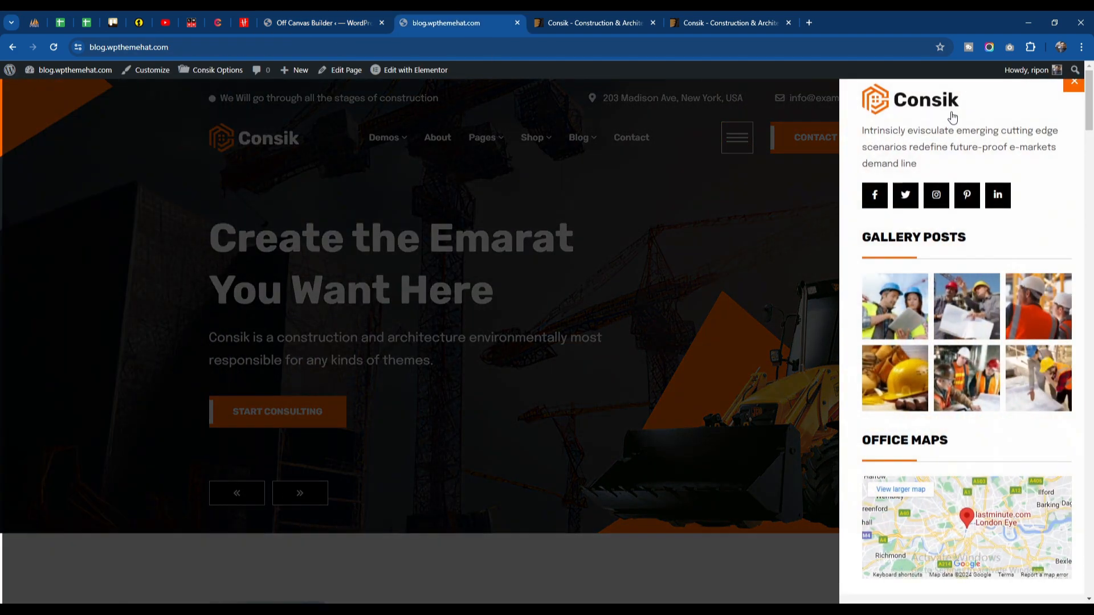
click(322, 21)
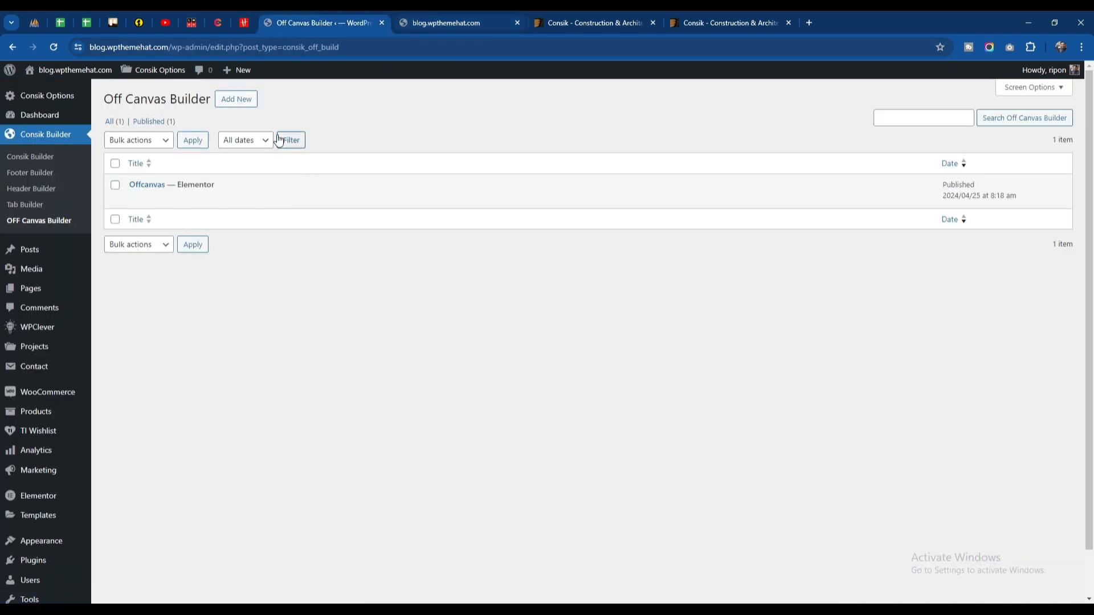
click(459, 18)
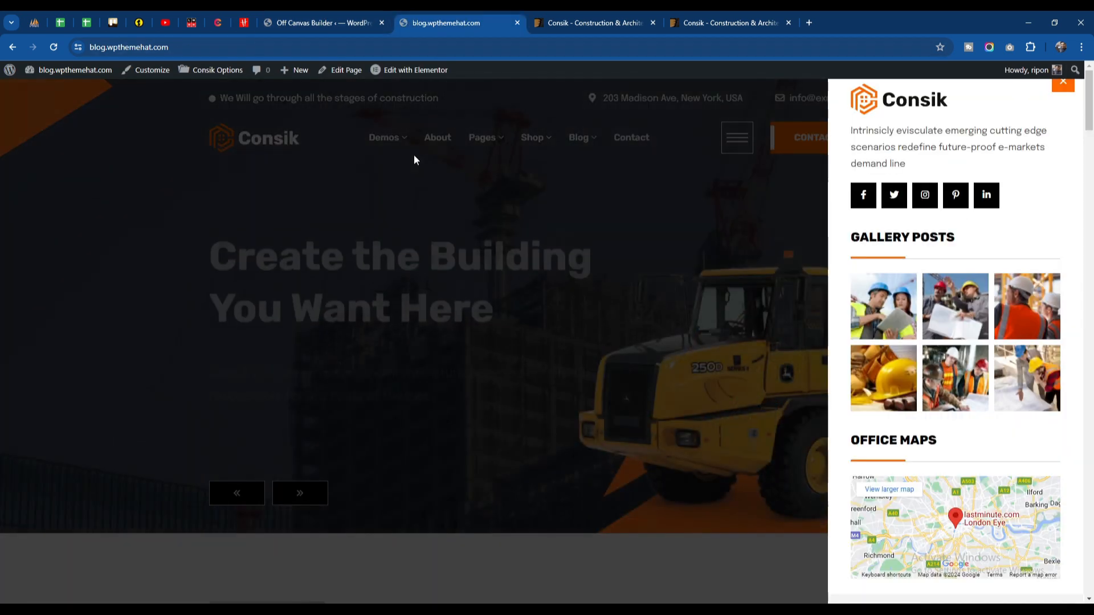
click(608, 230)
Open the Header 01 template for Elementor editing in a separate tab before the site tab, and compare it with the live header.
mouse_move(412, 84)
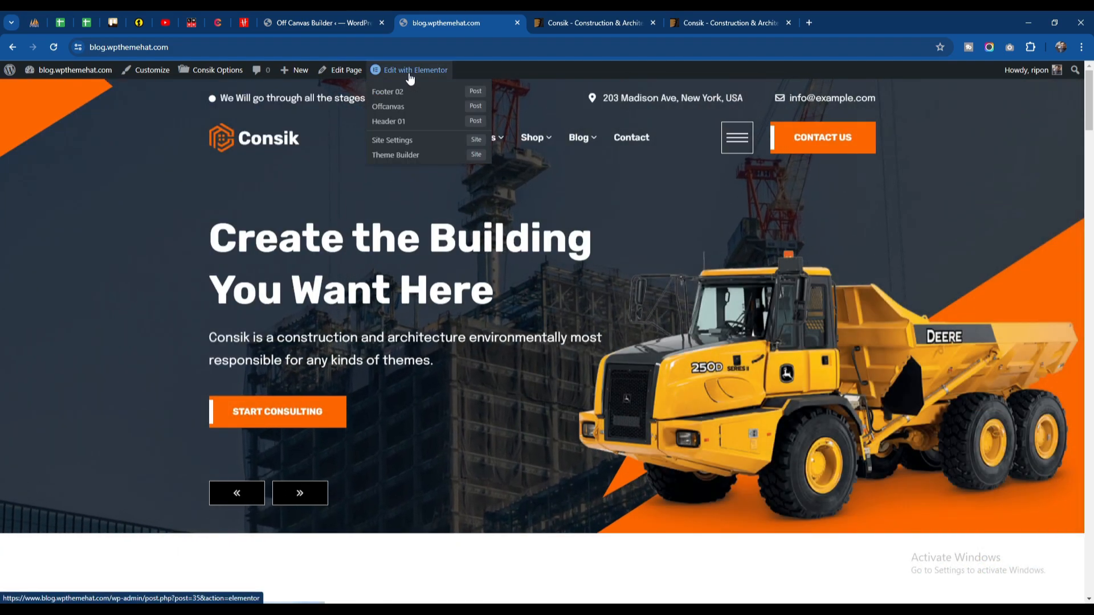
right_click(401, 125)
click(435, 132)
click(580, 23)
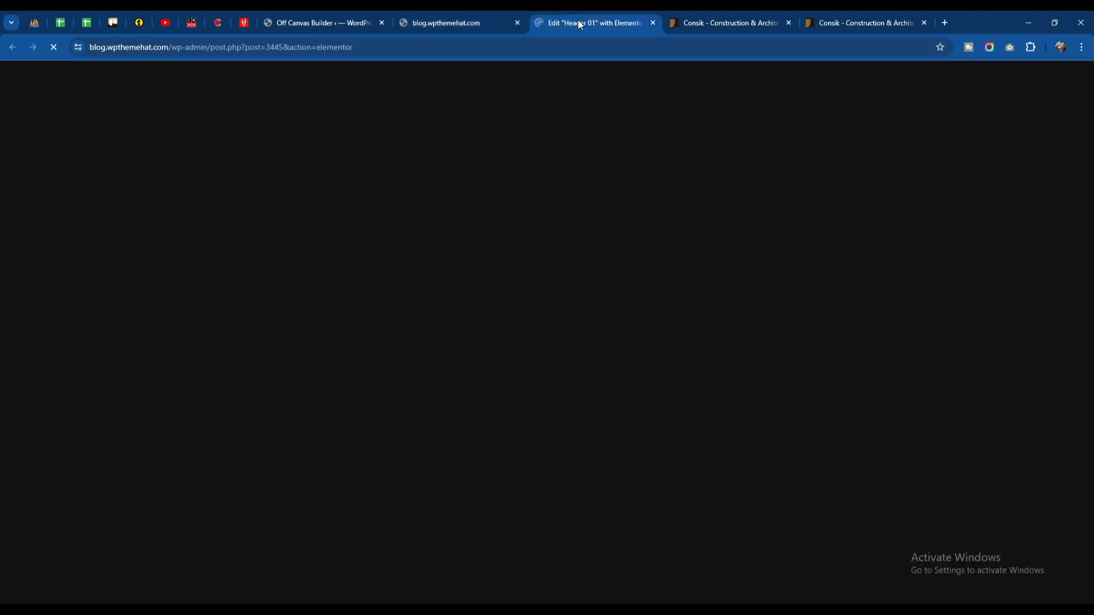
drag(580, 24, 452, 22)
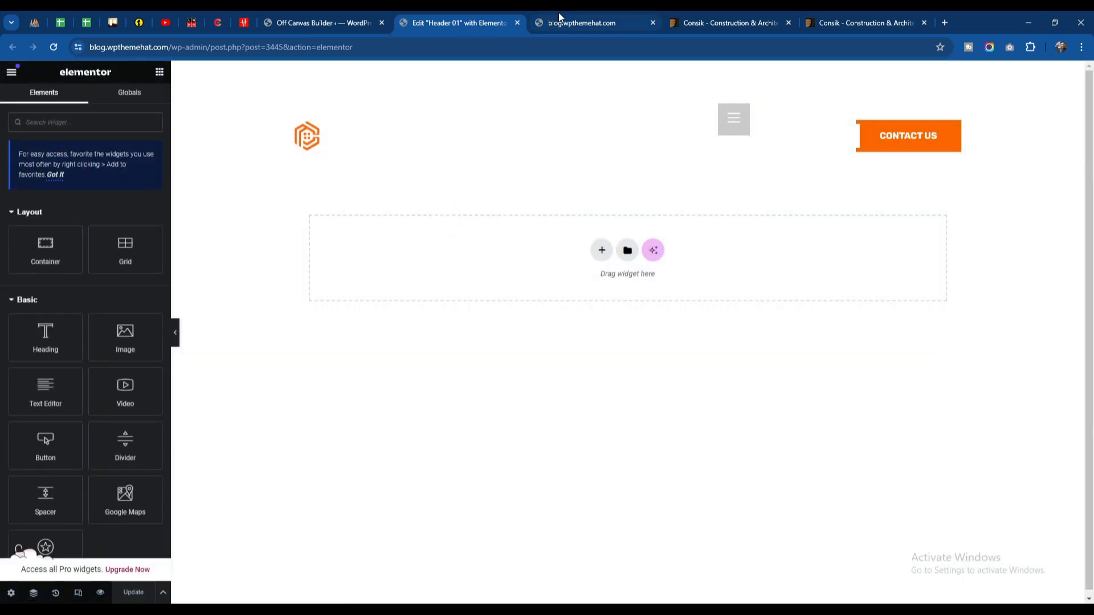
click(560, 17)
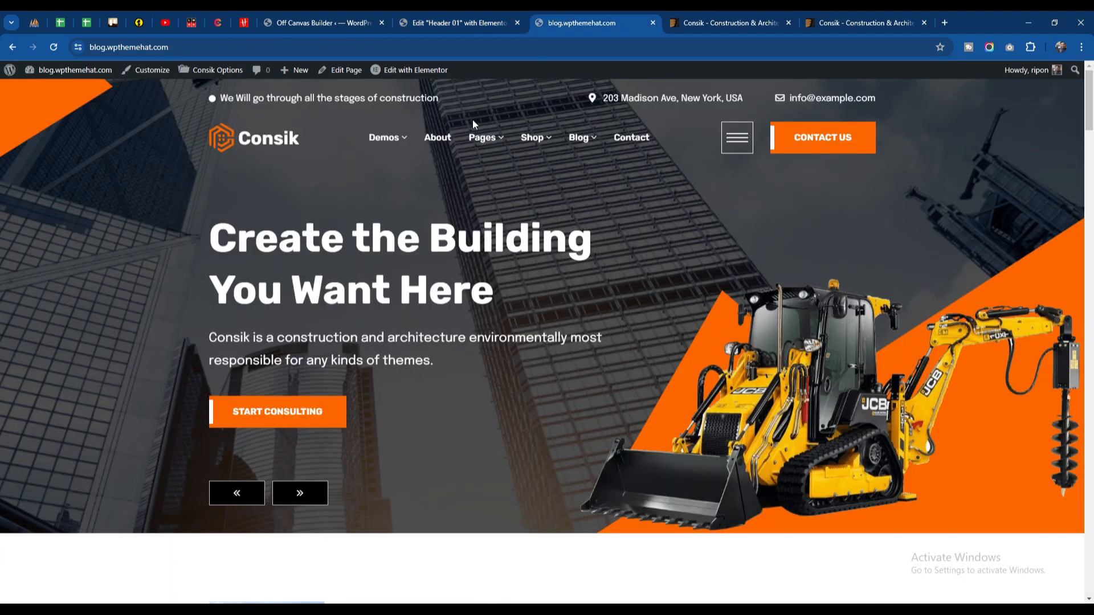
click(461, 23)
click(588, 17)
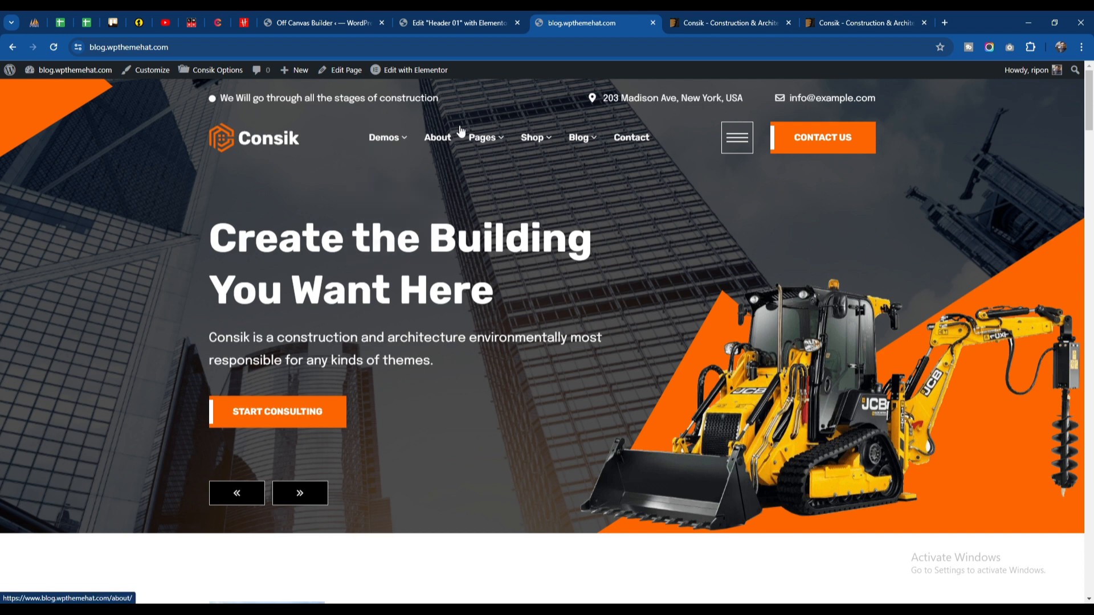
Show the Navigator for the Header 01 template, expand the logo container and select its Consik Site Logo widget.
click(450, 24)
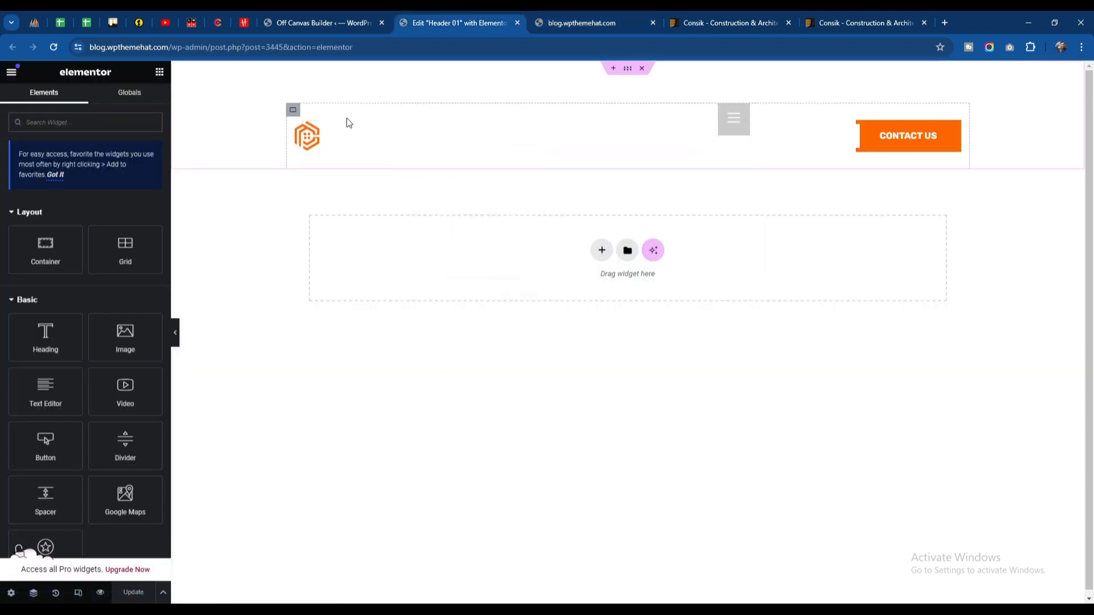
right_click(525, 119)
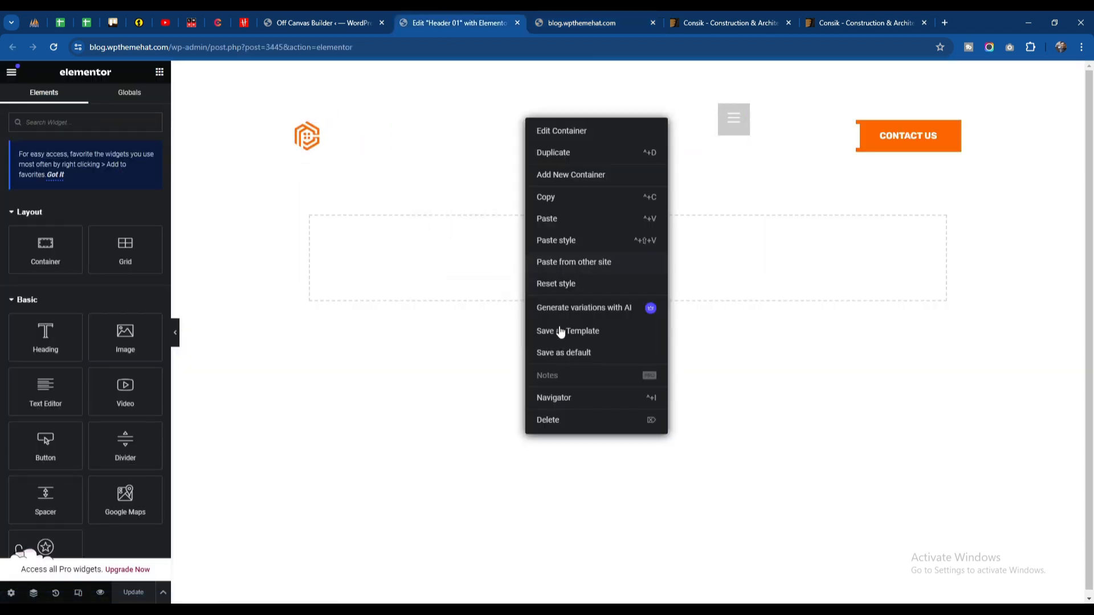
click(569, 399)
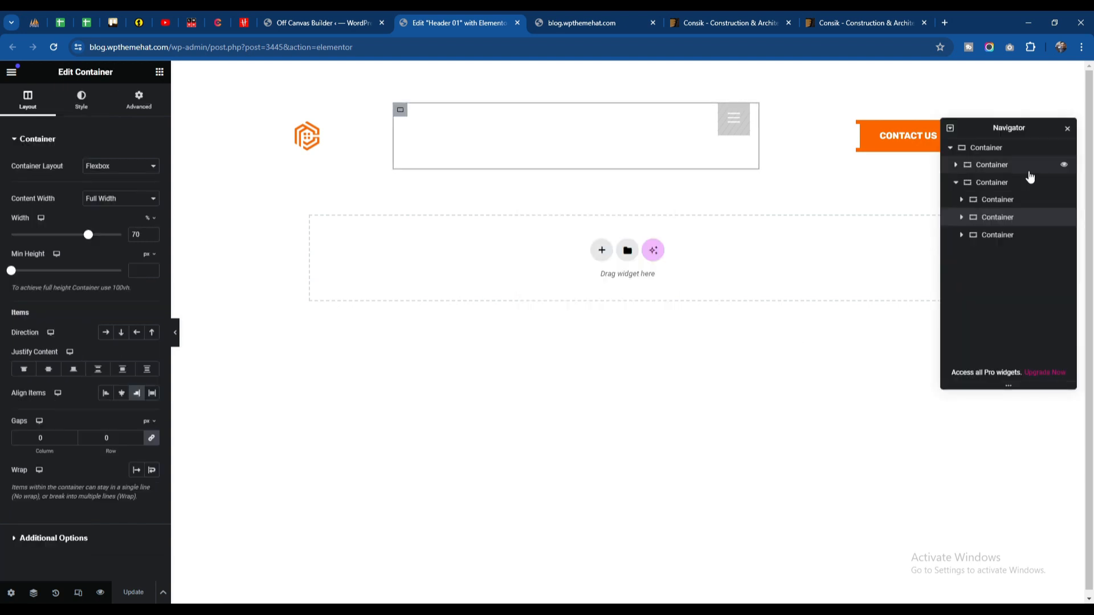
click(962, 200)
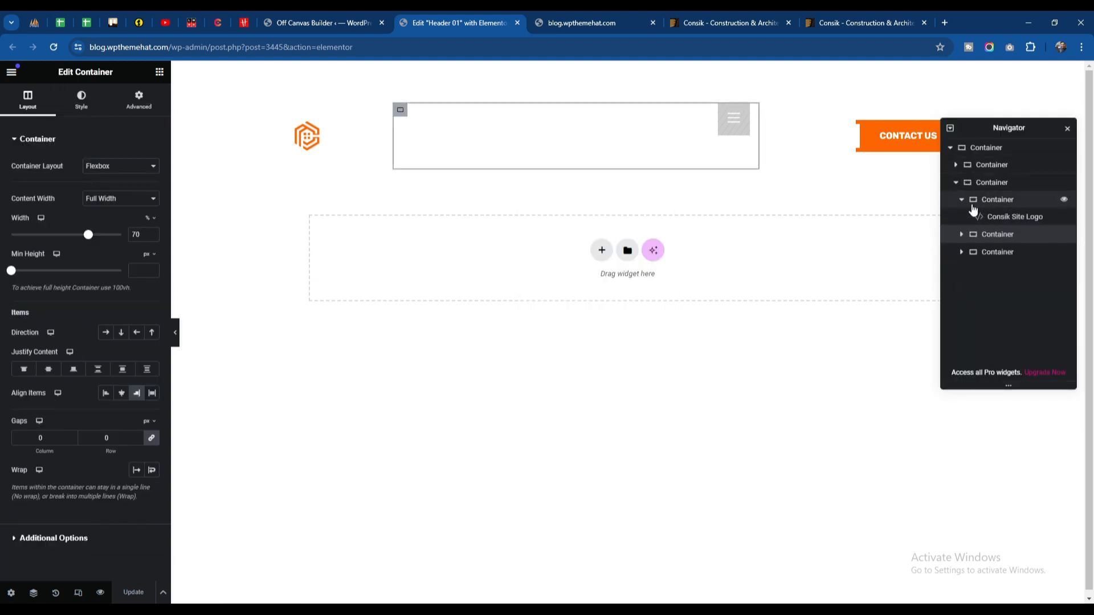
click(1015, 218)
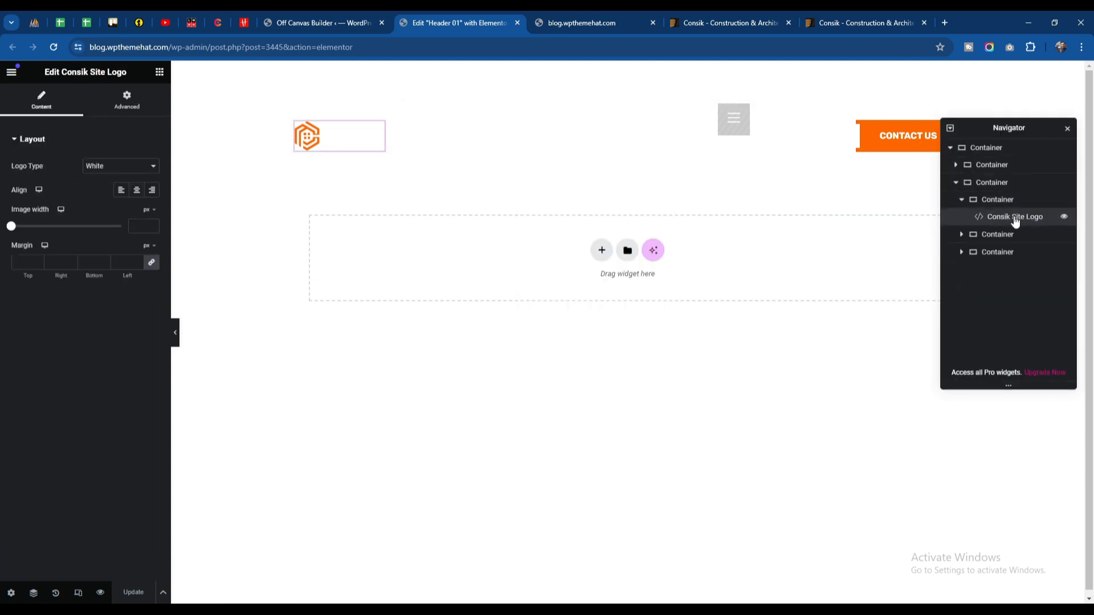
Set the header logo's type to Dark, update the Header 01 template and reload the live home page to check it.
click(157, 166)
click(120, 179)
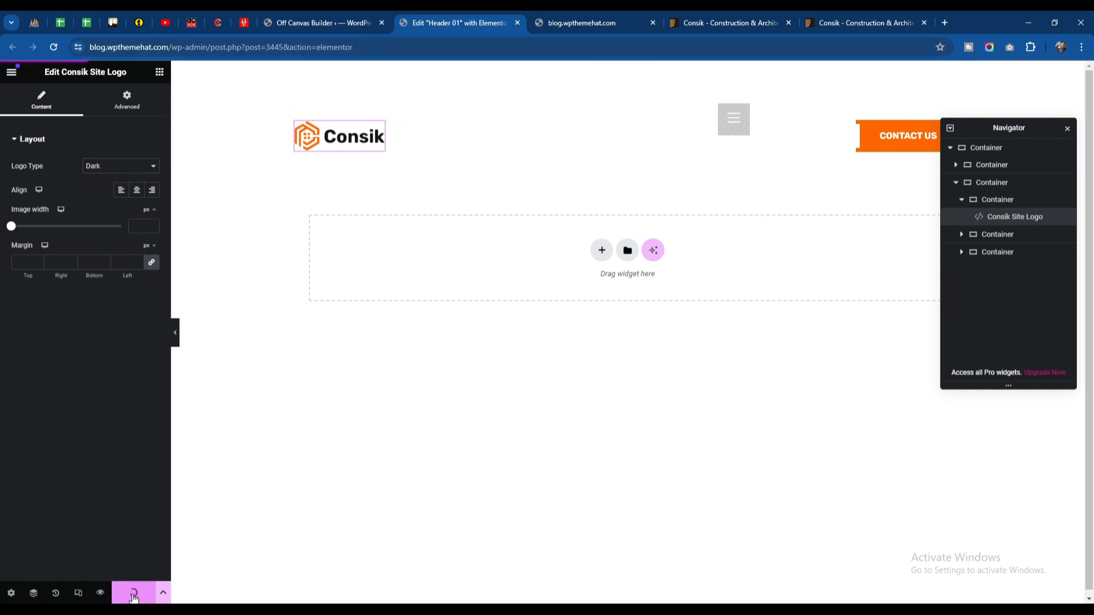
click(584, 12)
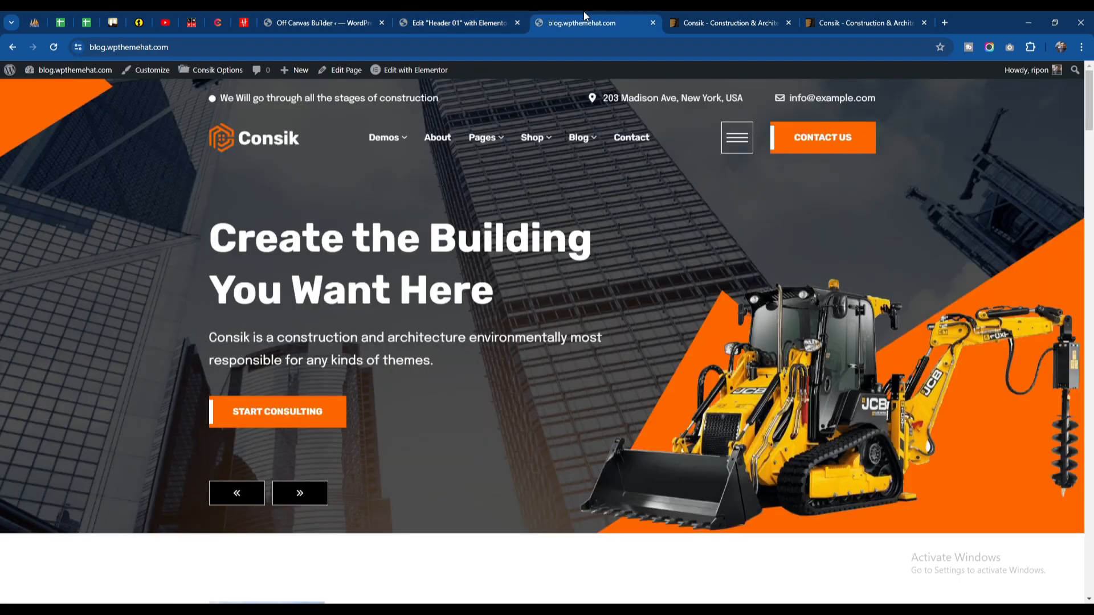
click(55, 47)
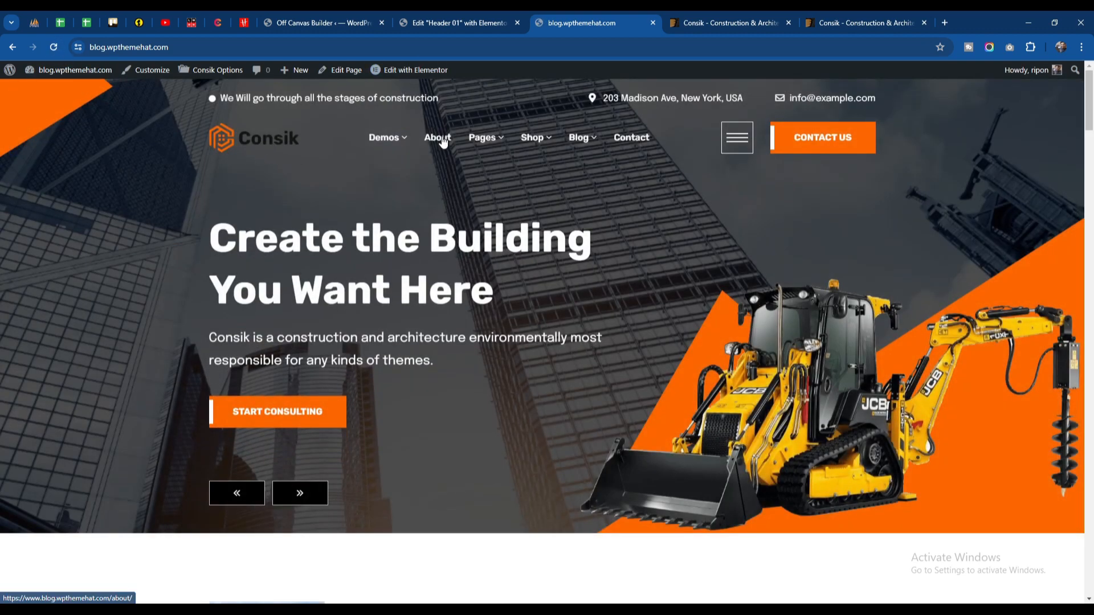
Delete the word "construction" from the top bar's Icon List item, update the header template and reload the live home page.
click(468, 15)
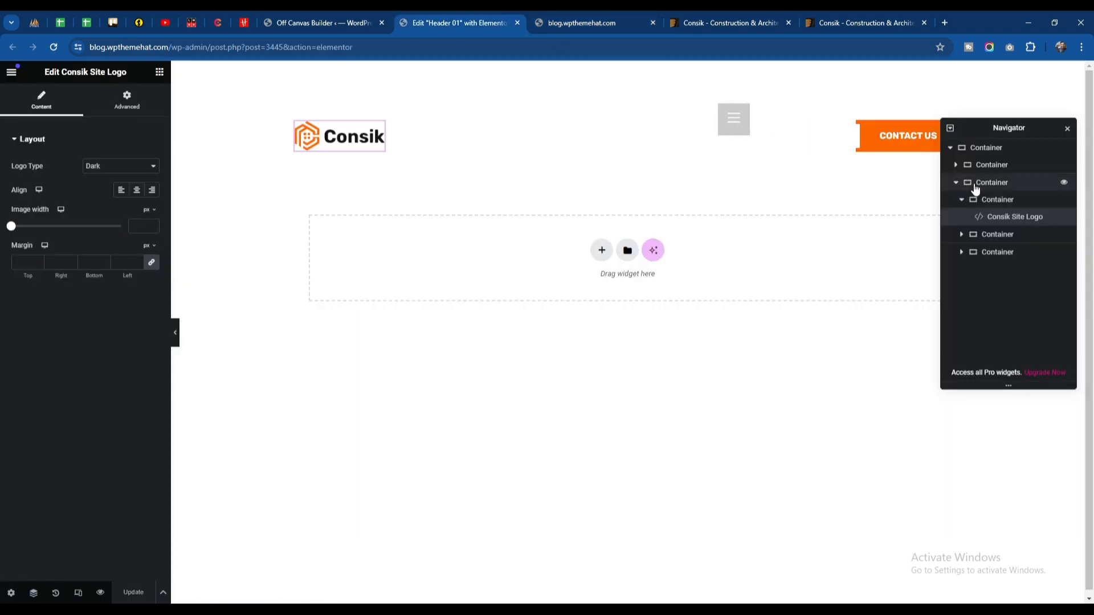
click(957, 166)
click(961, 181)
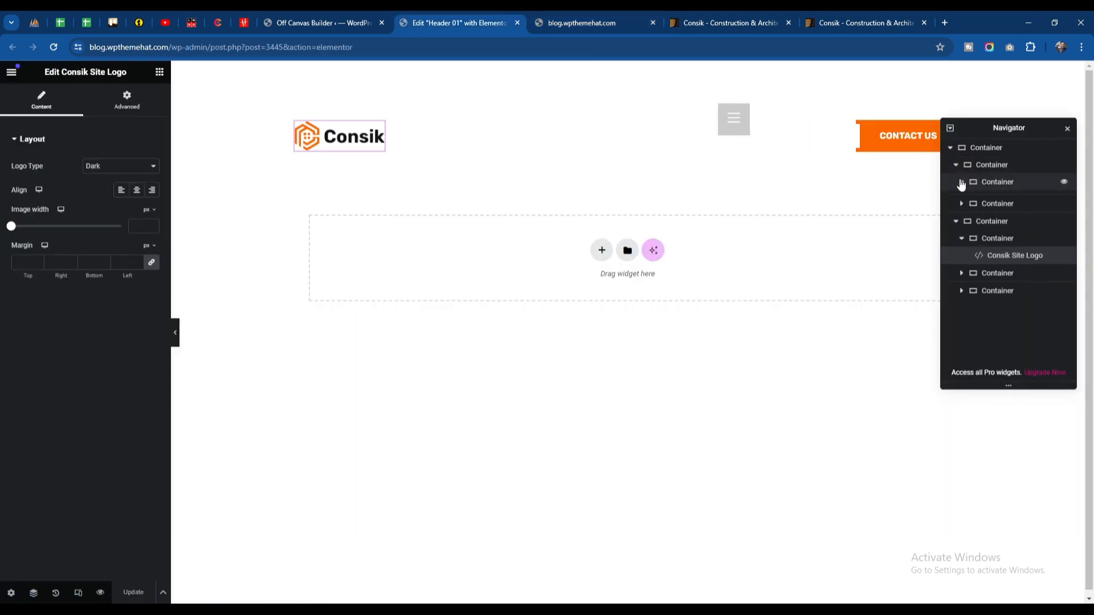
click(996, 203)
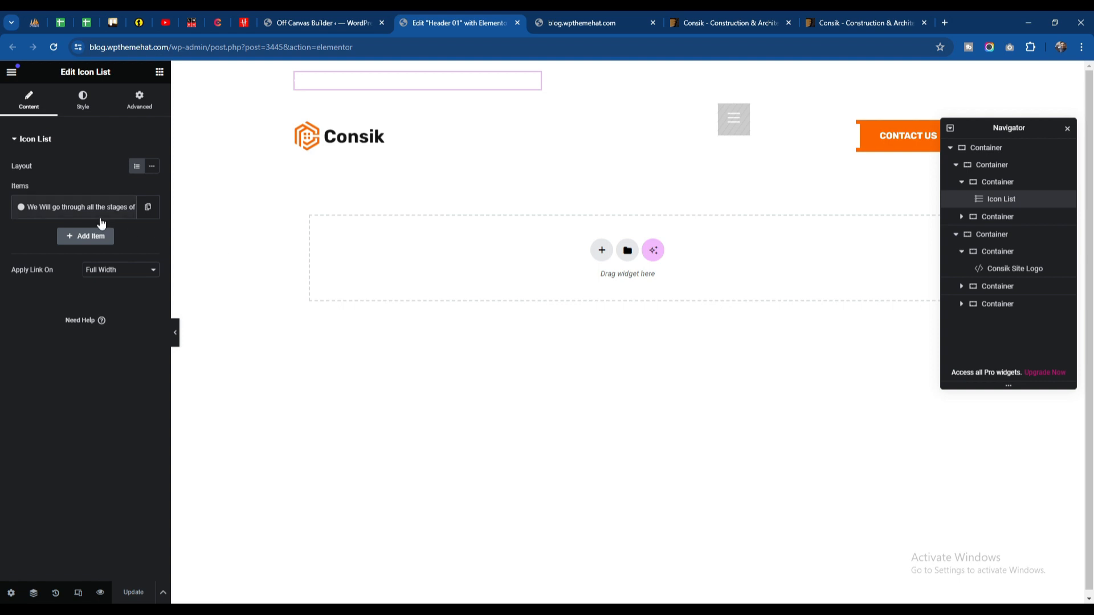
click(79, 207)
mouse_move(73, 293)
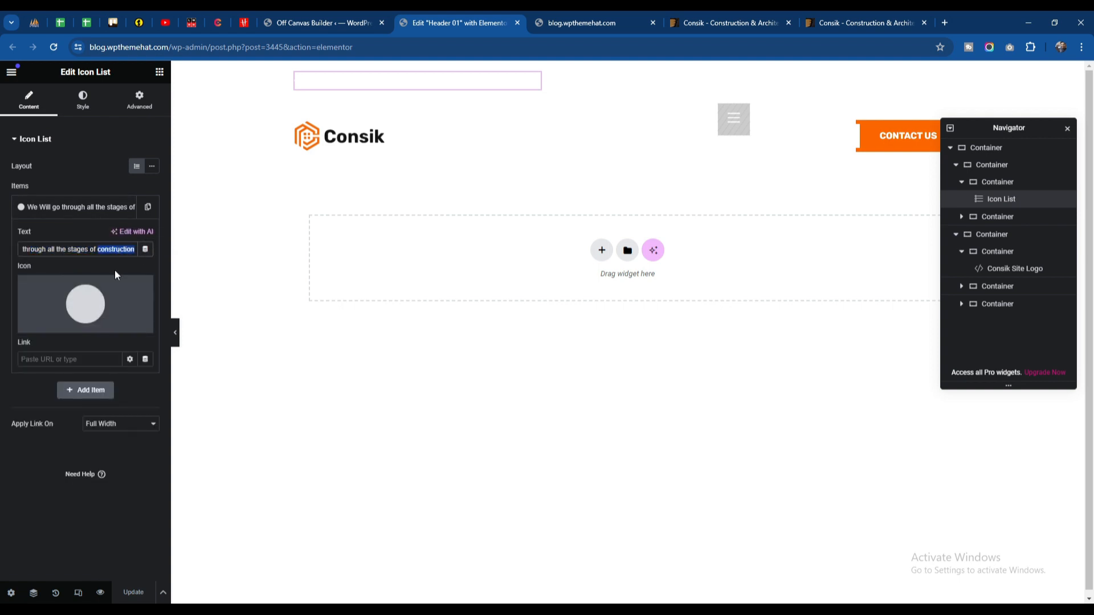
key(BackSpace)
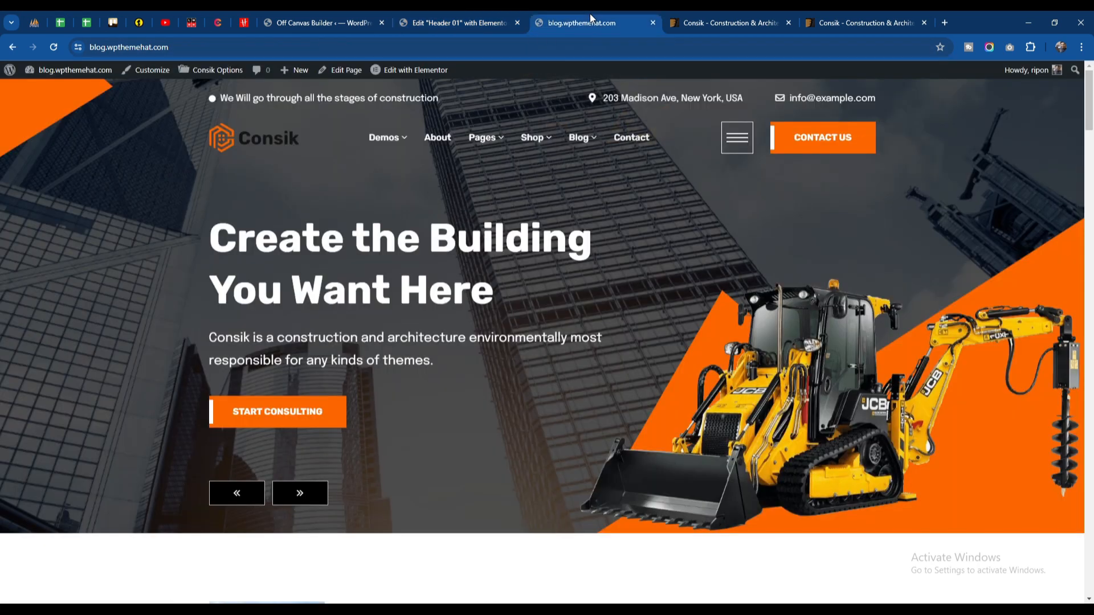
click(591, 22)
click(55, 48)
Select the header's Offcanvas widget, preview and close its panel, and review the Select Offcanvas choices, keeping Offcanvas.
click(484, 23)
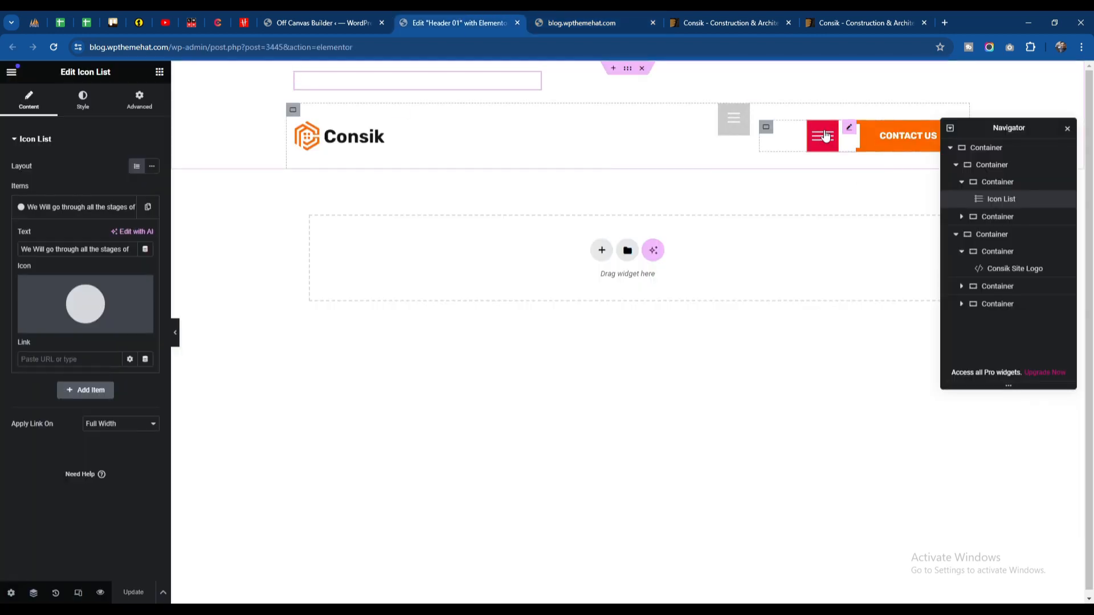
click(821, 141)
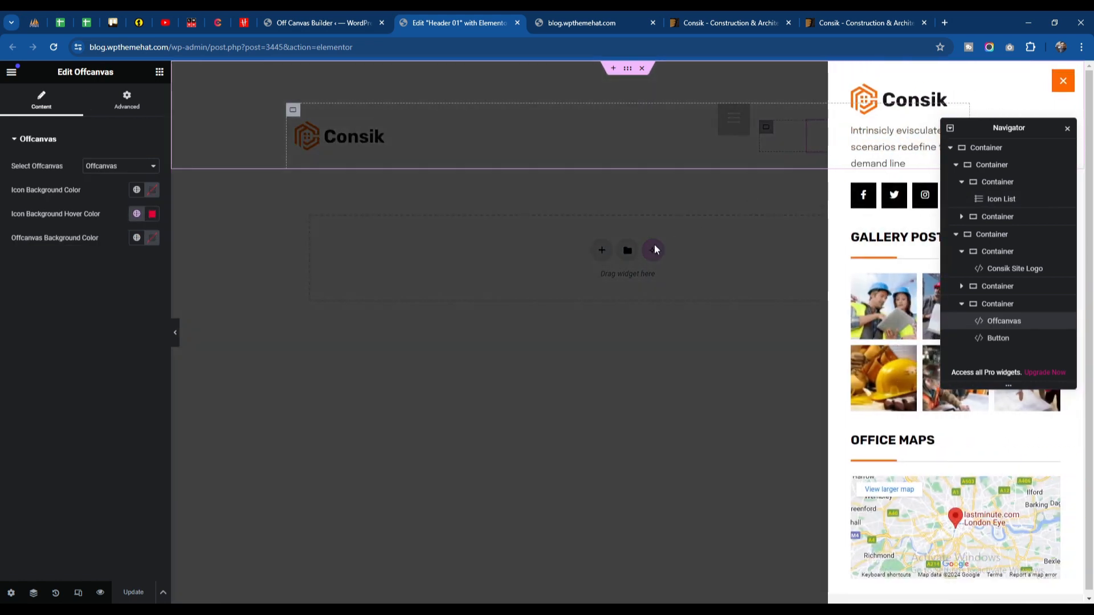
click(618, 333)
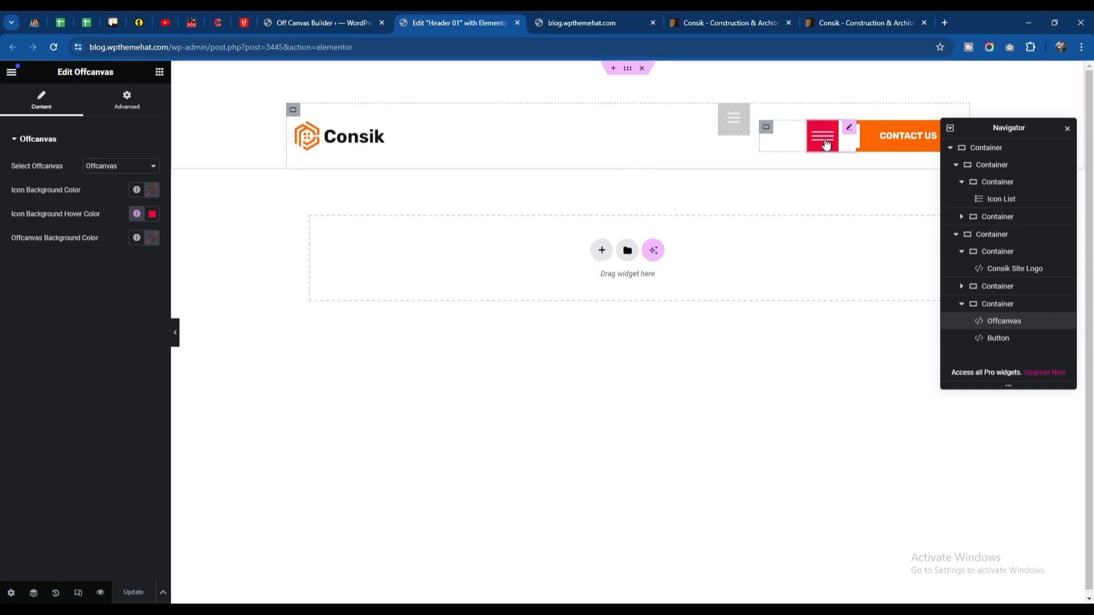
click(120, 166)
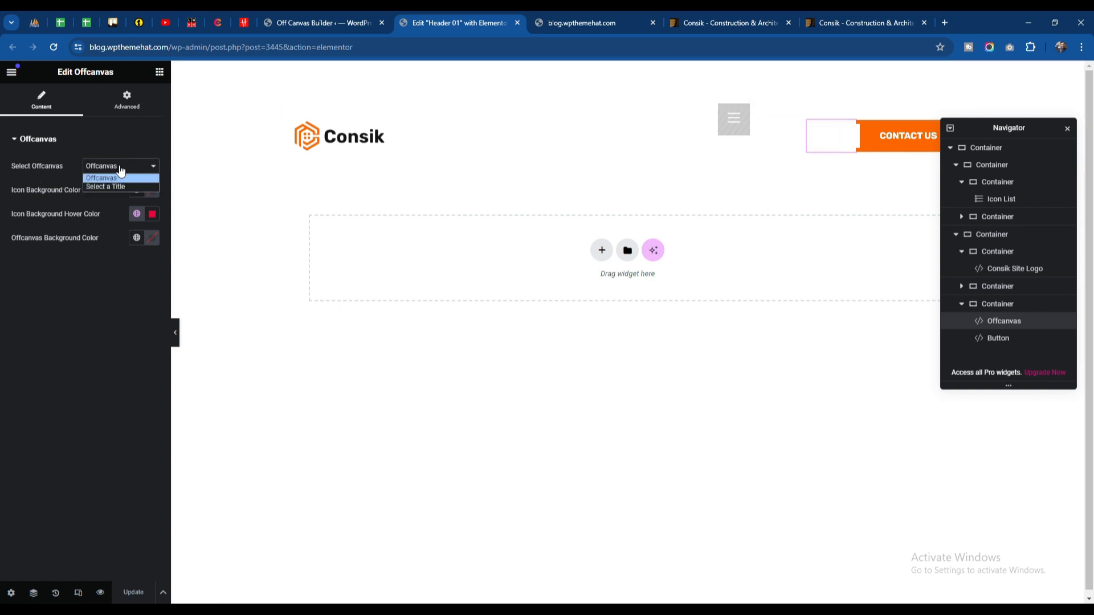
click(106, 172)
click(111, 171)
Open the Offcanvas template from the Off Canvas Builder list for Elementor editing in a separate tab.
click(312, 23)
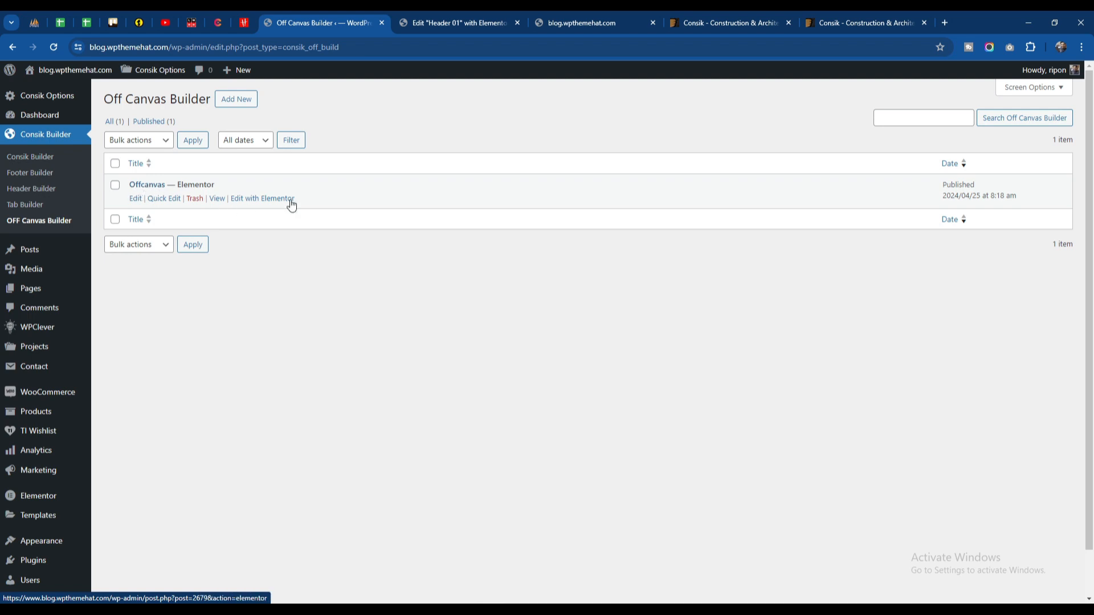
right_click(256, 200)
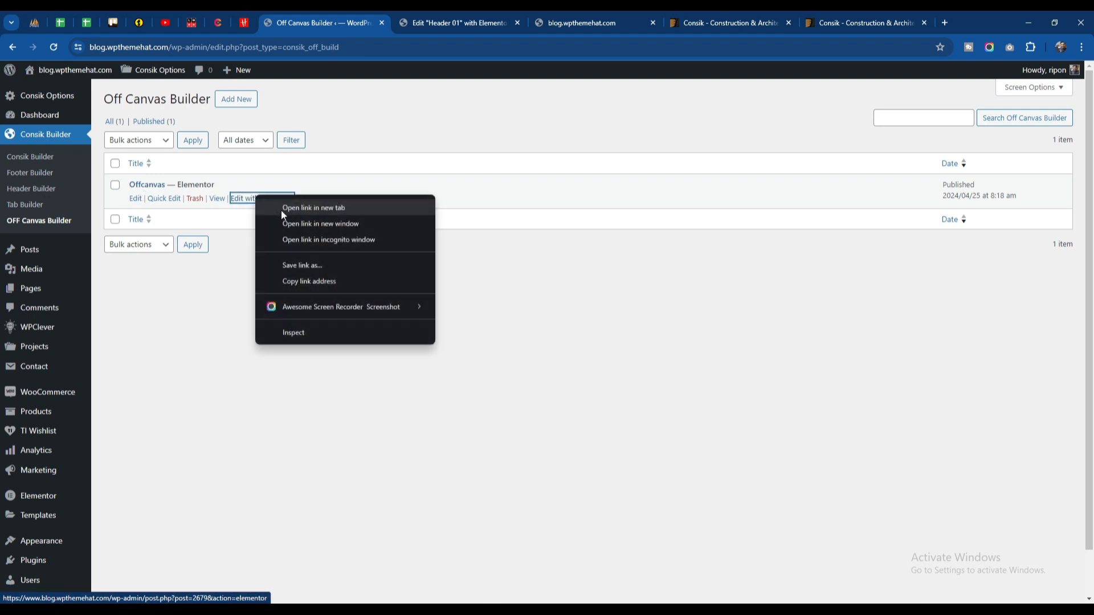
click(281, 209)
click(442, 25)
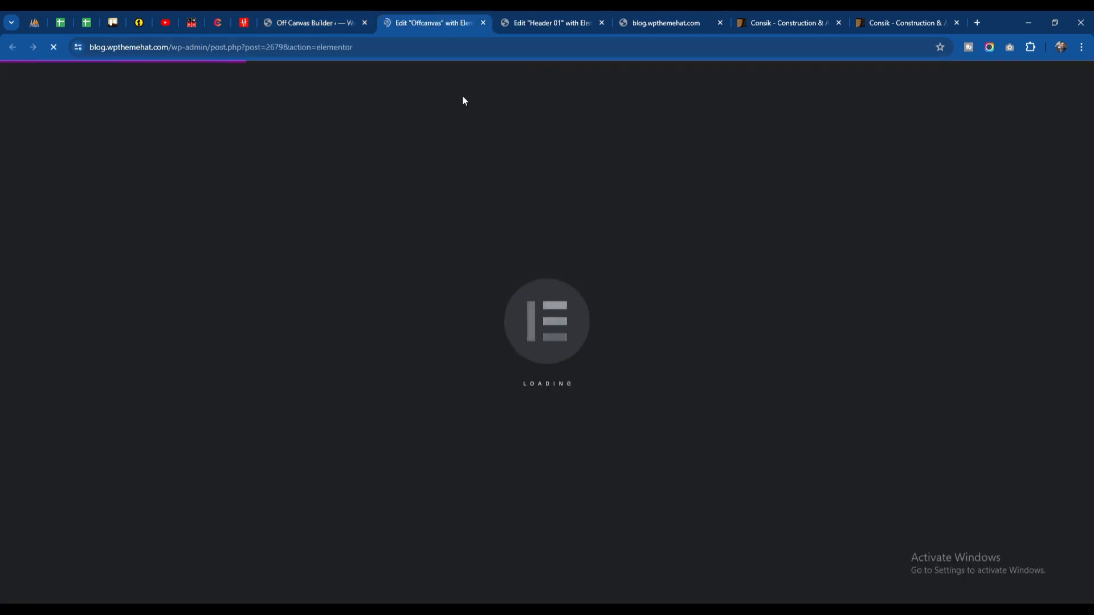
View the off-canvas side panel on the live home page and close it.
click(669, 24)
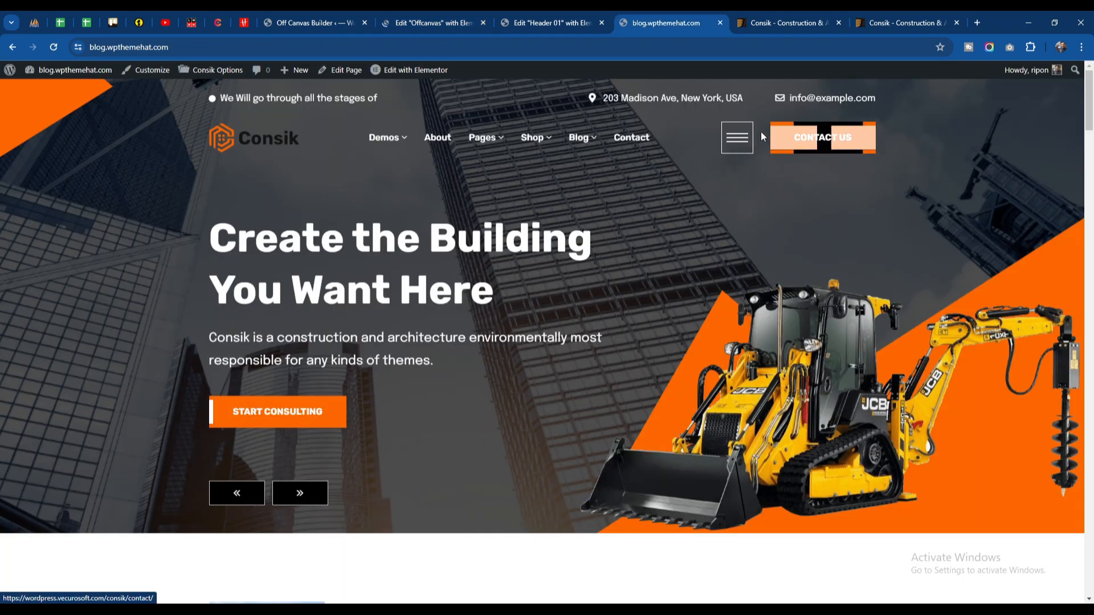
click(739, 137)
click(638, 218)
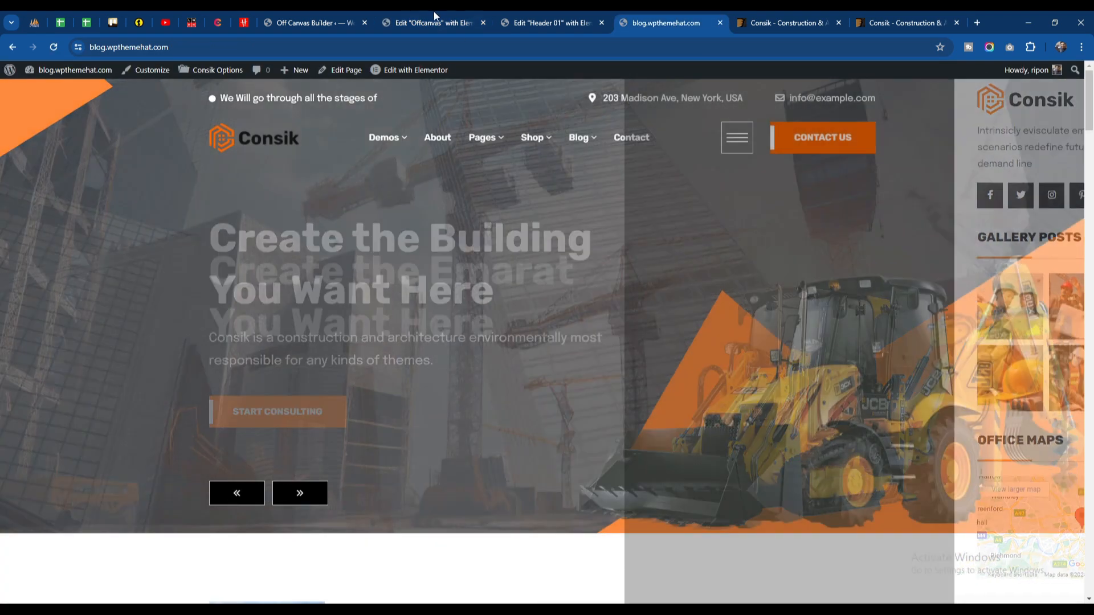
Try the White logo type on the Offcanvas template's Consik Site Logo and check the side panel on the live page.
click(434, 22)
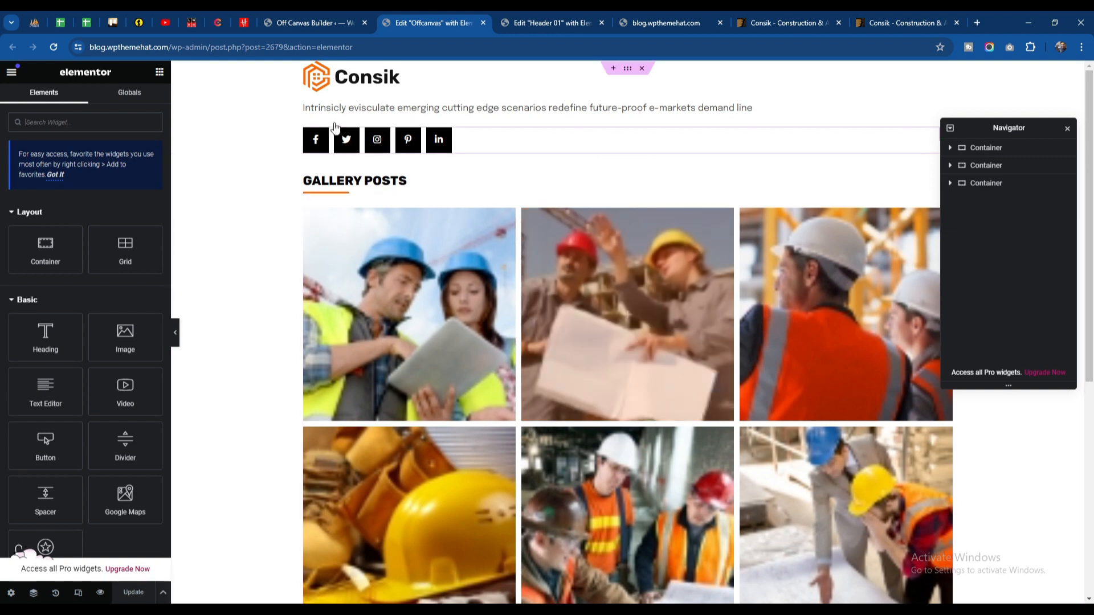
click(322, 85)
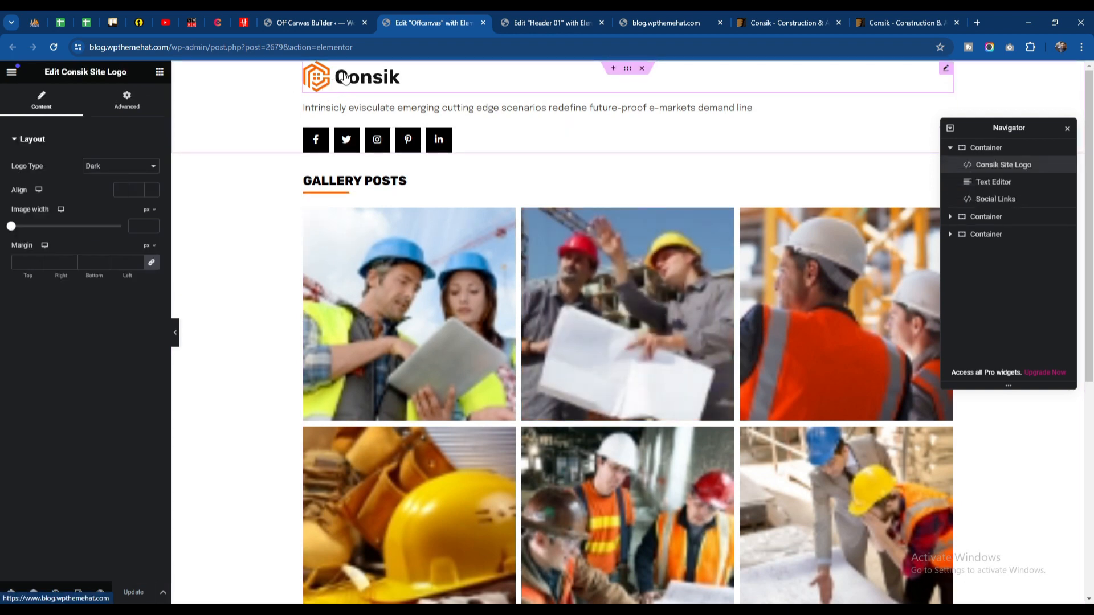
click(114, 167)
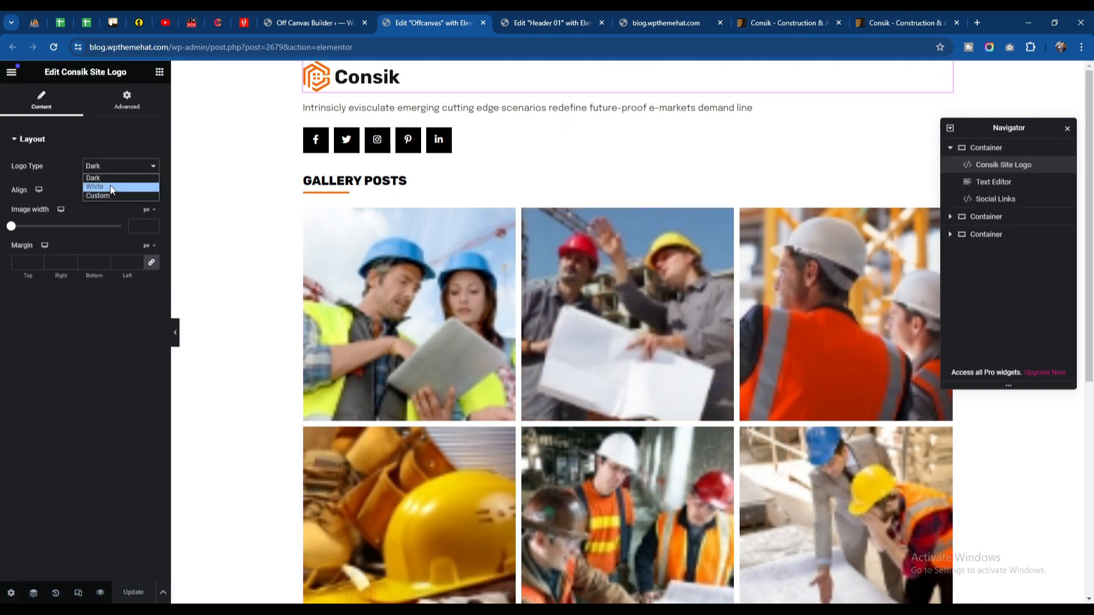
click(110, 186)
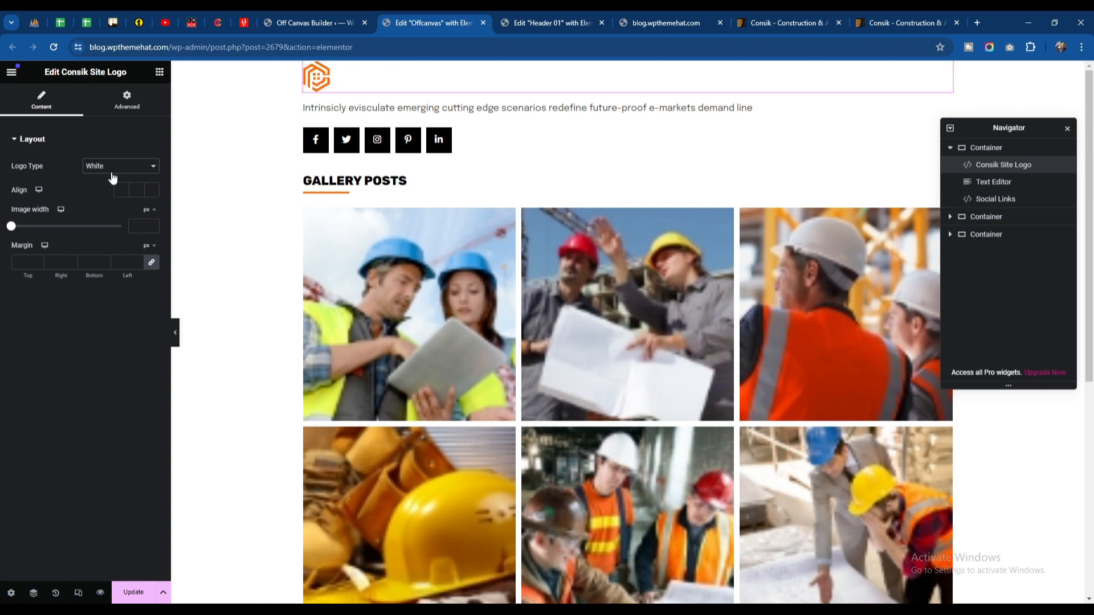
click(663, 23)
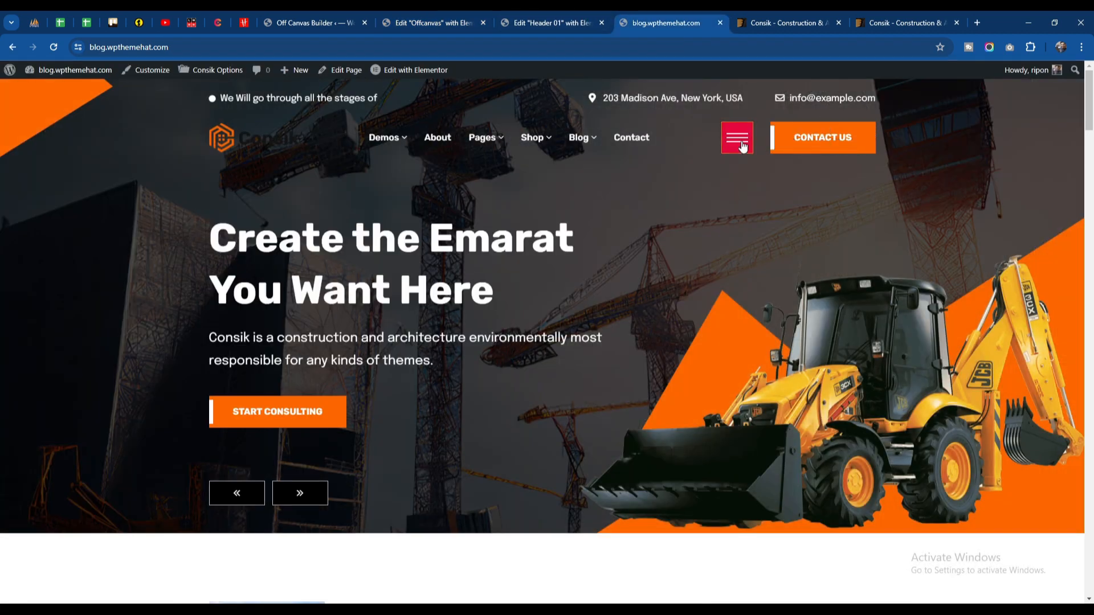
click(741, 143)
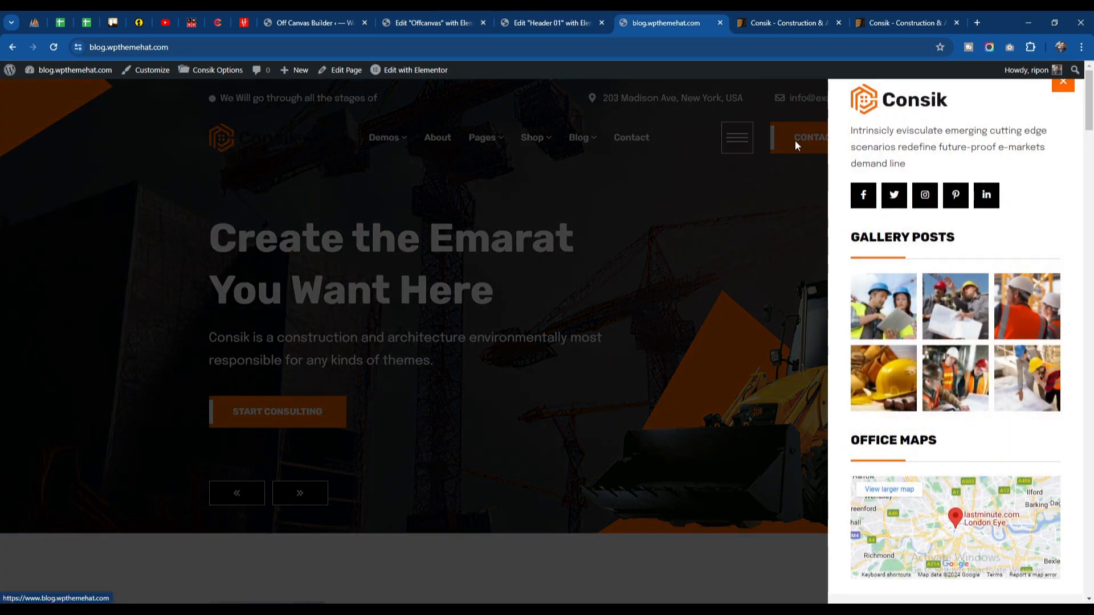
click(716, 222)
Return the Offcanvas template's logo type to Dark.
click(425, 21)
click(123, 166)
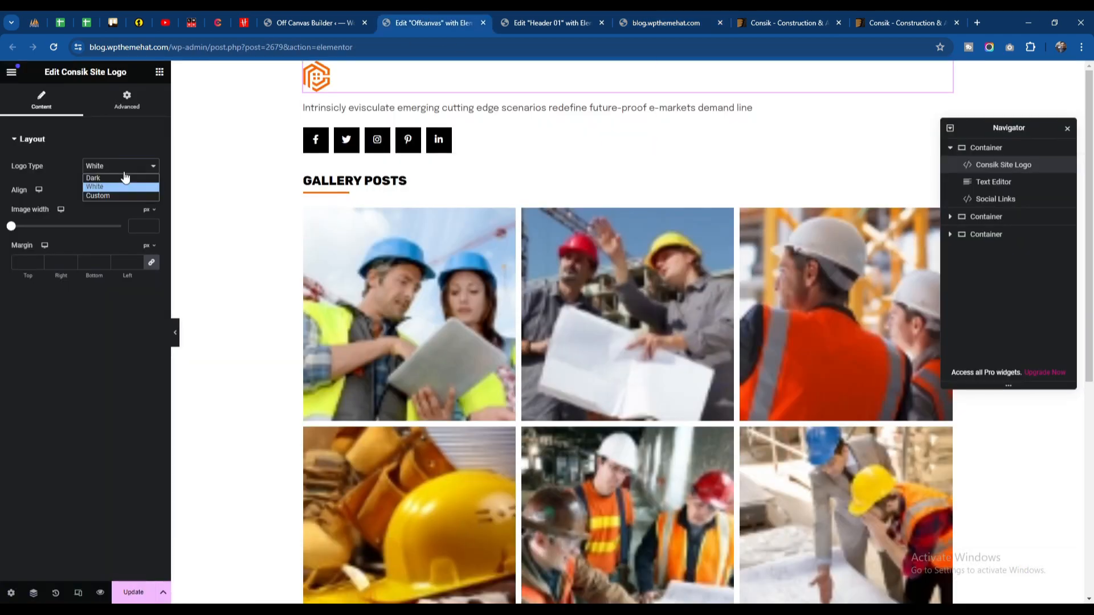
click(119, 179)
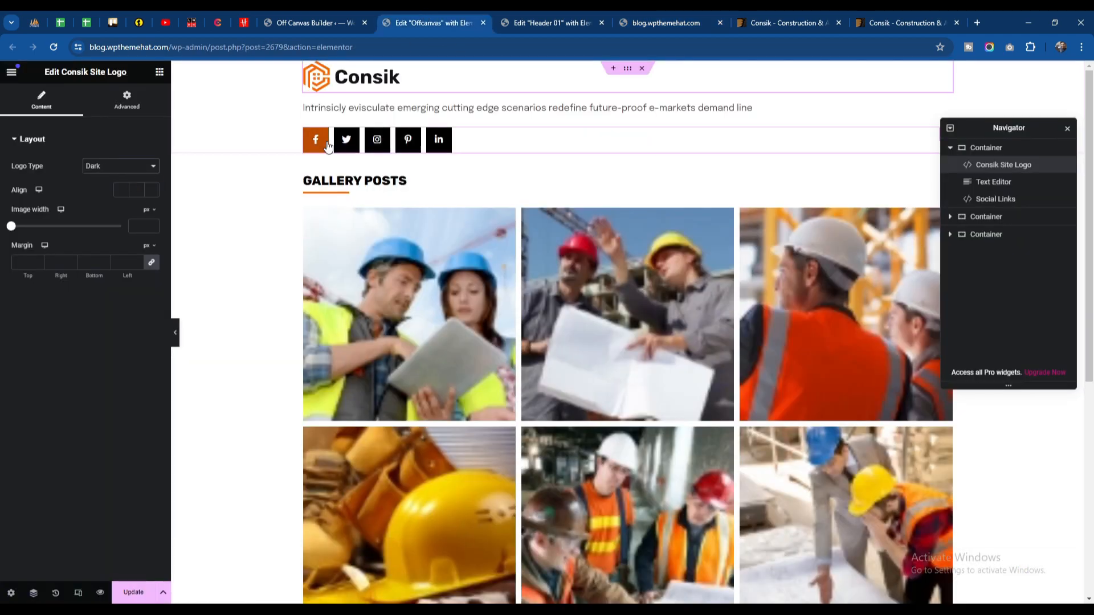
Set the Social Links widget in the Offcanvas template to Style Two and update the template.
click(328, 147)
click(108, 166)
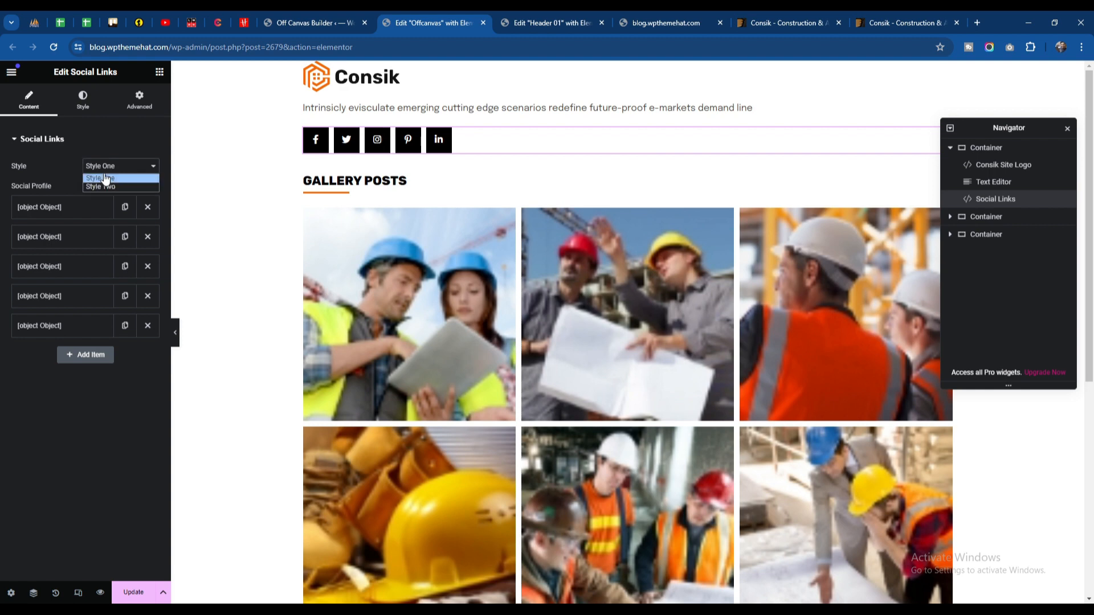
click(111, 187)
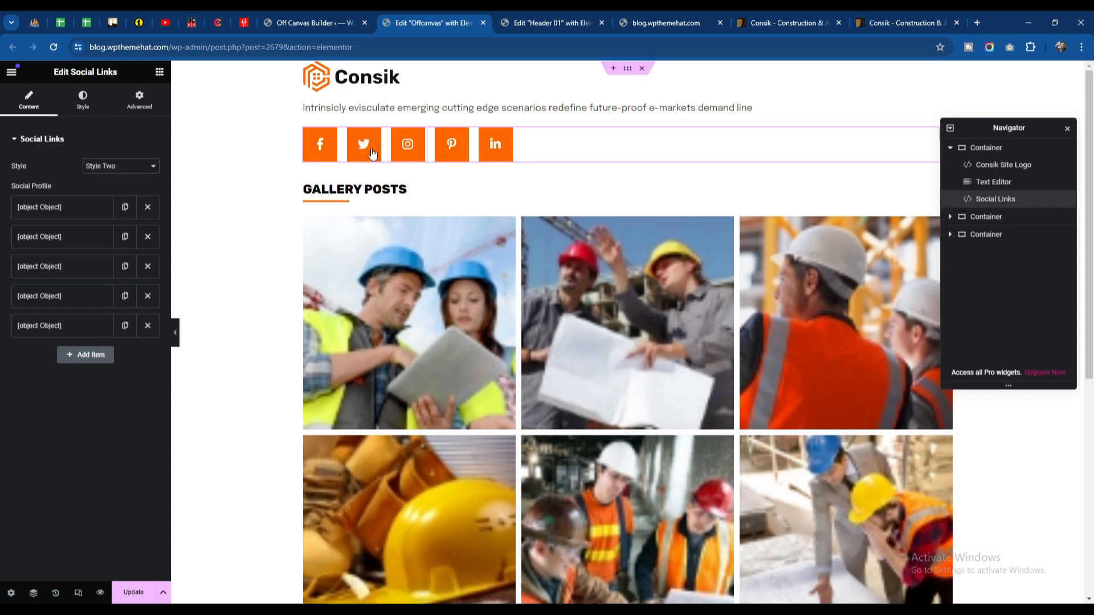
click(132, 592)
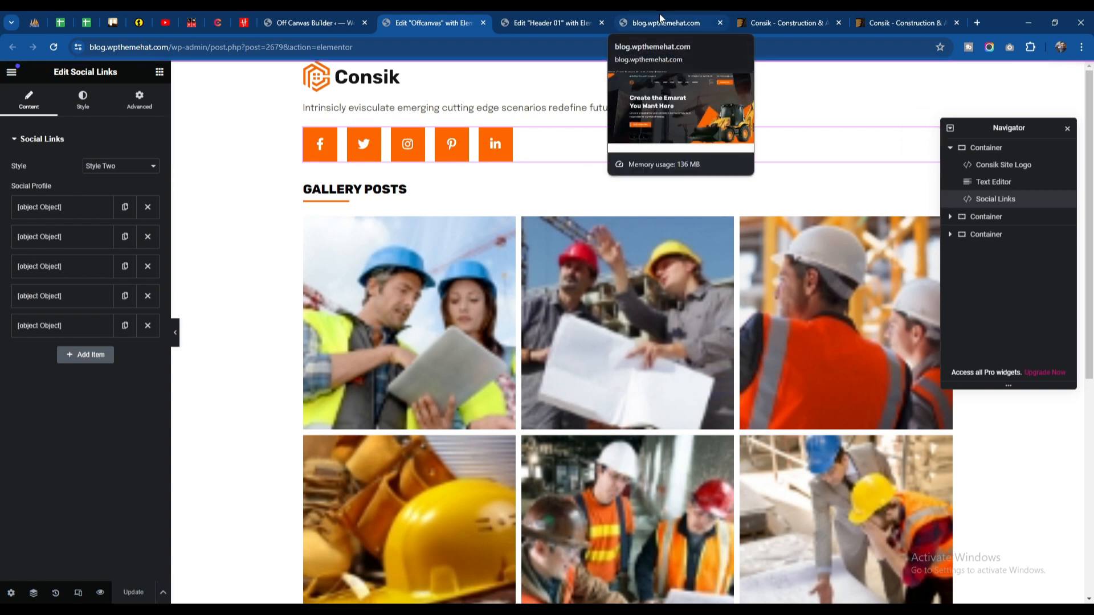
Check the social icons in the live off-canvas panel, enlarge and close its first gallery image, and view the office map.
click(660, 20)
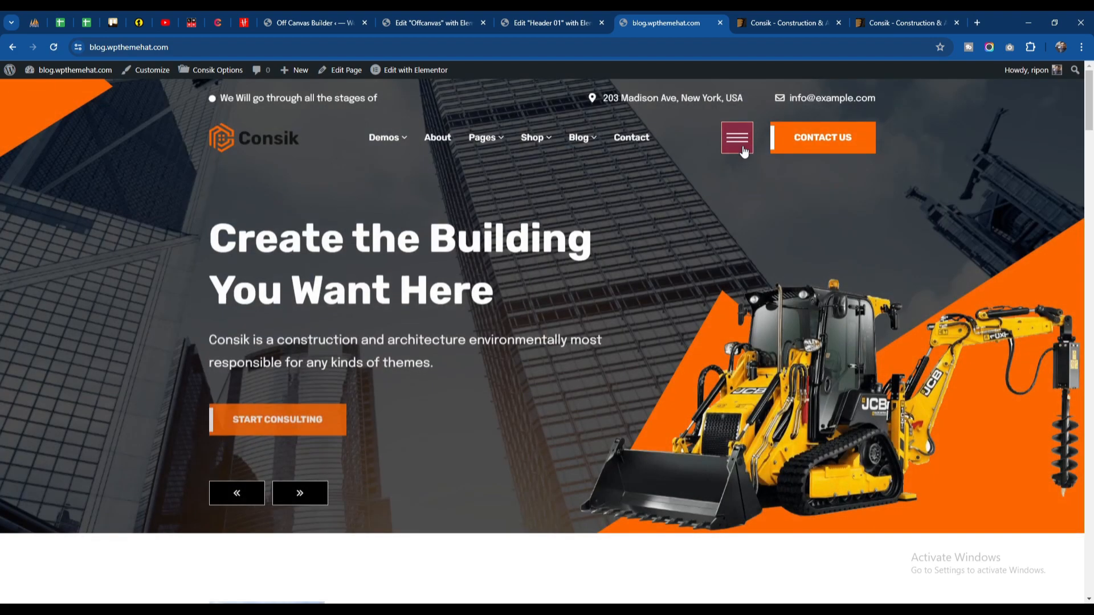
click(743, 147)
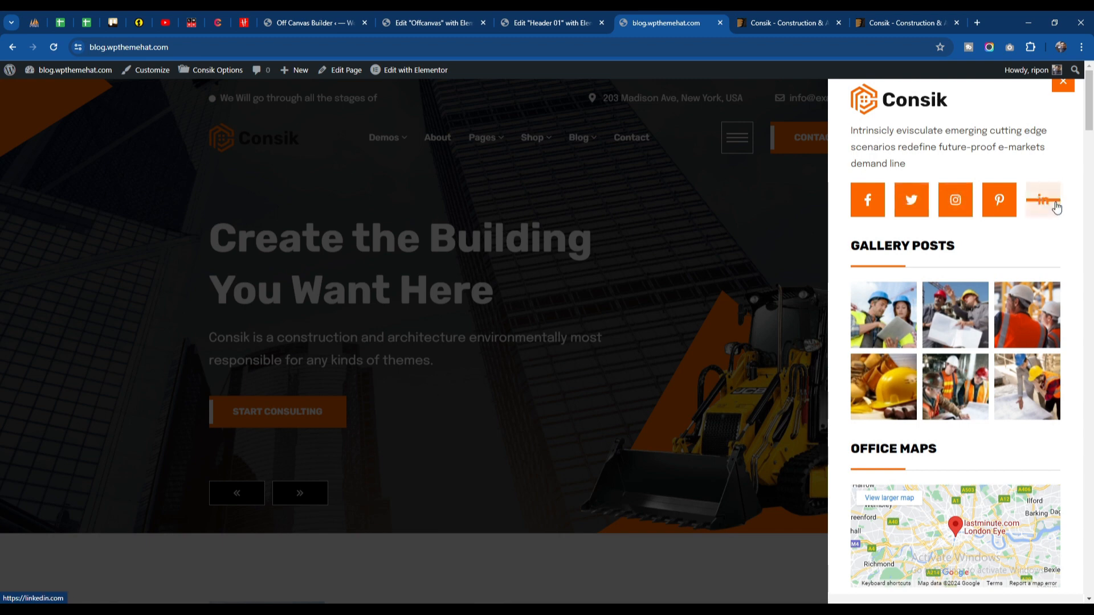
click(868, 318)
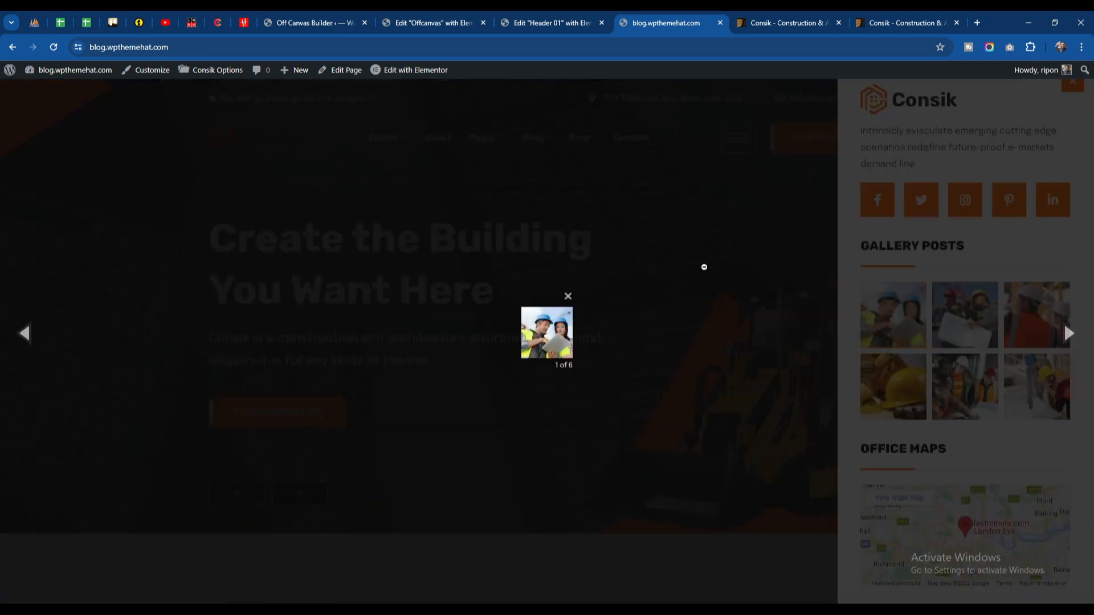
click(704, 255)
scroll(968, 419, down, 1)
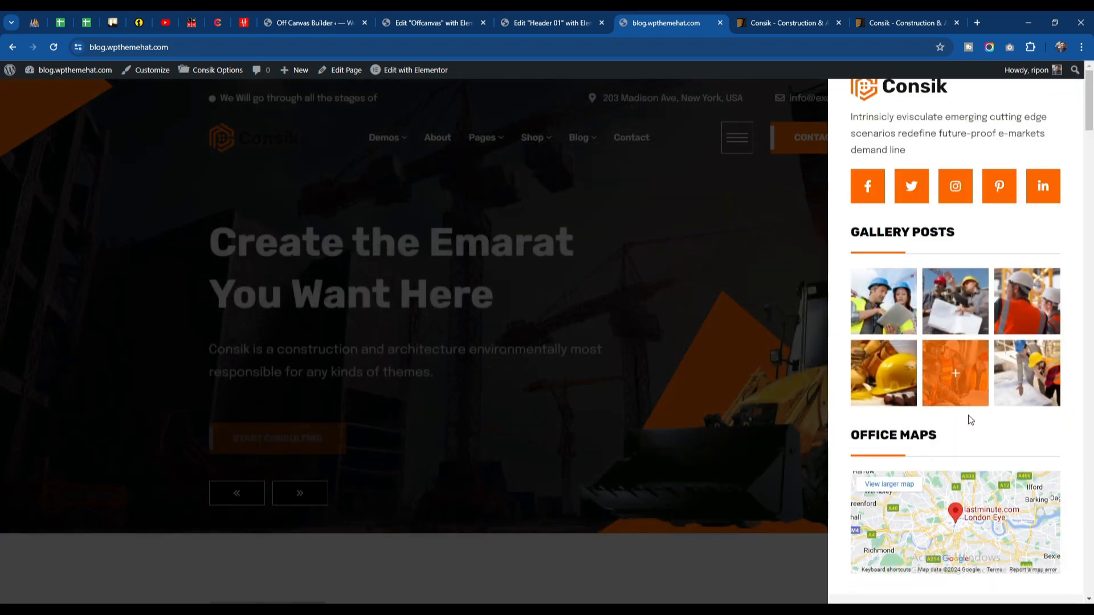
Examine the Gallery Posts and Office Maps sections of the Offcanvas template in the editor.
click(433, 23)
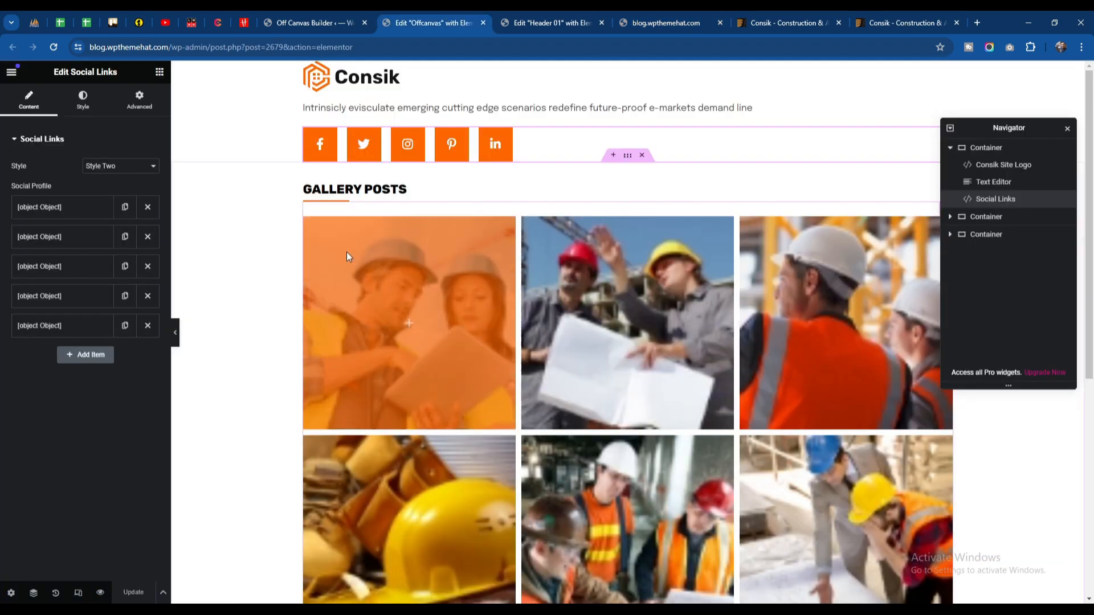
scroll(441, 225, down, 4)
scroll(441, 224, down, 2)
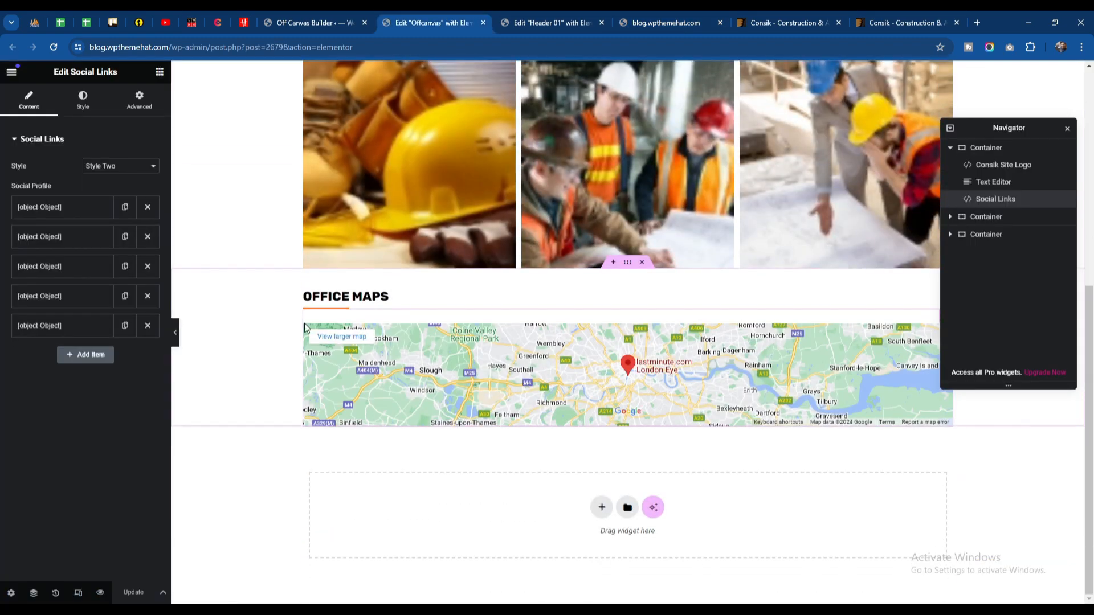
scroll(469, 357, up, 3)
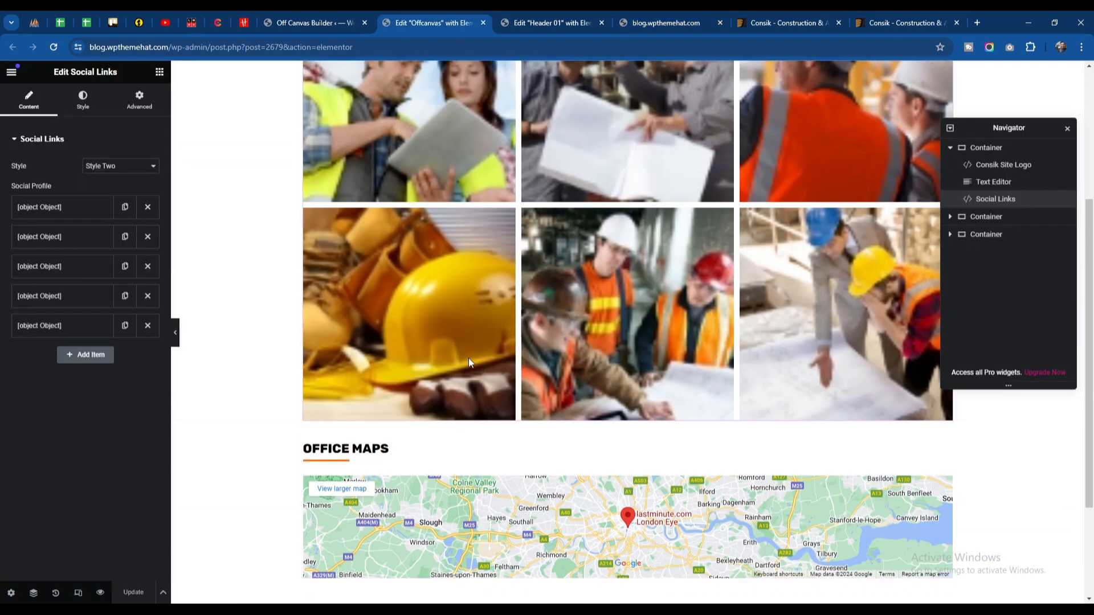
Review the Offcanvas template from its office map up to its logo and close its editor.
scroll(435, 275, down, 3)
scroll(706, 362, up, 5)
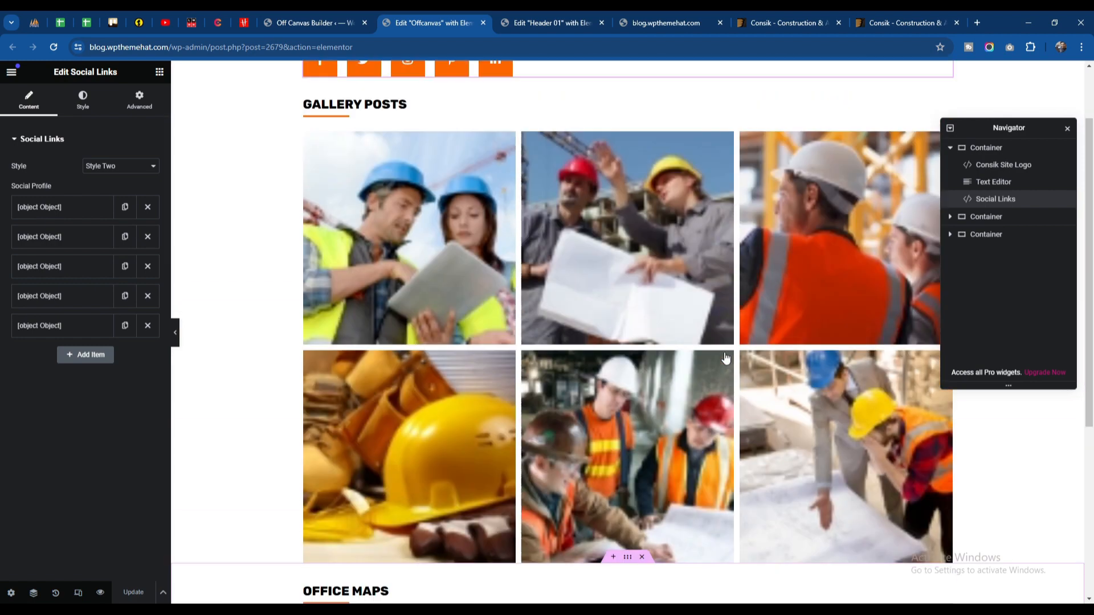
scroll(502, 228, down, 5)
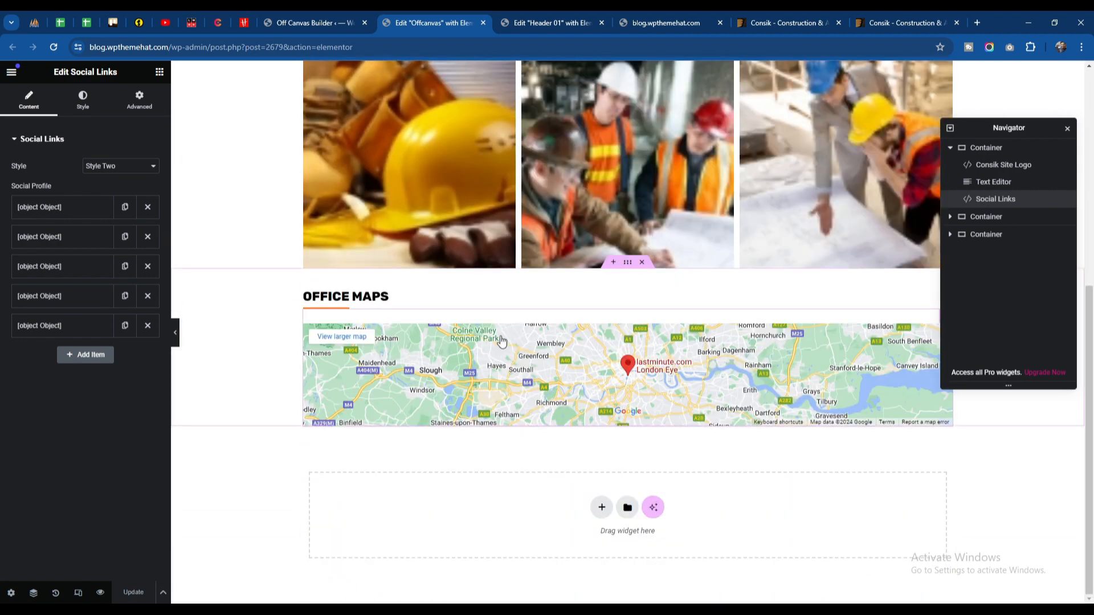
scroll(480, 324, up, 5)
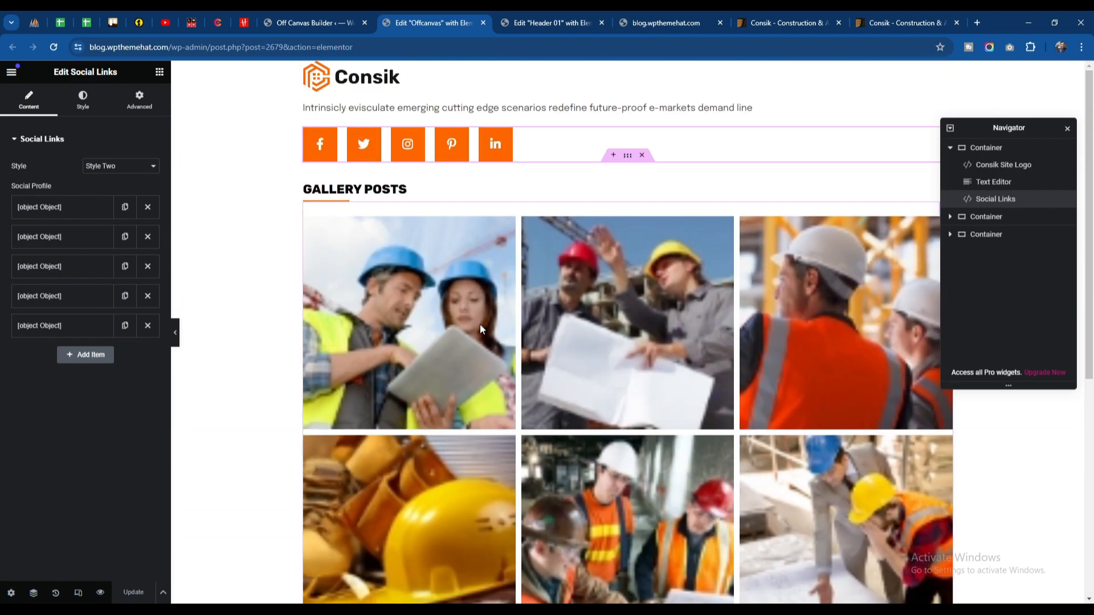
click(482, 24)
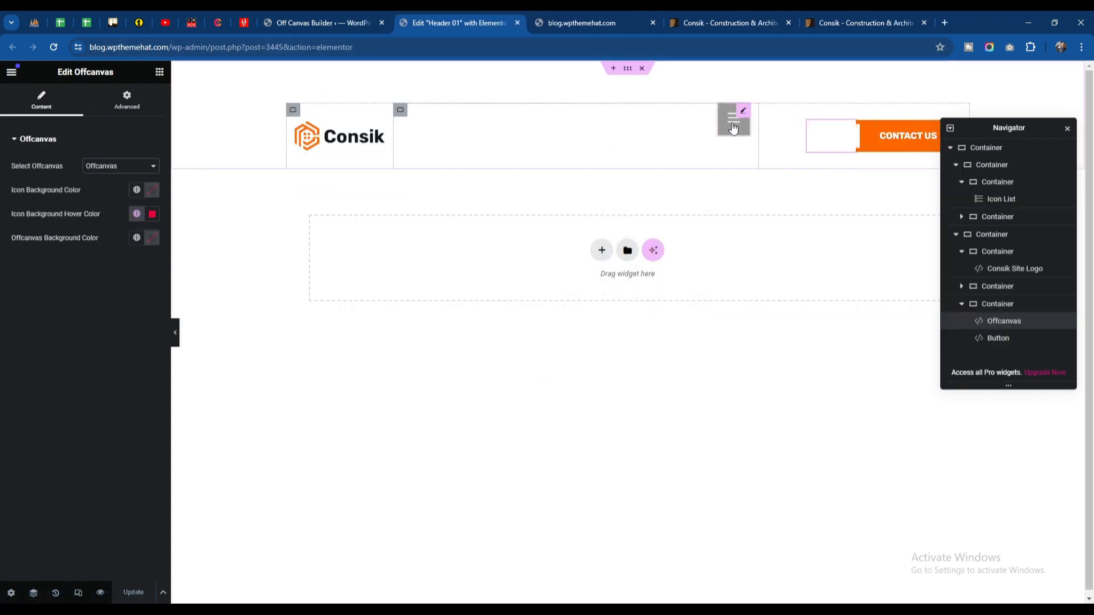
Preview the Header 01 template at tablet size and open the settings of its Mobile Menu widget.
click(79, 593)
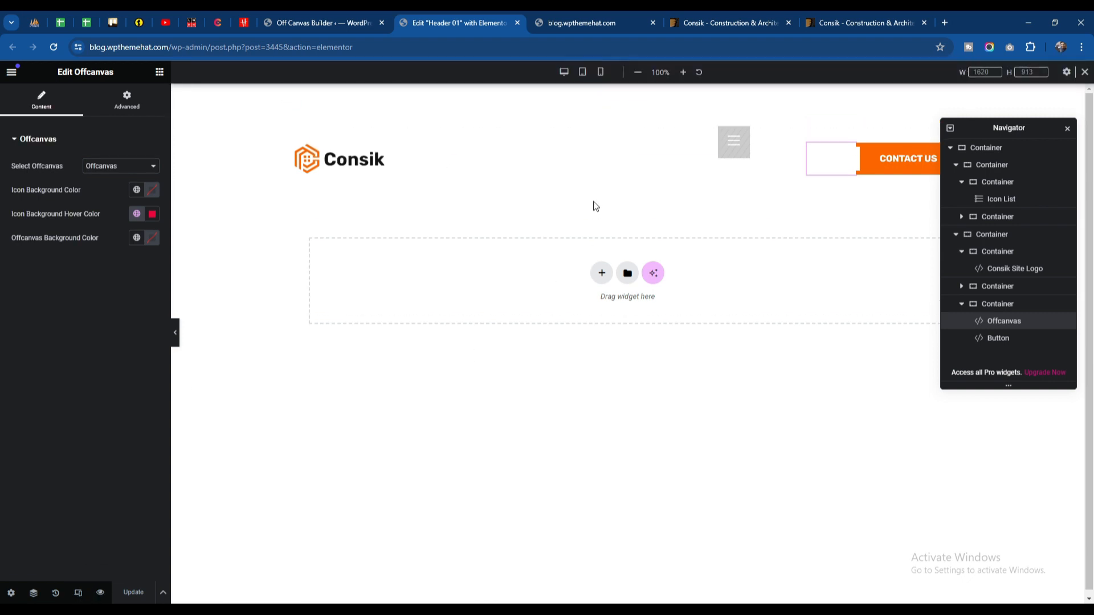
click(581, 72)
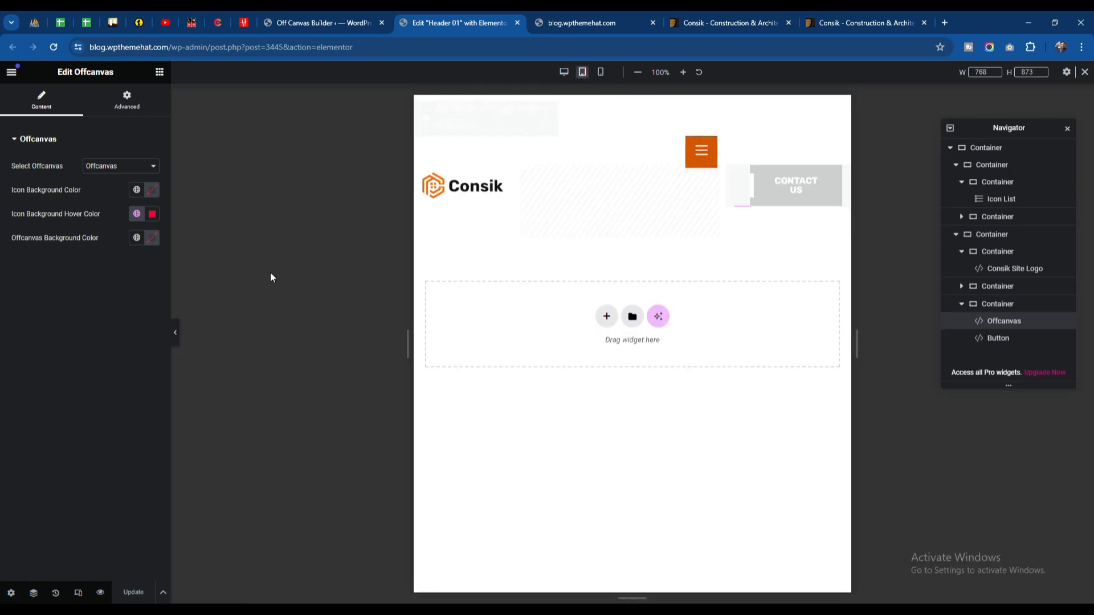
click(175, 338)
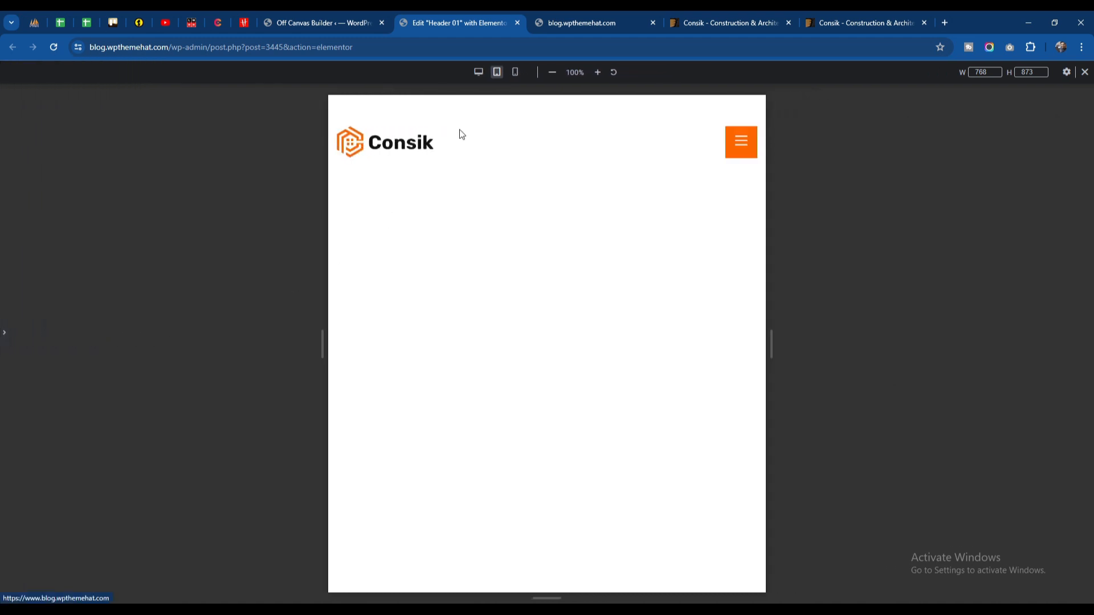
click(3, 331)
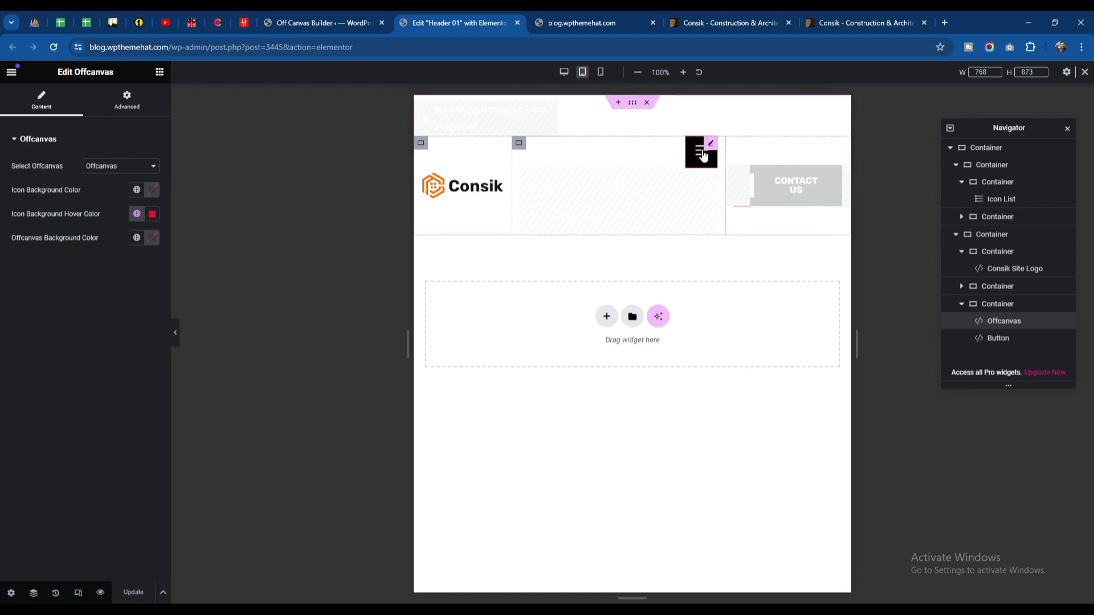
click(704, 154)
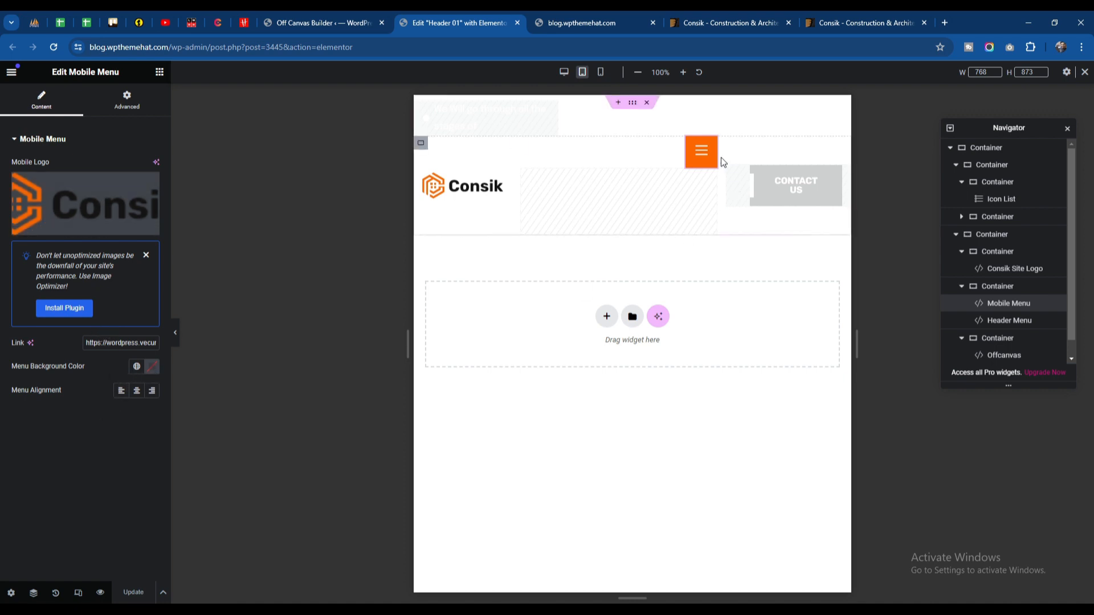
mouse_move(62, 192)
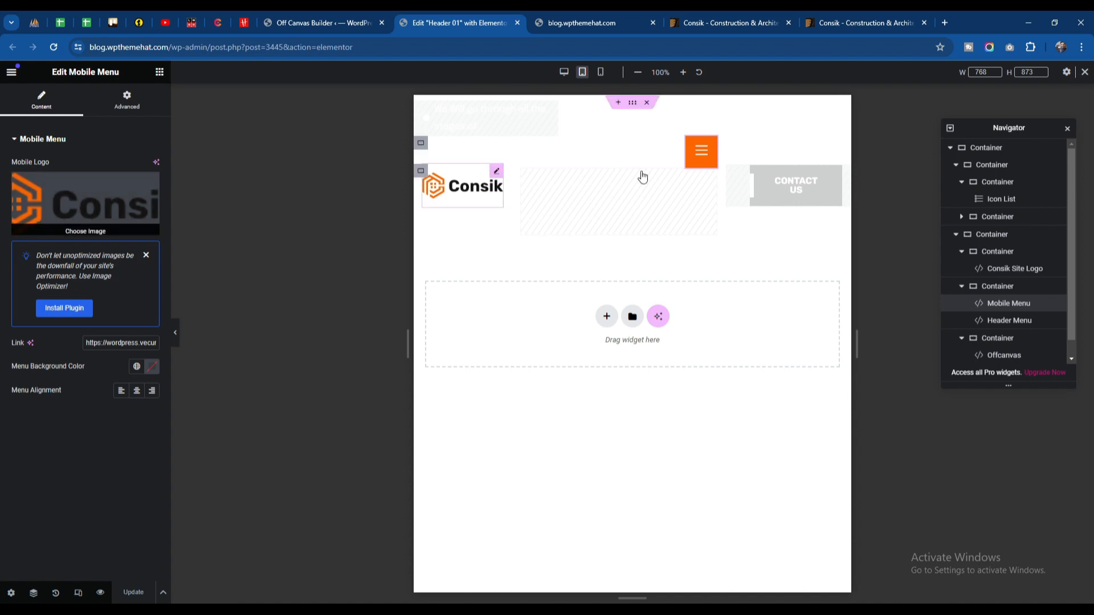
Show the live homepage in the browser's responsive device view at 768 pixels wide and open its mobile menu.
click(582, 21)
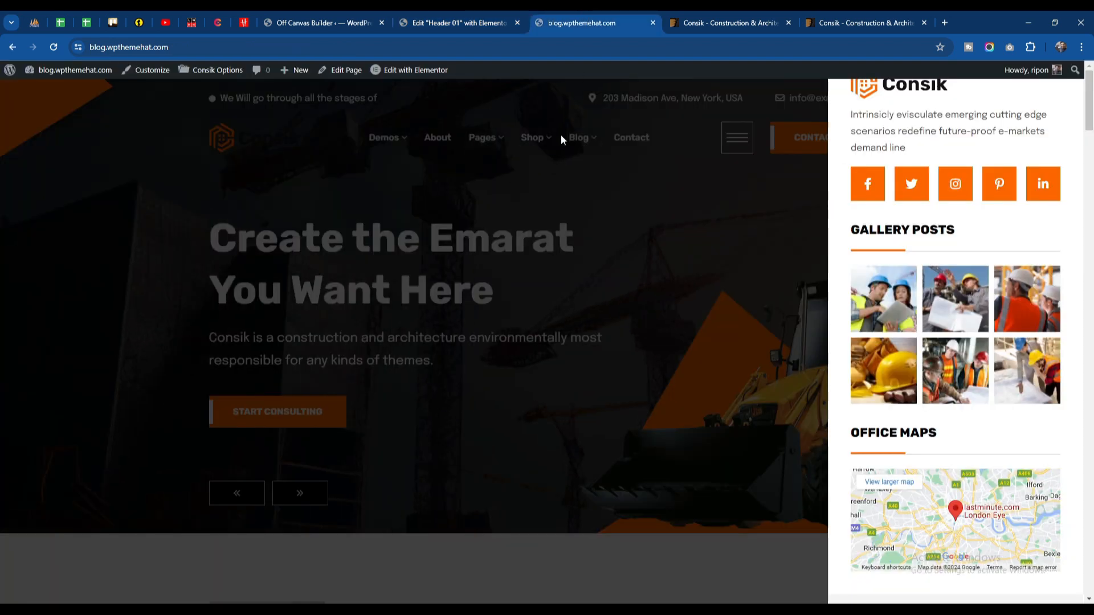
click(675, 247)
right_click(667, 162)
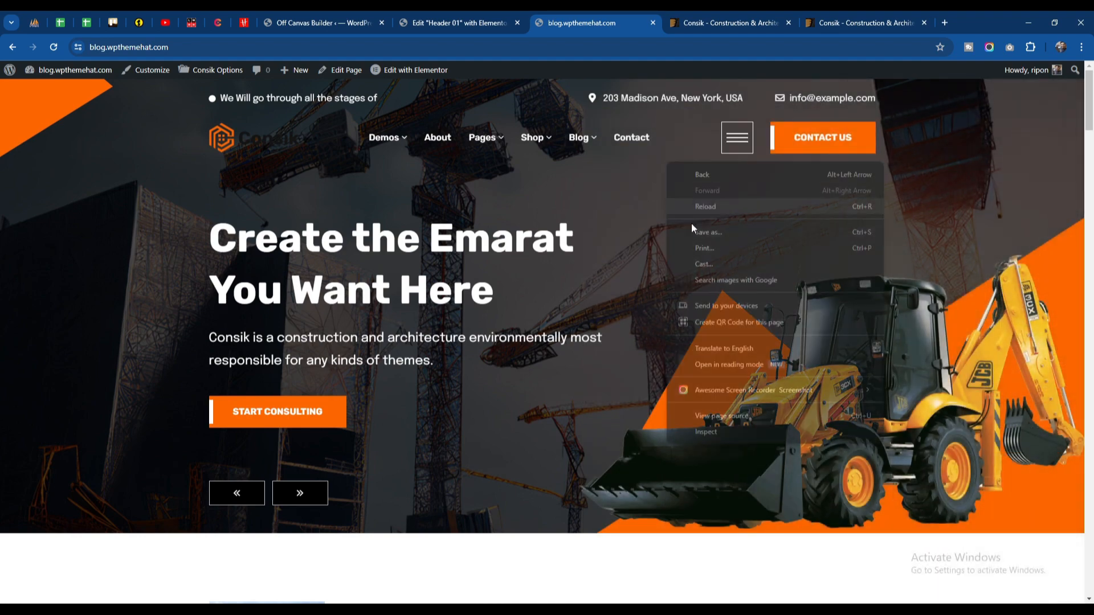
click(705, 433)
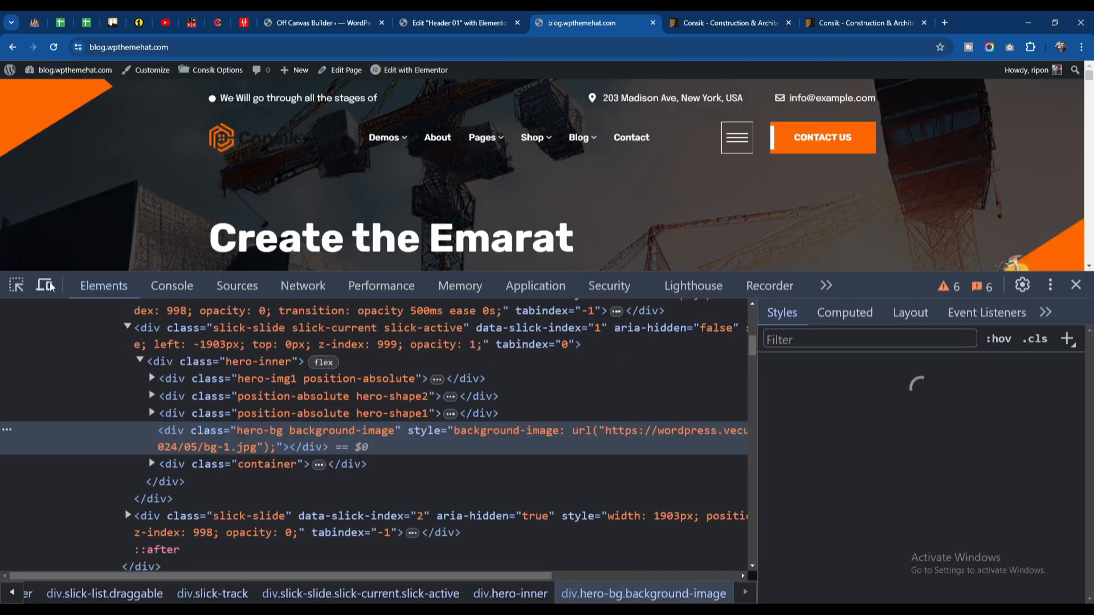
click(44, 285)
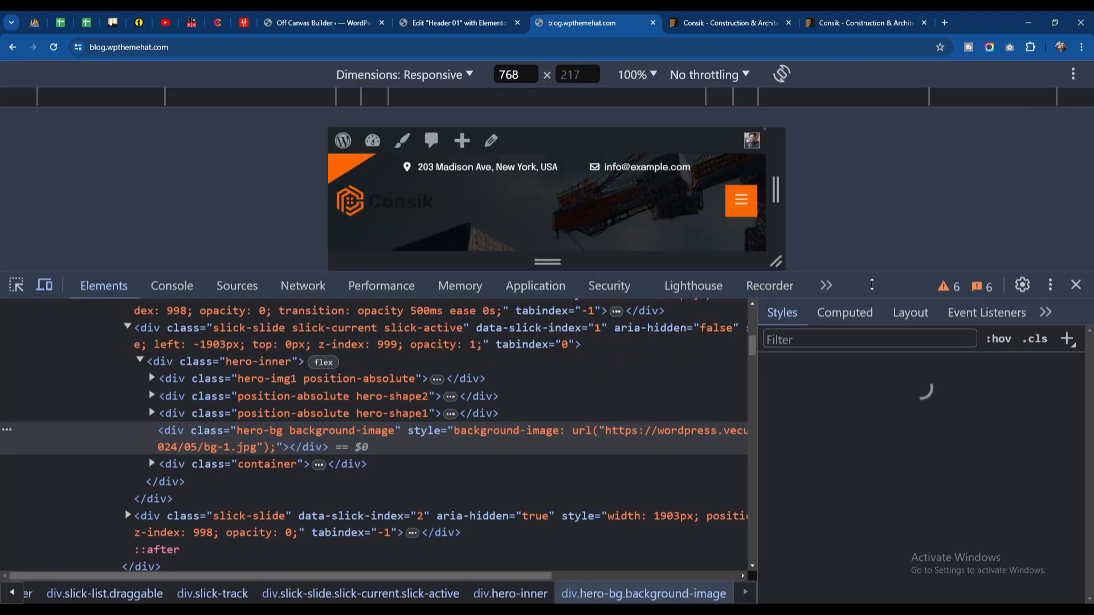
drag(881, 286, 881, 564)
click(740, 200)
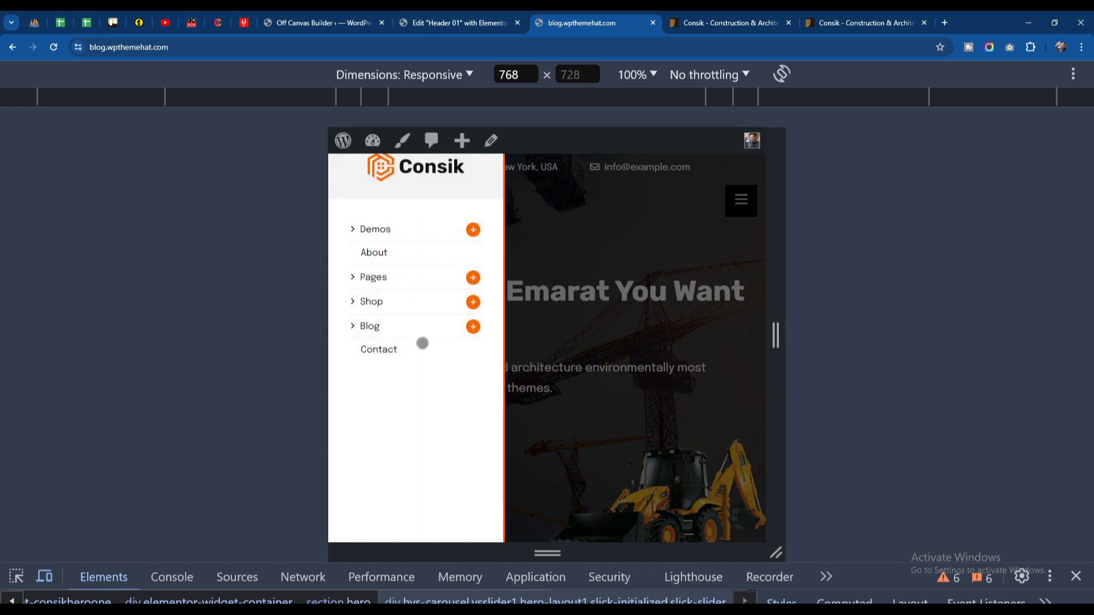
Open the WordPress Menus page and review the Header Menu's structure and display location settings.
click(319, 22)
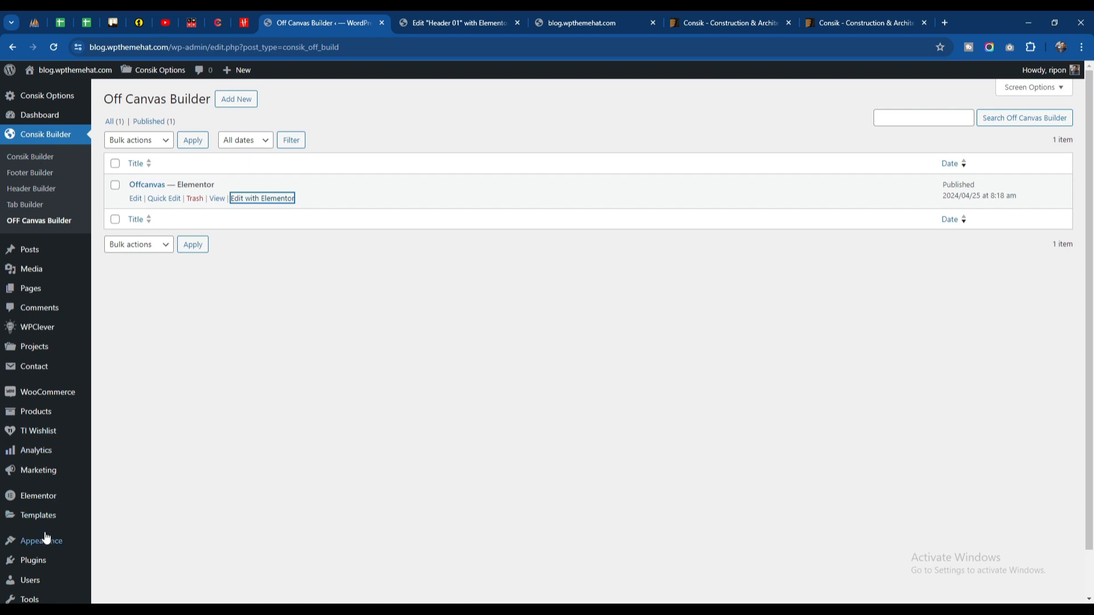
mouse_move(45, 541)
click(107, 546)
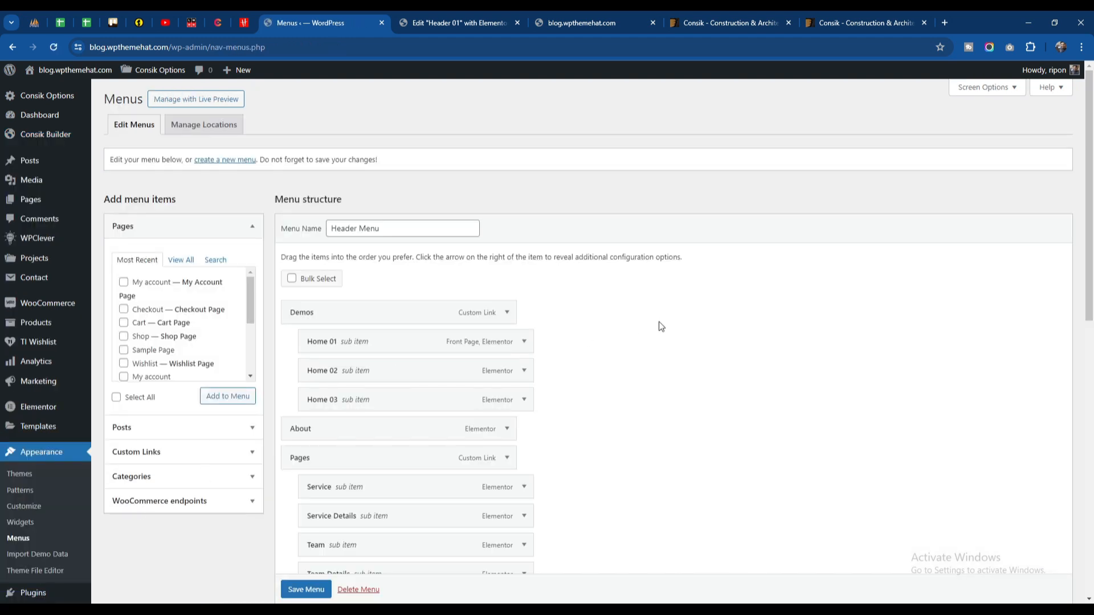
scroll(659, 326, down, 10)
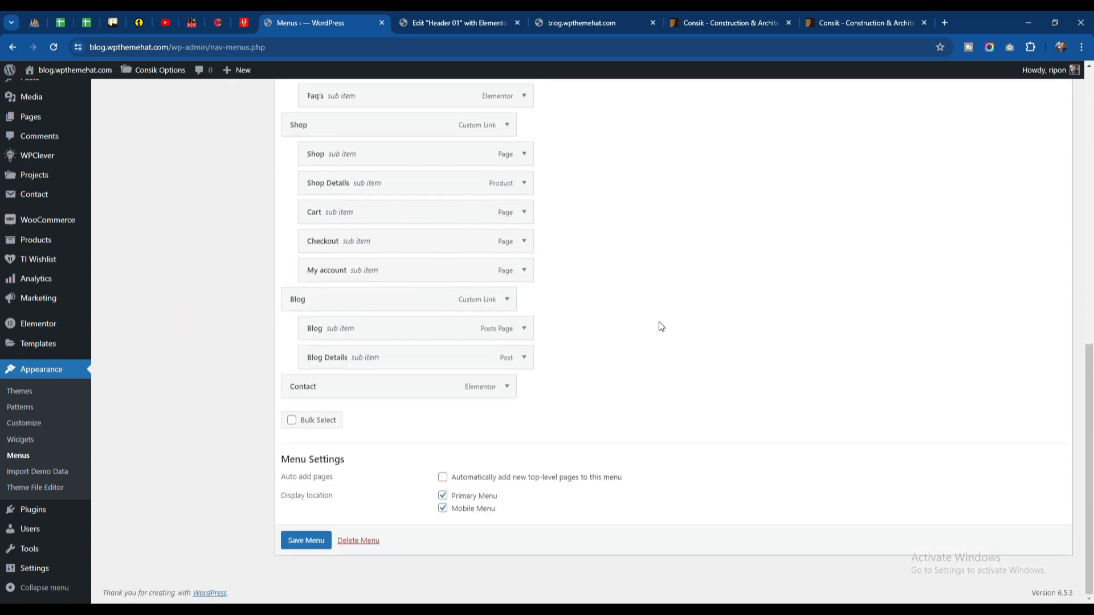
scroll(658, 327, up, 10)
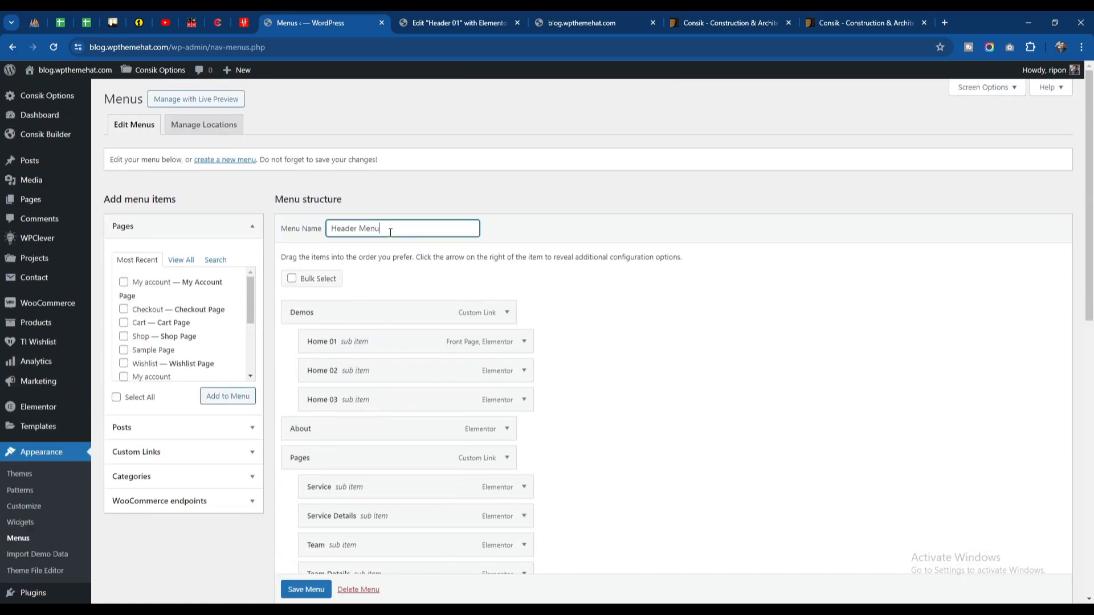
scroll(498, 354, down, 10)
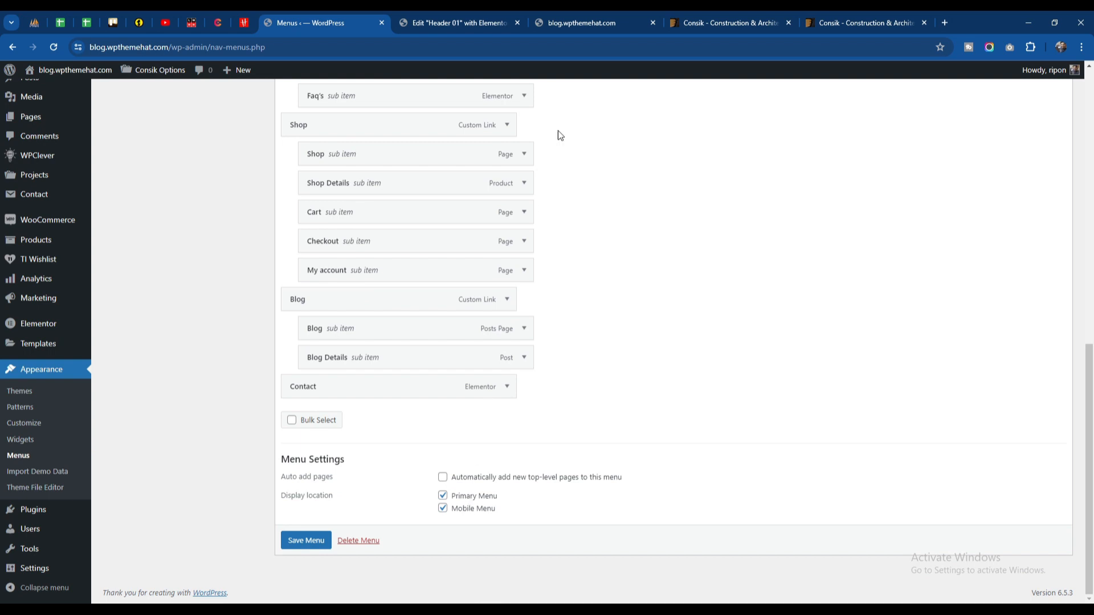
Compare the Header Menu's items with the live homepage's navigation in both the mobile and desktop views.
click(580, 22)
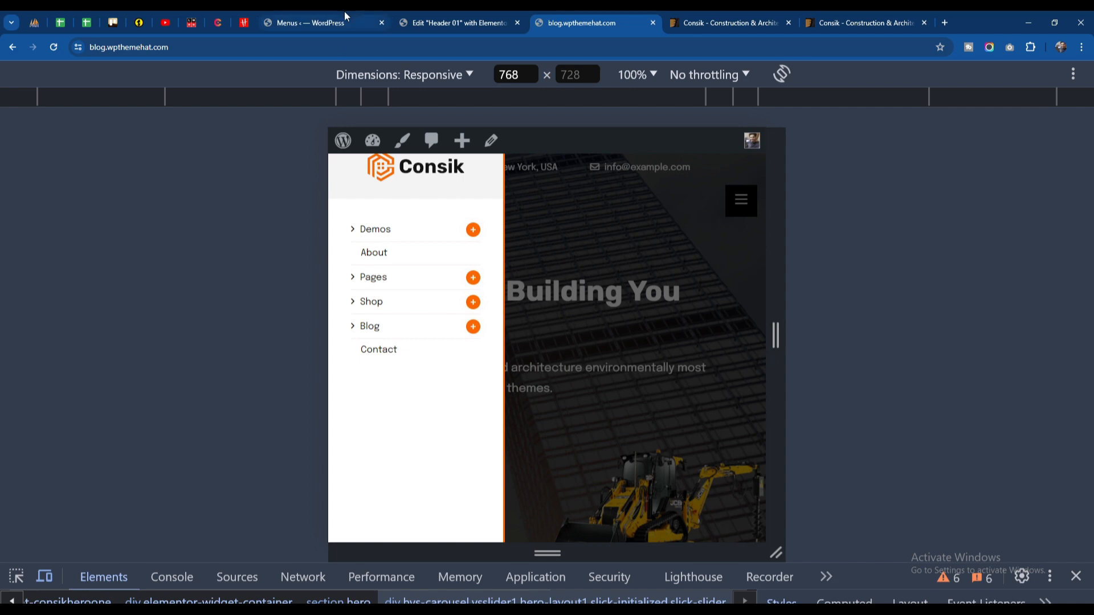
click(308, 22)
scroll(399, 257, up, 6)
scroll(371, 320, up, 3)
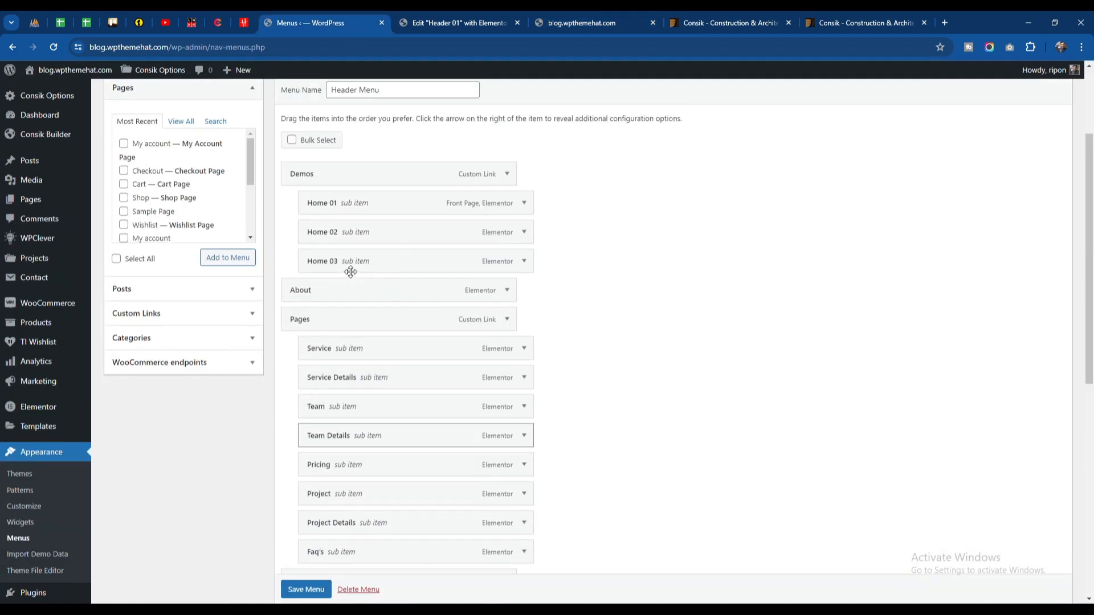
click(569, 22)
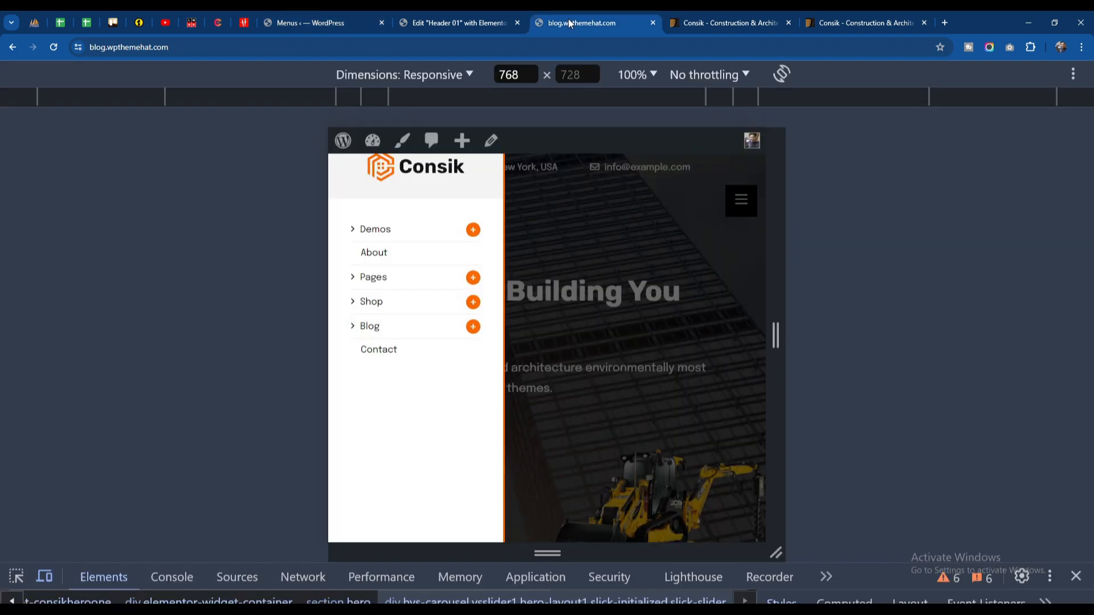
click(40, 577)
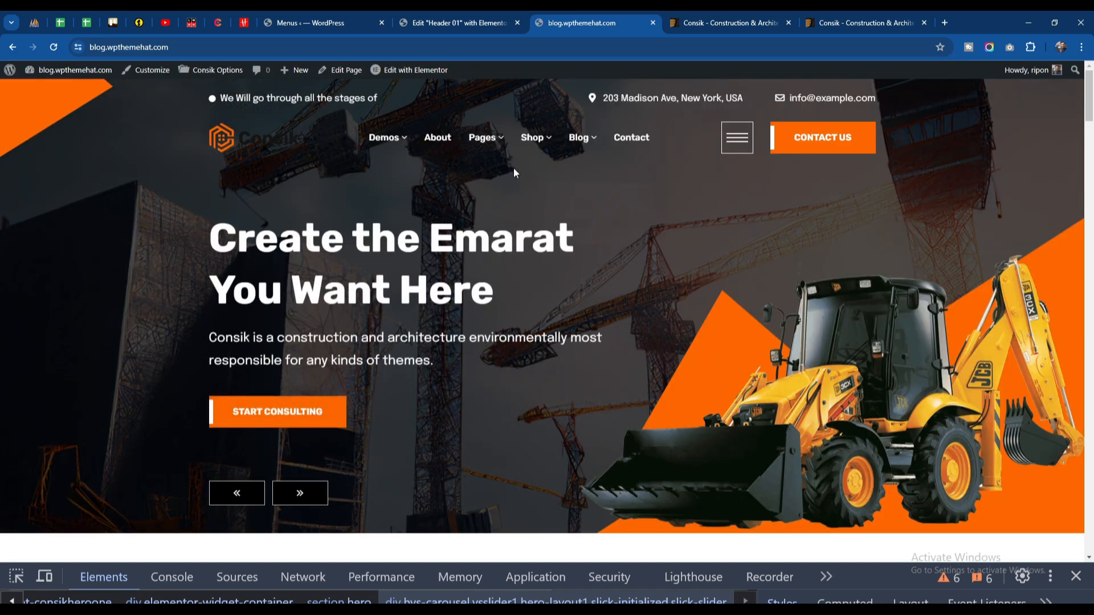
click(47, 579)
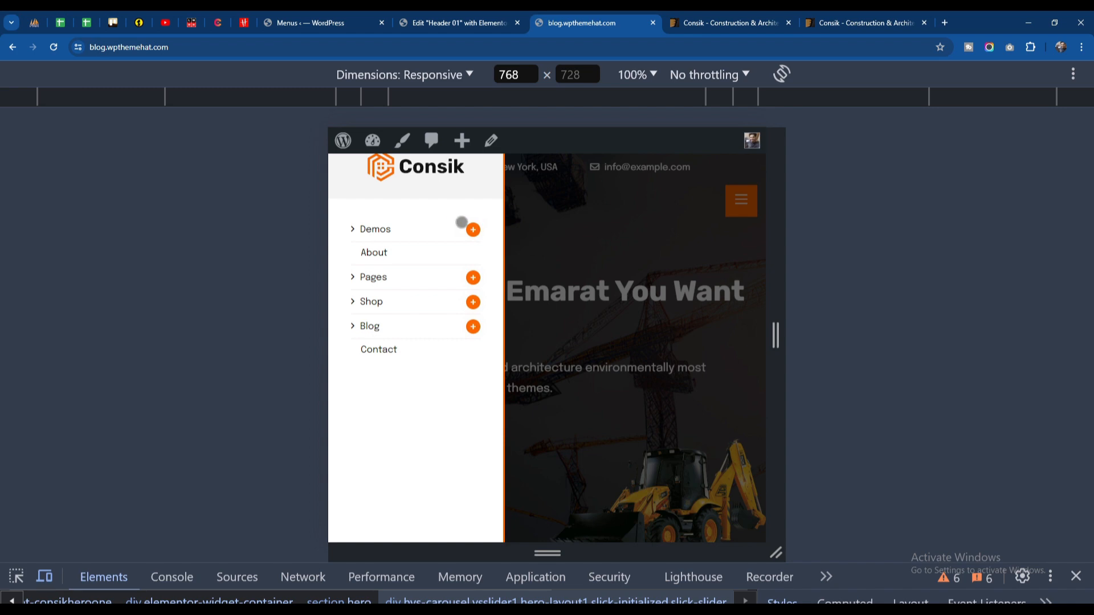
click(636, 222)
Check the Header Menu's items again along with its Primary Menu and Mobile Menu display locations.
click(308, 23)
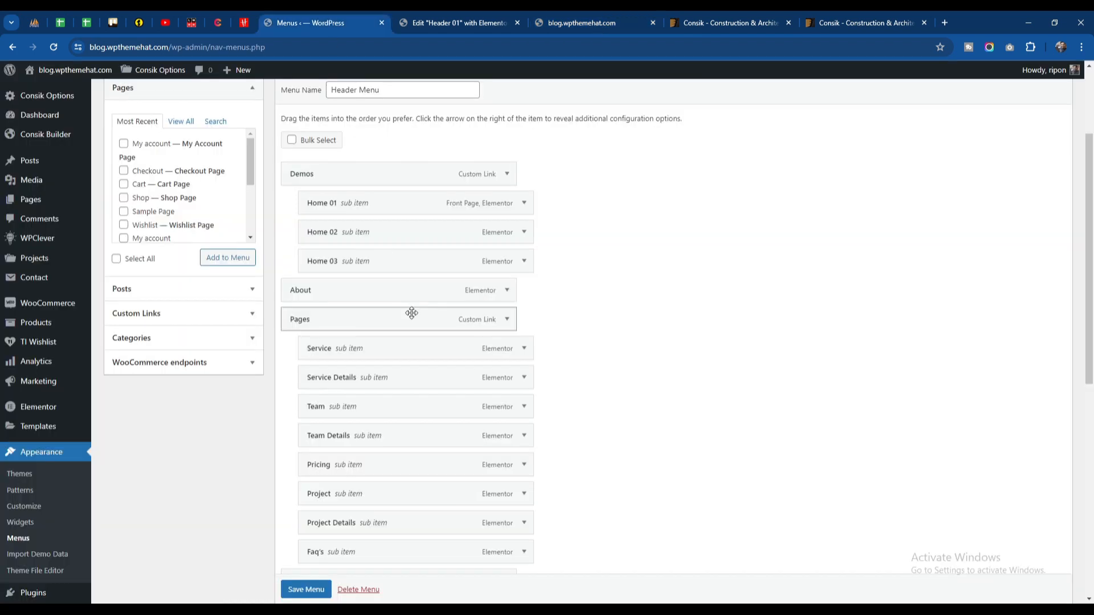
scroll(411, 313, down, 10)
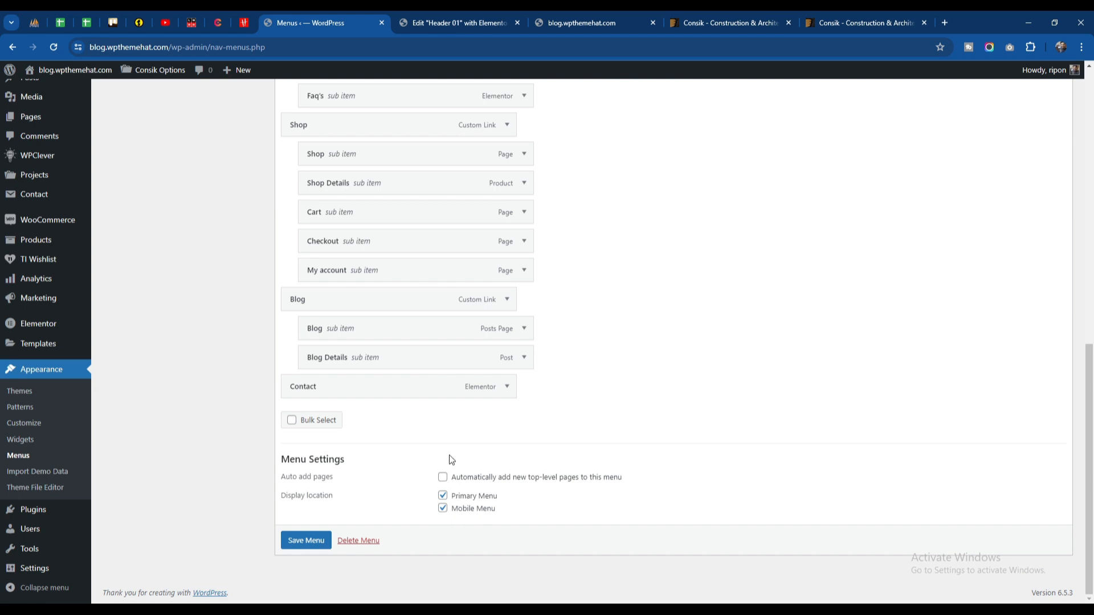
scroll(423, 361, up, 15)
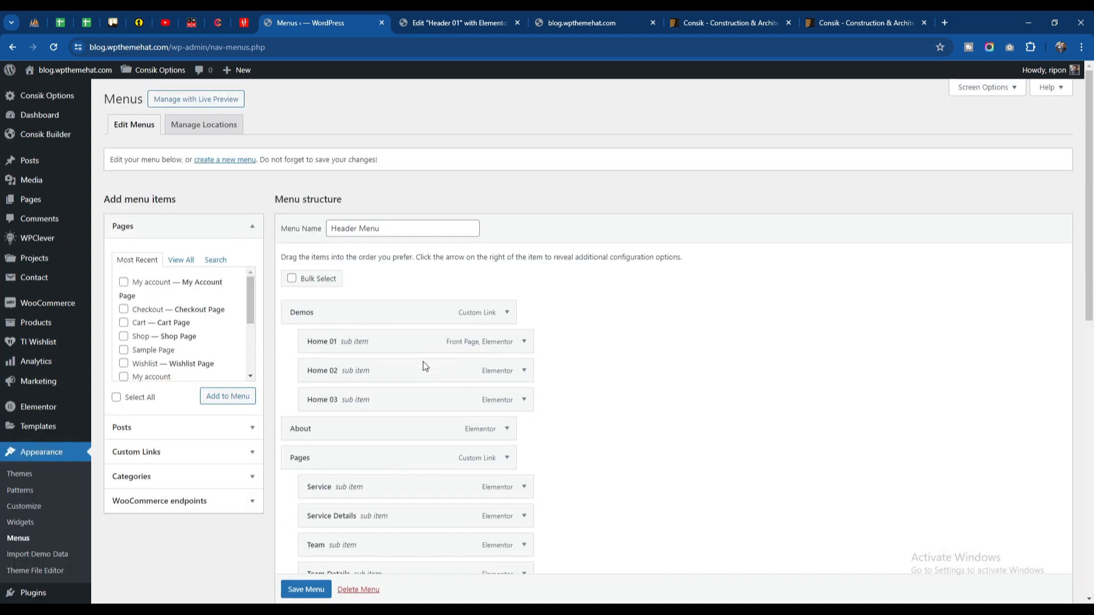
scroll(565, 358, down, 15)
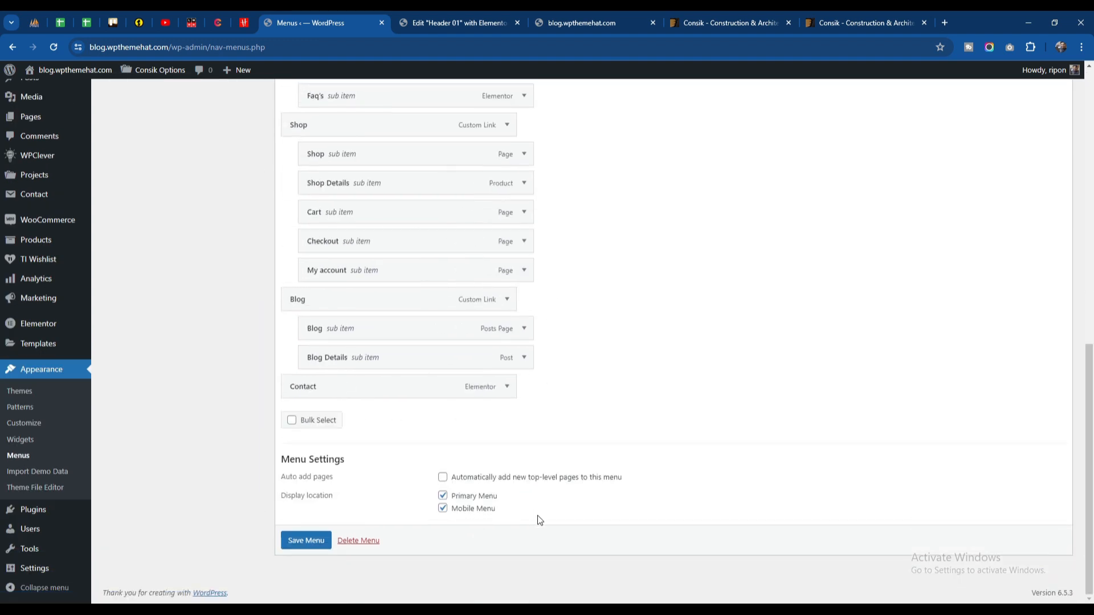
scroll(480, 272, up, 15)
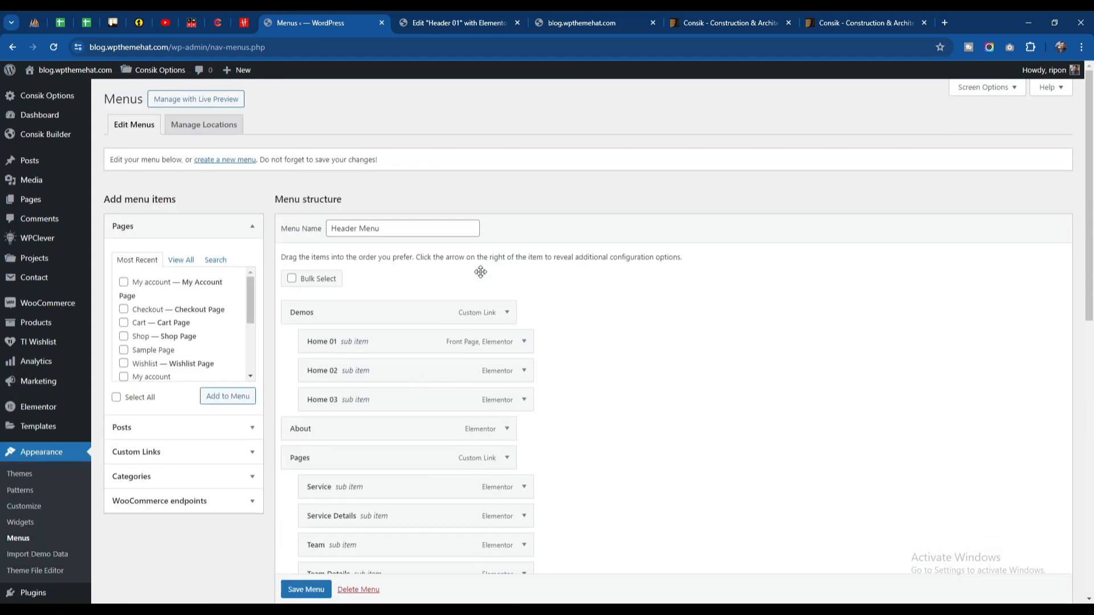
Return the live homepage to its desktop view and compare it with the Header 01 layout in the Elementor editor.
click(570, 23)
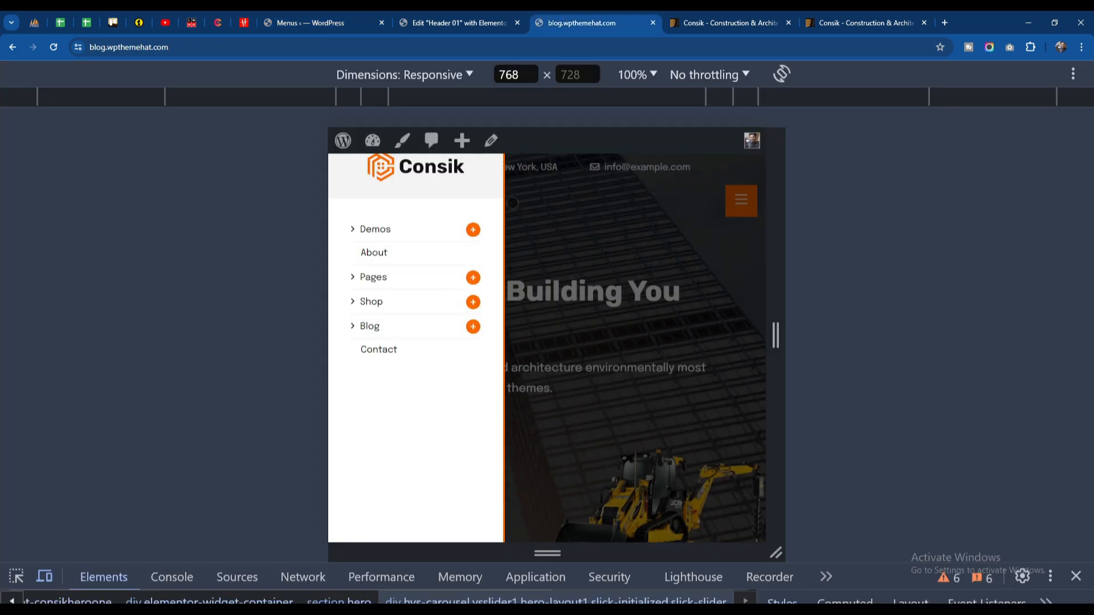
click(43, 576)
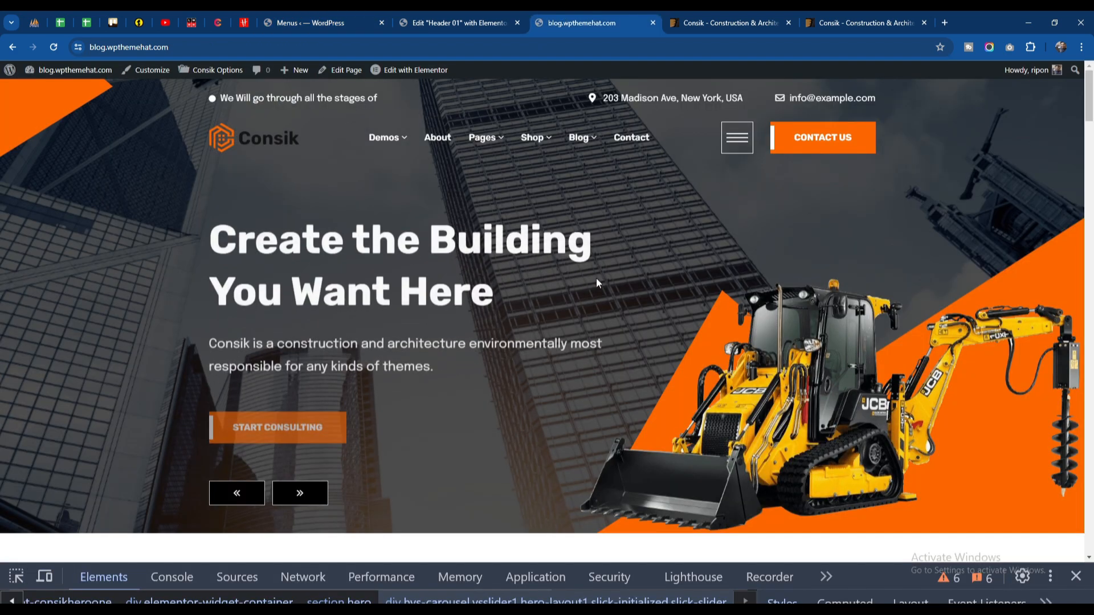
click(490, 12)
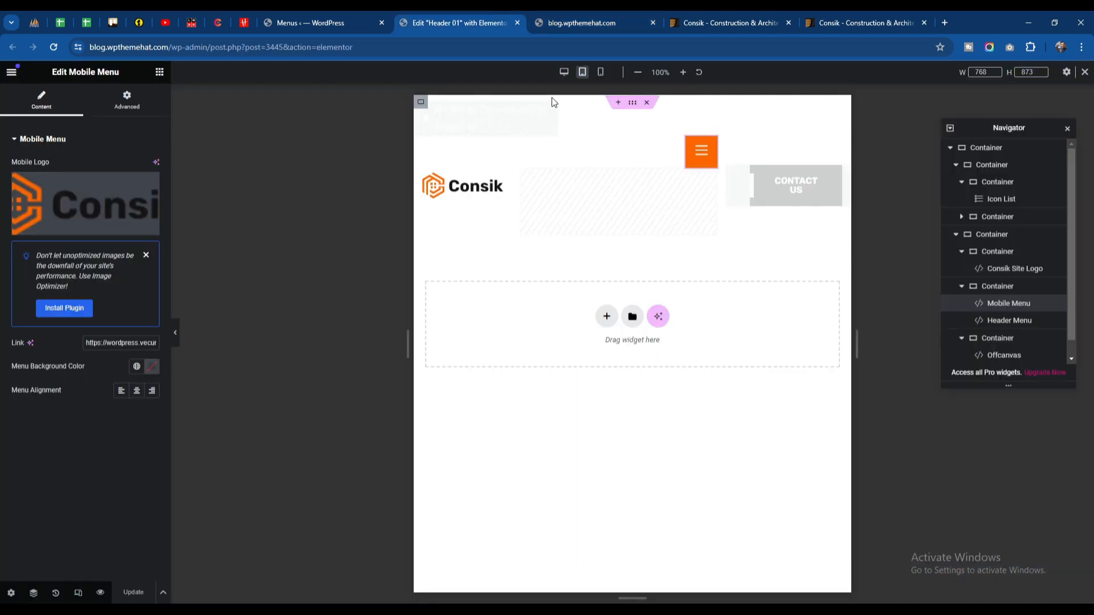
click(549, 17)
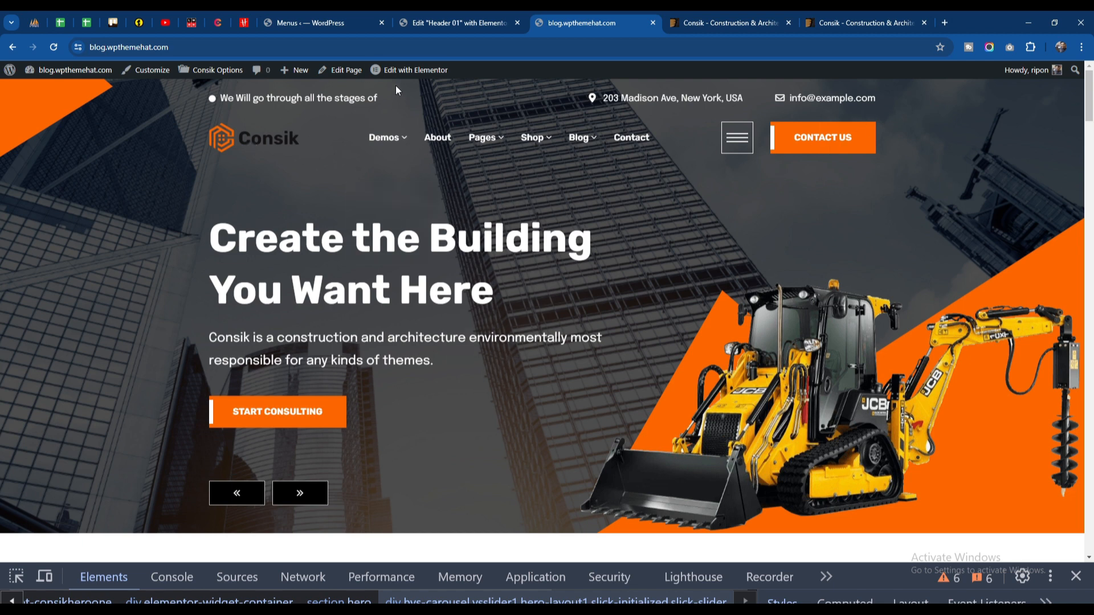
Open the live homepage in the Elementor editor, close the developer tools, and show the Header Option section of its page settings.
mouse_move(402, 74)
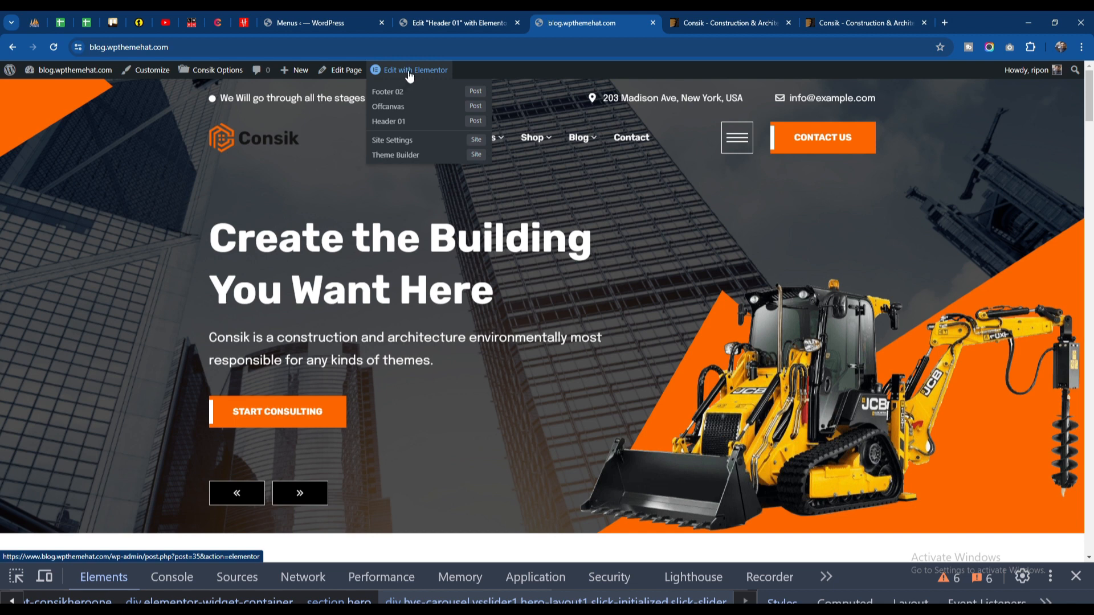
click(408, 76)
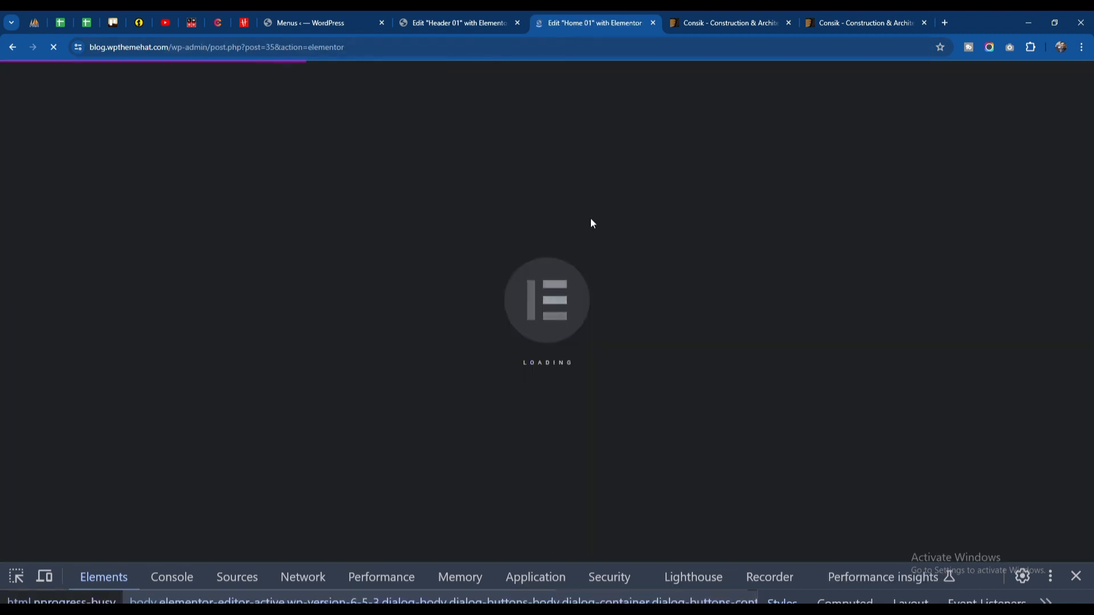
click(1076, 576)
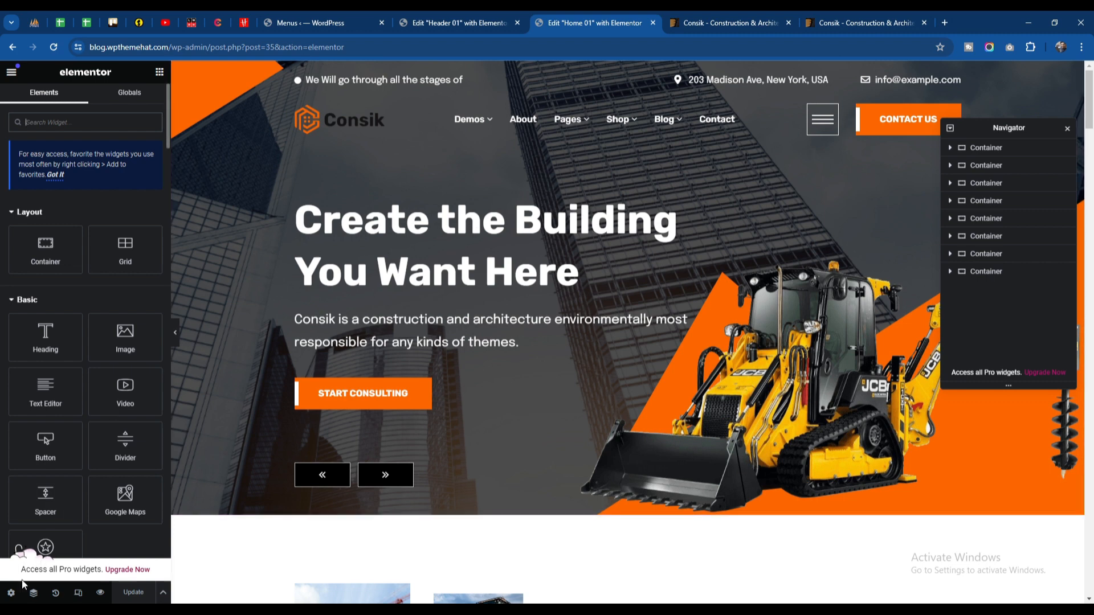
click(11, 594)
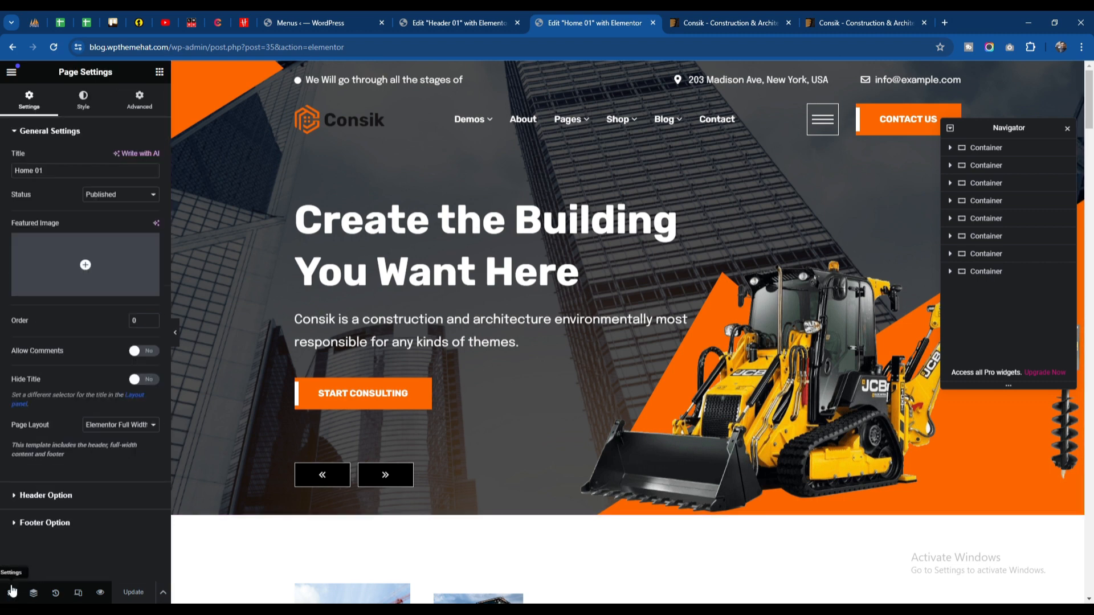
click(45, 495)
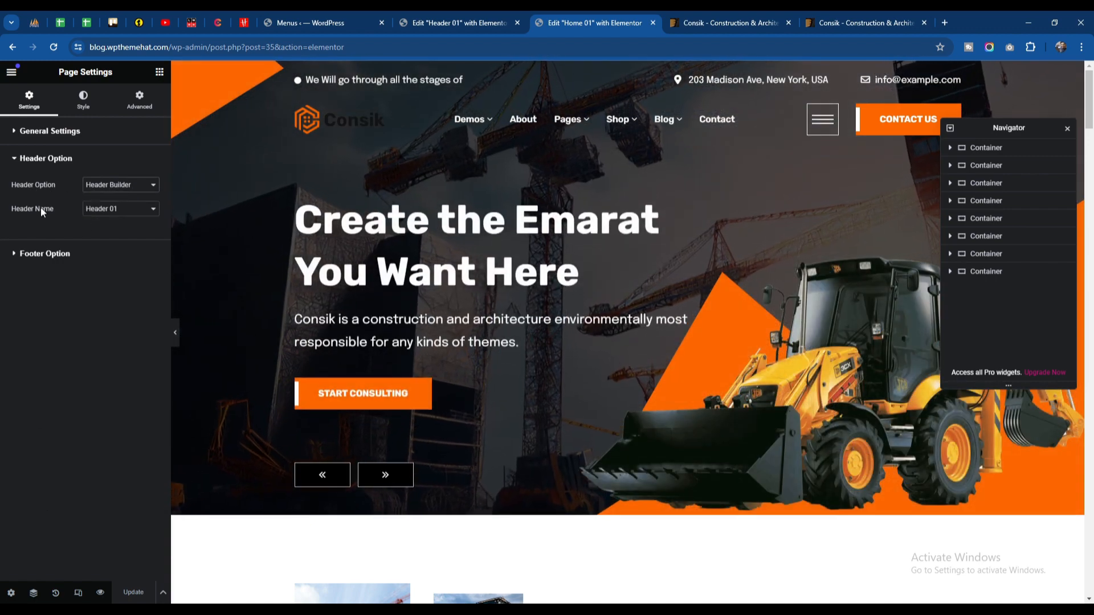
Set the Home 01 page's Header Name to Header 02, update the page, and preview the changes.
click(125, 211)
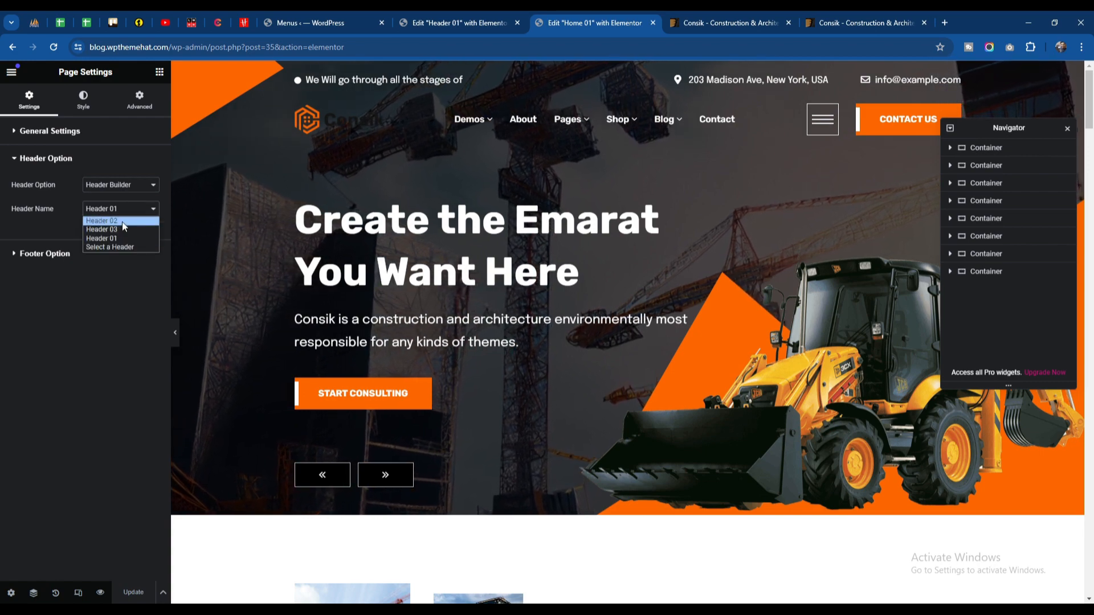
click(121, 223)
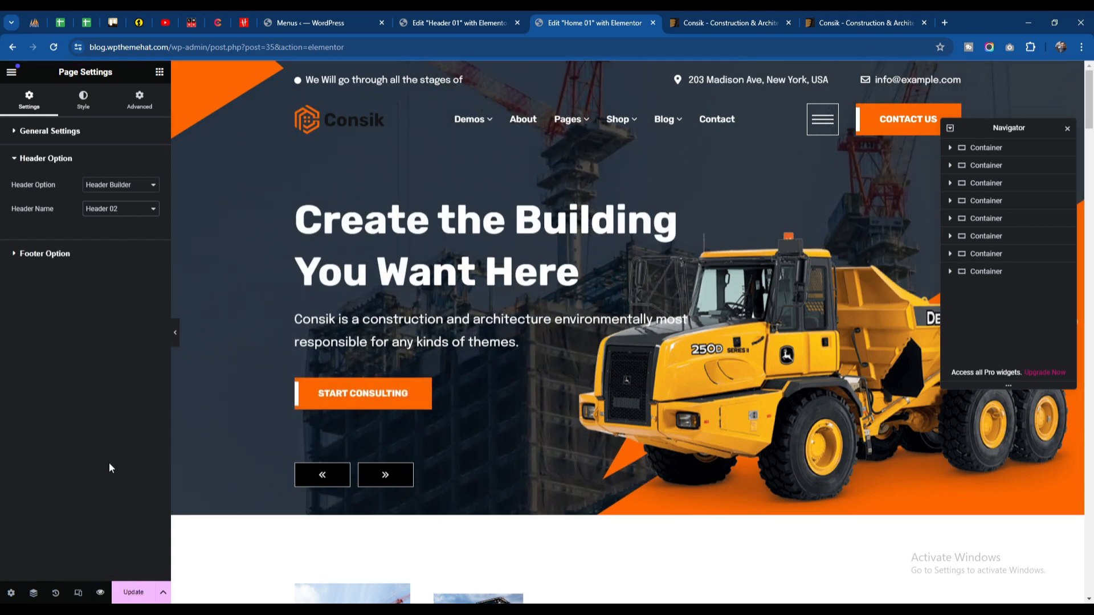
click(127, 591)
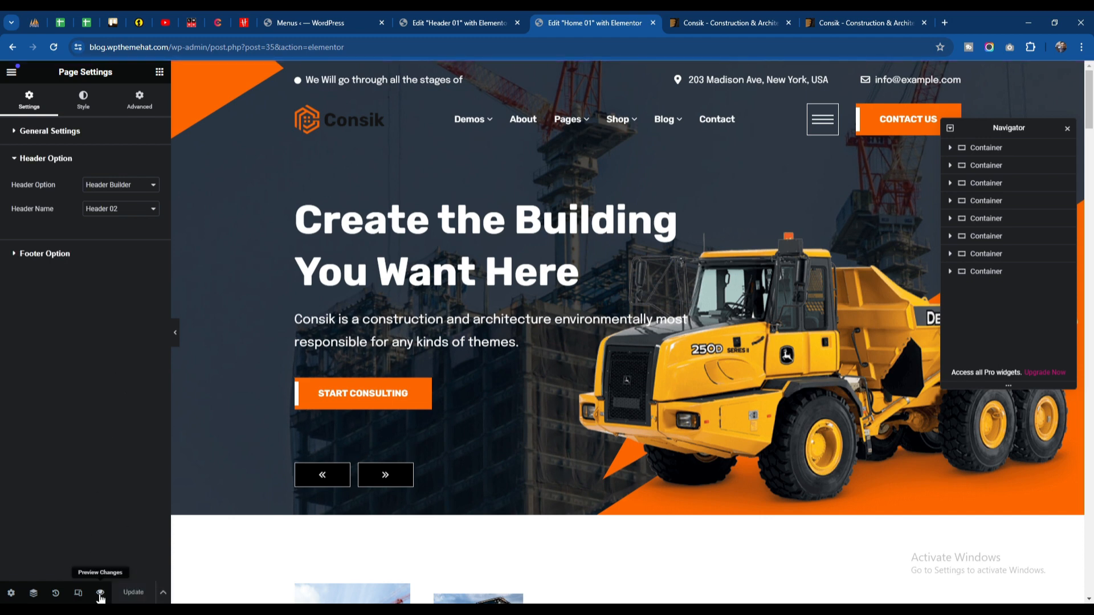
click(100, 593)
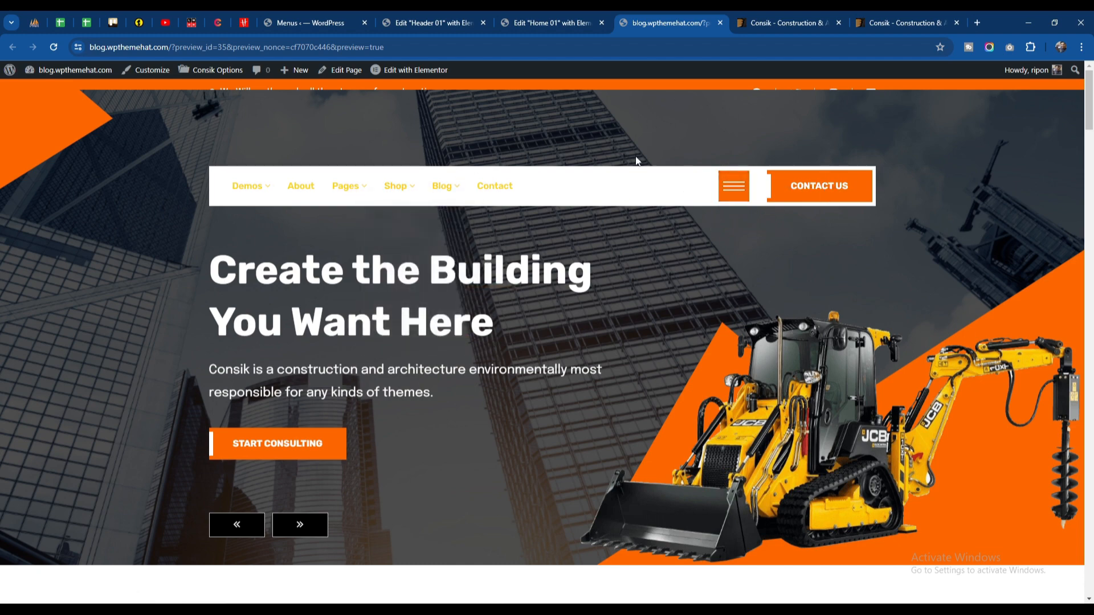
Switch the Home 01 page's Header Name to Header 03, update the page, and reload its preview.
click(569, 22)
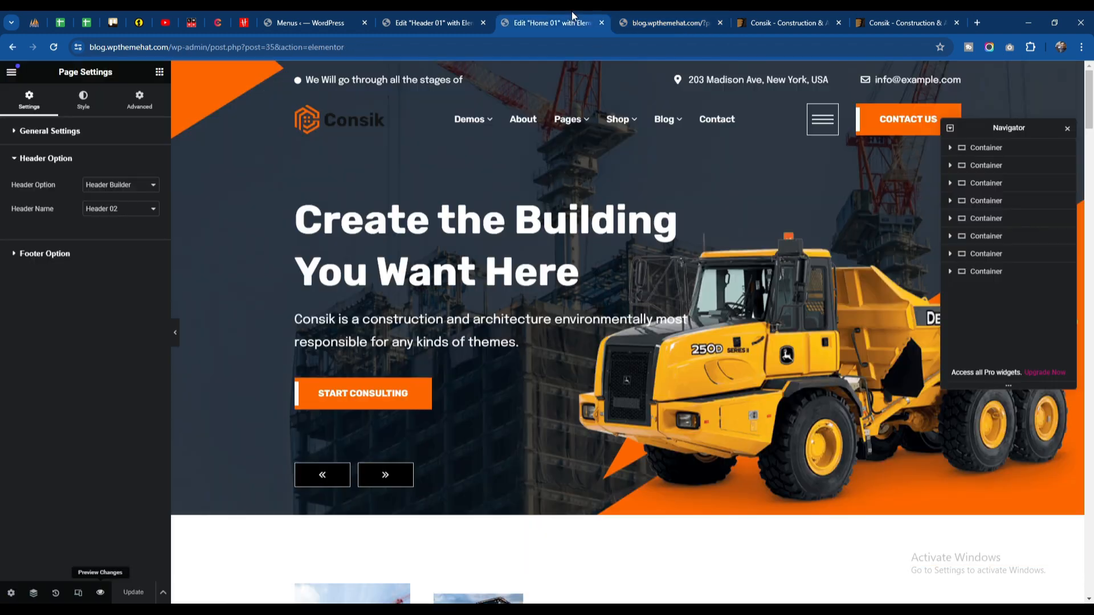
click(121, 211)
click(110, 232)
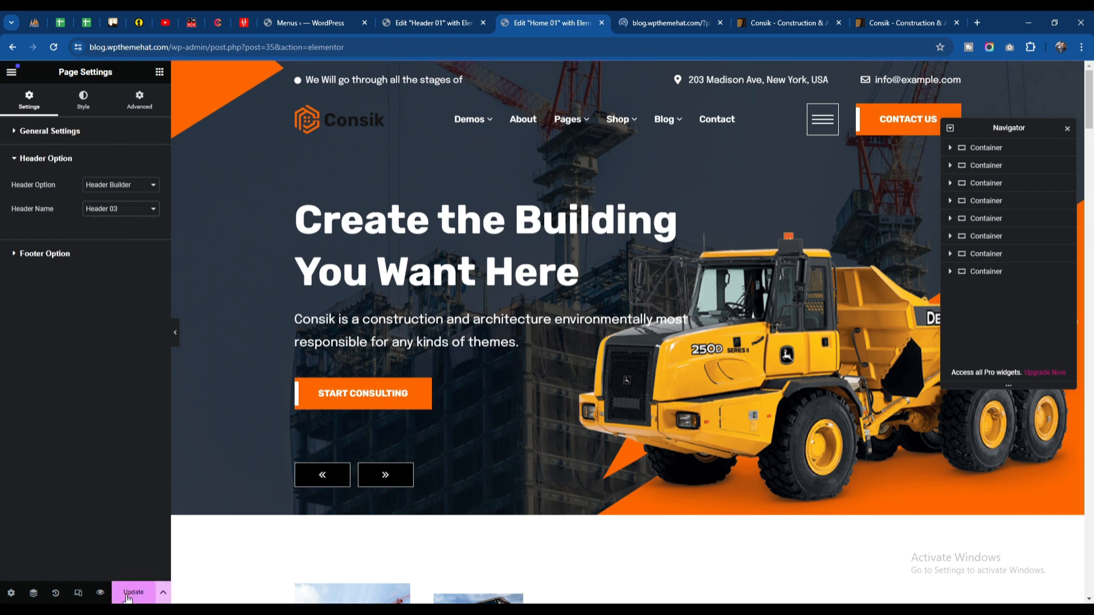
click(127, 597)
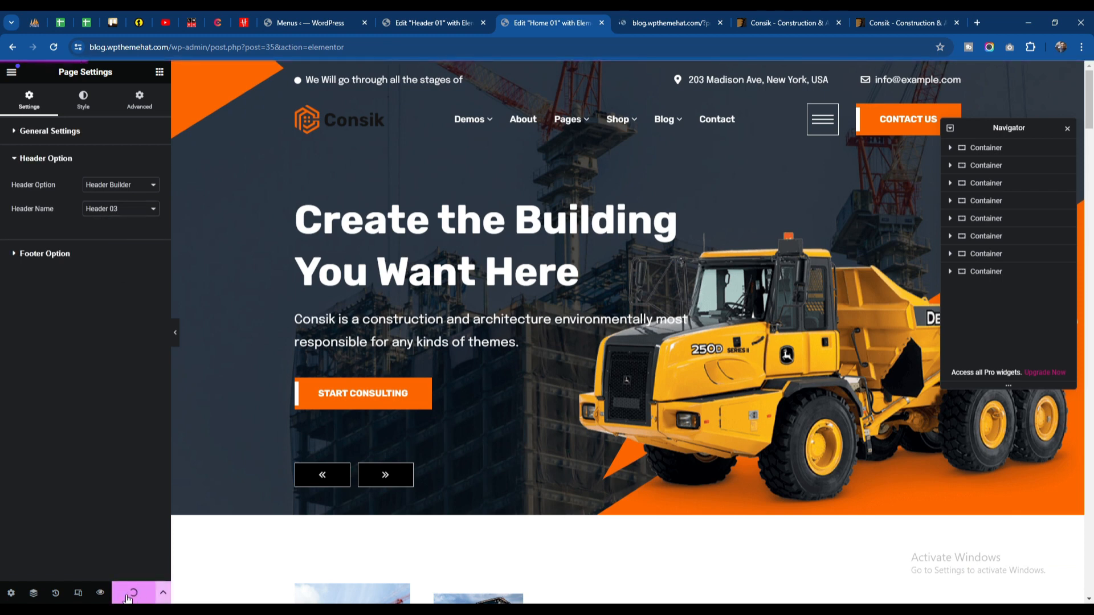
click(648, 19)
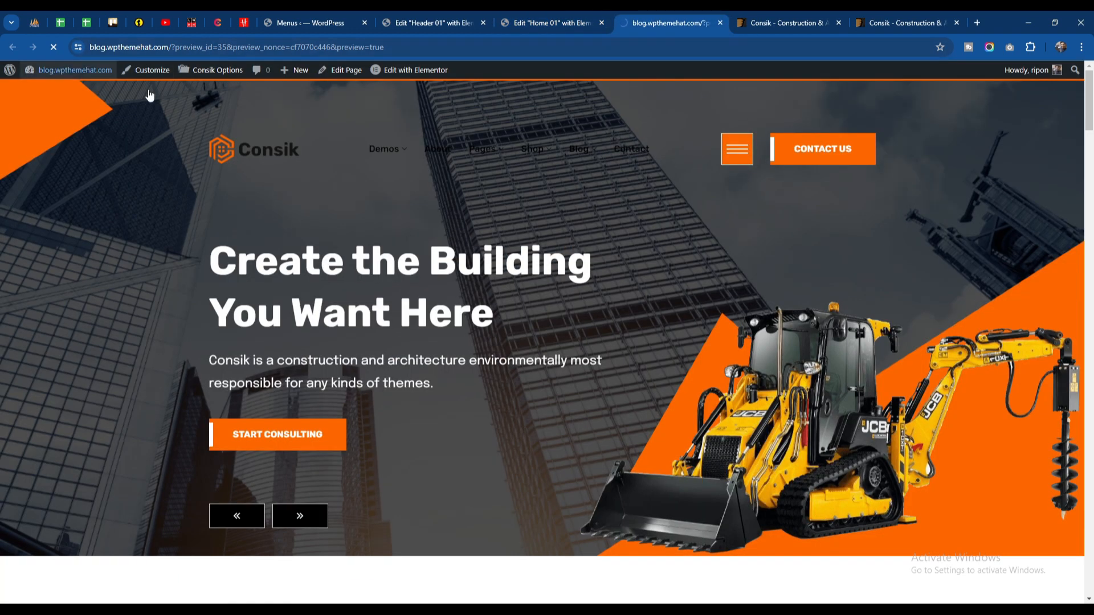
key(F5)
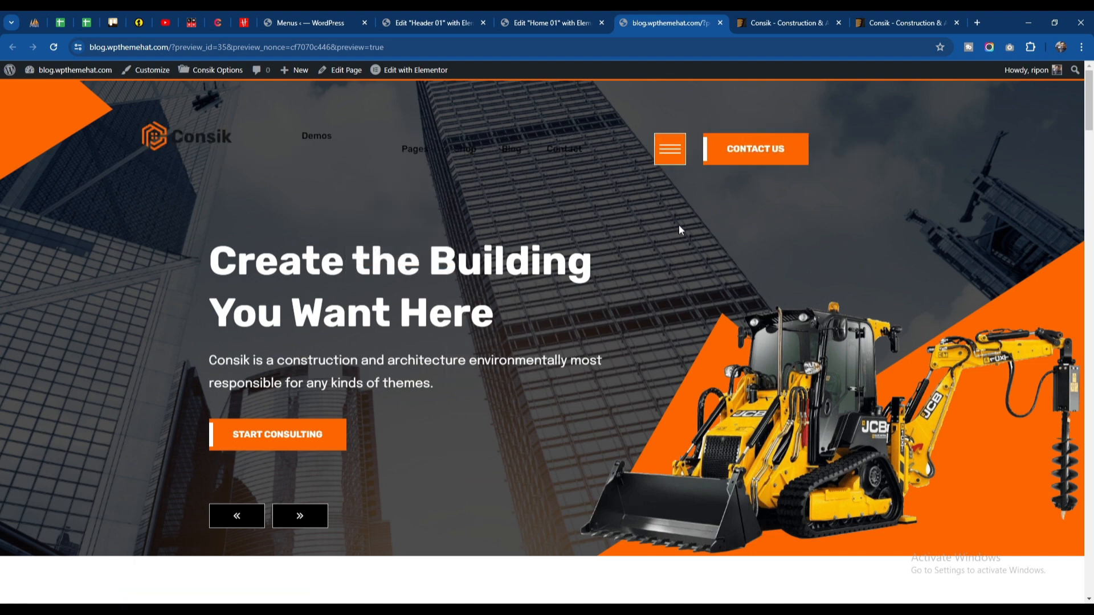
Set the Home 01 page's Header Name back to Header 01, update the page, and return to its preview.
click(557, 14)
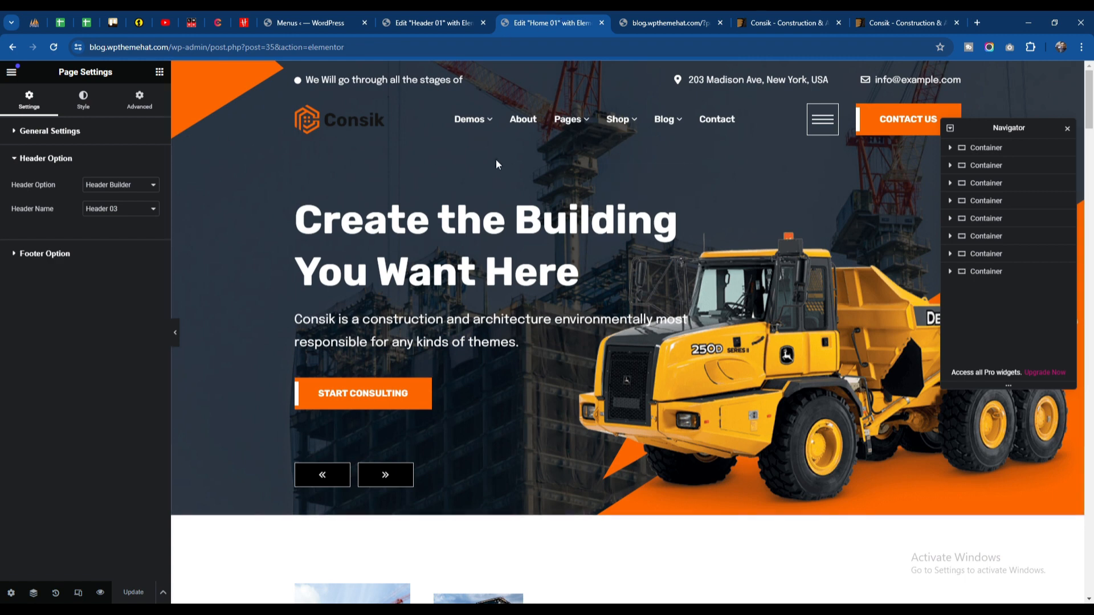
click(112, 212)
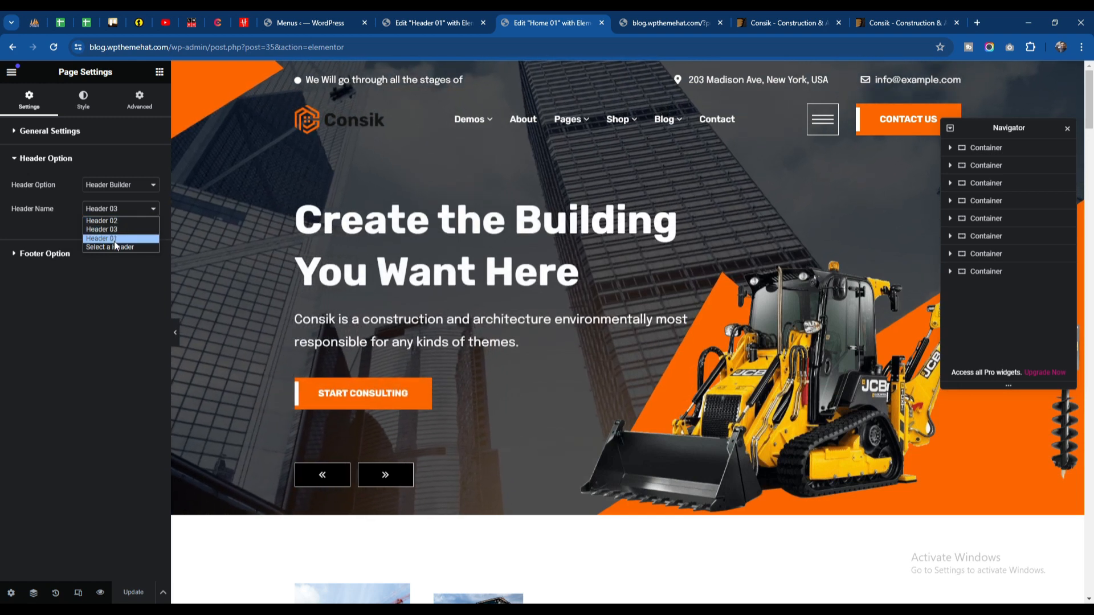
click(114, 239)
click(127, 593)
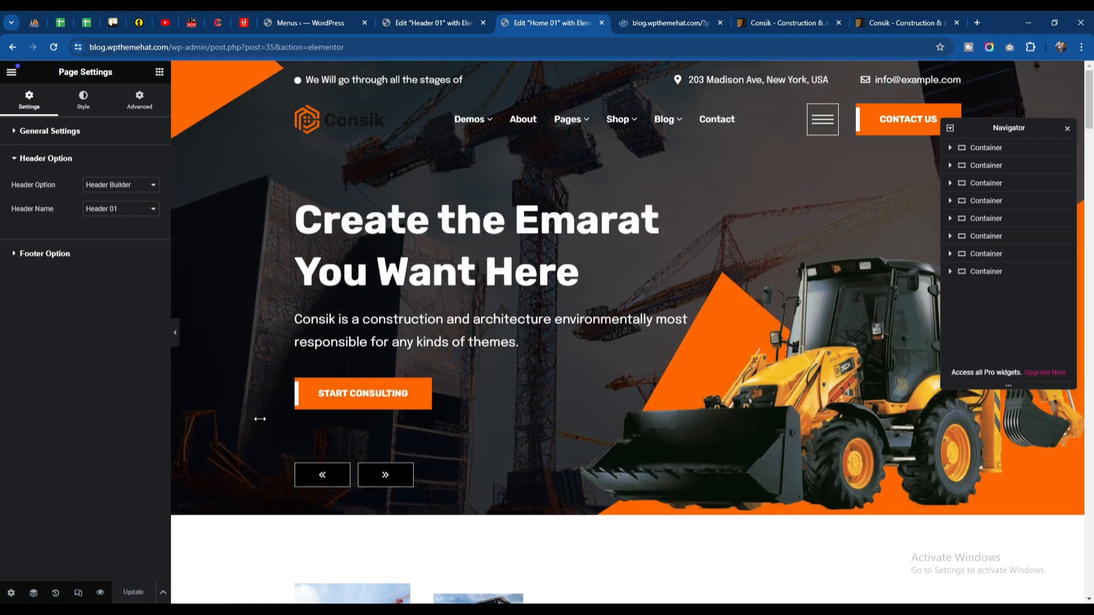
click(676, 22)
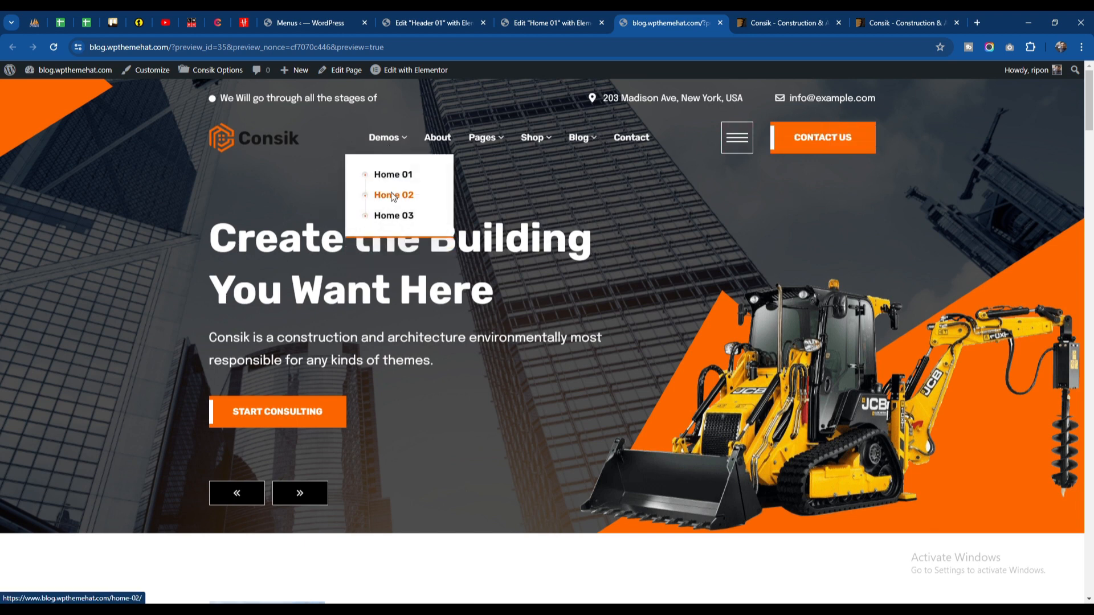
Open the Home 02 and Home 03 demos in new tabs and compare their headers with the Home 01 preview.
right_click(391, 193)
click(431, 209)
right_click(403, 216)
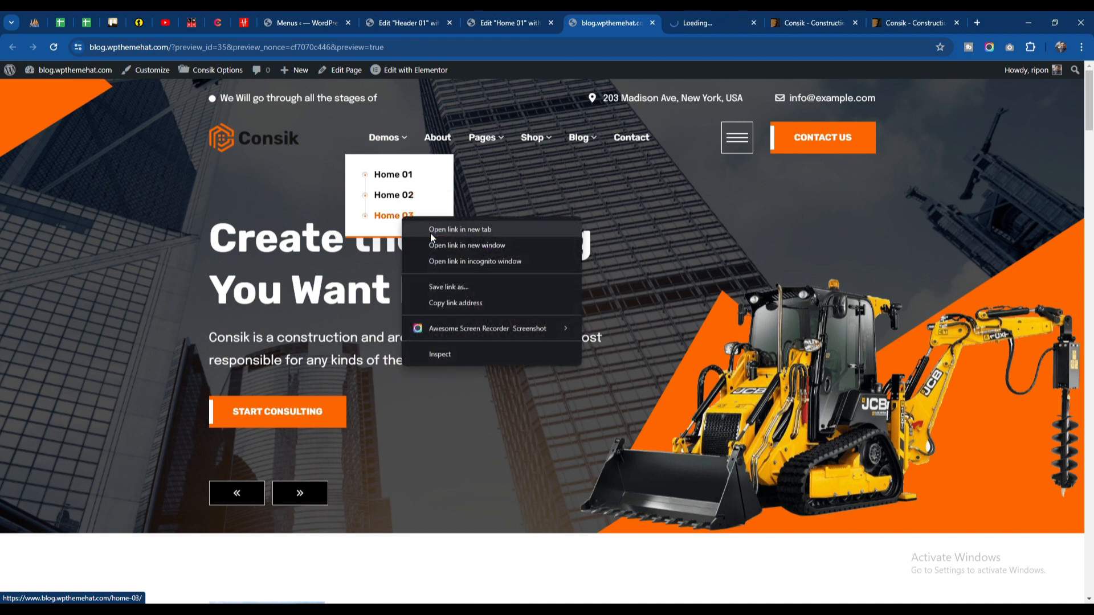
click(430, 231)
key(ctrl+Tab)
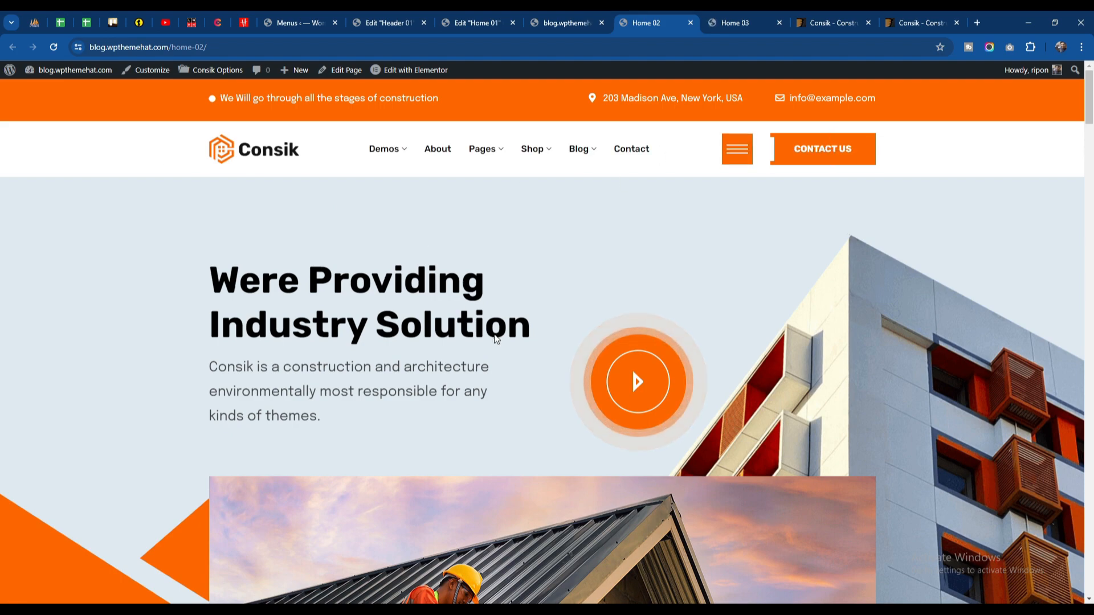
scroll(496, 339, down, 5)
scroll(456, 319, up, 5)
key(ctrl+Tab)
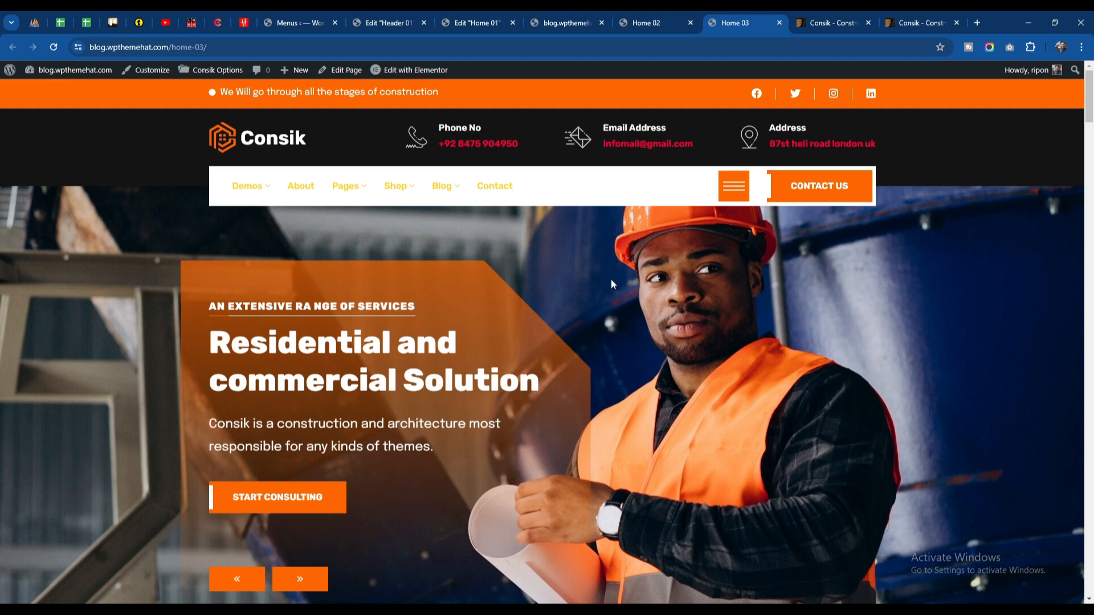
click(564, 23)
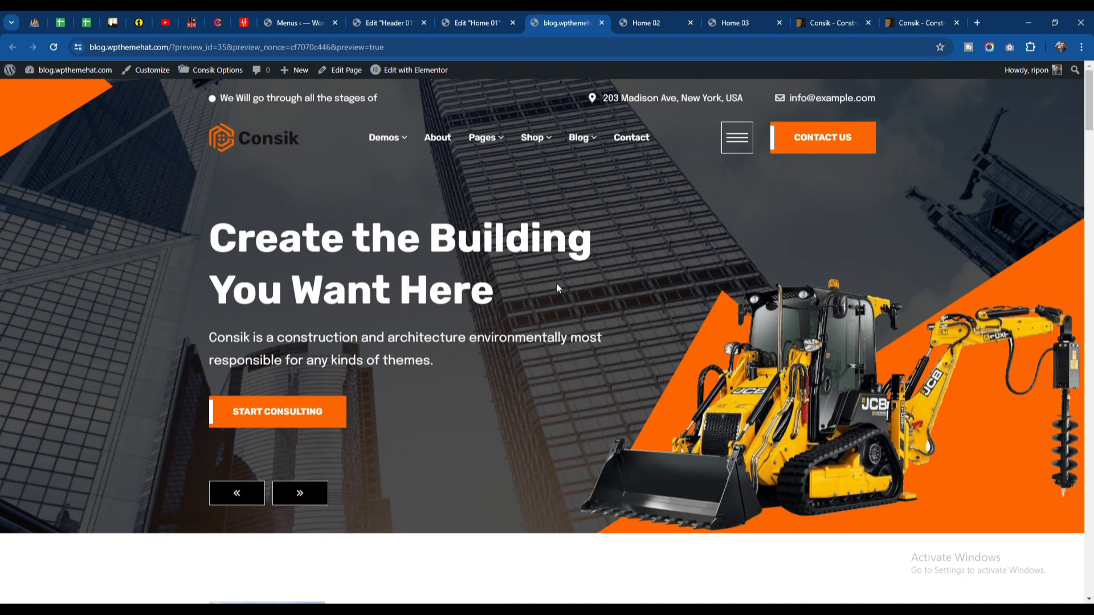
Return to the Home 01 editor, view the page's footer, and open the Footer Option page settings.
click(481, 22)
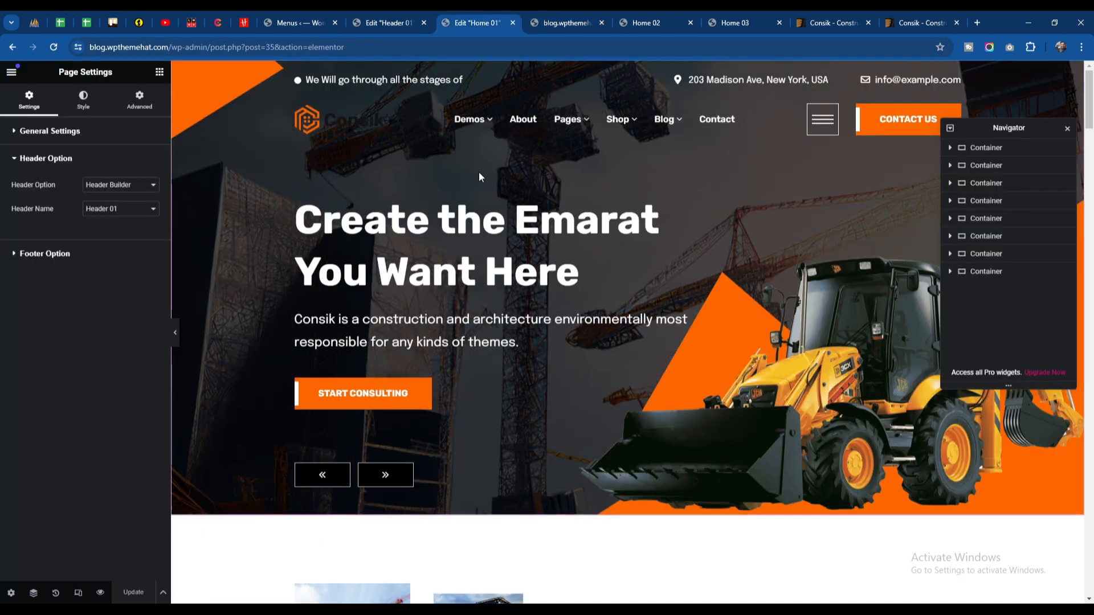
scroll(532, 439, down, 15)
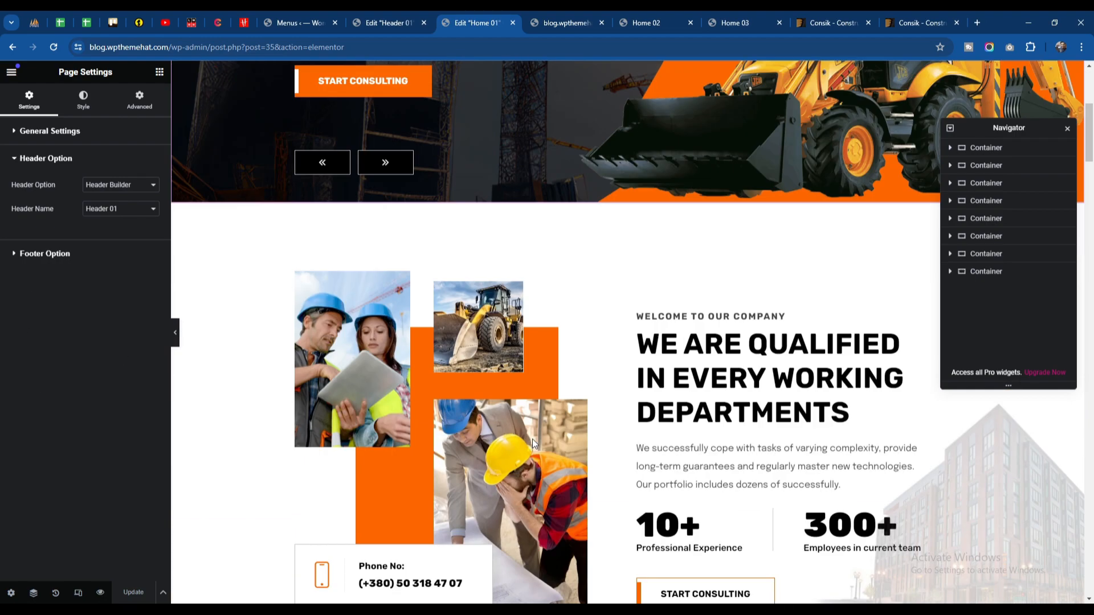
scroll(532, 438, down, 10)
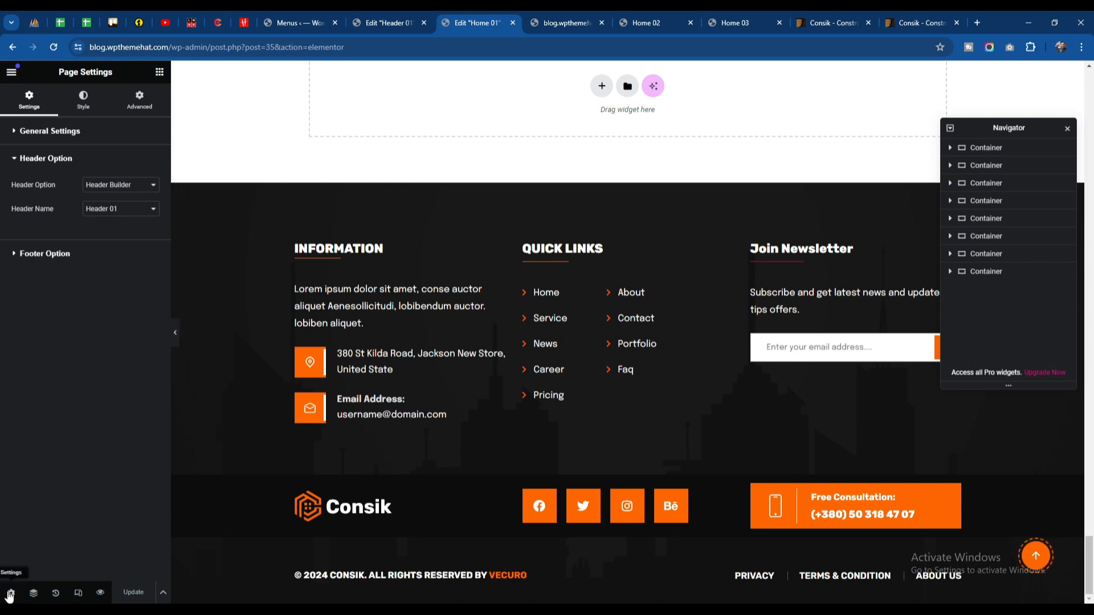
click(46, 254)
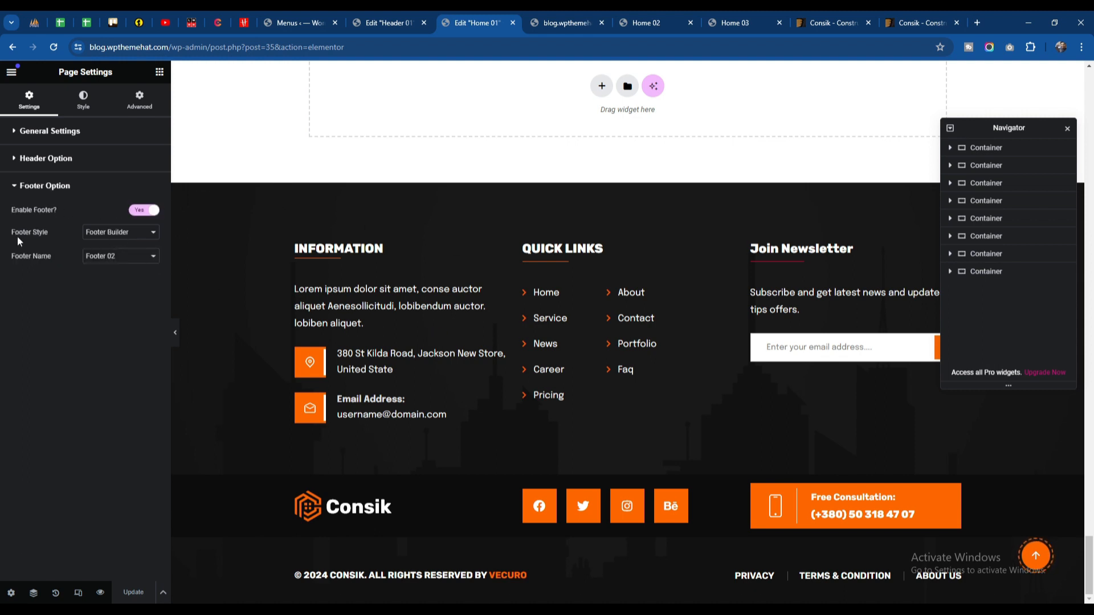
Assign Footer 03 as the Home 01 page's footer in the footer options and save the page.
click(114, 239)
click(112, 238)
click(106, 257)
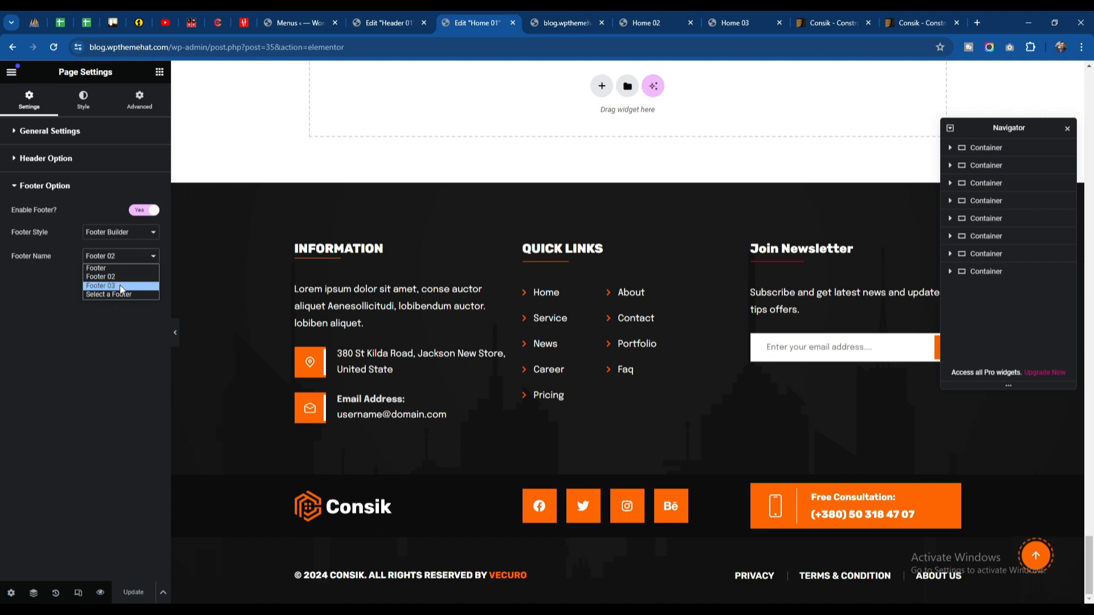
click(119, 285)
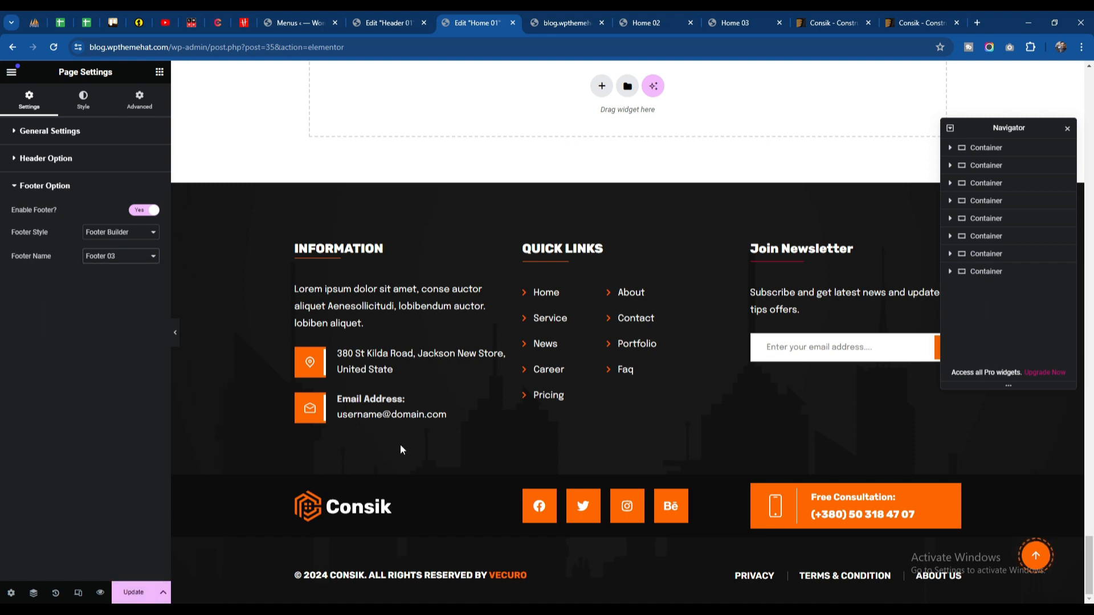
click(131, 593)
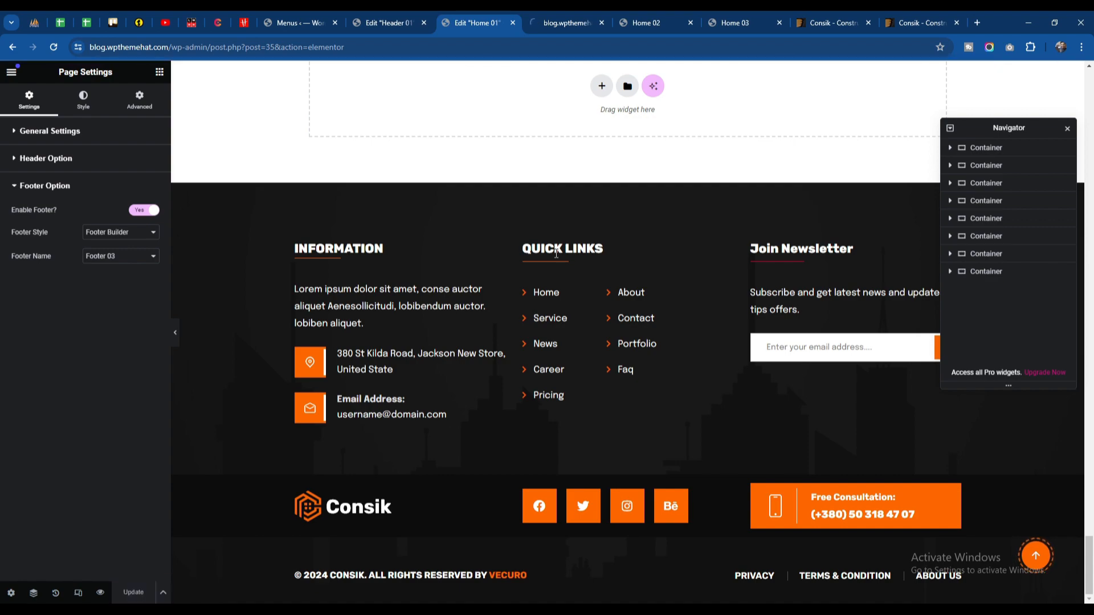
Check the footer in the Home 01 preview and open Footer 03 for editing with Elementor.
click(567, 26)
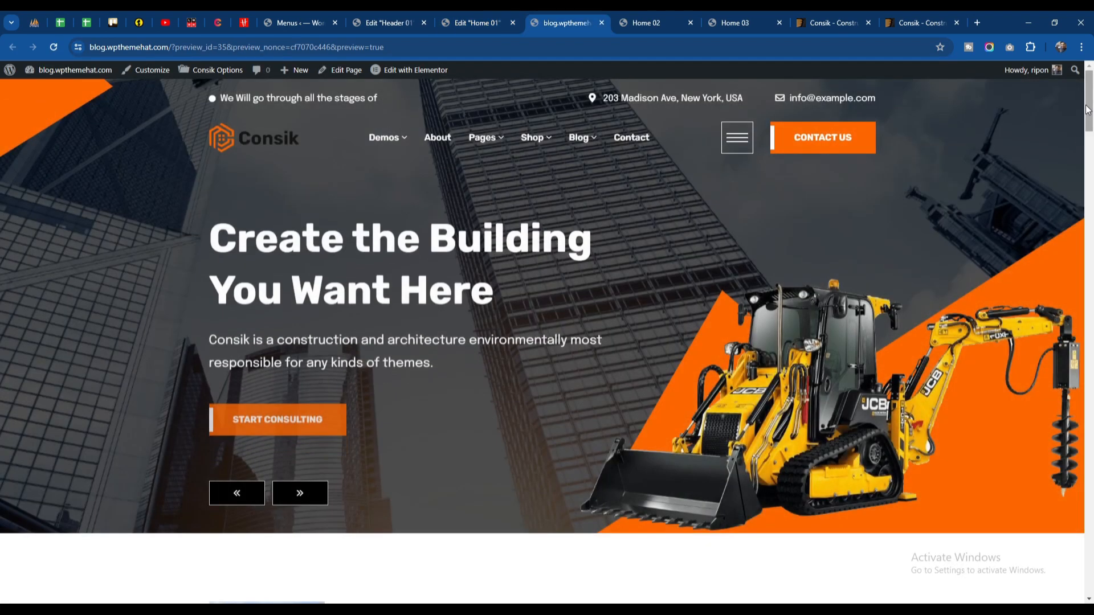
drag(1089, 102, 1092, 590)
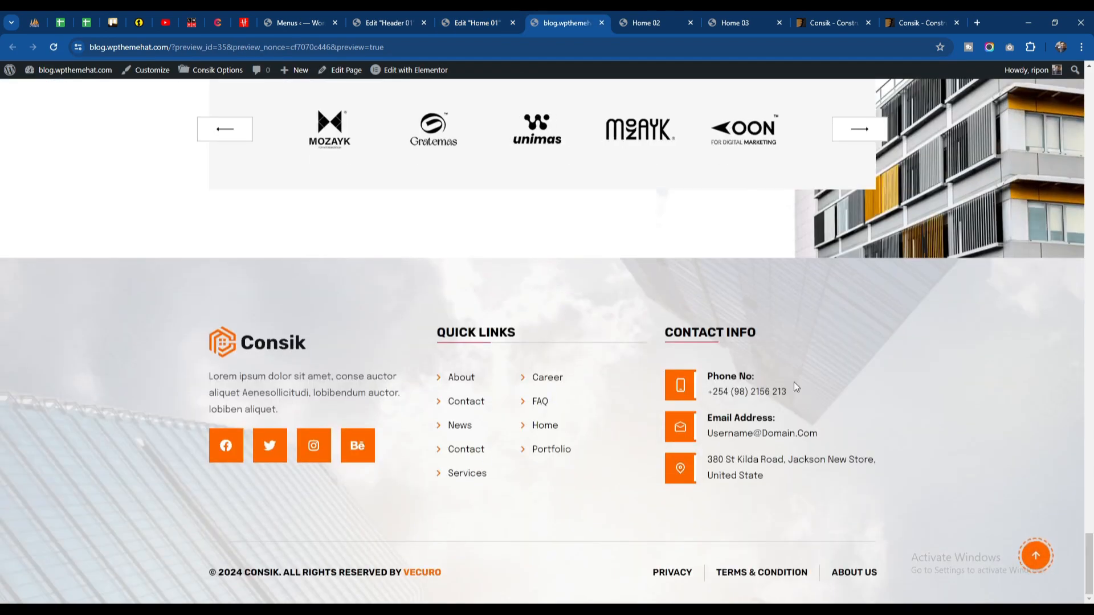
click(478, 23)
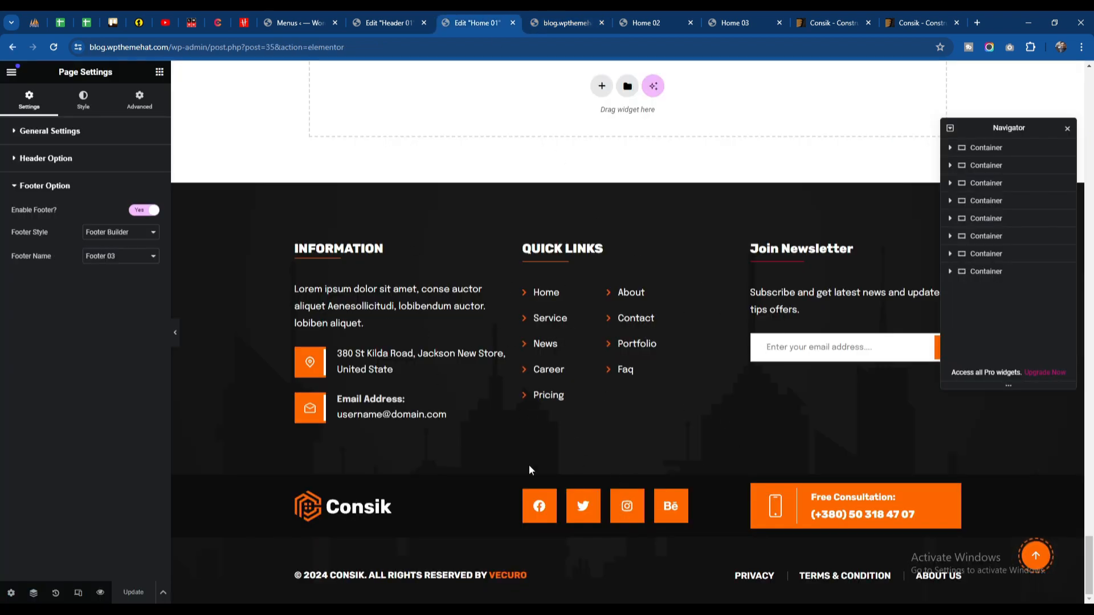
click(562, 13)
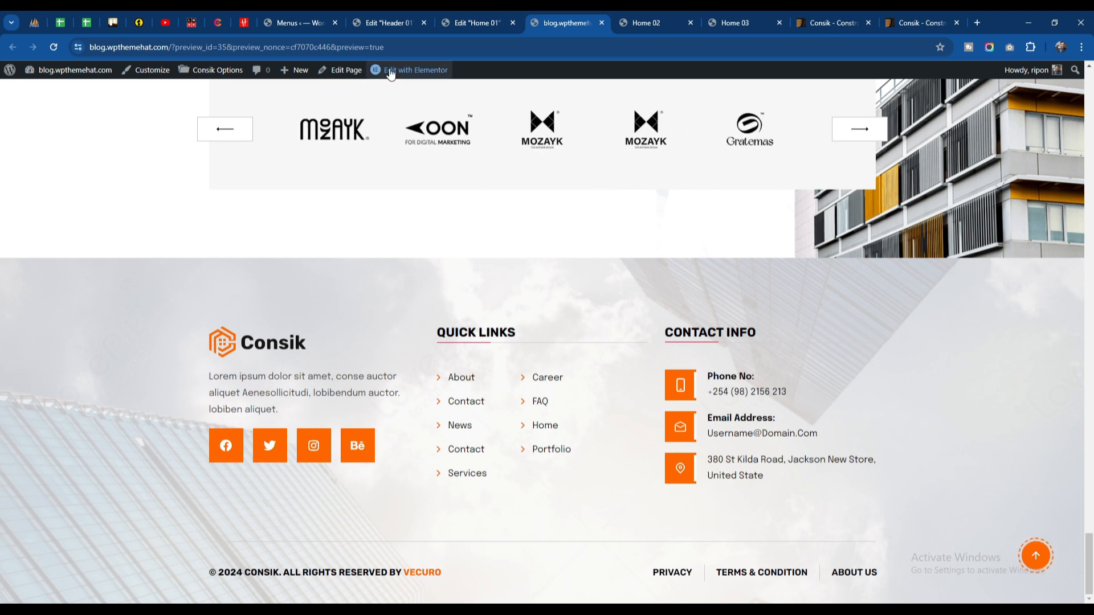
mouse_move(399, 74)
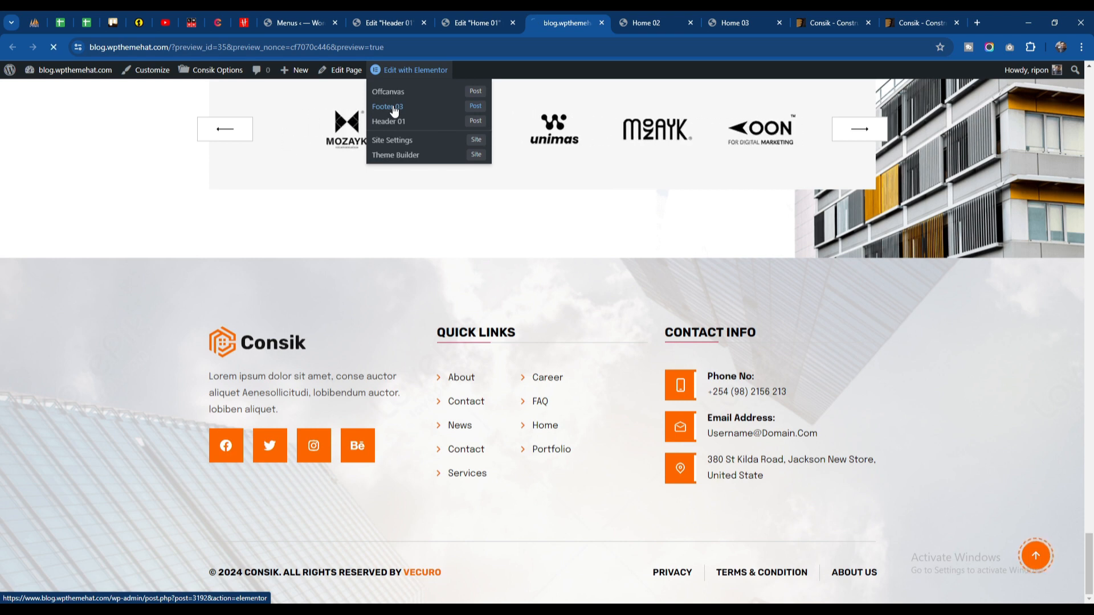
click(394, 110)
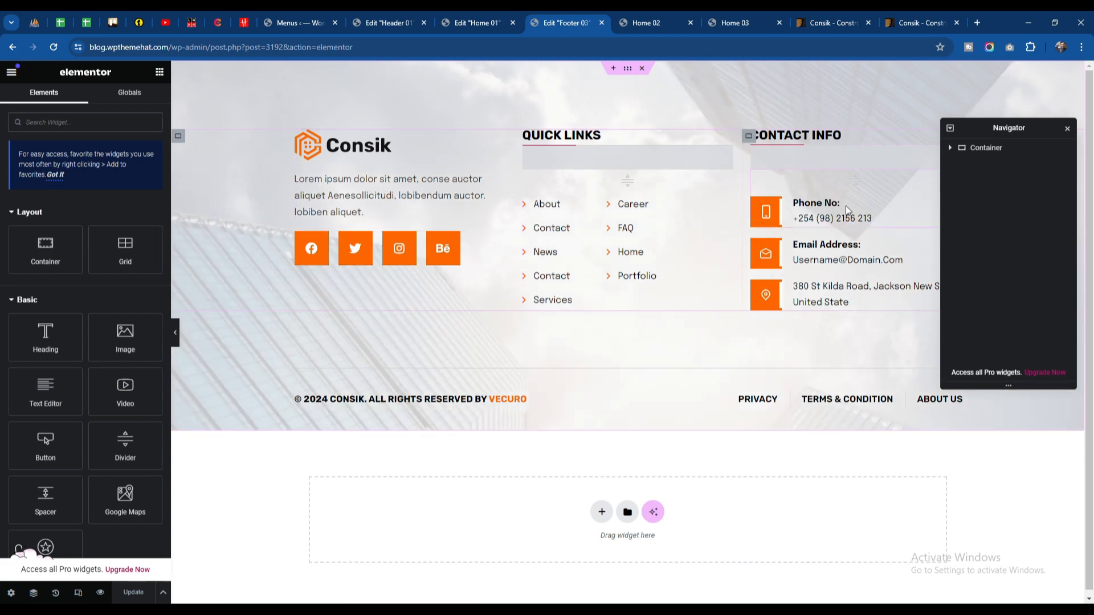
Set the logo type of the footer's site logo to White.
click(340, 156)
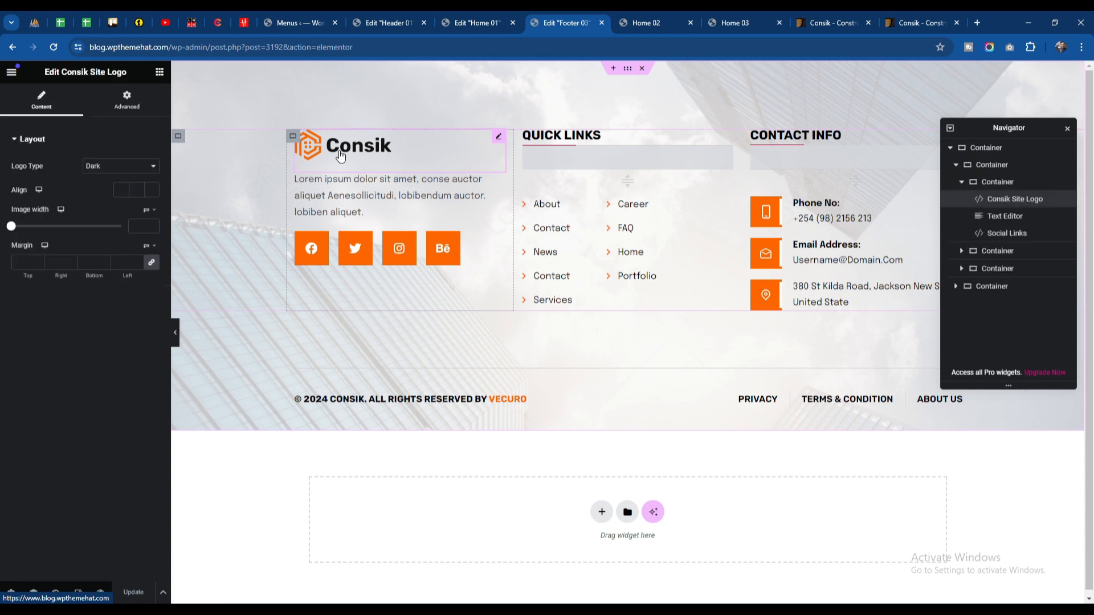
click(126, 167)
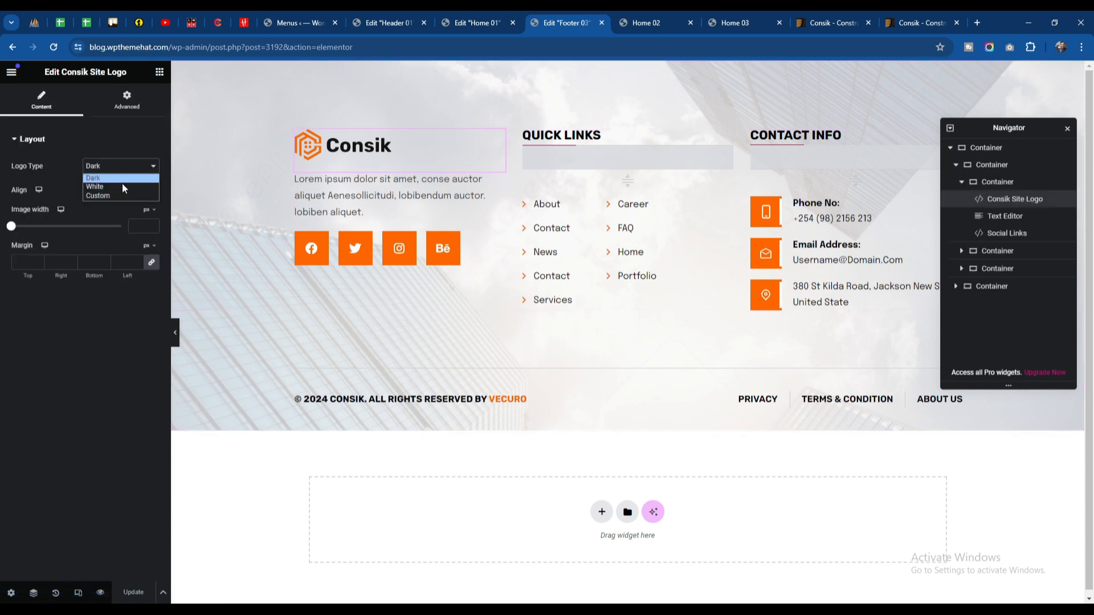
click(122, 186)
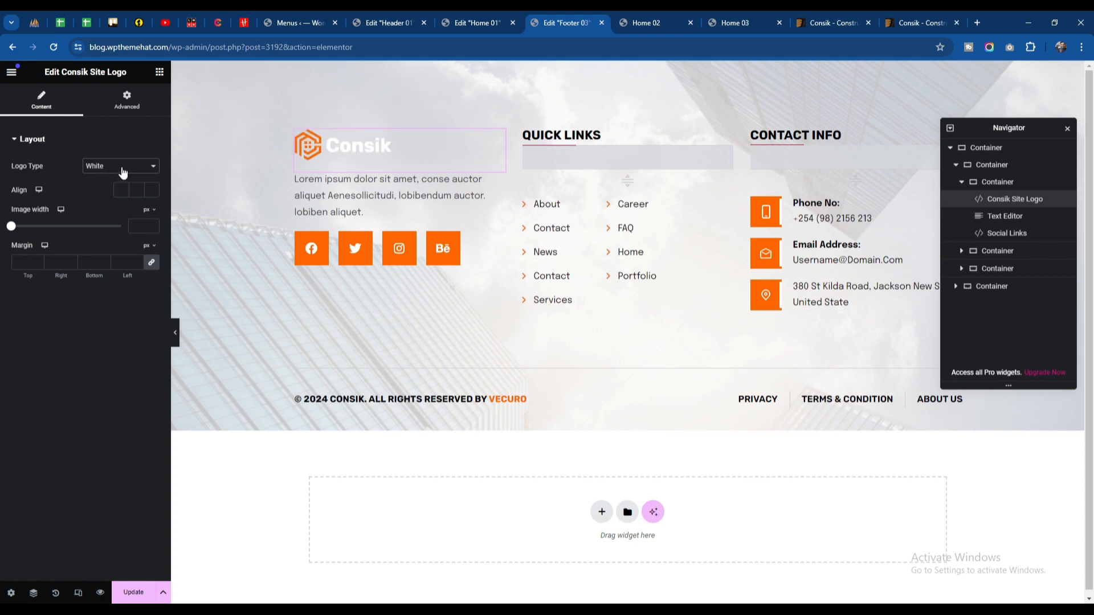
Examine the settings of the footer's text, social links, copyright, link lists and contact info boxes, plus the outer container's background style.
click(320, 179)
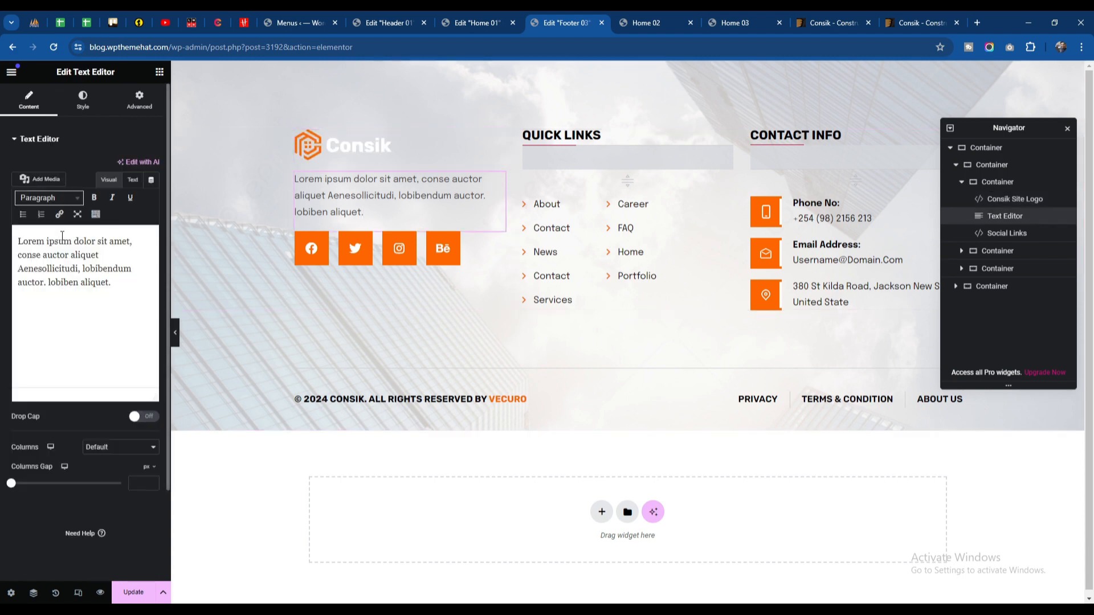
click(355, 244)
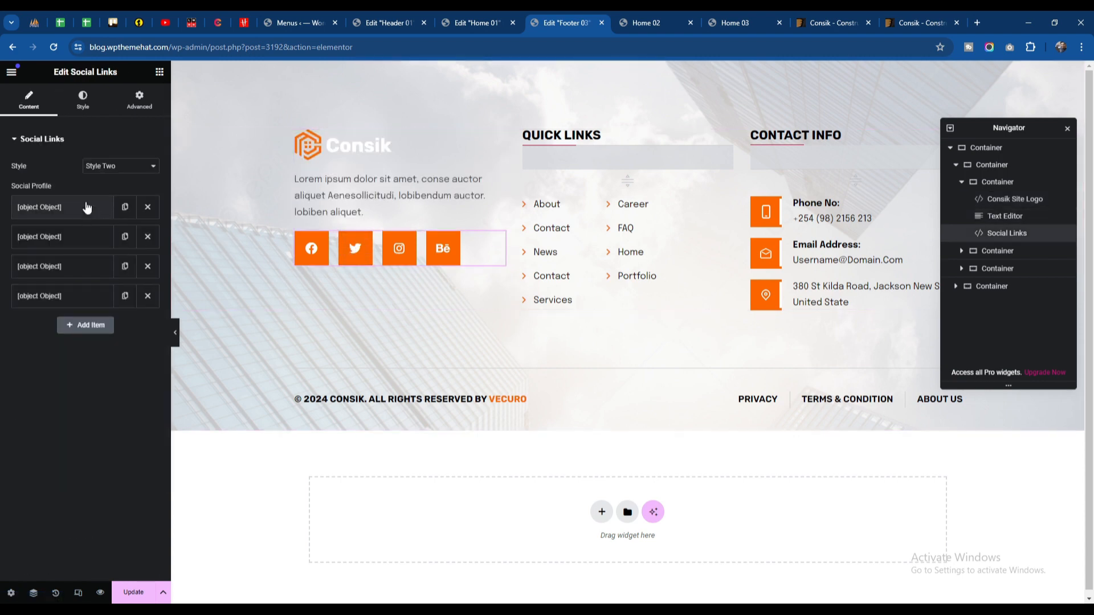
click(368, 402)
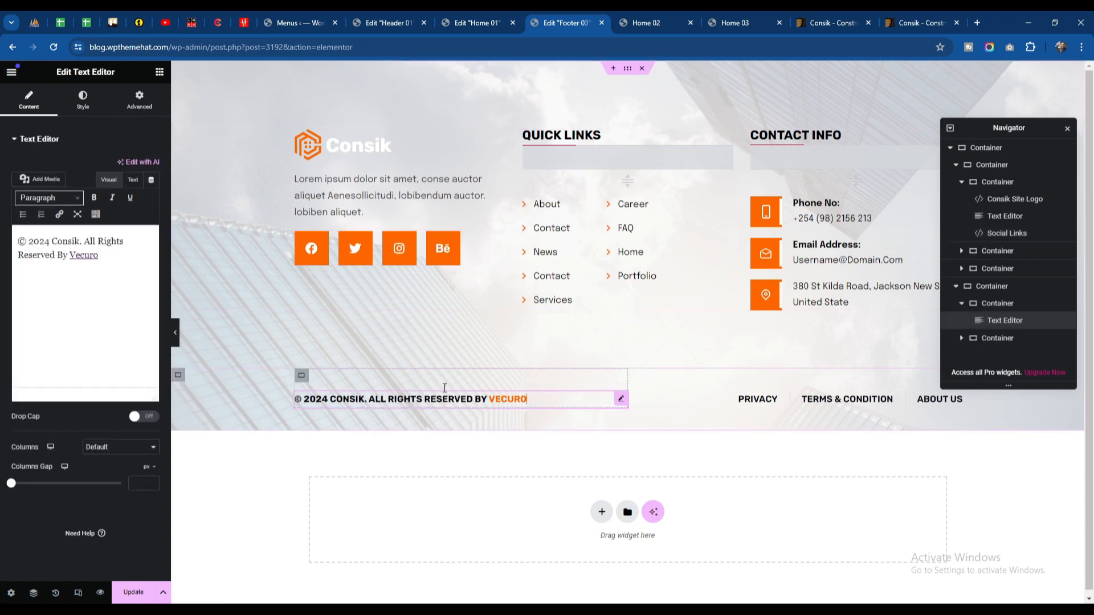
click(796, 401)
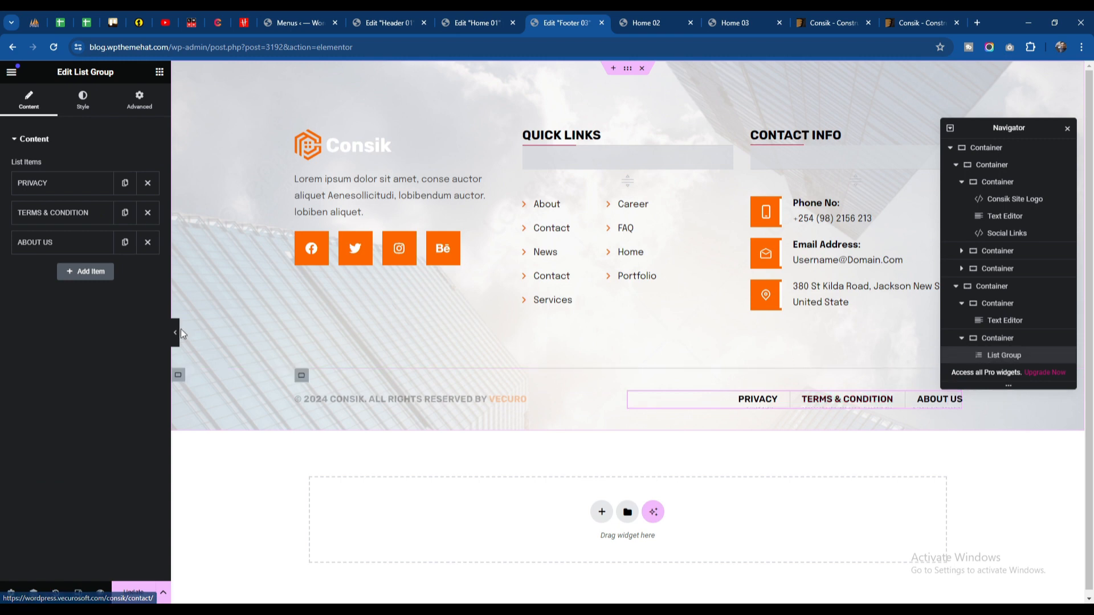
click(630, 231)
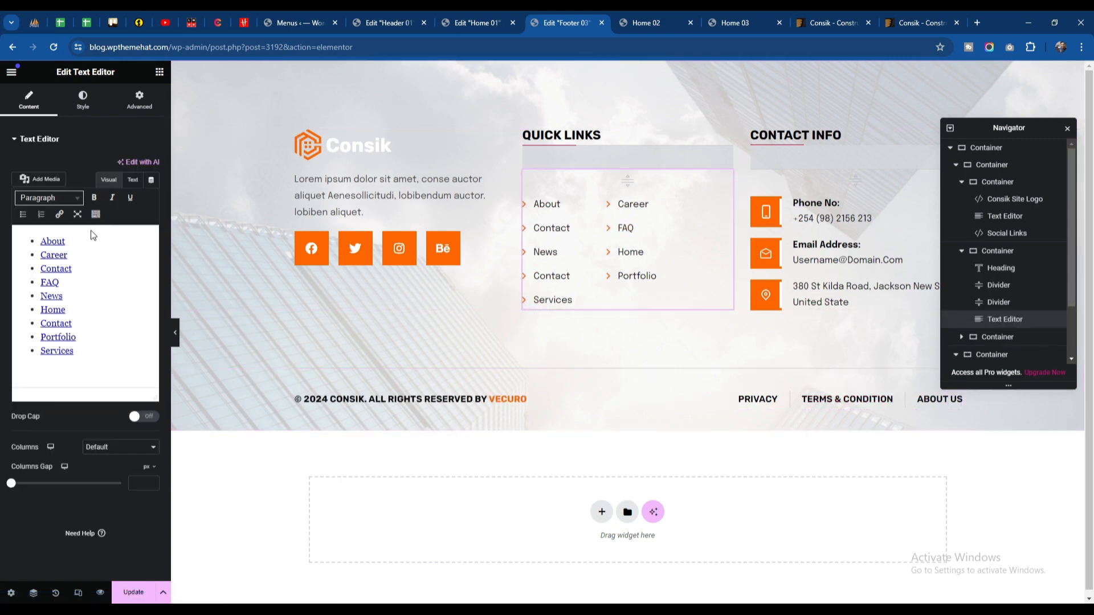
click(829, 243)
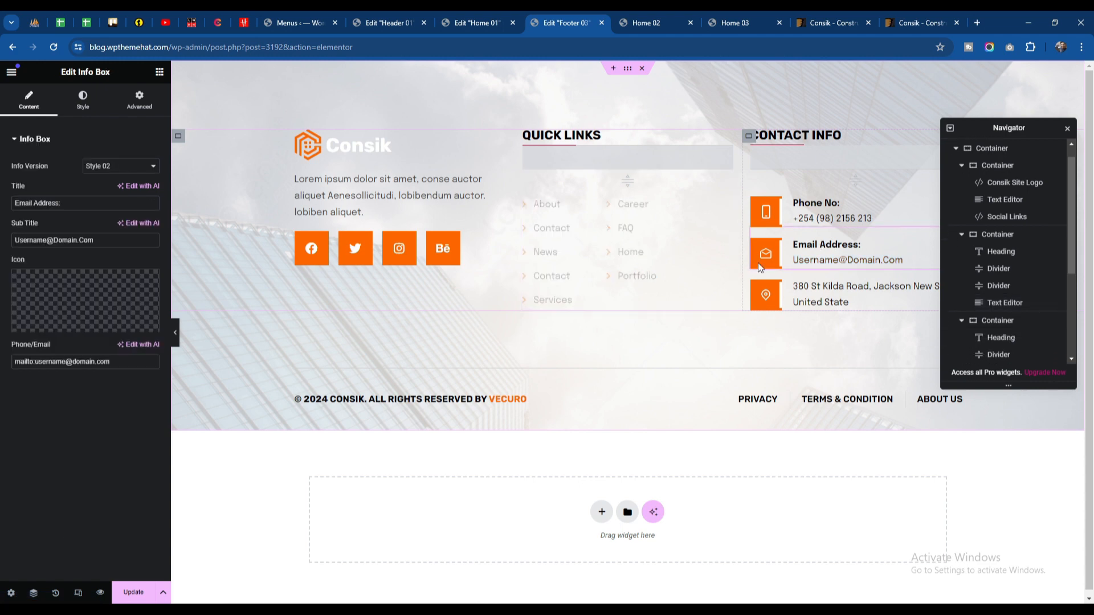
click(815, 203)
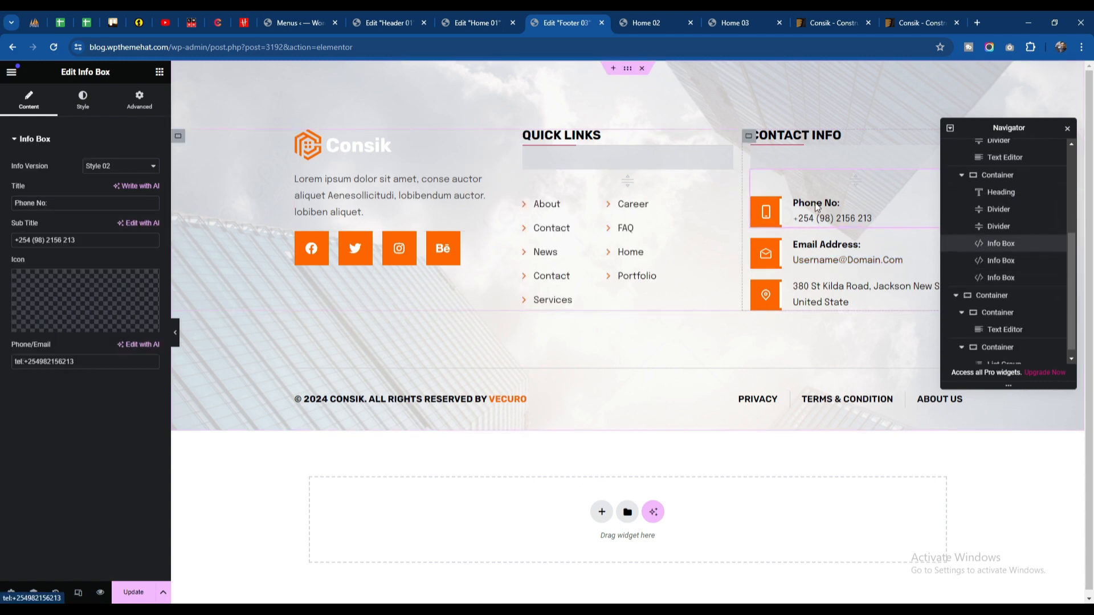
click(829, 306)
scroll(998, 250, up, 4)
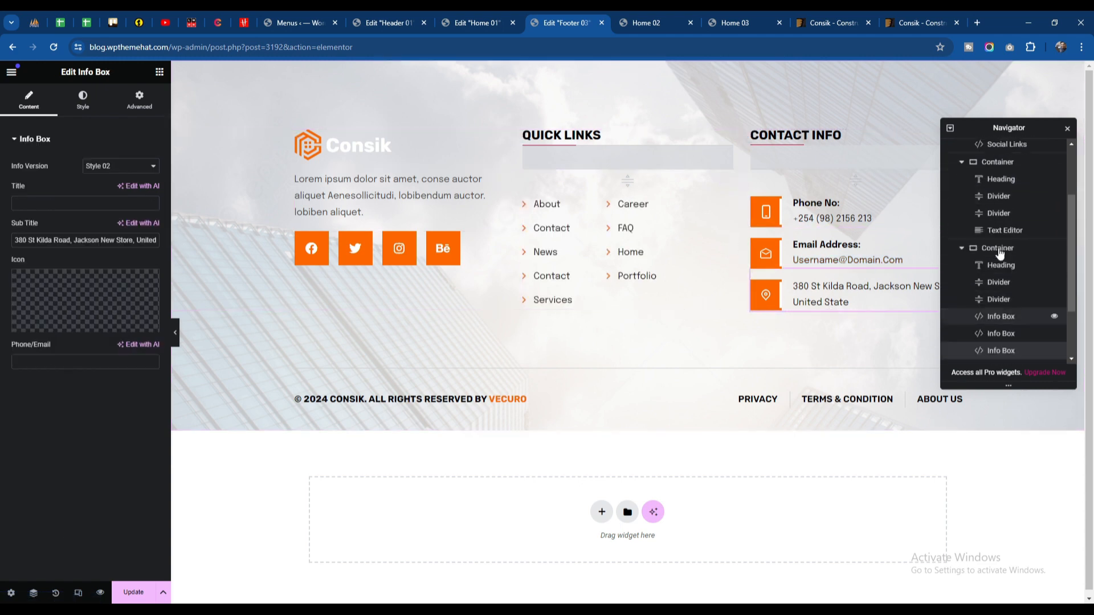
click(993, 150)
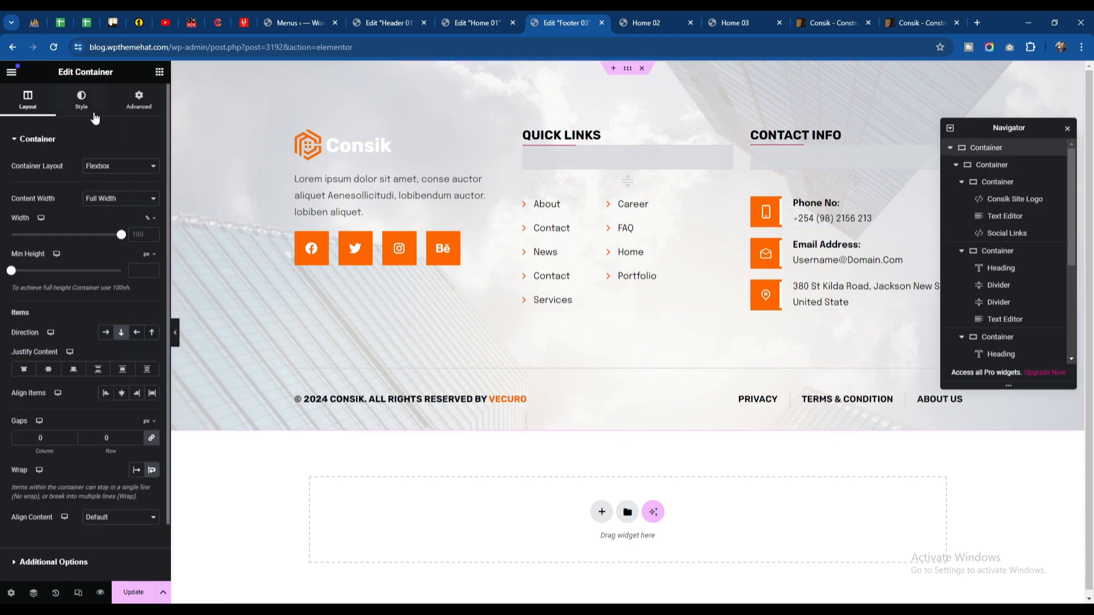
click(82, 100)
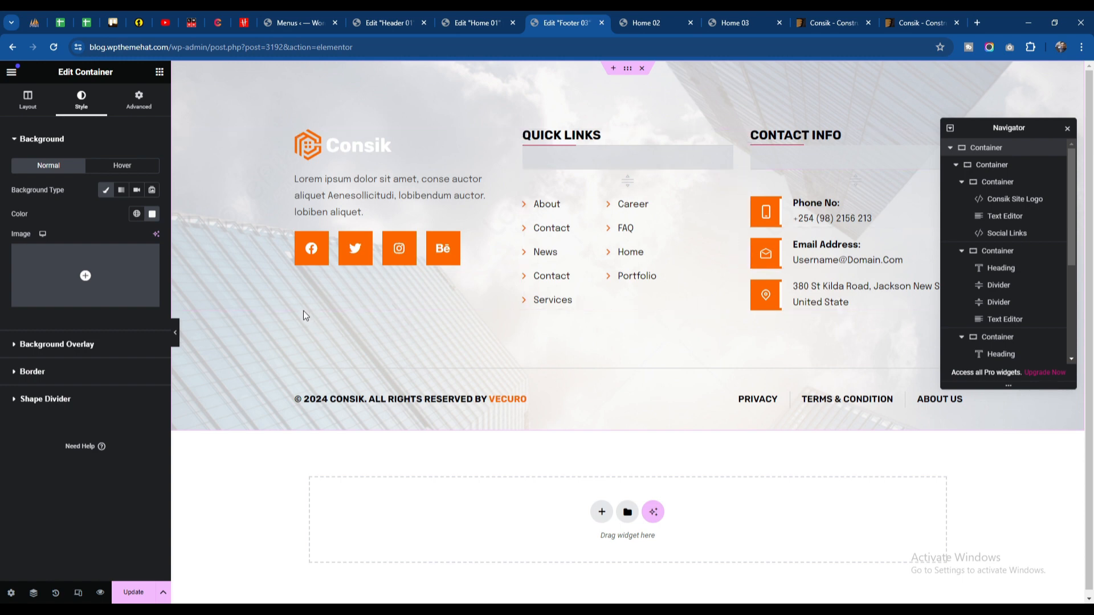
Save the Footer 03 changes and close the Home 01 and Footer 03 editors.
click(130, 593)
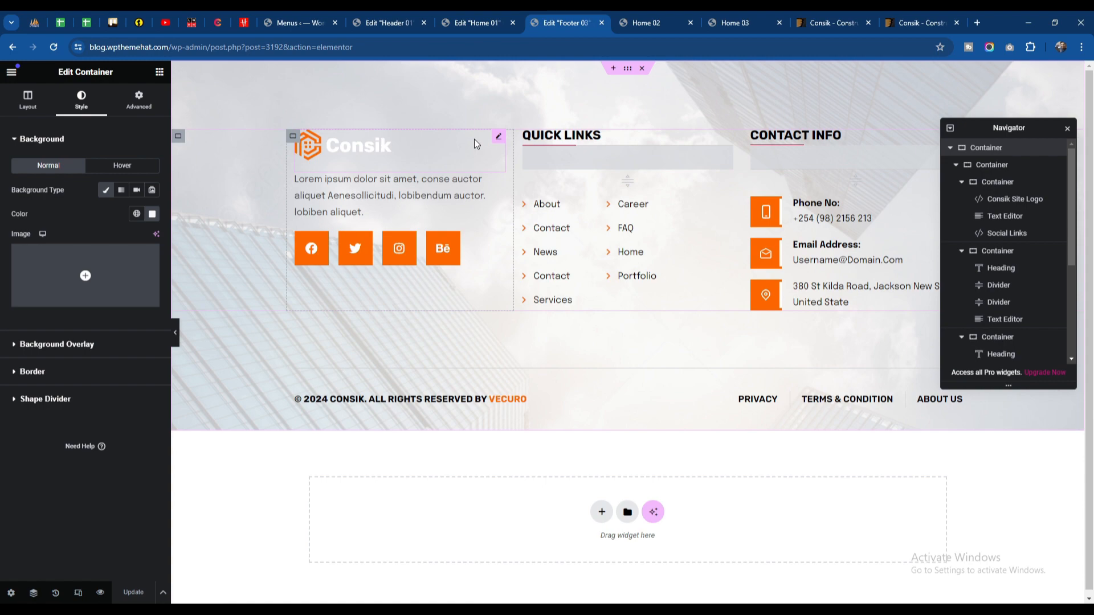
click(492, 23)
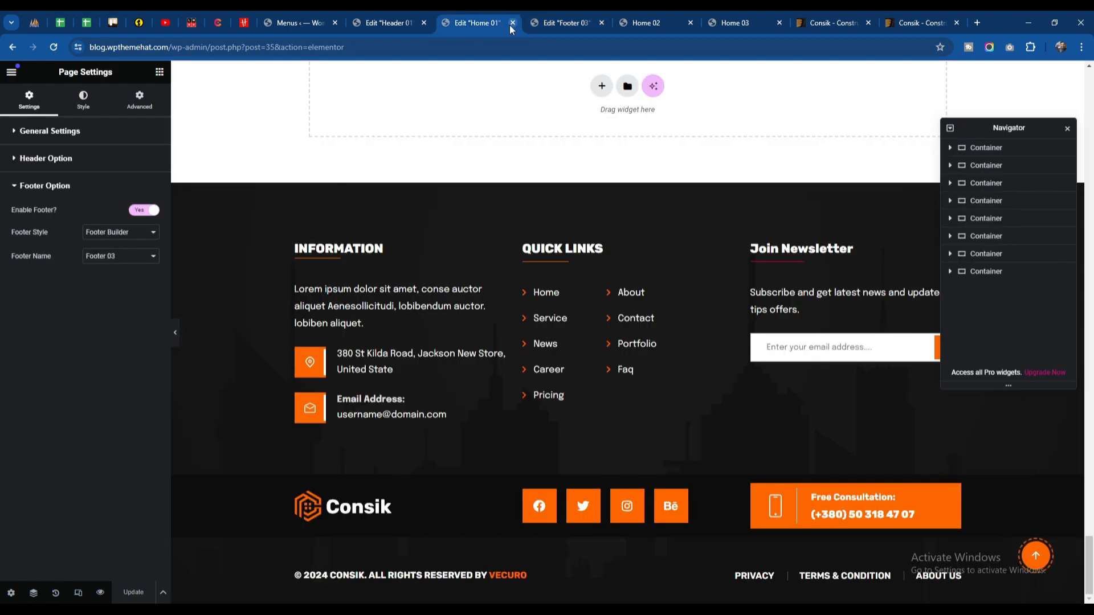
click(511, 24)
click(510, 24)
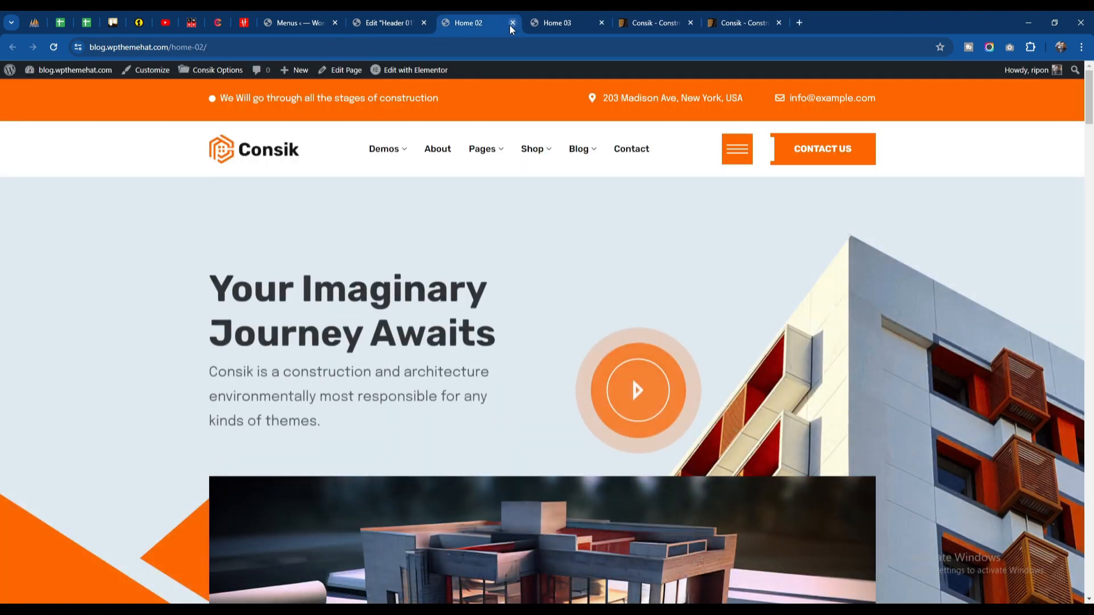
Open the Contact page from Home 02 and the Blog page from Home 03.
click(625, 155)
click(652, 18)
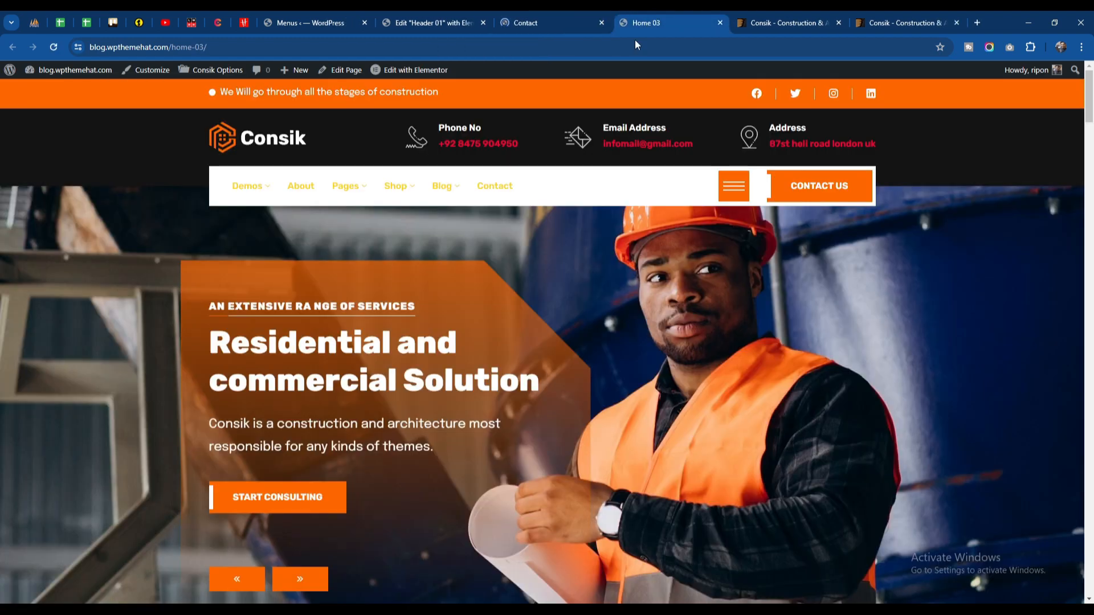
mouse_move(442, 186)
click(447, 223)
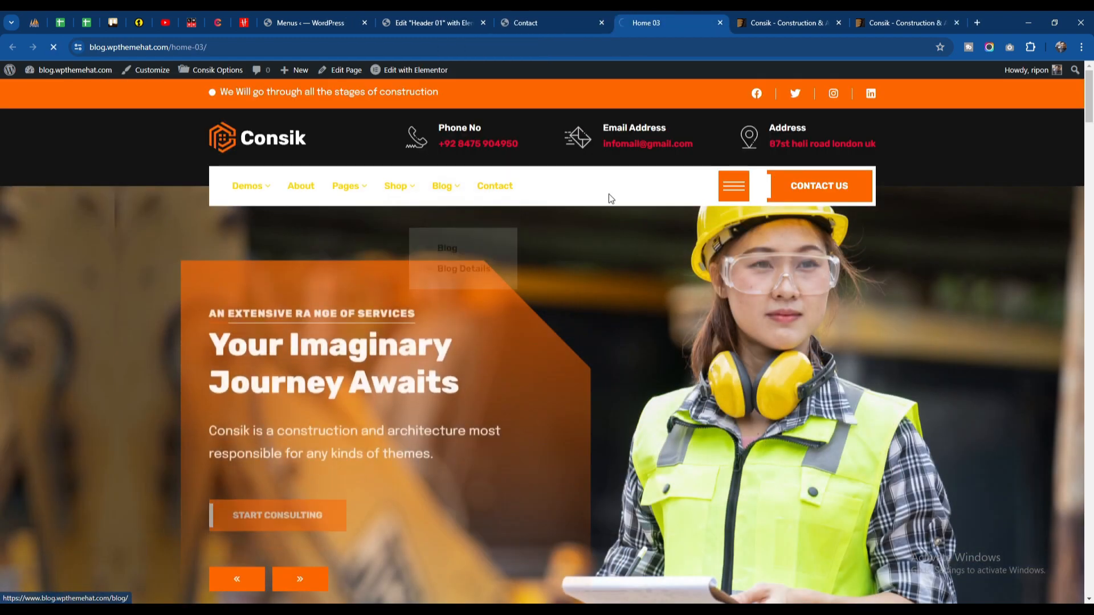
Look through the Blog and Contact pages from header to footer to compare their content and footer design.
scroll(496, 204, down, 10)
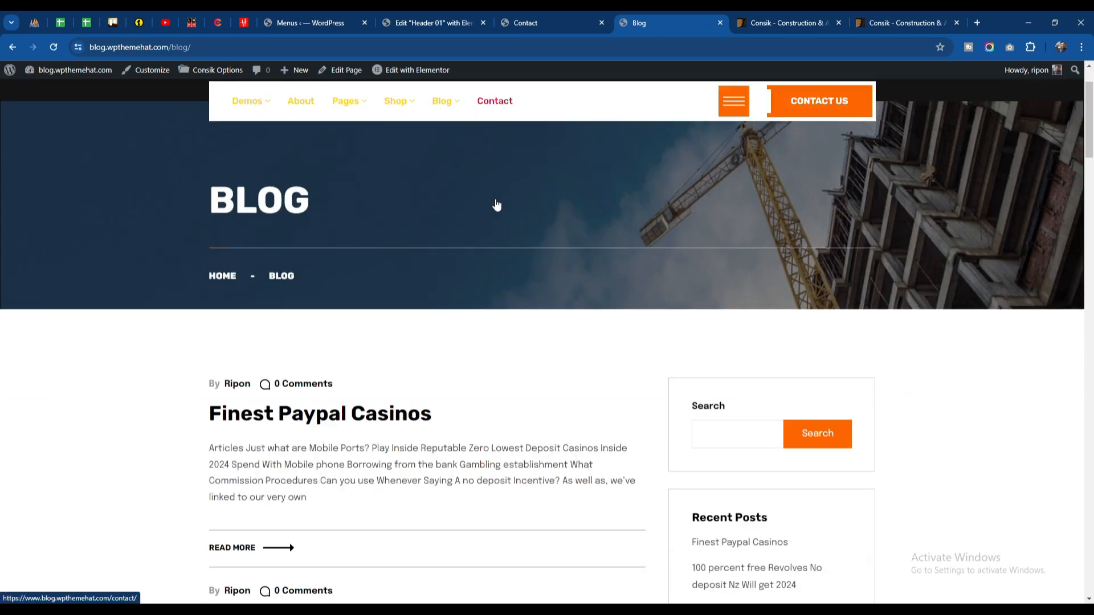
scroll(496, 203, up, 10)
scroll(496, 203, down, 12)
scroll(495, 201, down, 15)
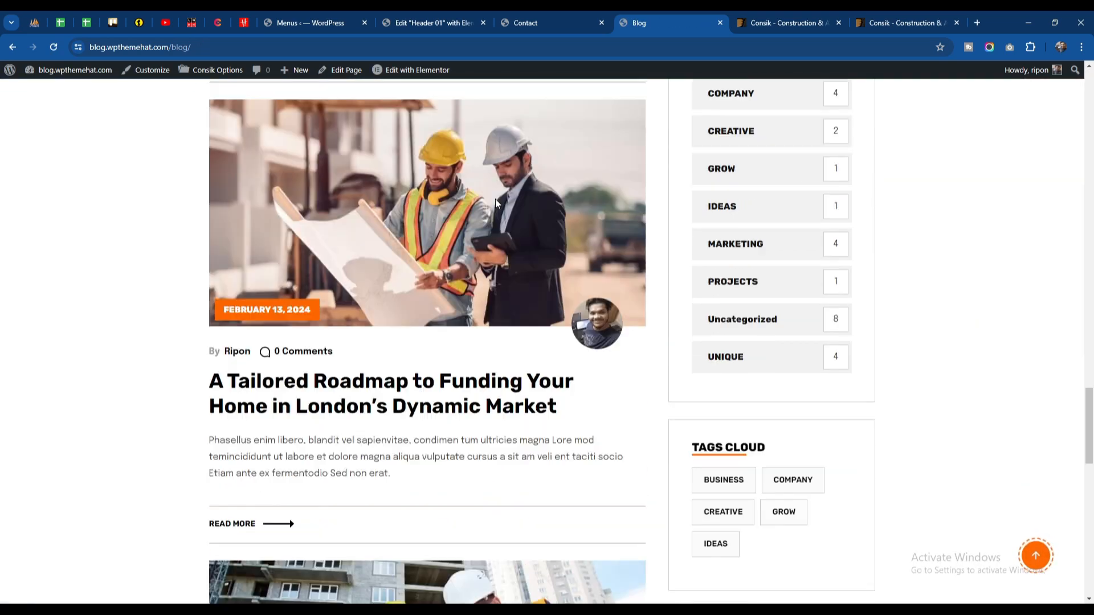
key(ctrl+Page_Up)
scroll(540, 95, down, 20)
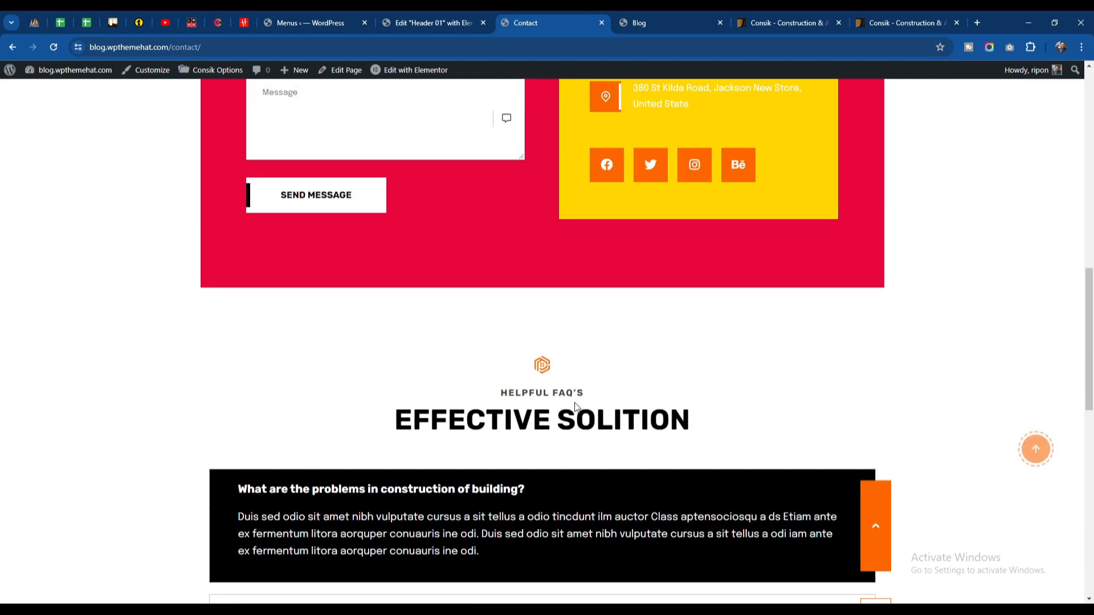
key(ctrl+Page_Down)
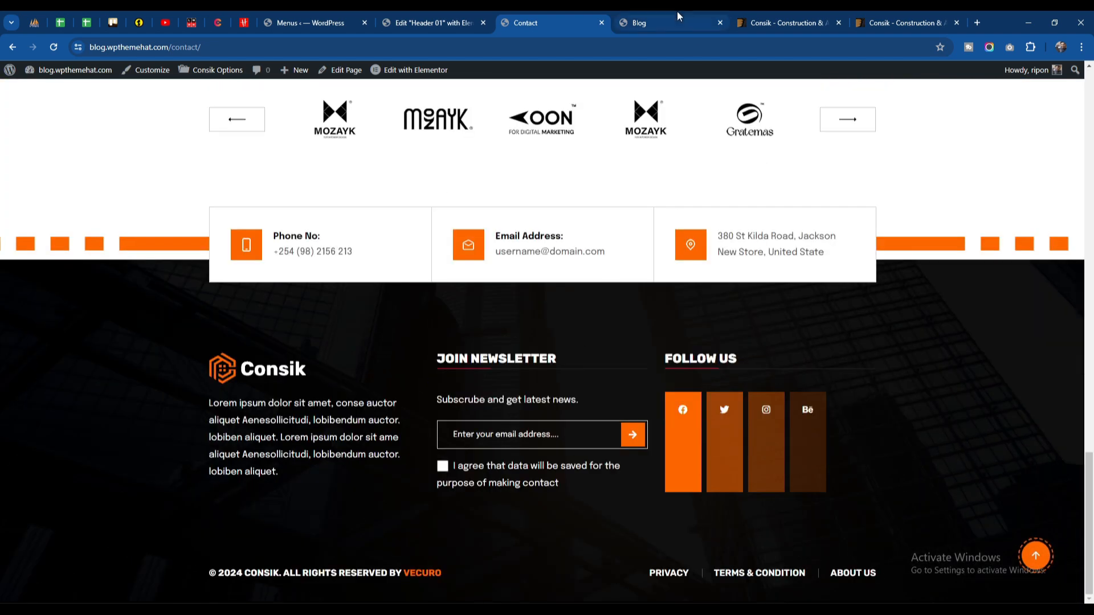
click(532, 24)
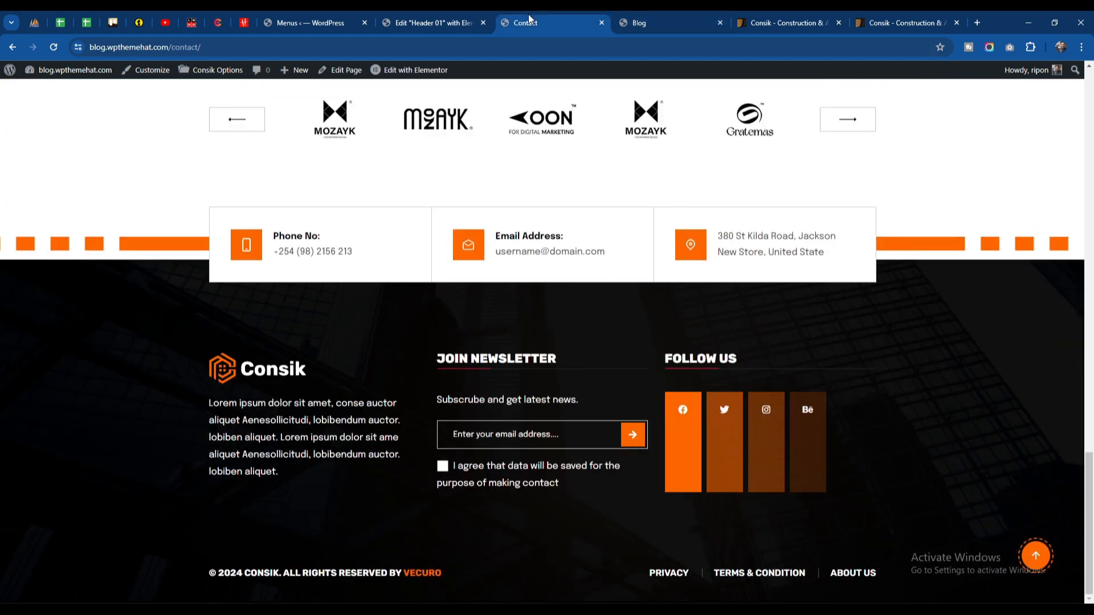
click(641, 23)
Open the Shop page from the Blog page's site navigation in a new tab and view it.
scroll(549, 241, up, 15)
scroll(549, 240, up, 7)
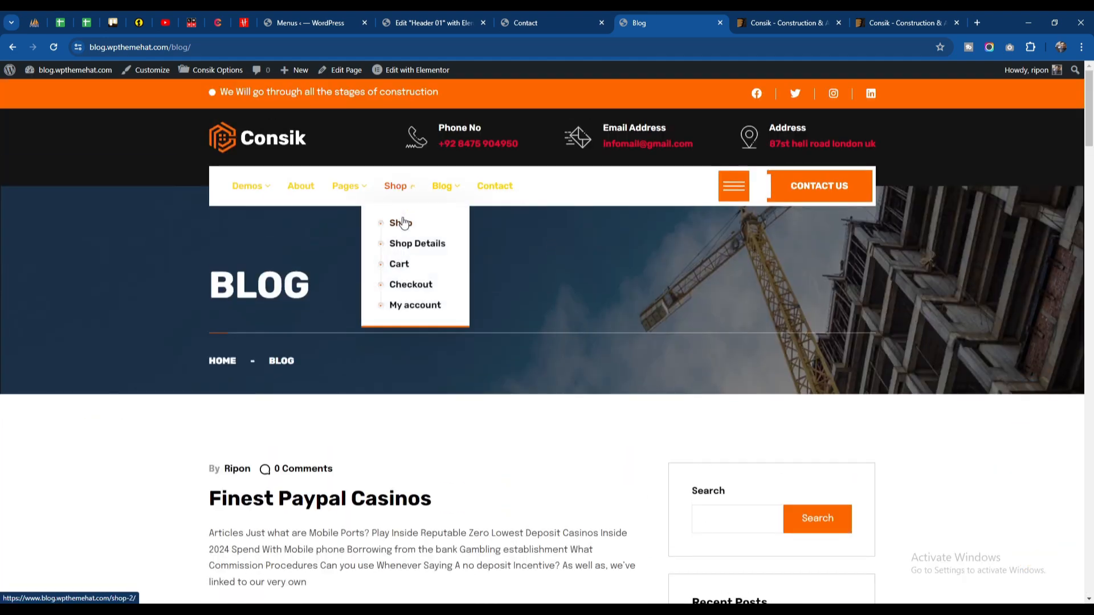
middle_click(404, 222)
click(677, 23)
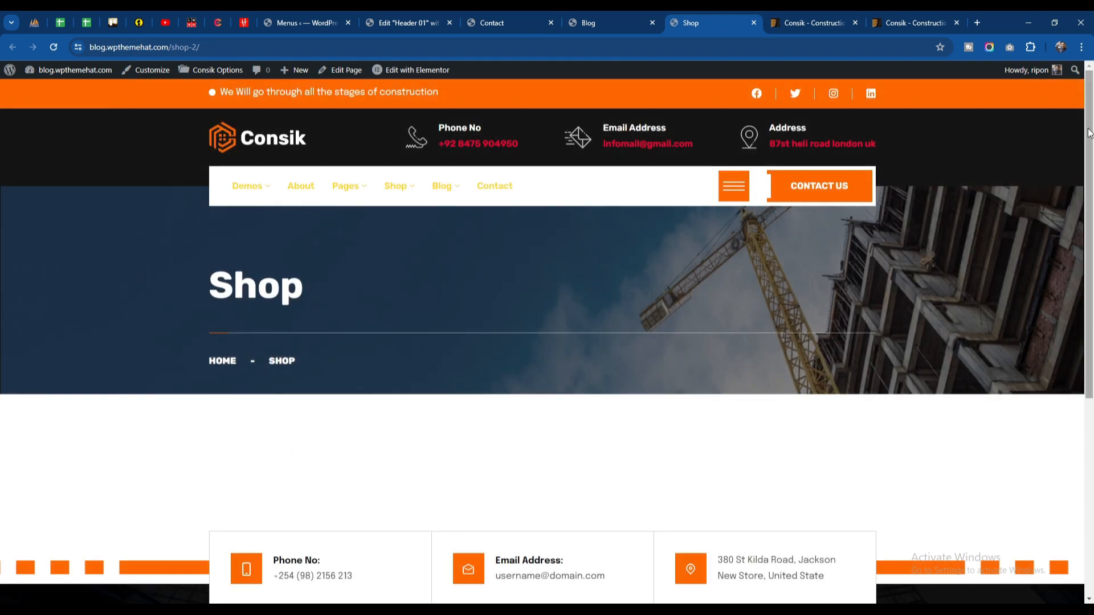
Load the Shop page at /shop/ instead of /shop-2/ and look through it from the header to the footer.
drag(189, 48, 254, 263)
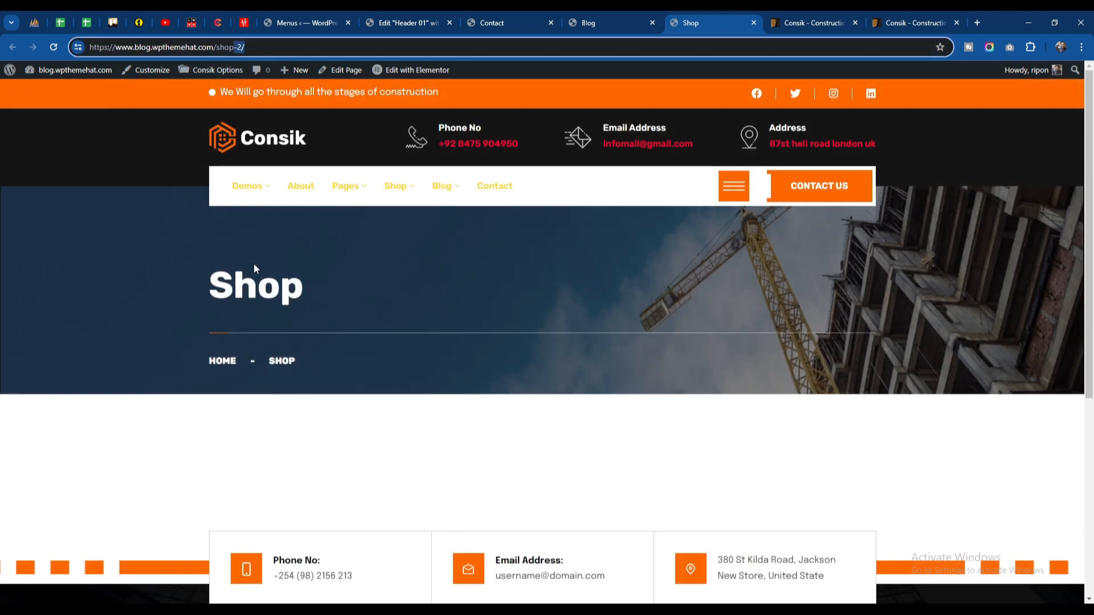
key(BackSpace)
key(Return)
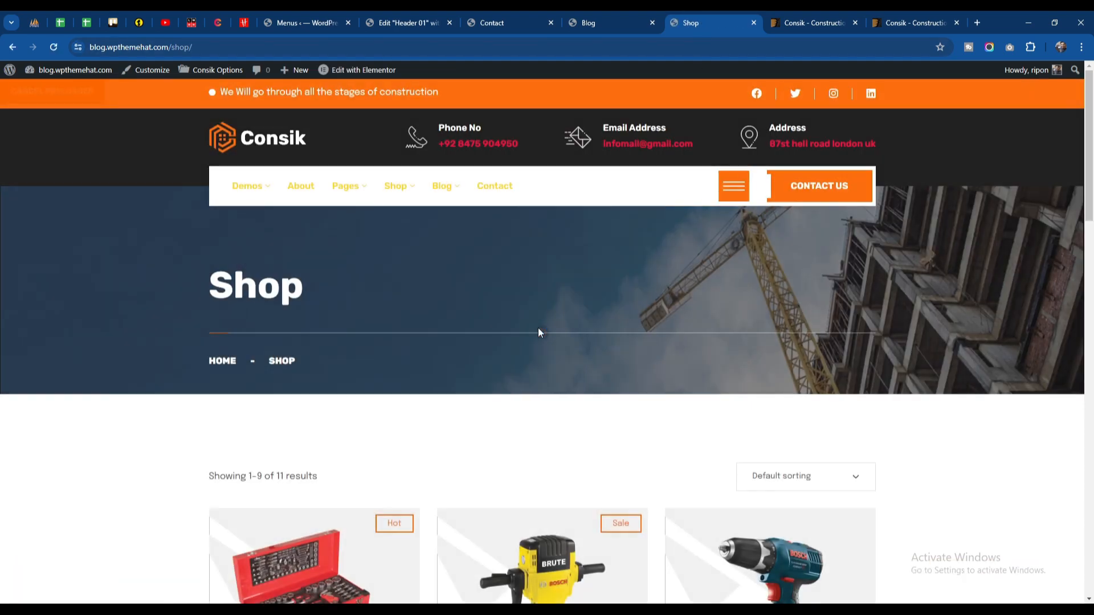
scroll(539, 332, down, 20)
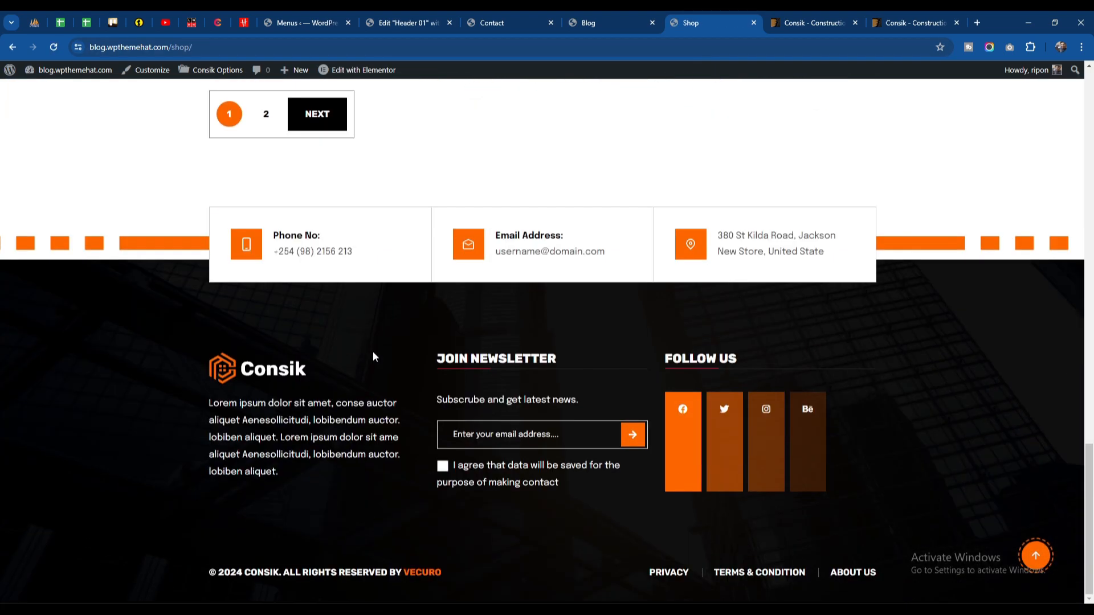
scroll(373, 356, up, 13)
scroll(678, 453, up, 10)
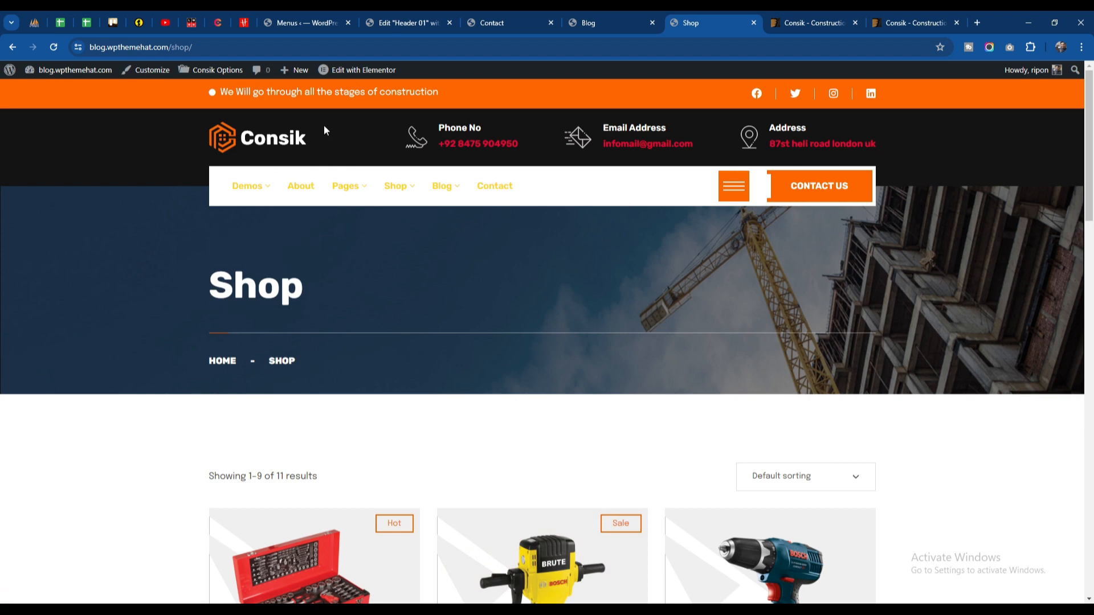
Open the Header section of Consik Options and view the headers available for selection.
click(319, 23)
mouse_move(39, 103)
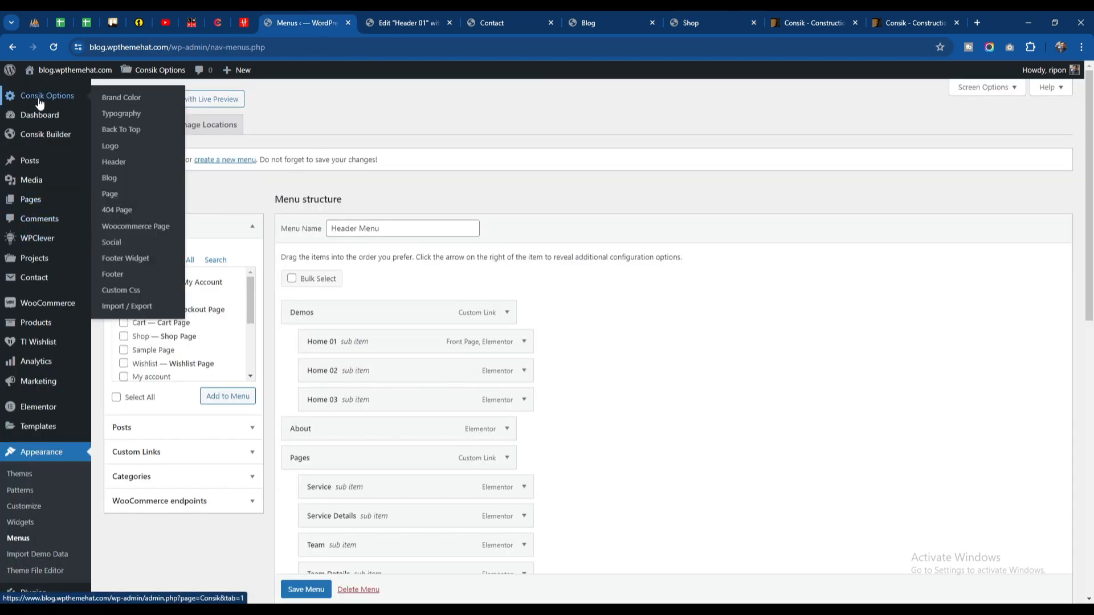
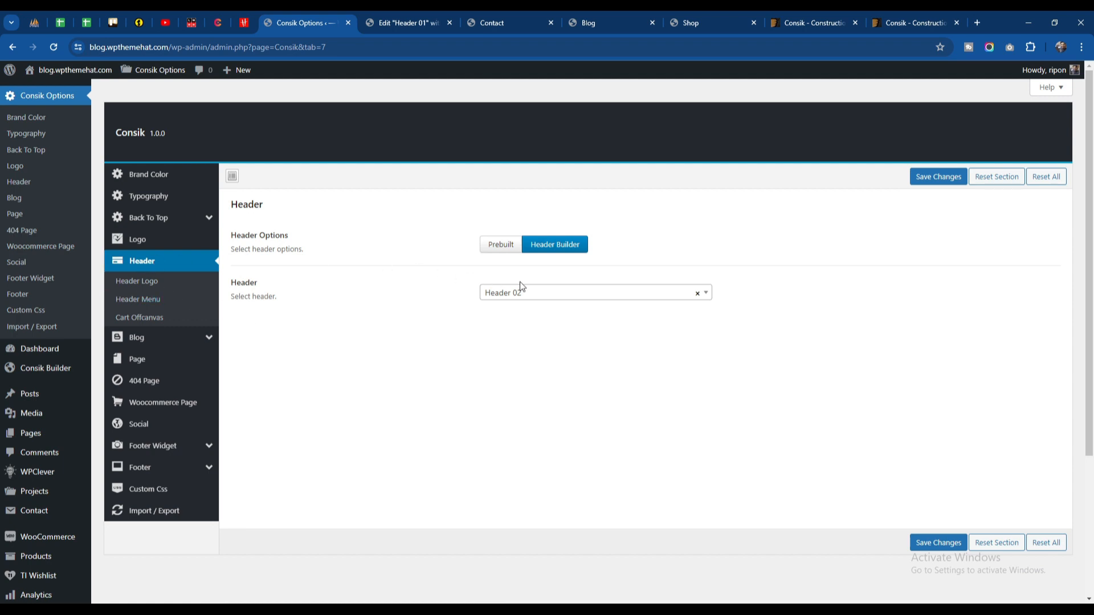
click(524, 295)
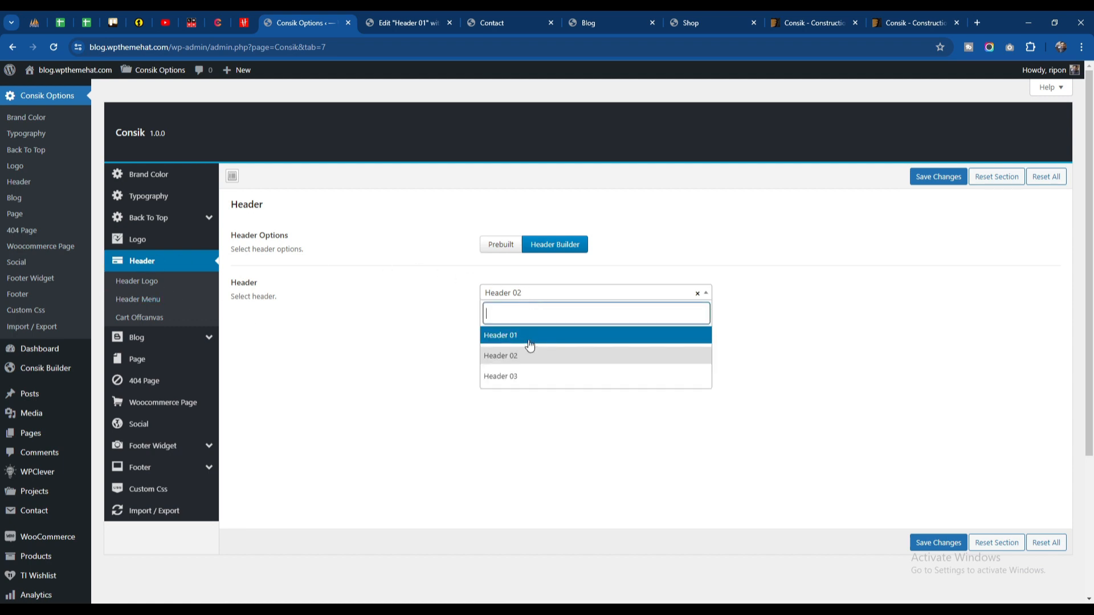
click(401, 357)
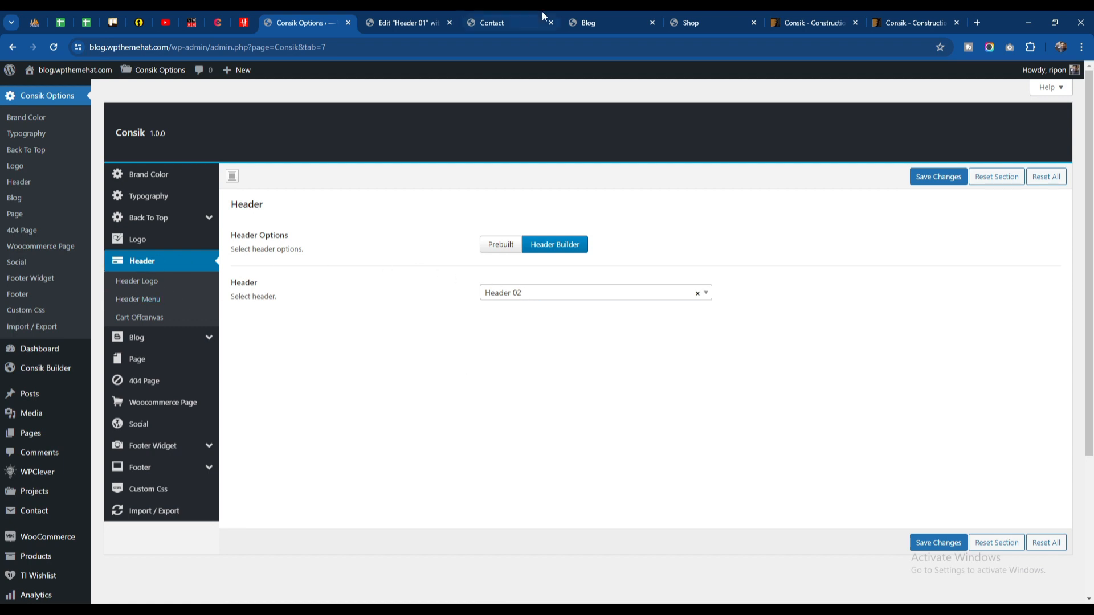
Reload the Contact page, check the header on the Contact and Shop pages, and view the Shop header's Pages submenu.
click(524, 21)
key(F5)
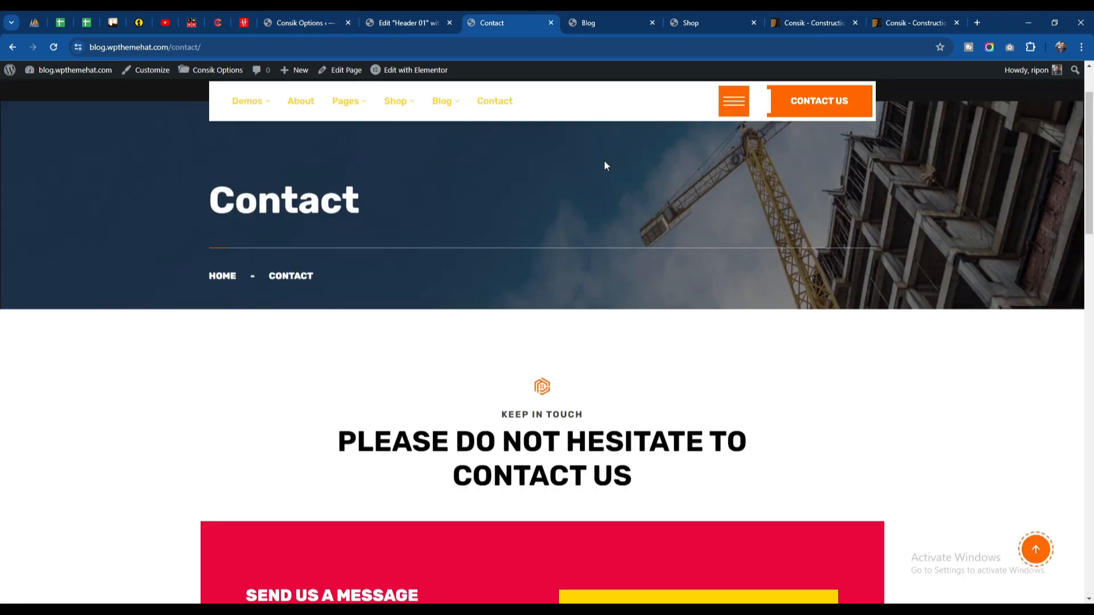
click(609, 17)
click(676, 18)
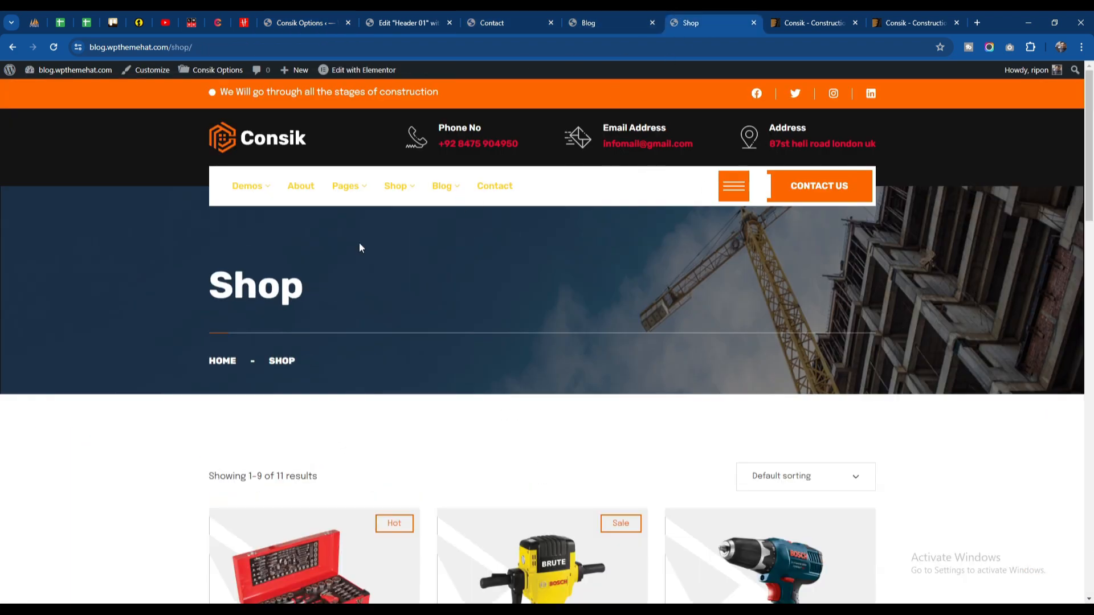
mouse_move(356, 187)
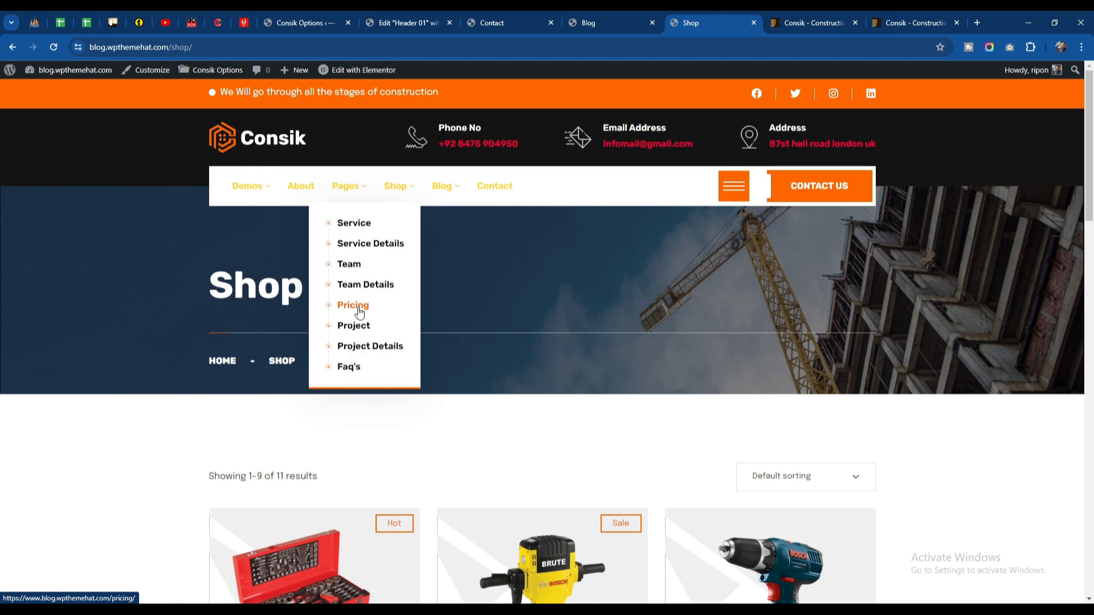
Open Consik's Header Builder list in a new tab and view the available headers.
click(310, 18)
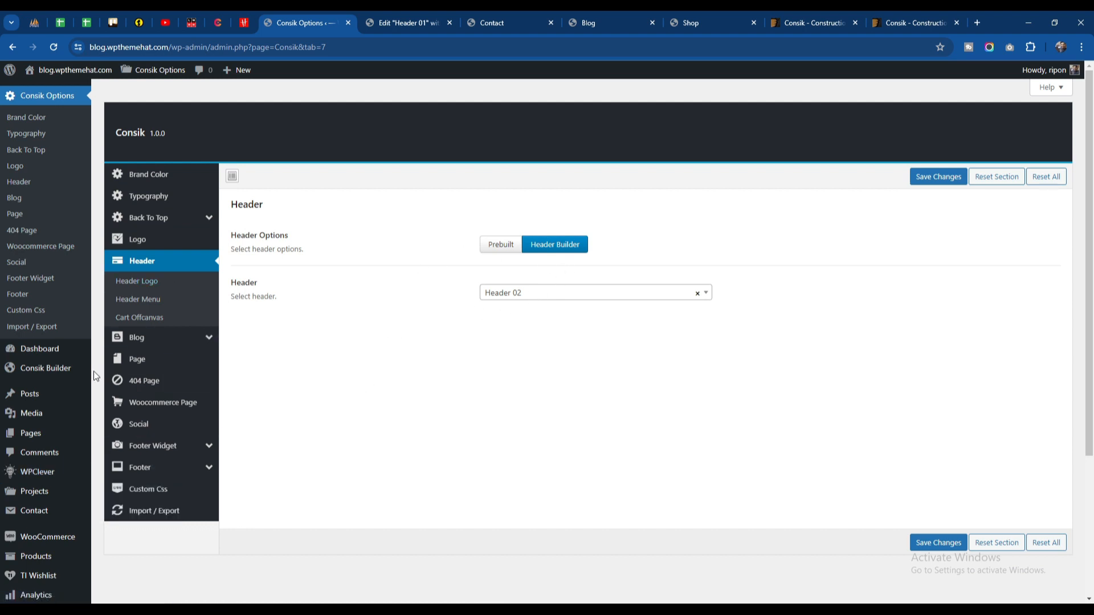
mouse_move(44, 369)
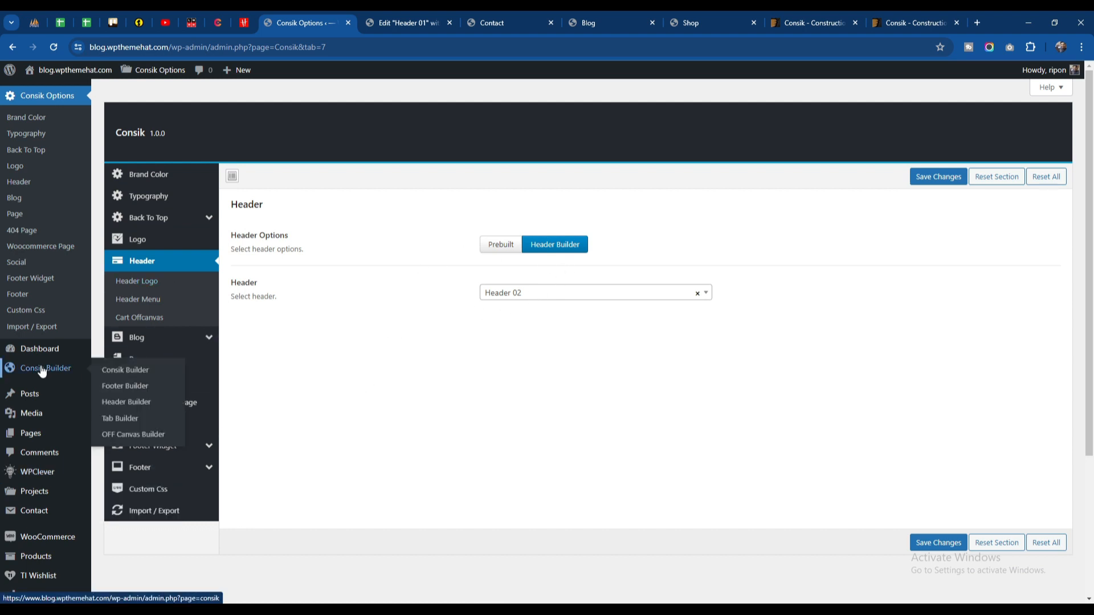
right_click(122, 408)
click(149, 418)
click(380, 23)
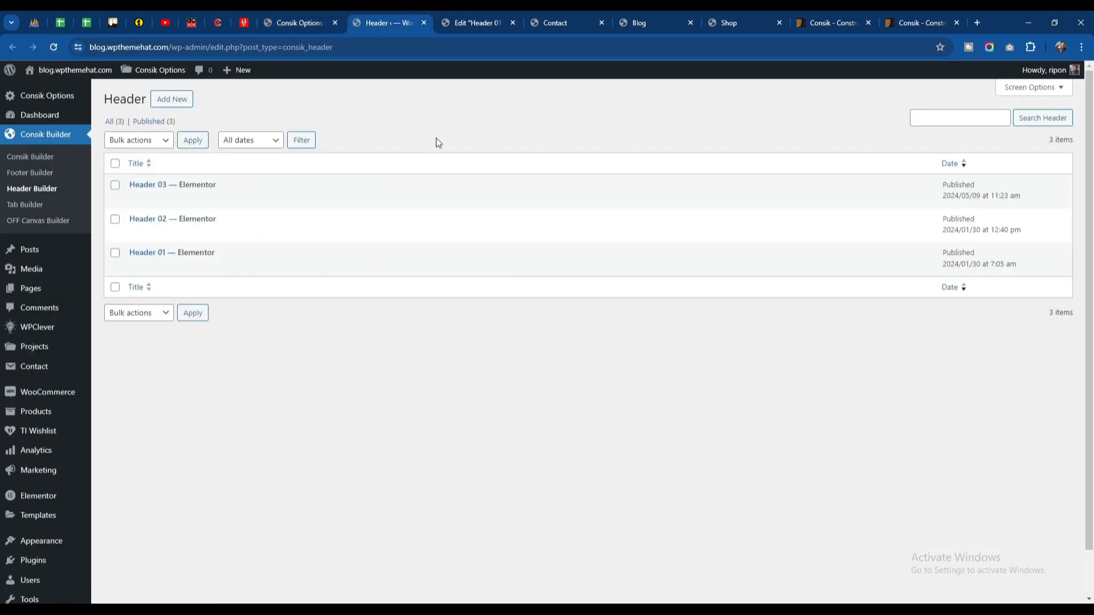
From Consik Options, open the Footer Builder list in a new tab and view the available footers.
click(300, 23)
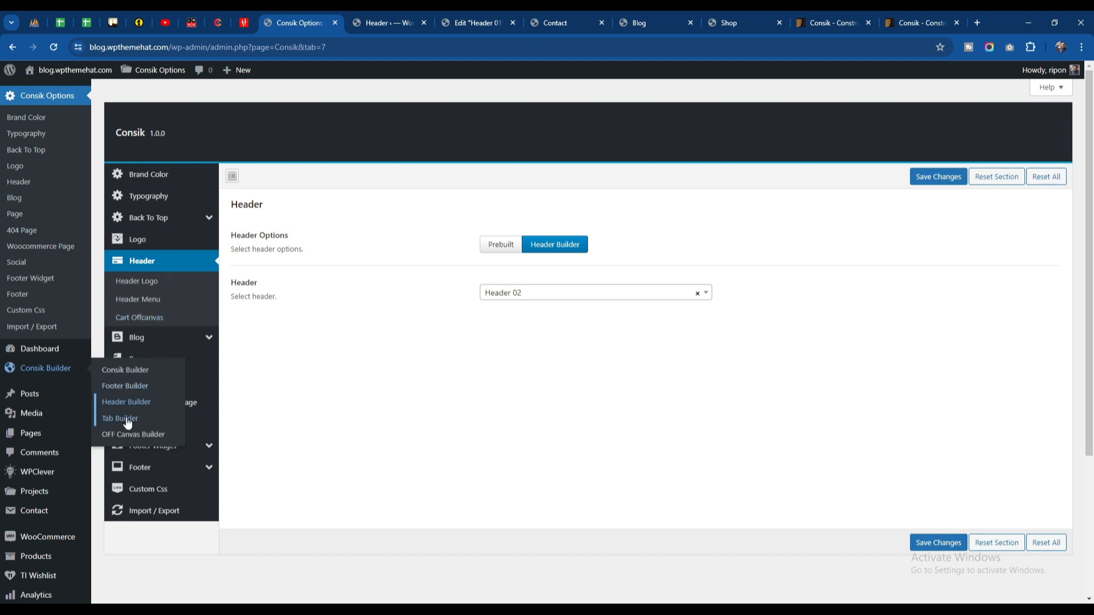
right_click(120, 387)
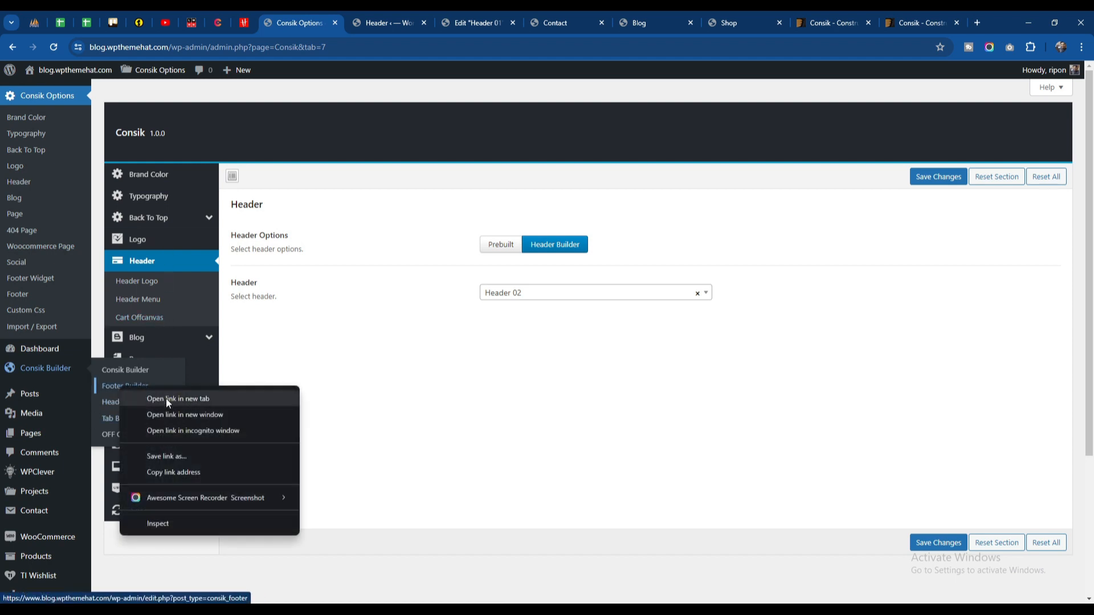
click(166, 398)
click(447, 20)
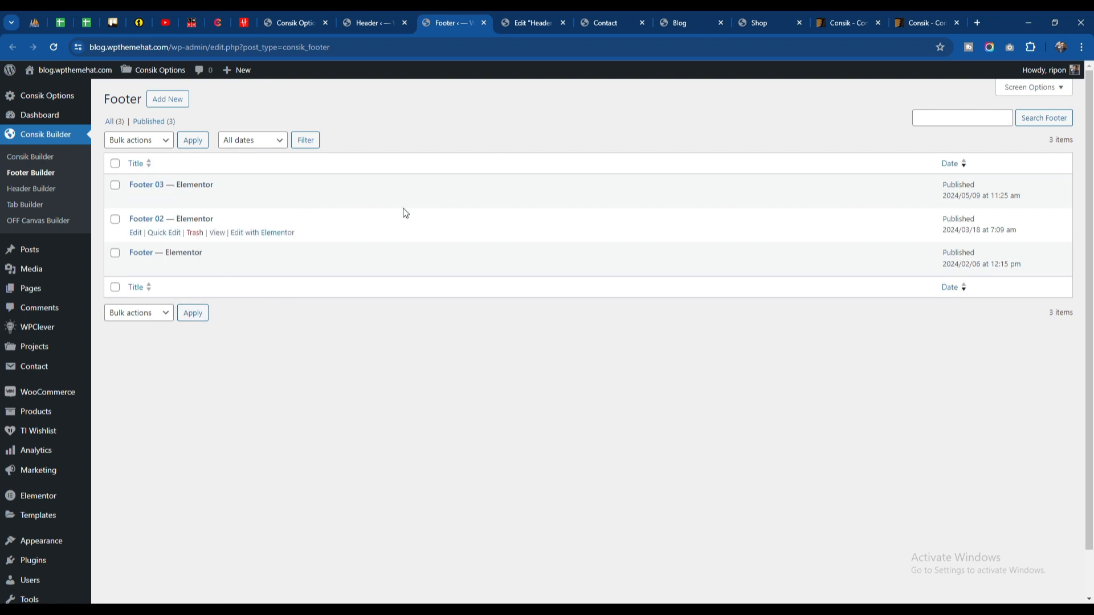
Open the Footer section of Consik Options and list the footers available for selection.
click(298, 13)
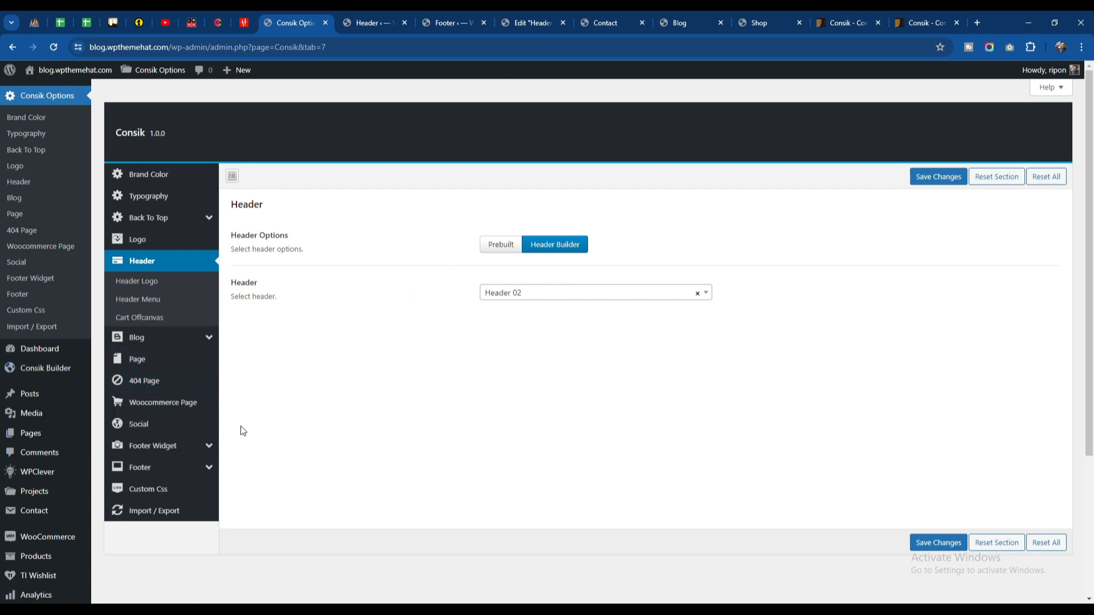
click(158, 453)
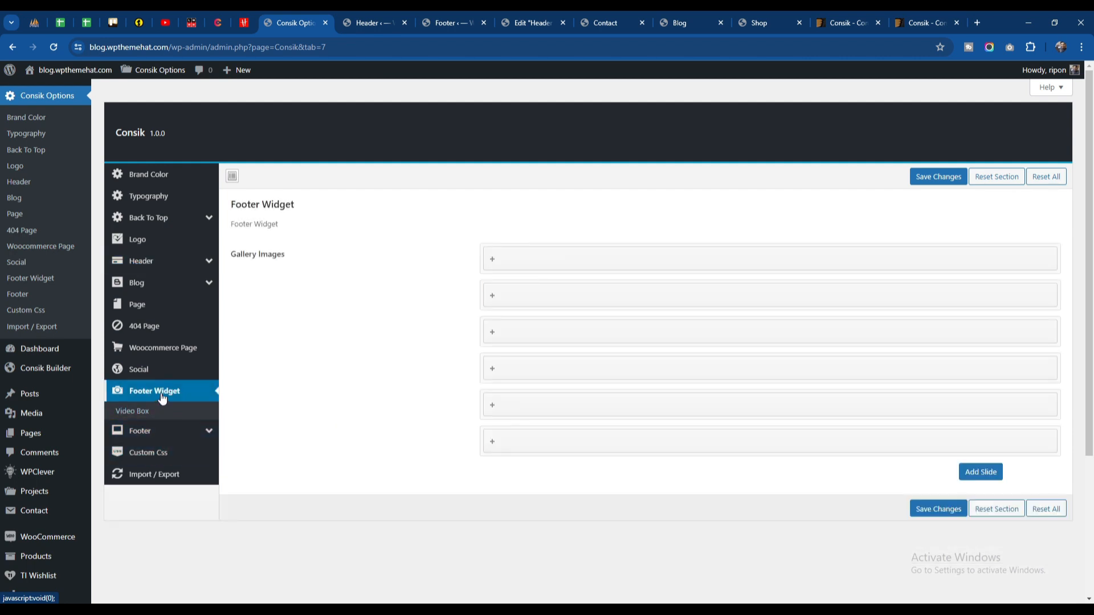
click(146, 431)
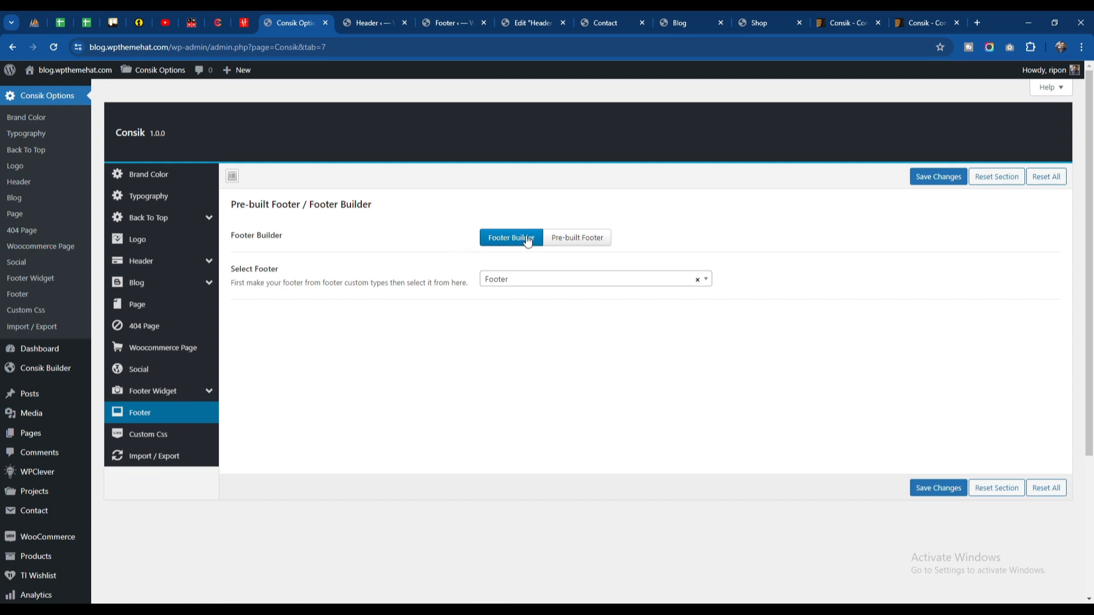
click(521, 285)
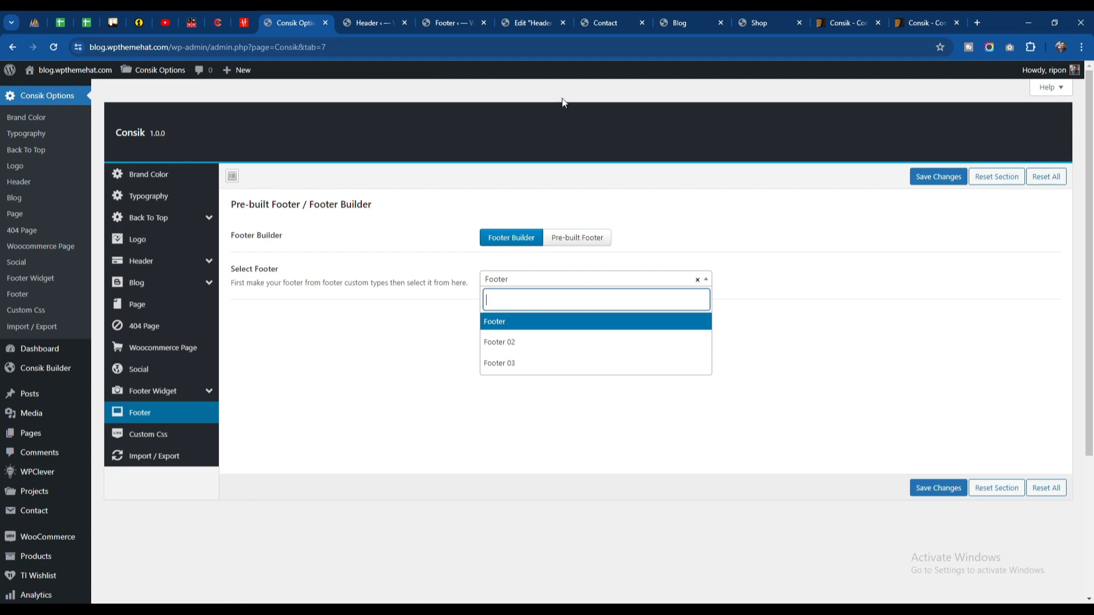
Check the current footer design on the Contact, Blog and Shop pages.
click(578, 23)
scroll(607, 295, down, 15)
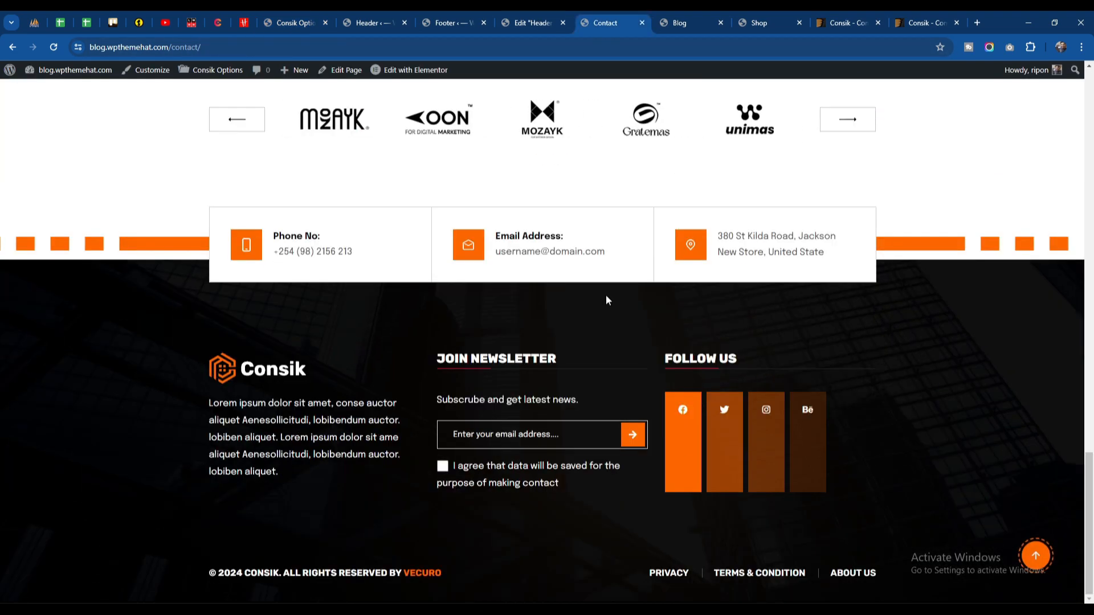
click(678, 23)
scroll(672, 412, down, 15)
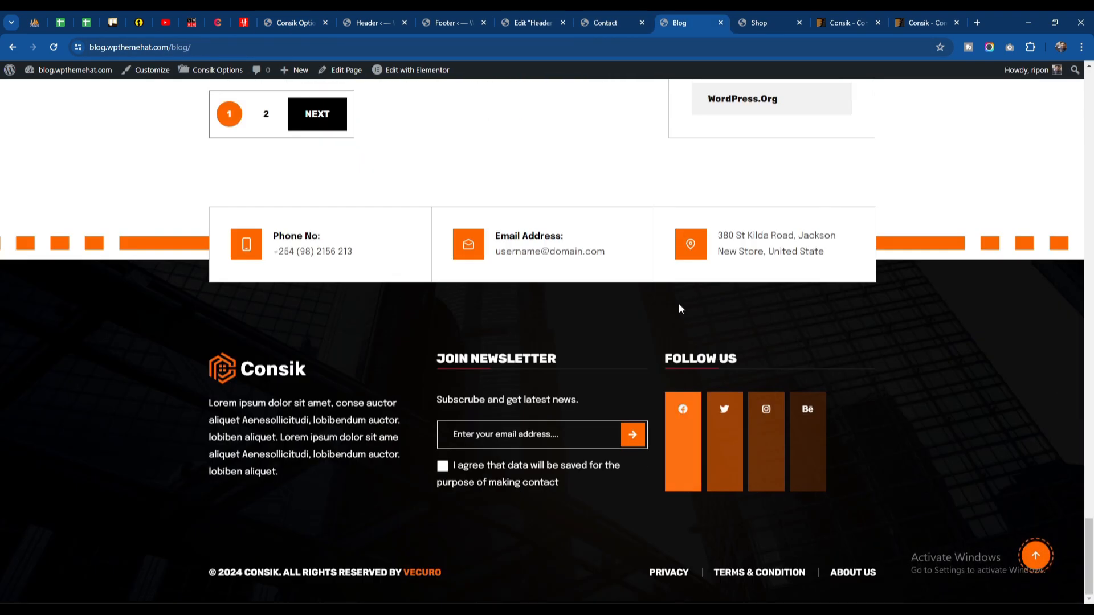
click(758, 23)
scroll(425, 228, down, 15)
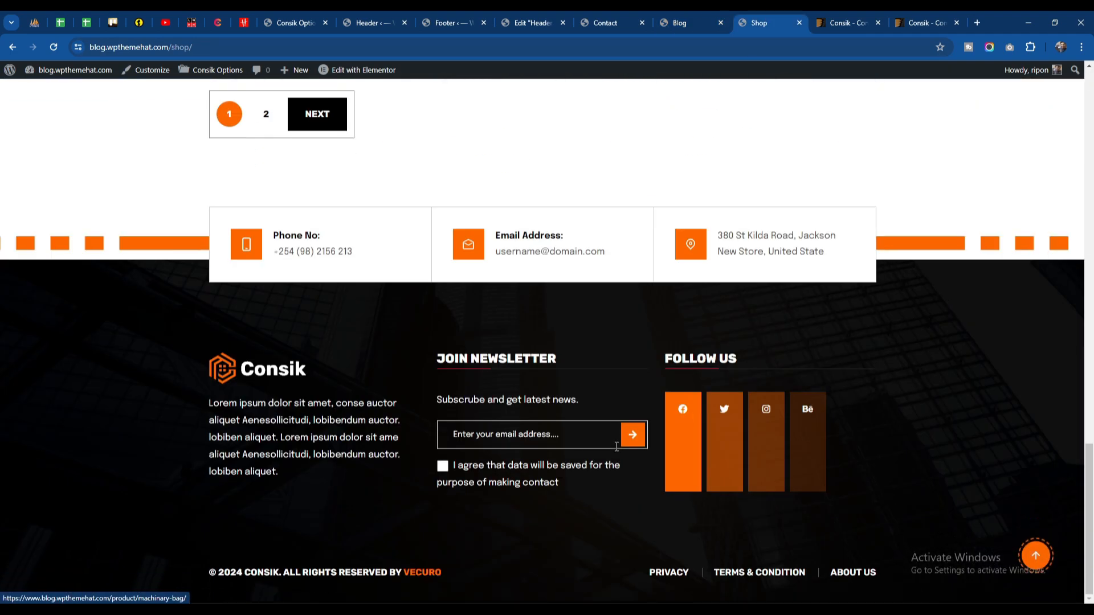
Set the site's footer to Footer 02 in Consik Options and save the settings.
click(358, 22)
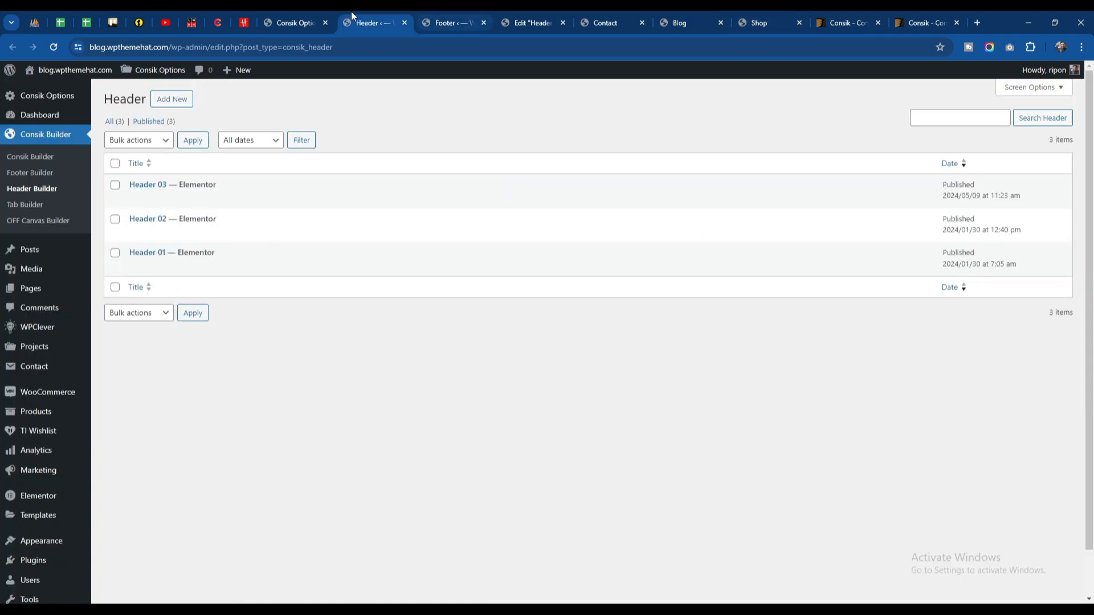
click(308, 16)
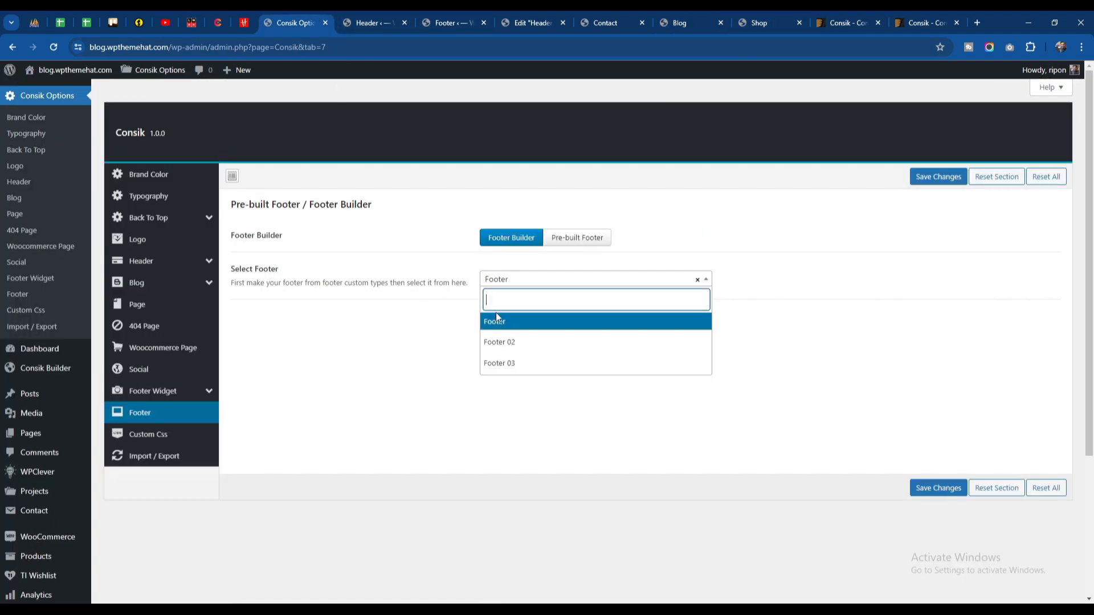
click(532, 341)
click(934, 488)
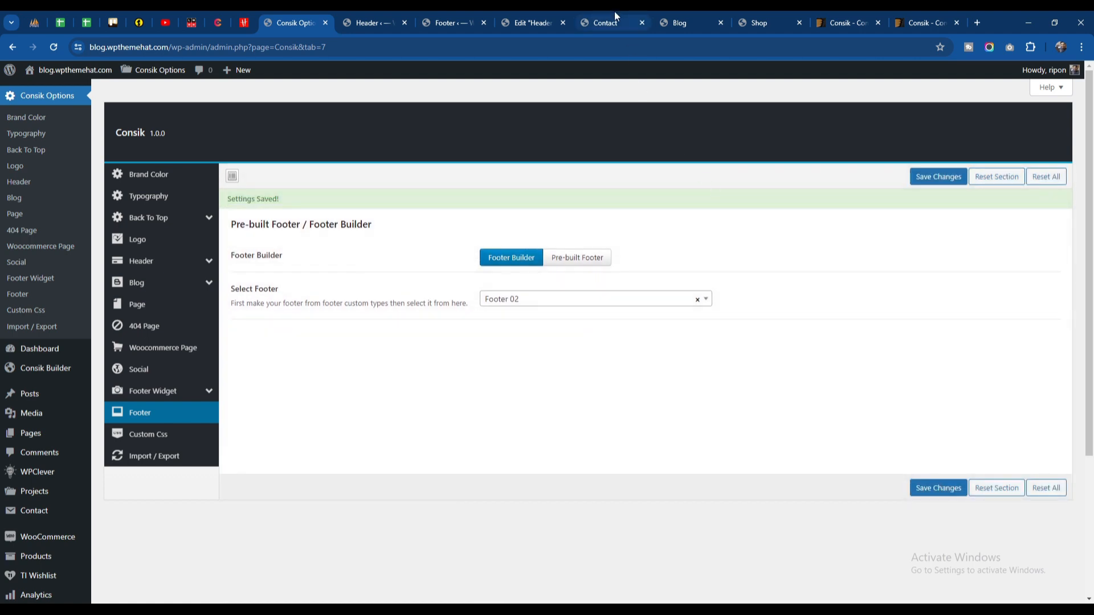
Reload the Contact and Blog pages to check their footers, and look over the Blog and Shop headers.
click(605, 22)
key(F5)
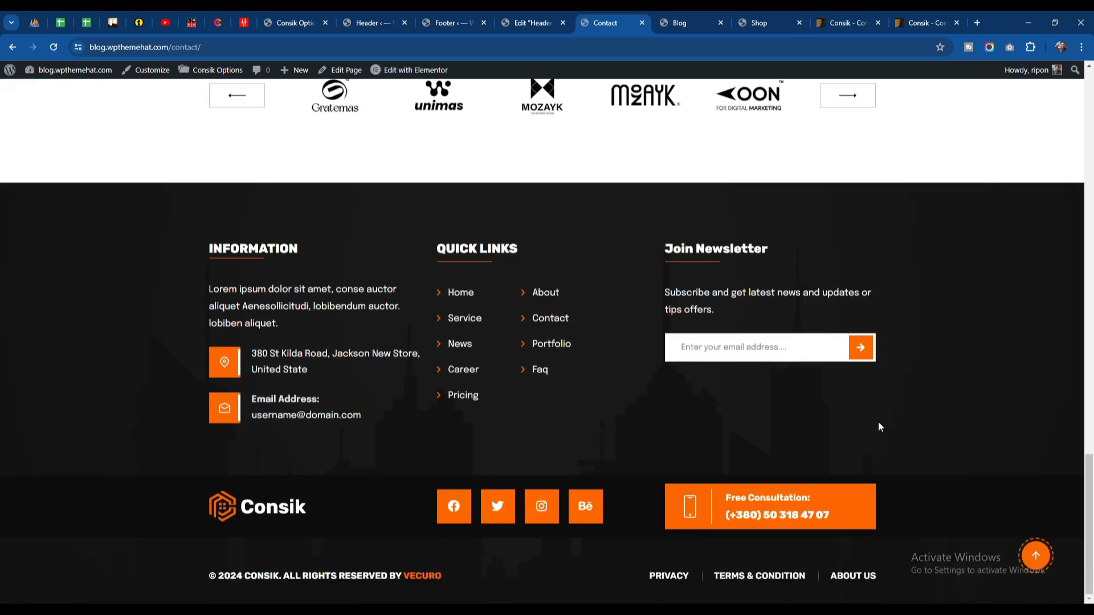
click(679, 22)
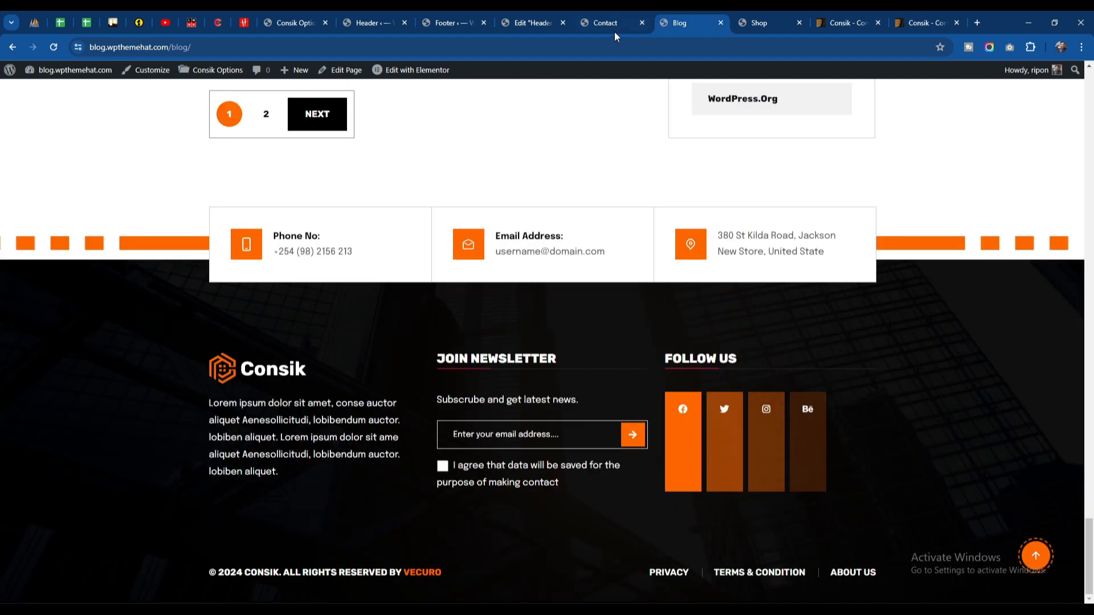
click(53, 47)
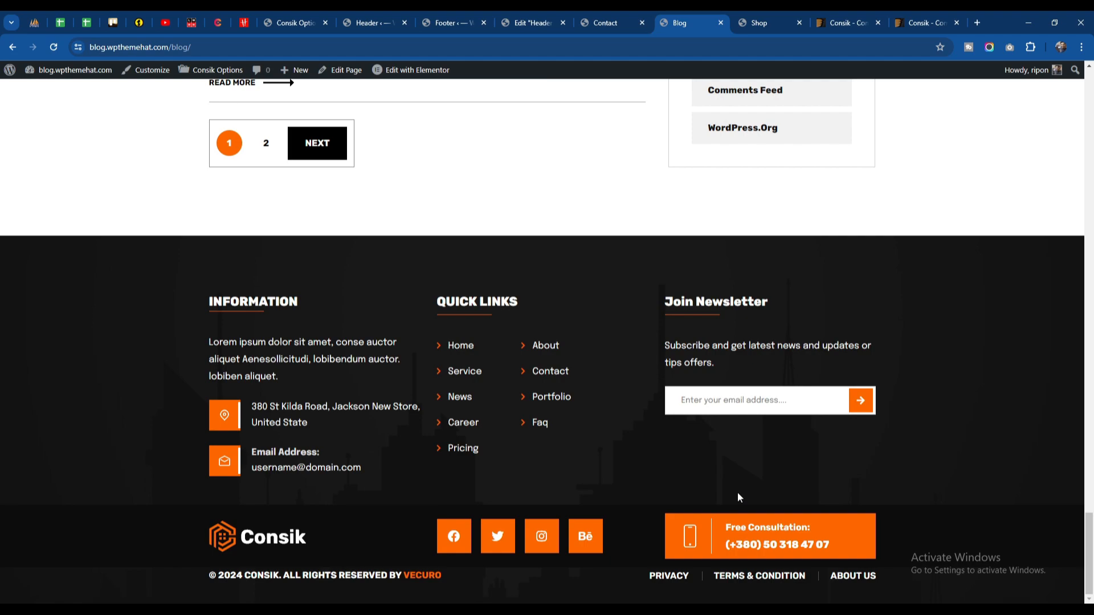
scroll(624, 441, up, 20)
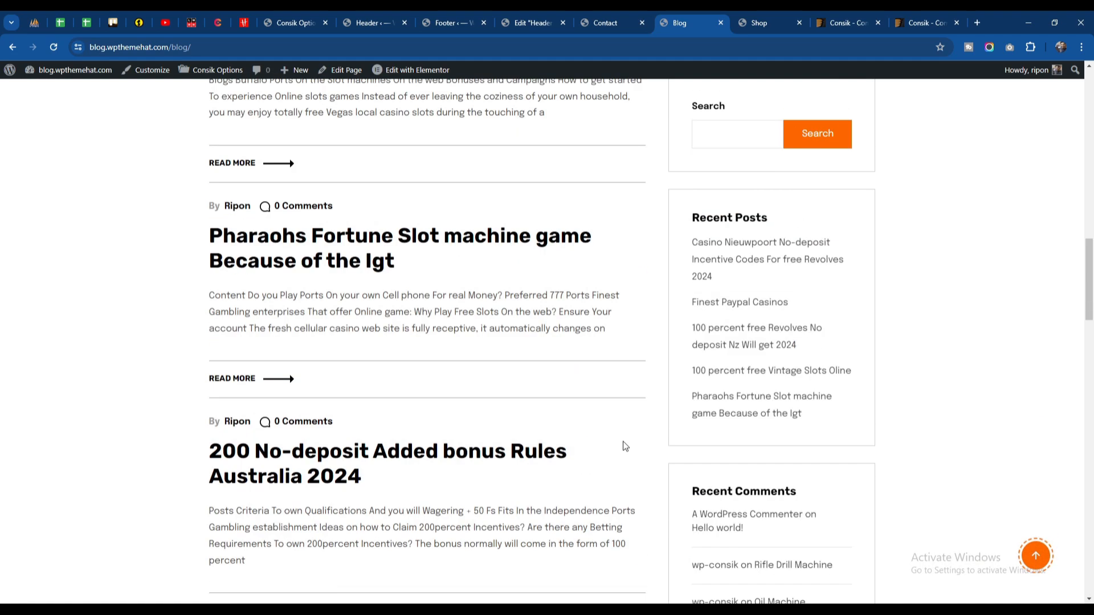
scroll(624, 441, up, 3)
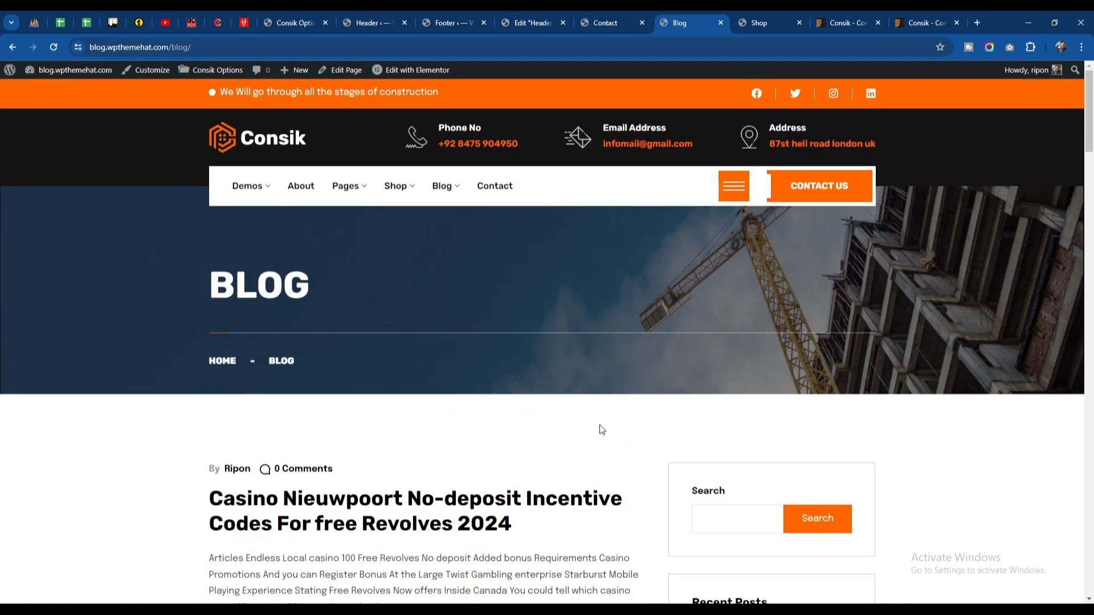
click(776, 18)
scroll(554, 272, up, 15)
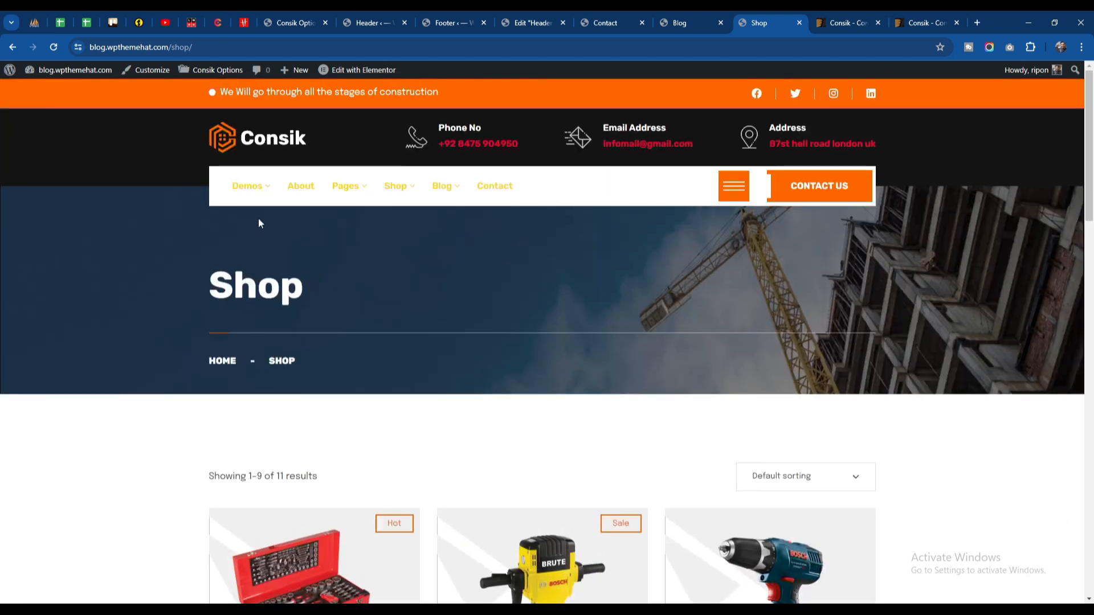
click(612, 24)
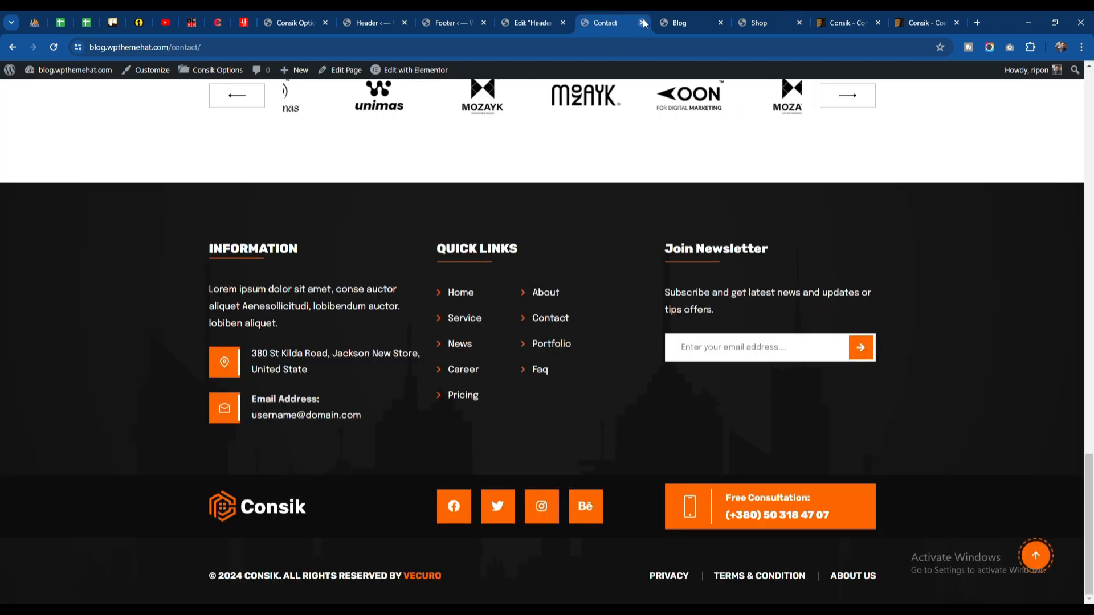
Close the Footer Builder list and the Header 01 editor.
click(455, 22)
click(481, 22)
click(483, 23)
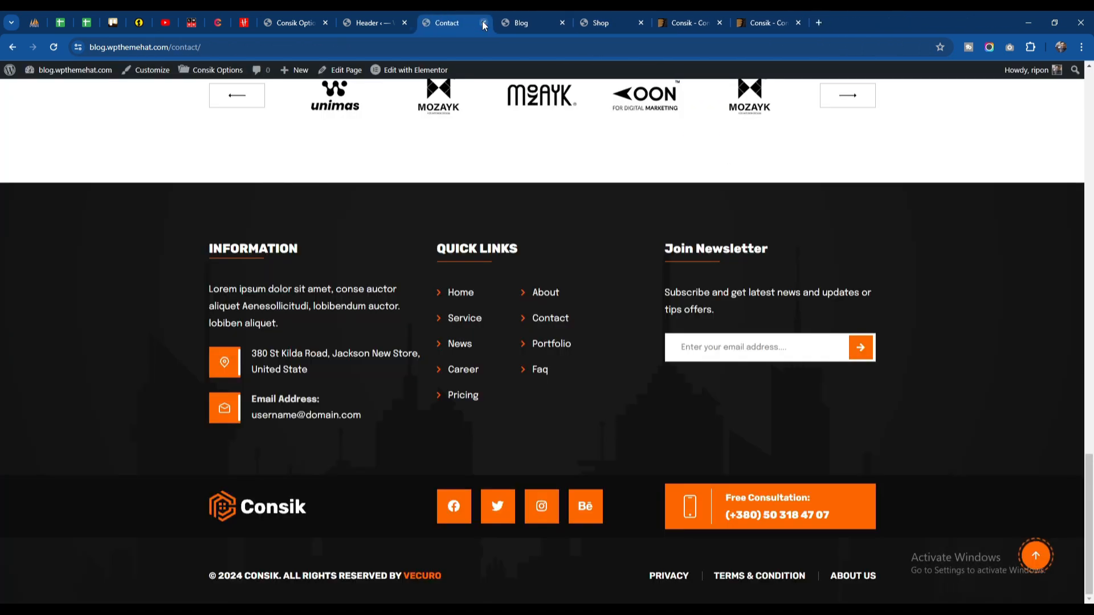
Close the Contact, Blog and Shop pages.
click(482, 23)
click(481, 21)
click(482, 22)
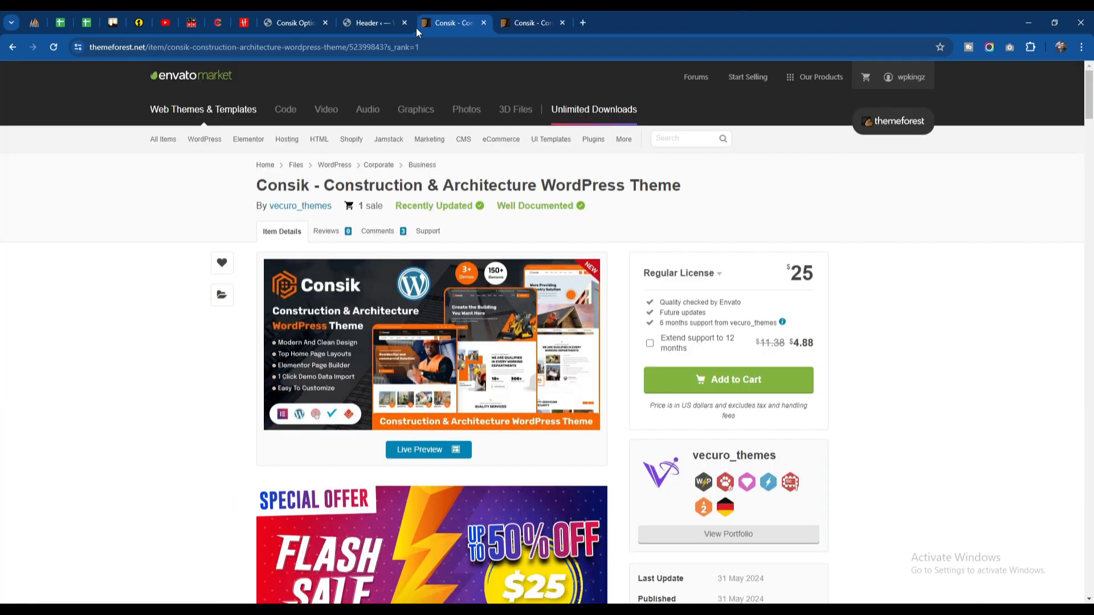
Visit the site's home page from the Header list and open it for editing in Elementor.
click(399, 26)
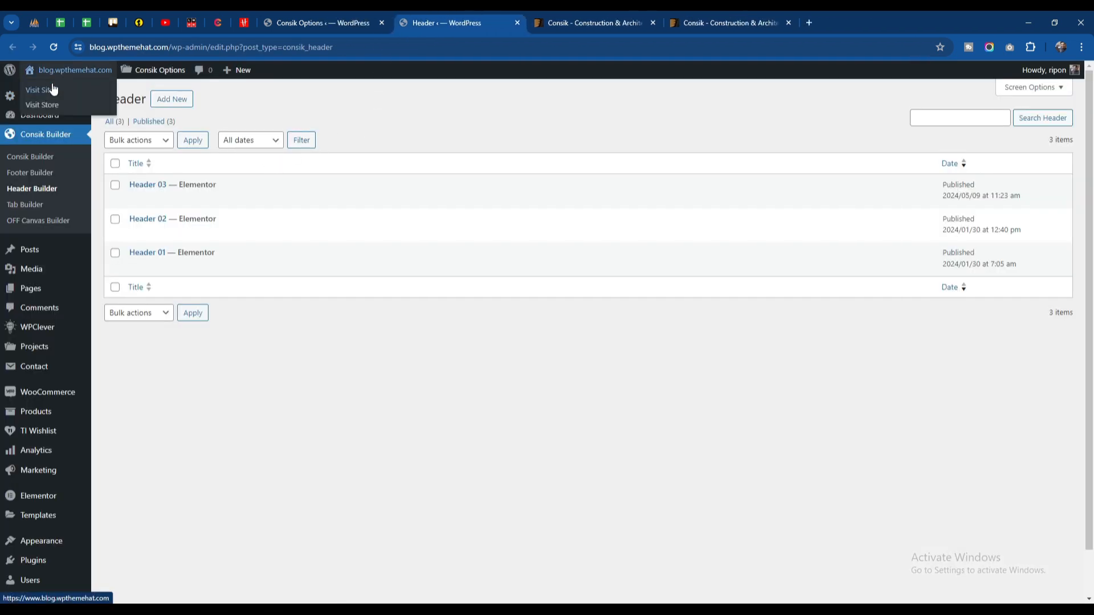
click(52, 89)
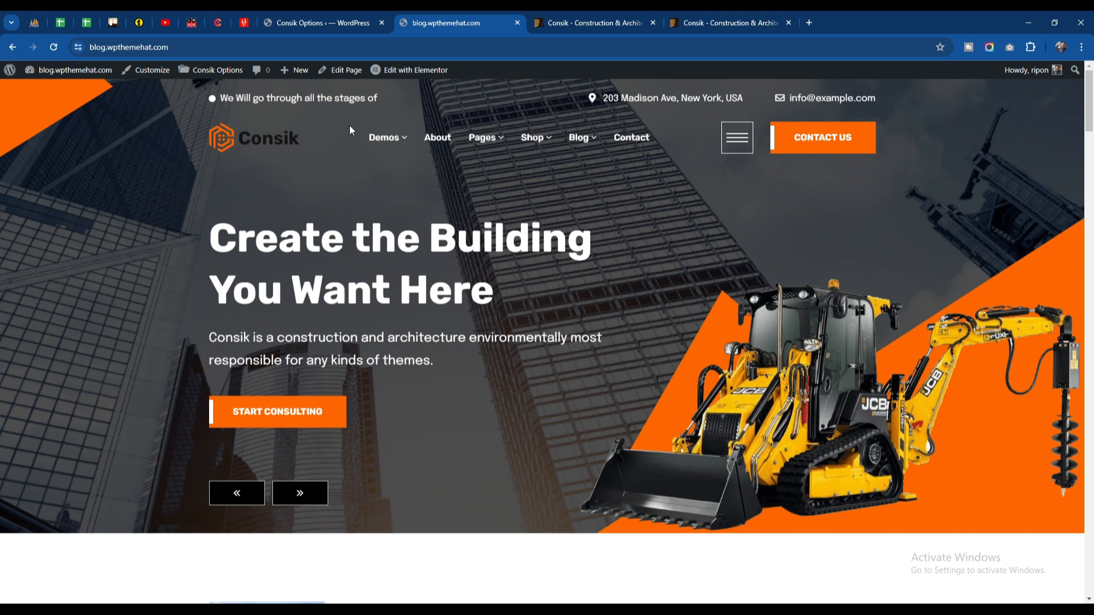
mouse_move(414, 74)
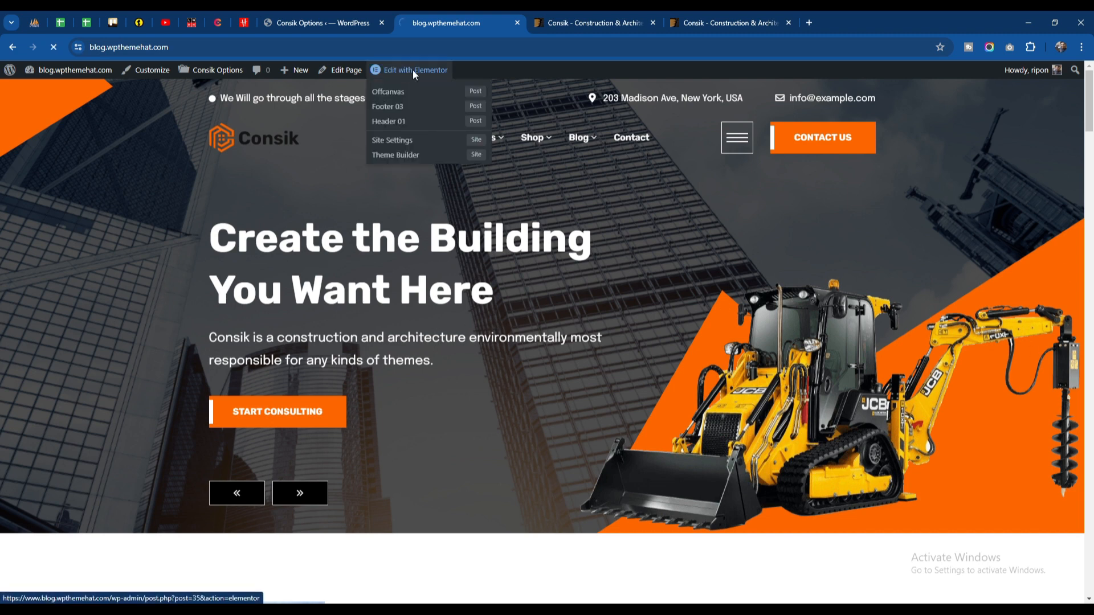
click(412, 70)
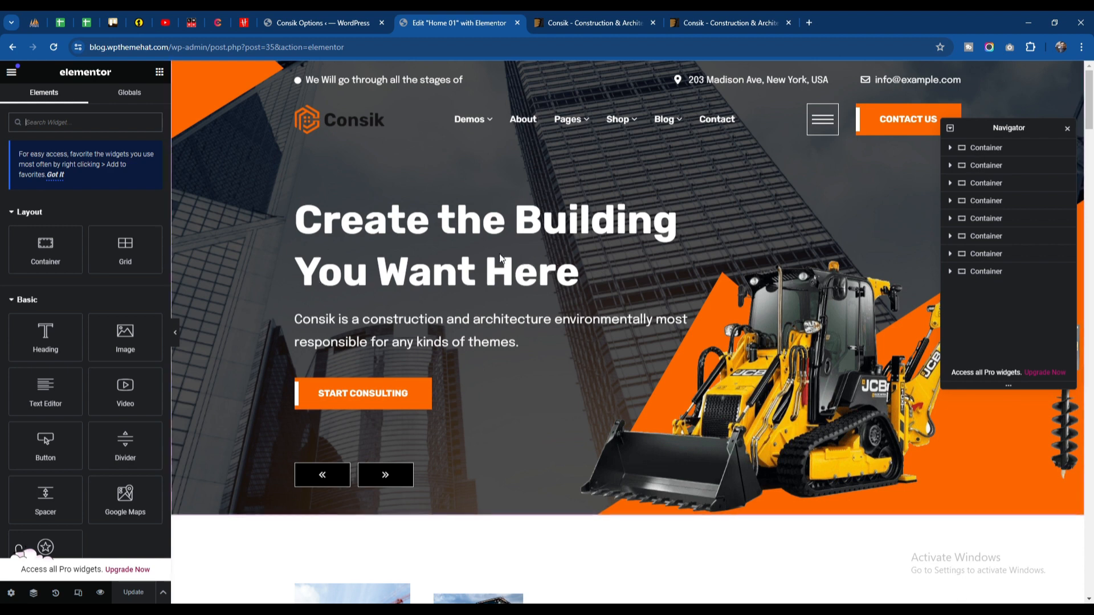
Examine the Hero Home One widget's first slide fields, including images, title, description and button, and its slider settings.
click(705, 229)
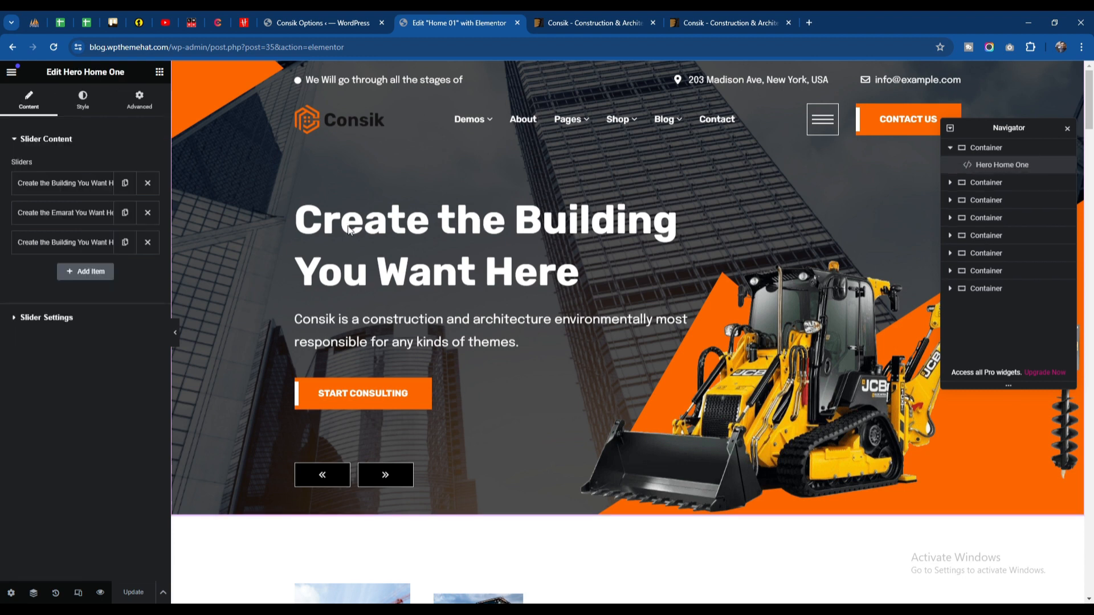
click(53, 190)
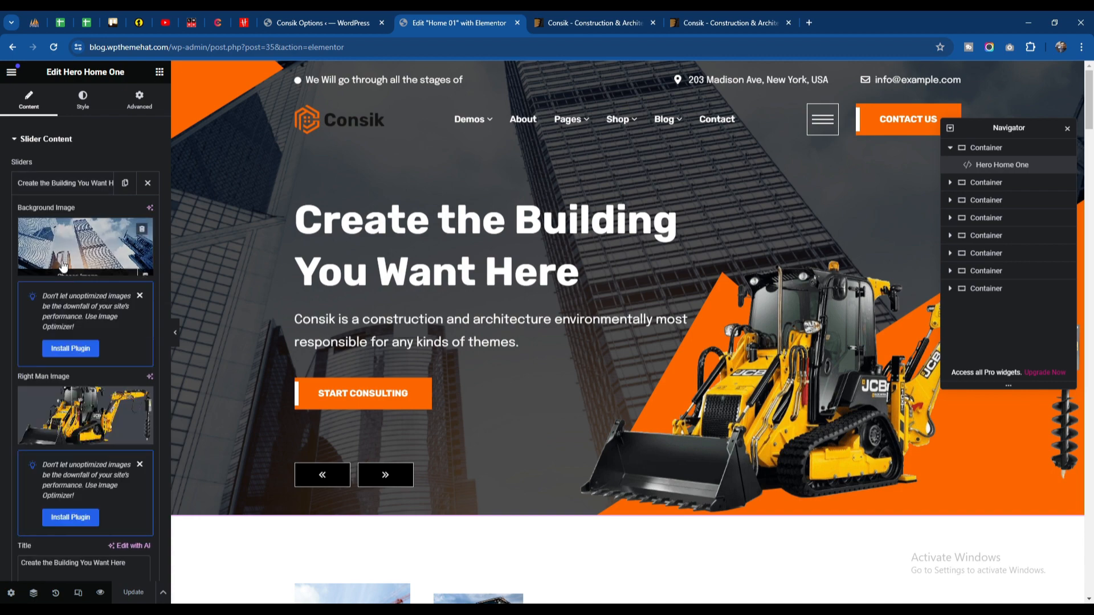
scroll(90, 351, down, 3)
scroll(89, 352, down, 3)
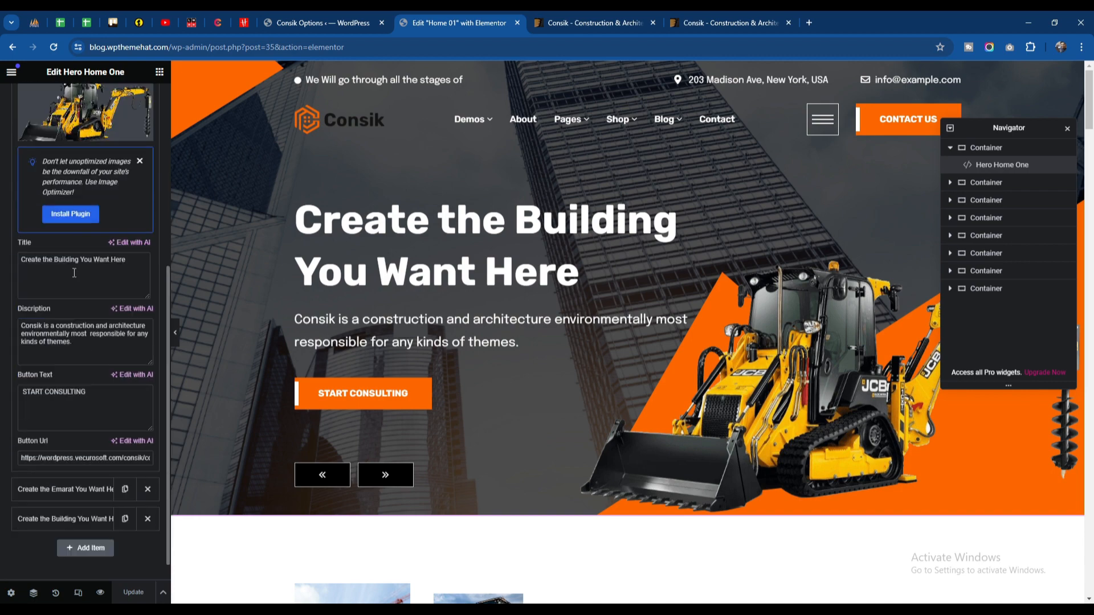
scroll(80, 244, up, 6)
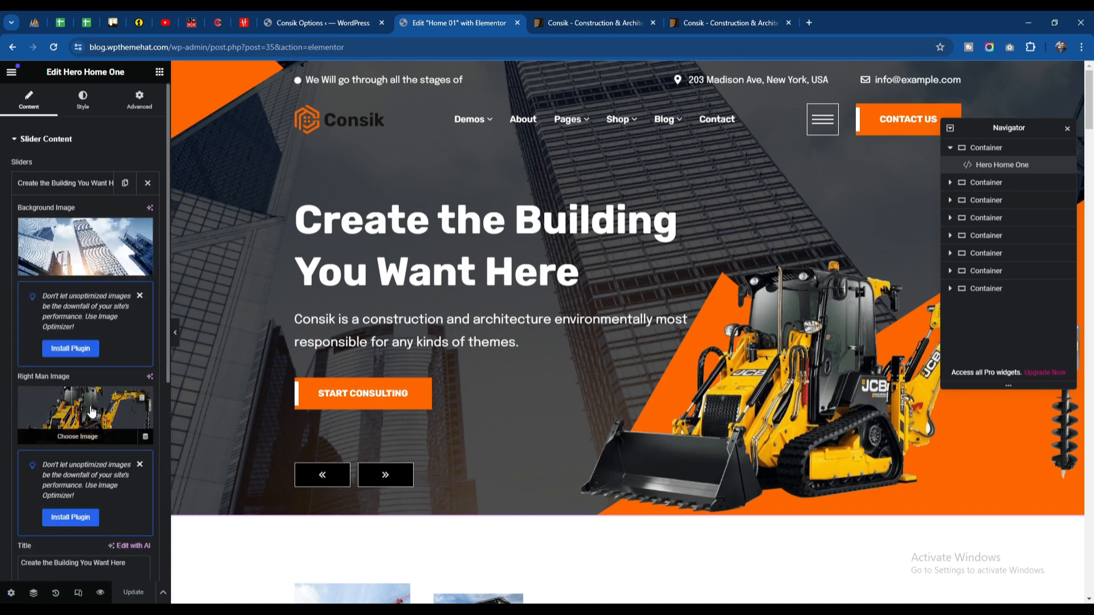
scroll(97, 383, down, 5)
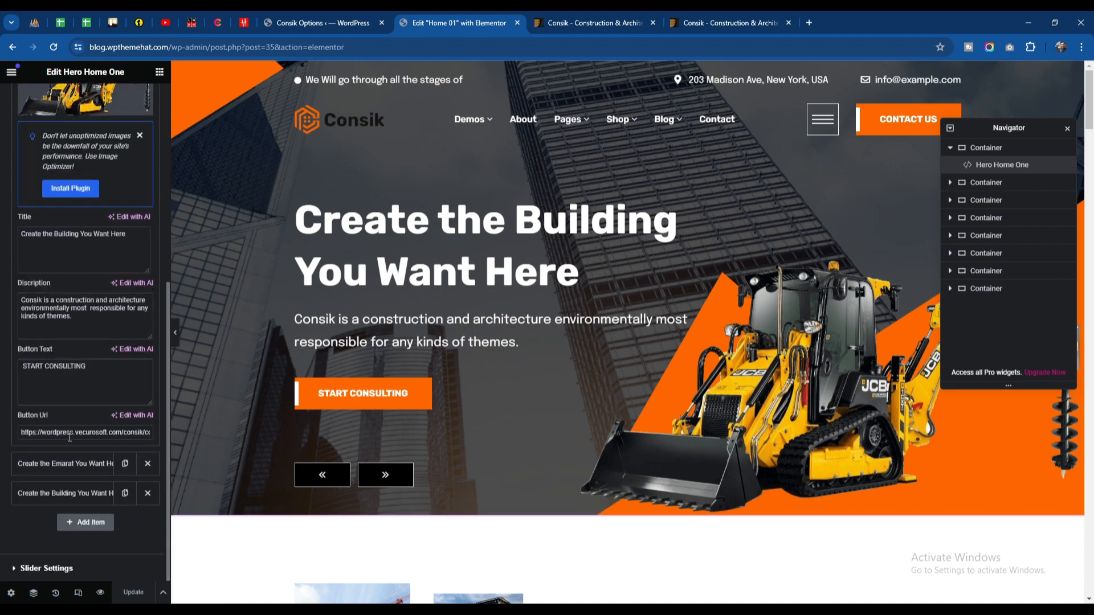
scroll(338, 393, down, 3)
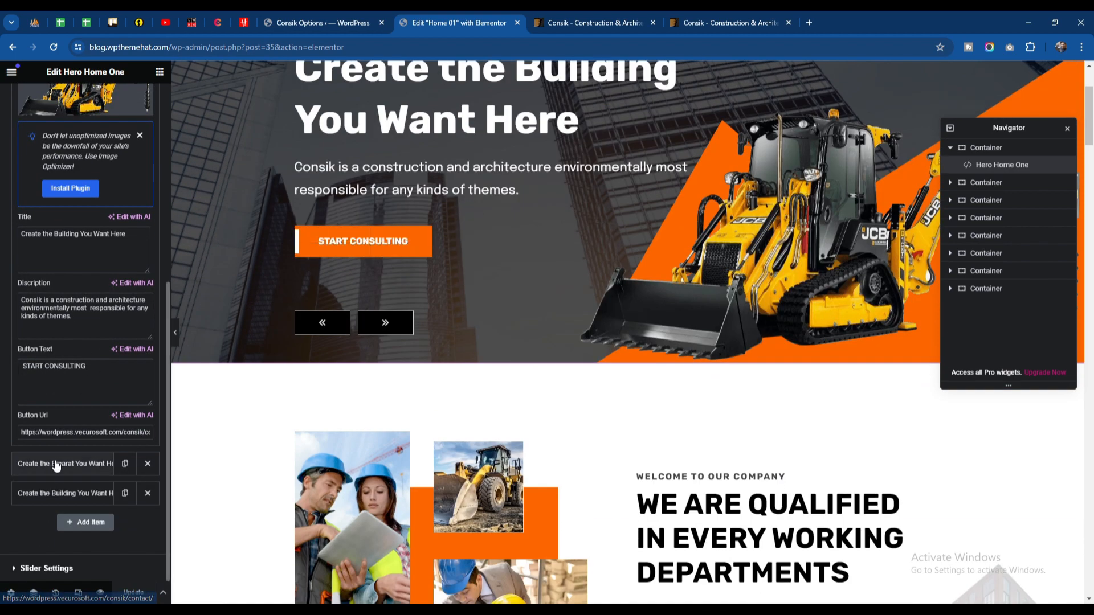
click(47, 568)
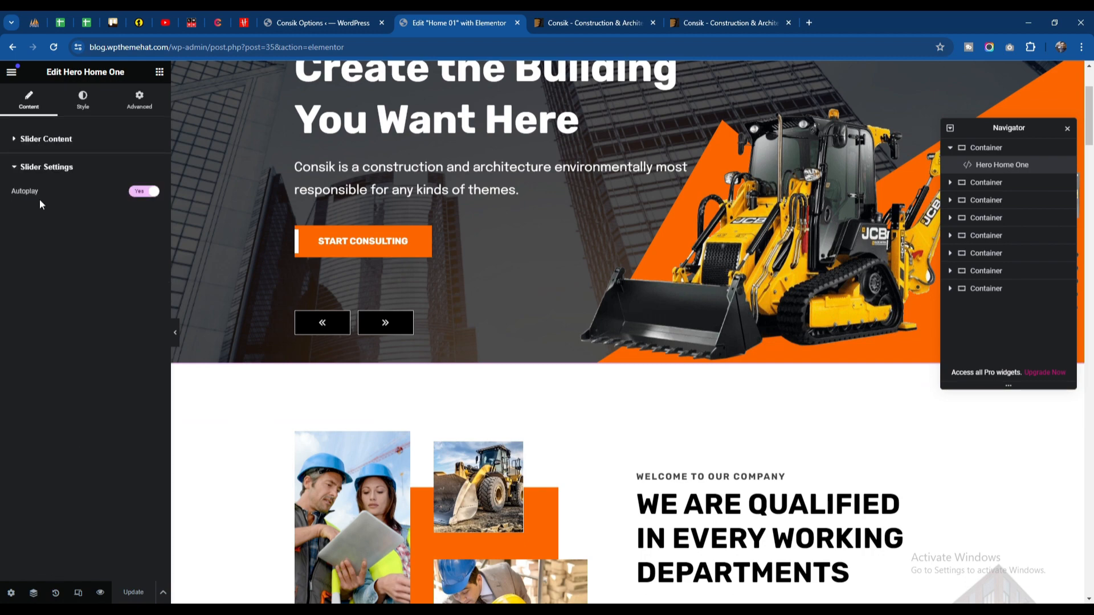
scroll(611, 217, up, 3)
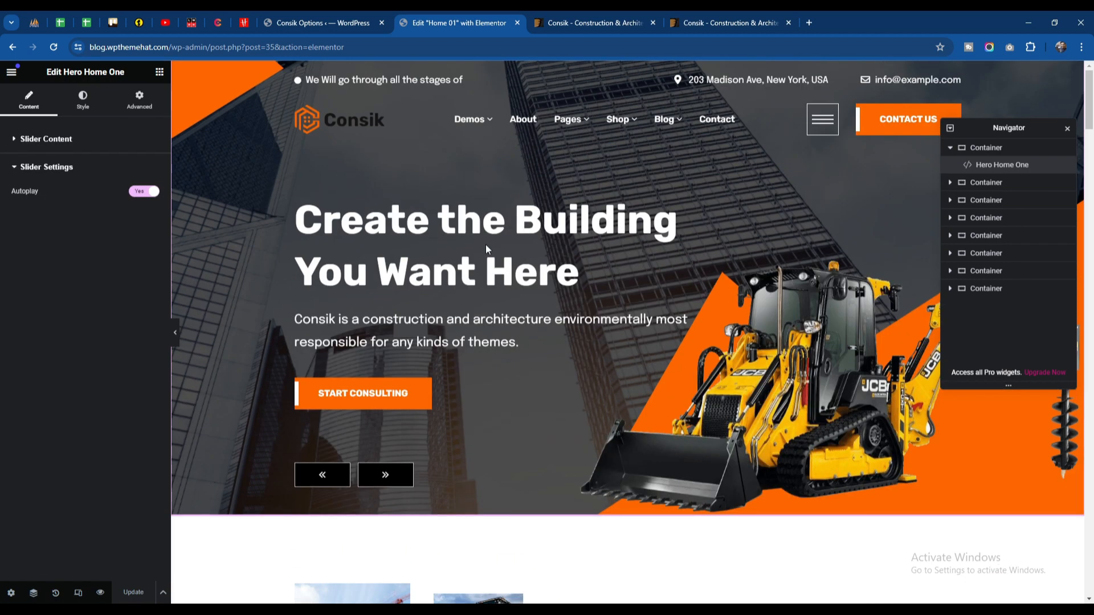
Inspect the content settings of the Section Title widget in the welcome section below the hero slider.
scroll(647, 285, down, 6)
scroll(620, 281, down, 6)
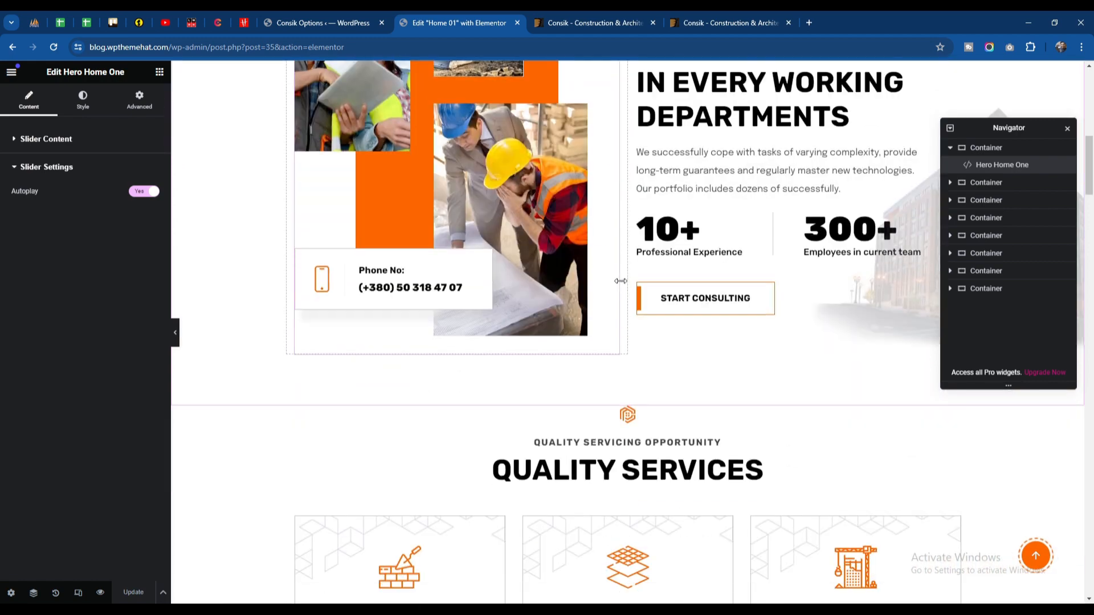
scroll(620, 281, up, 6)
click(712, 353)
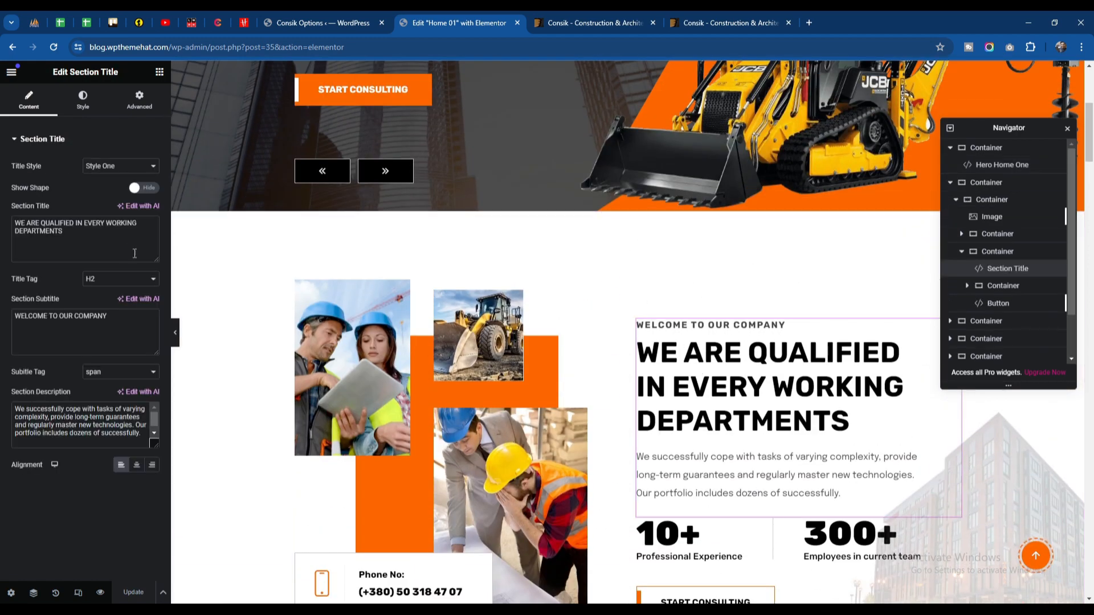
scroll(480, 317, down, 6)
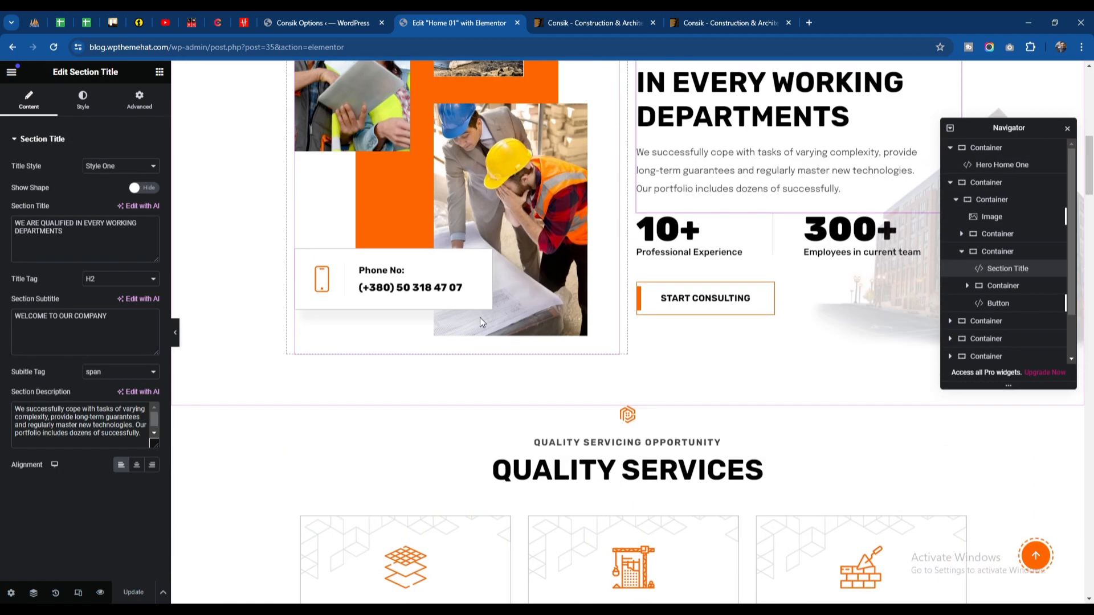
Inspect the welcome section's Image Box images and phone fields, closing the media picker without inserting anything.
click(429, 186)
scroll(63, 504, down, 2)
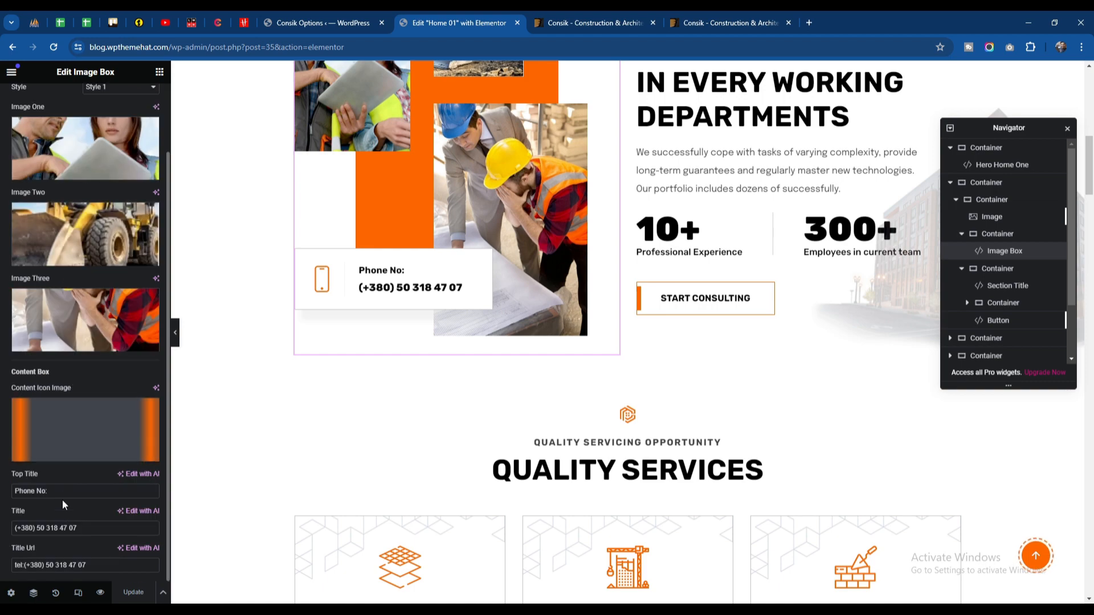
click(86, 536)
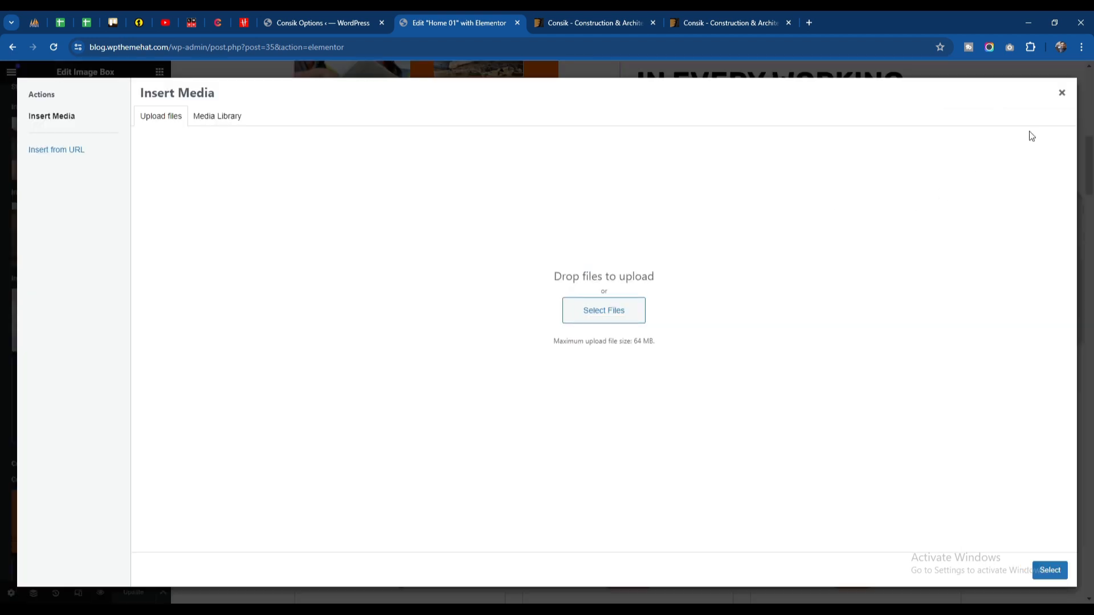
click(1061, 94)
Examine the Quality Services section's Service widget, including its General Construction item and the available service styles.
scroll(612, 309, down, 8)
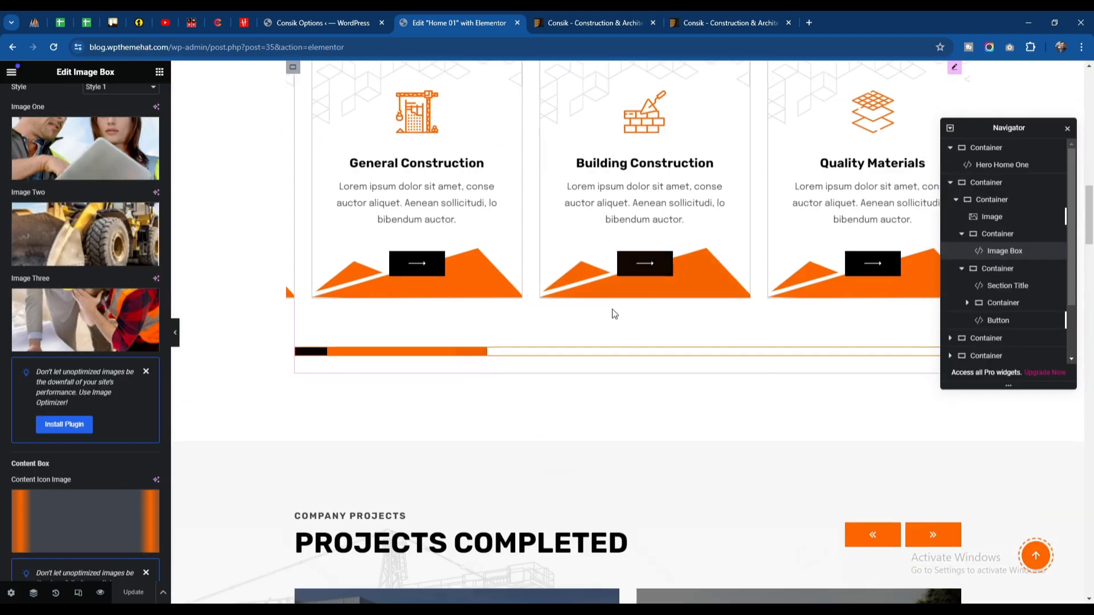
scroll(540, 306, up, 1)
scroll(435, 288, up, 5)
scroll(649, 254, down, 5)
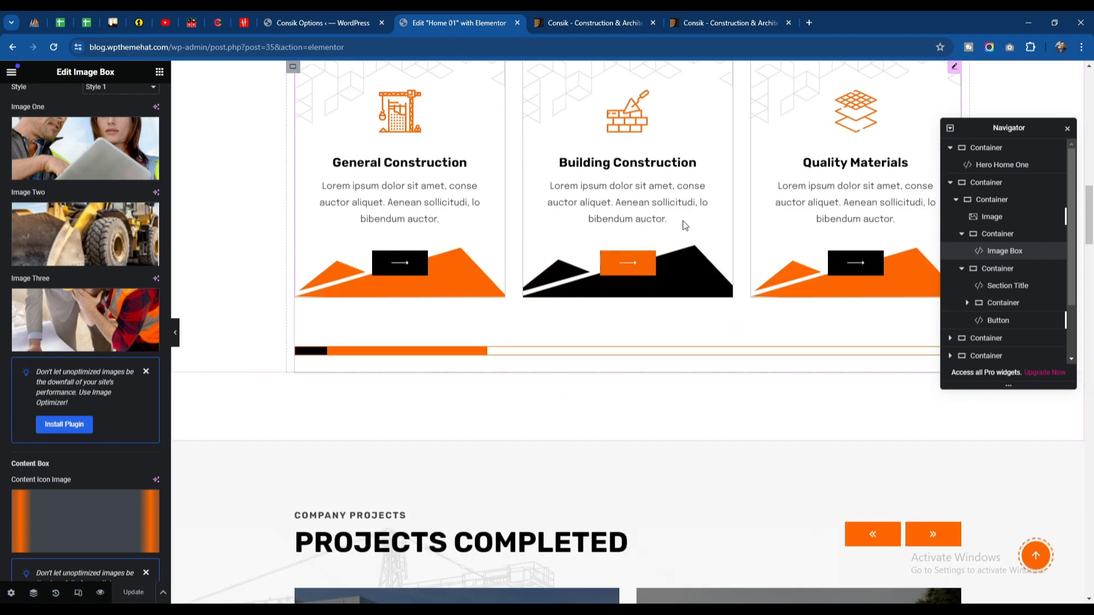
scroll(490, 262, up, 3)
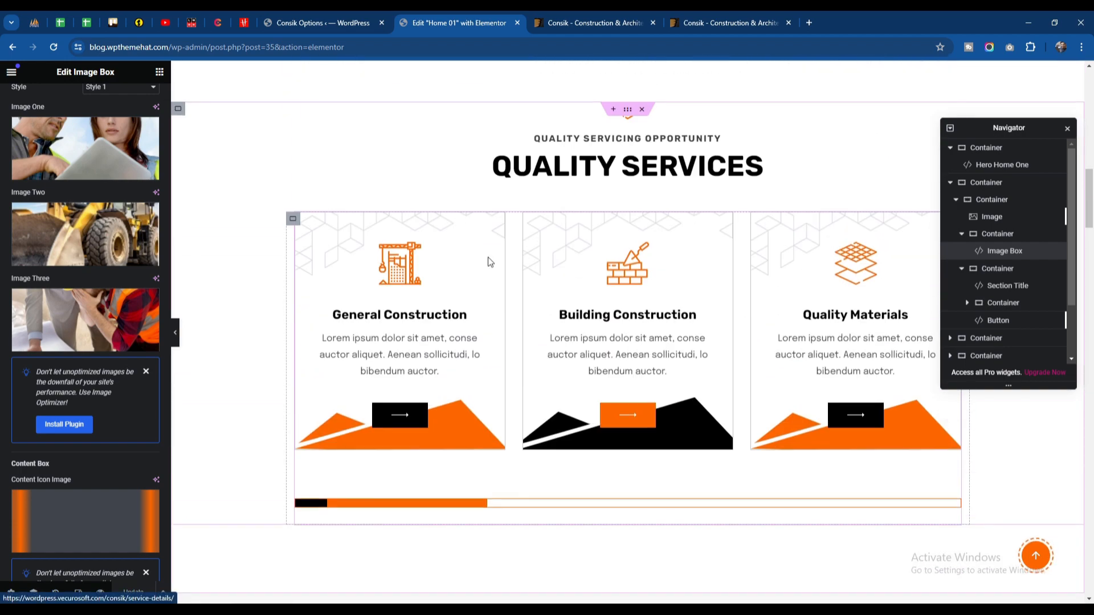
click(531, 319)
click(71, 211)
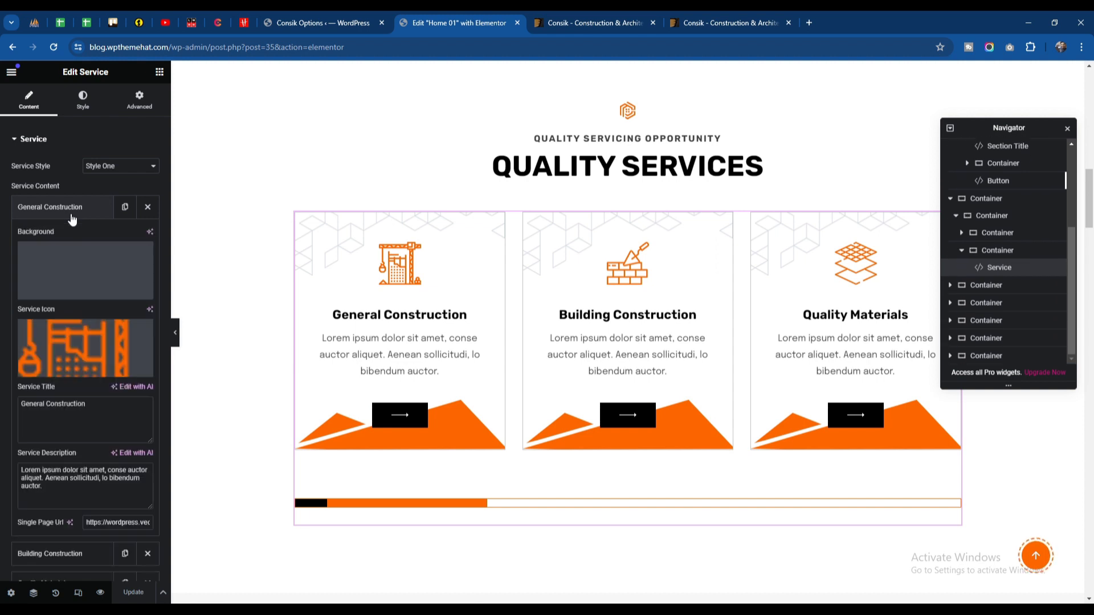
click(49, 208)
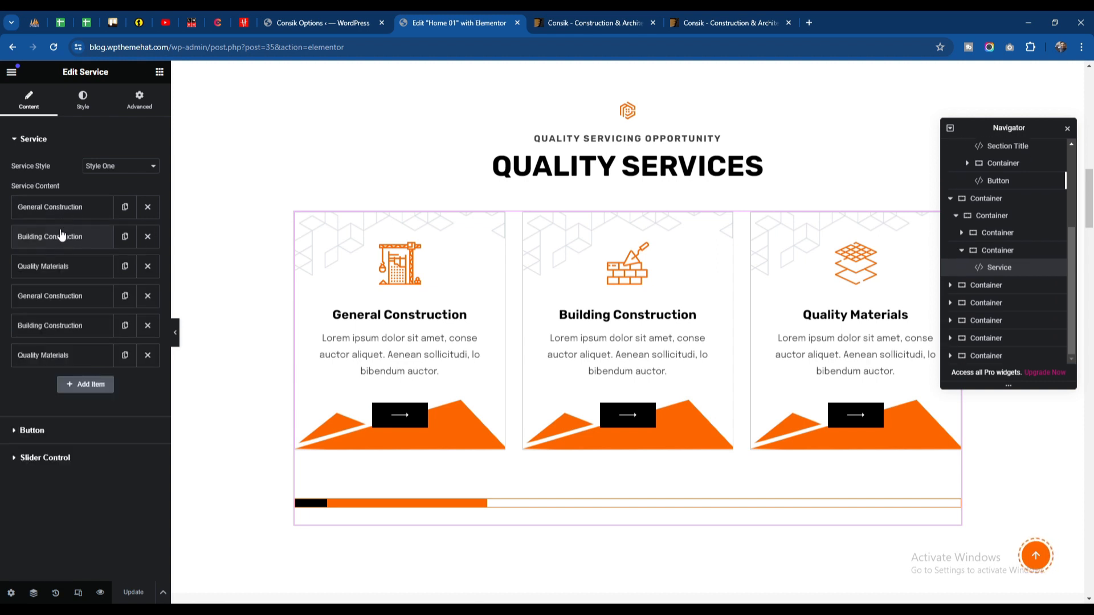
click(48, 208)
click(49, 207)
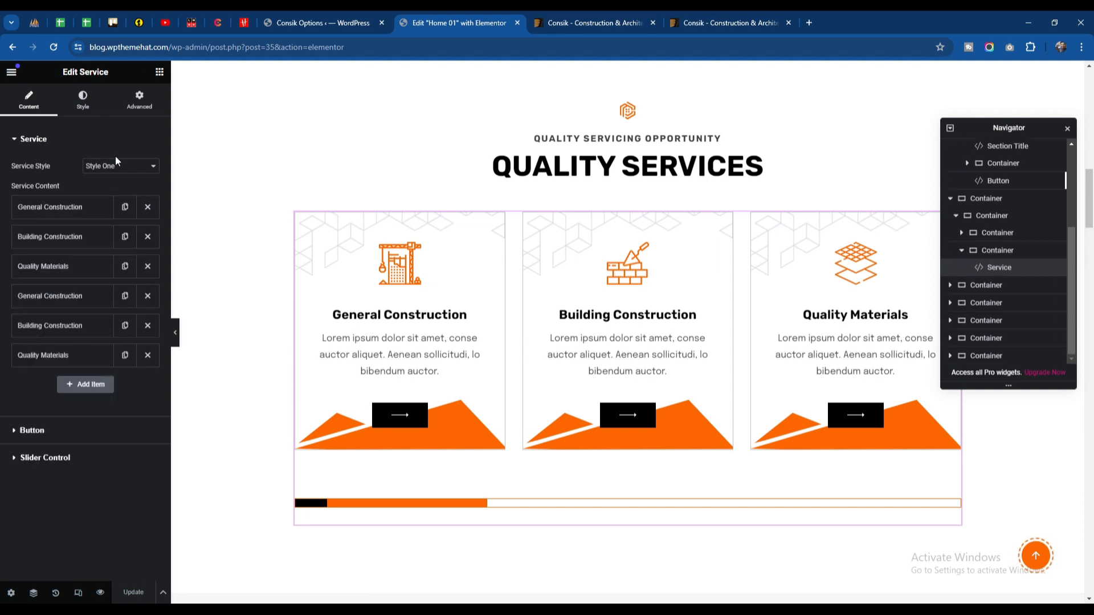
click(115, 166)
click(114, 177)
Inspect the version options and query settings of the Project widget in the Projects Completed section.
scroll(412, 333, down, 8)
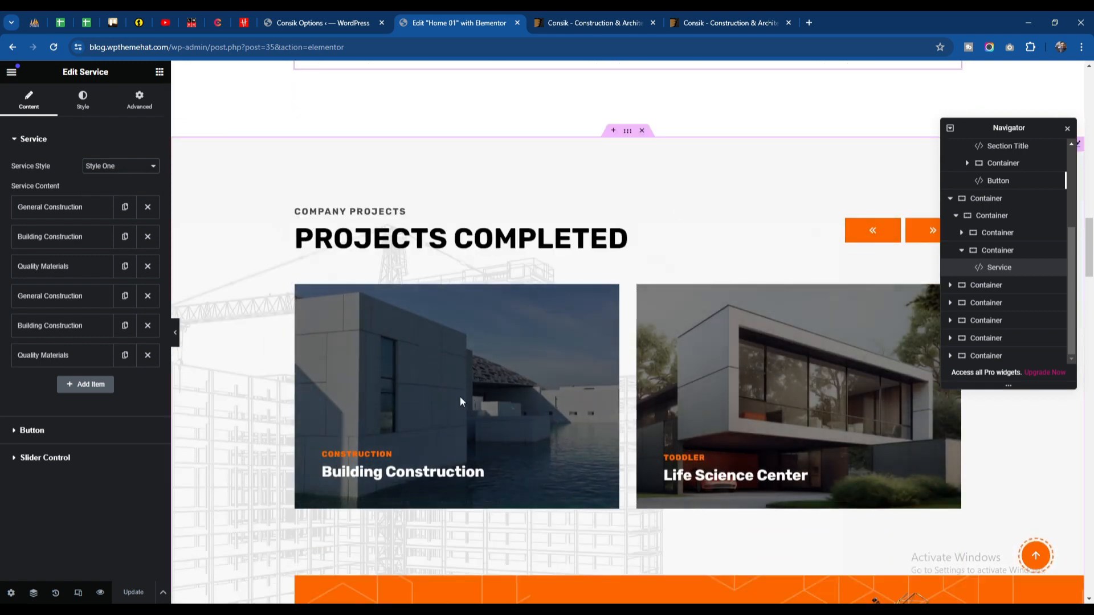
click(460, 401)
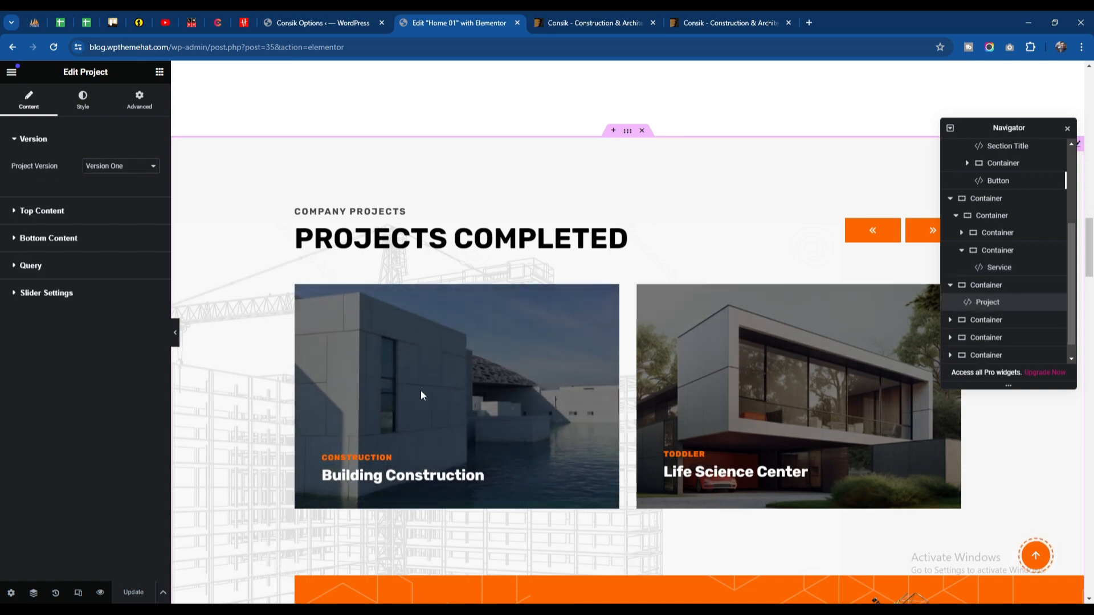
click(130, 169)
click(126, 168)
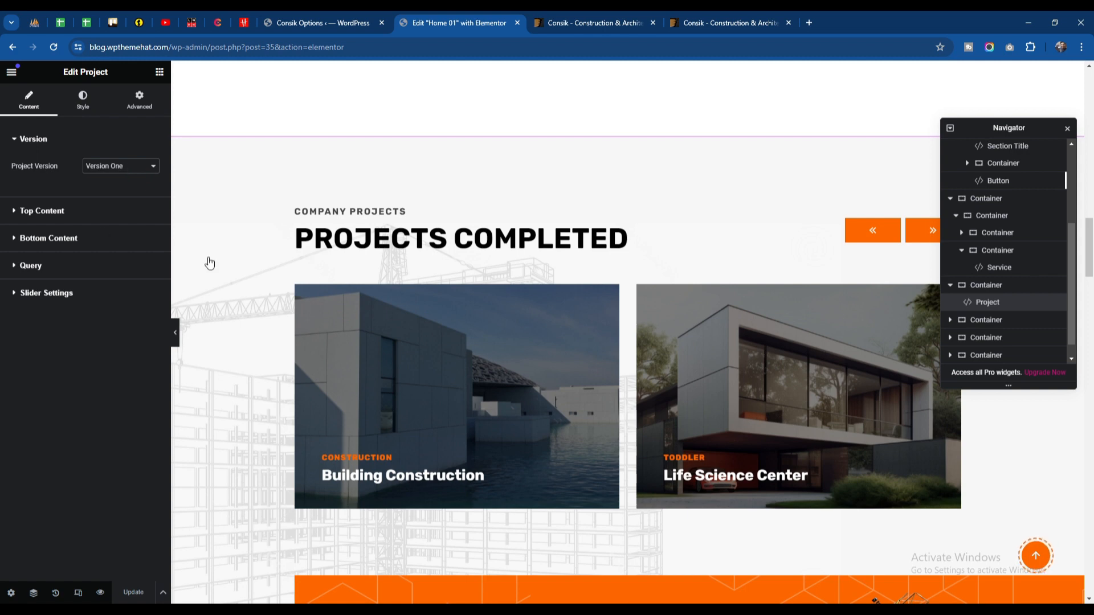
click(31, 266)
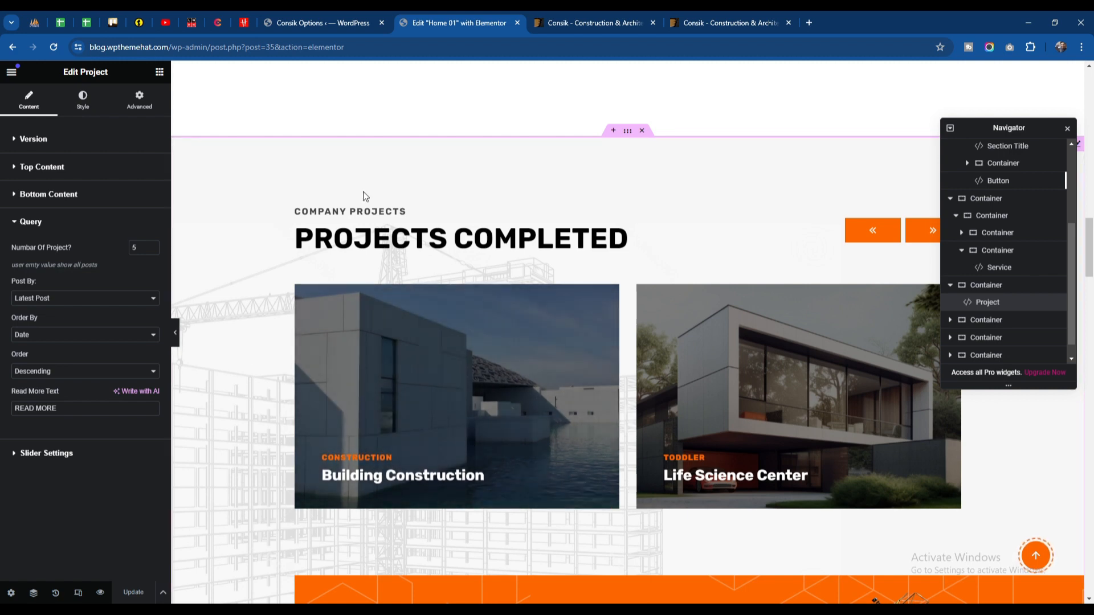
View the list of all projects in the WordPress dashboard and return to the Home 01 editor.
click(310, 23)
scroll(41, 425, down, 3)
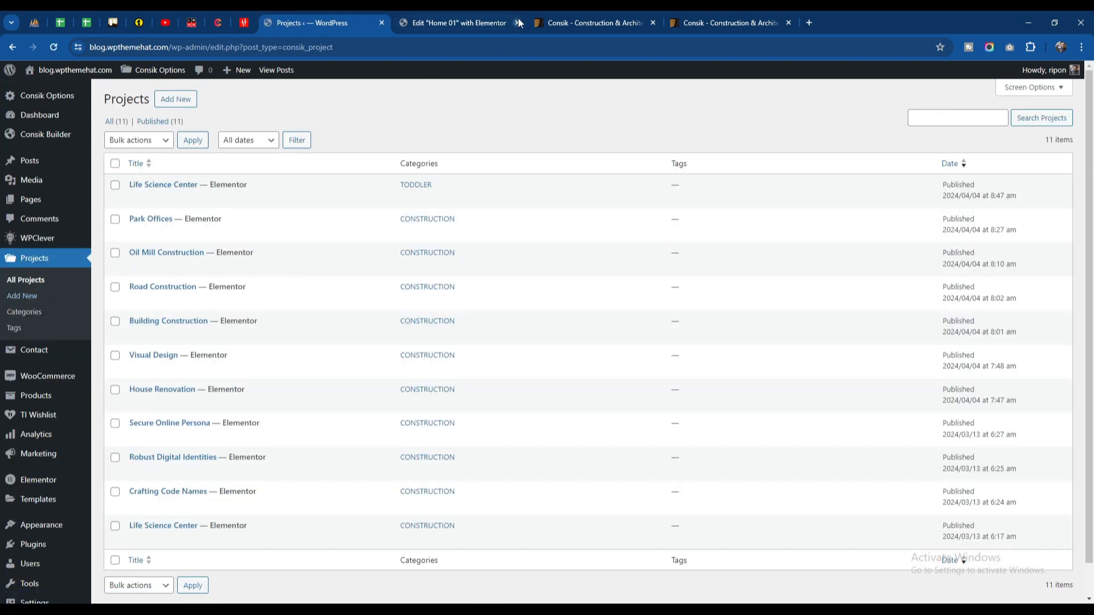
click(474, 12)
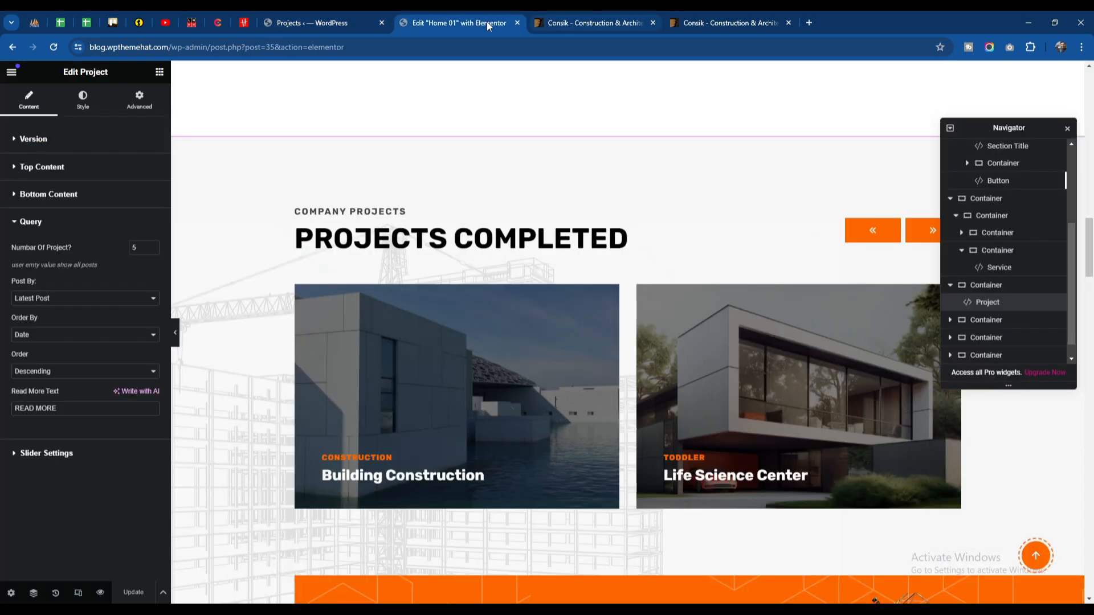
Preview the Home 01 page and look at its Projects Completed section.
click(100, 592)
click(471, 16)
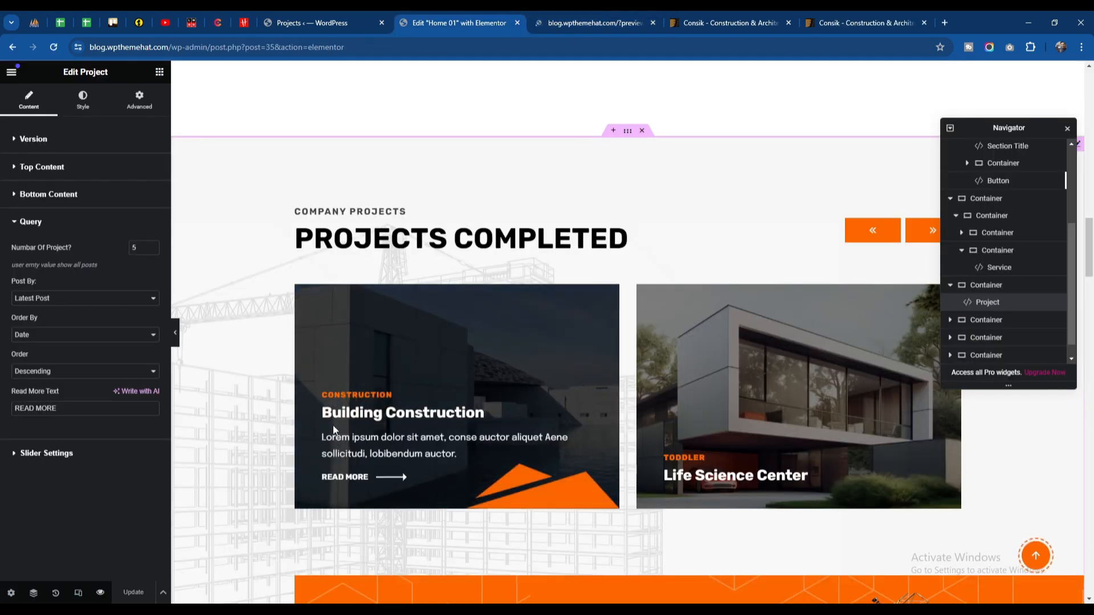
click(607, 13)
scroll(568, 336, down, 15)
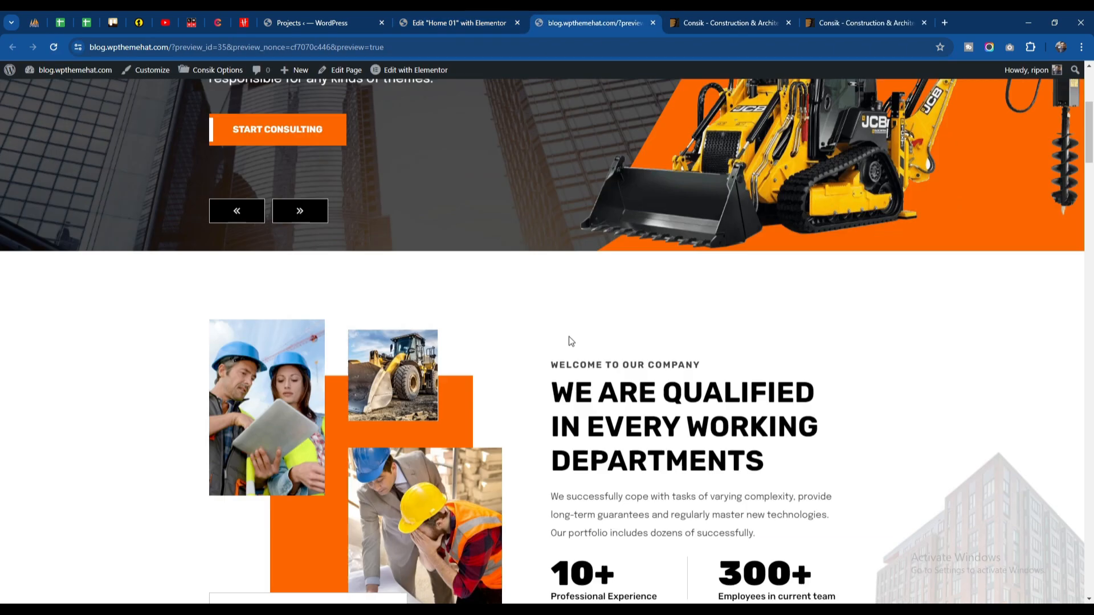
scroll(569, 341, up, 1)
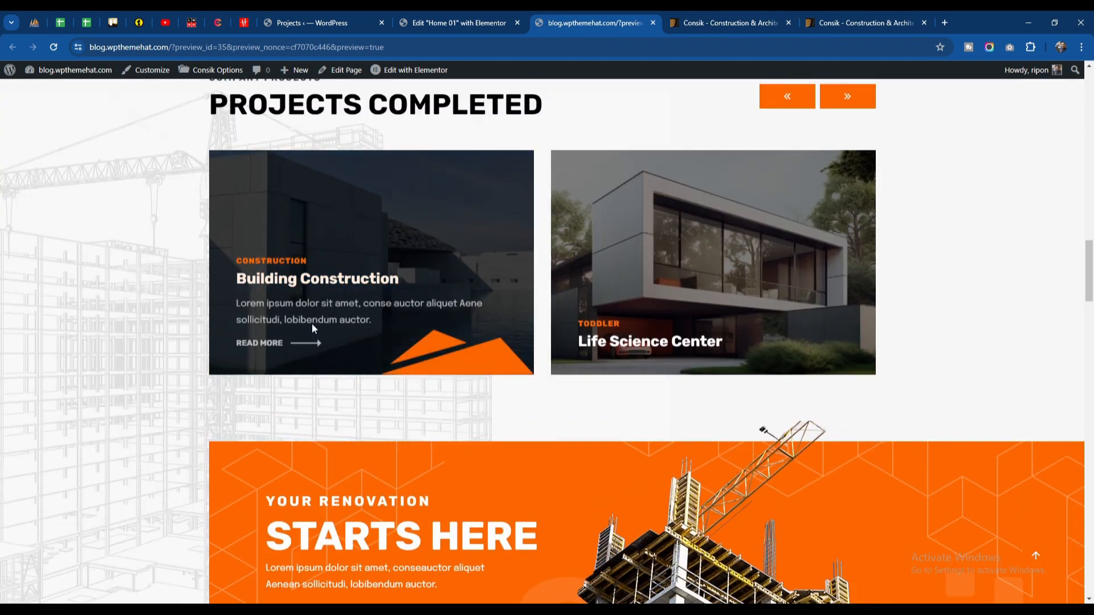
Open the Building Construction project from the preview and look through its details page.
click(302, 280)
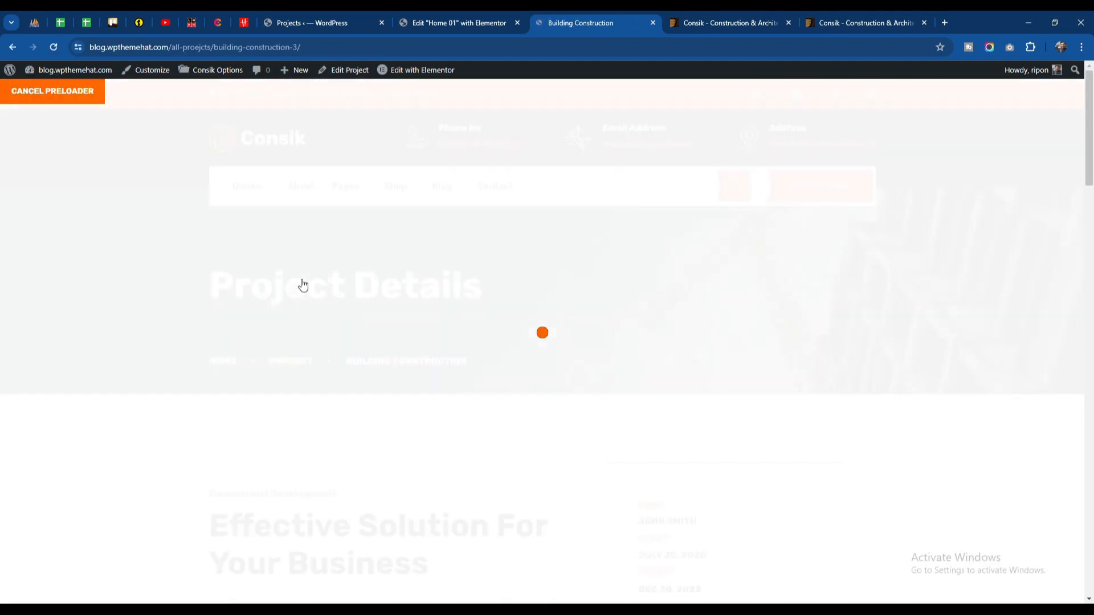
scroll(765, 306, down, 5)
scroll(763, 306, down, 20)
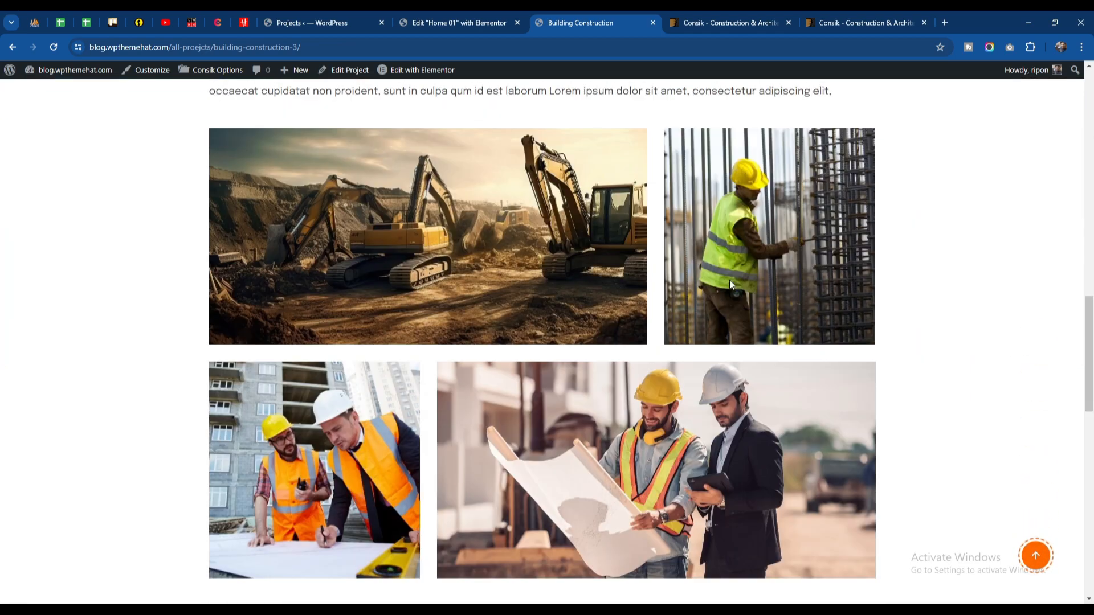
Open the newest Life Science Center project from the projects list in a new tab and view its excerpt.
scroll(556, 376, up, 20)
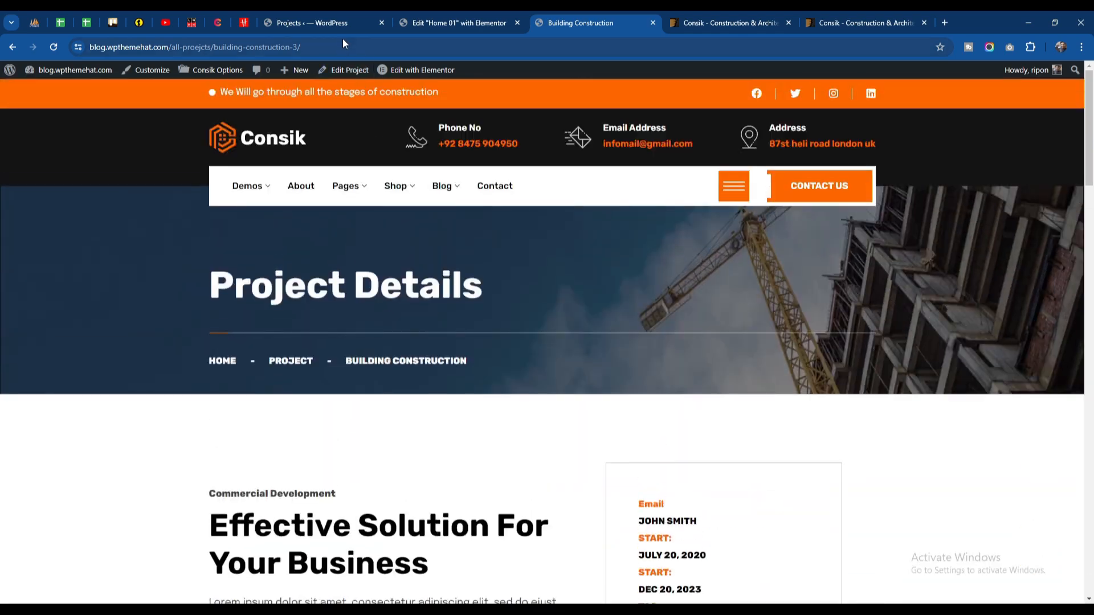
click(326, 22)
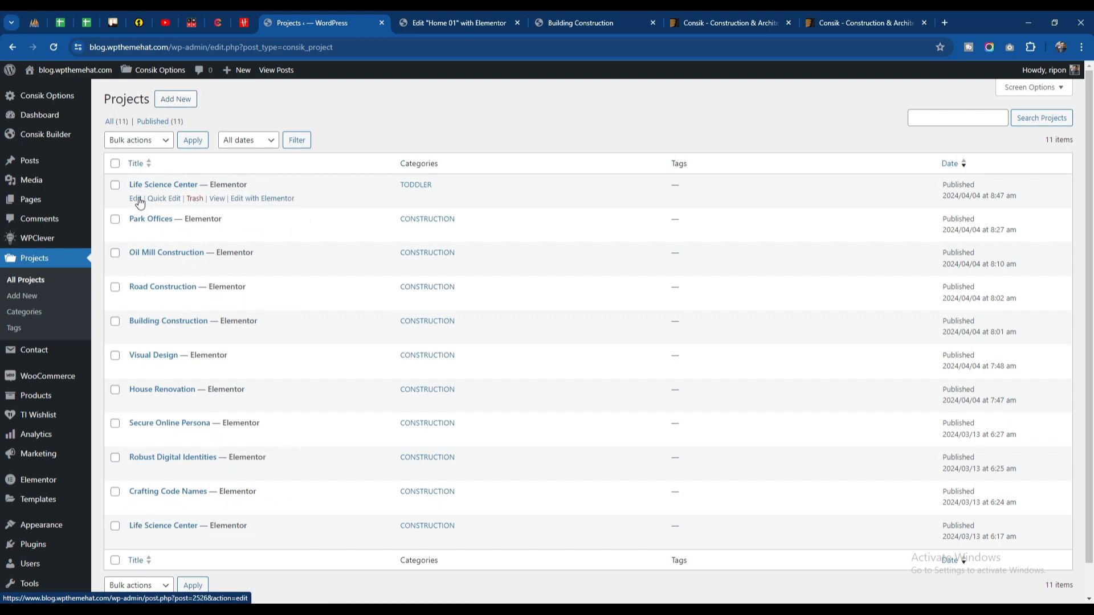
right_click(140, 203)
click(171, 205)
click(412, 23)
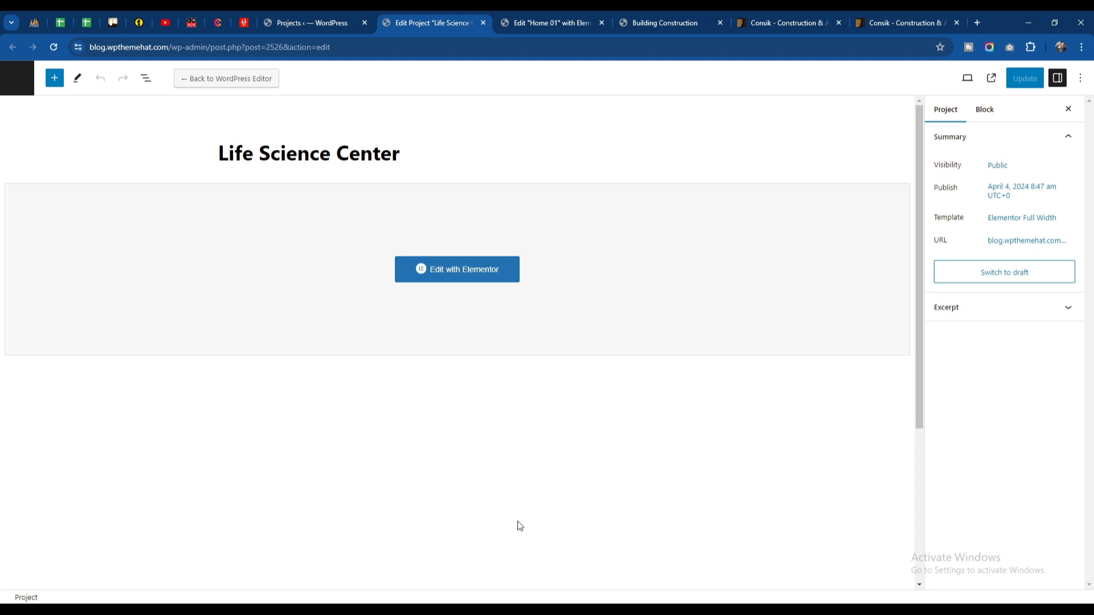
click(985, 309)
click(978, 349)
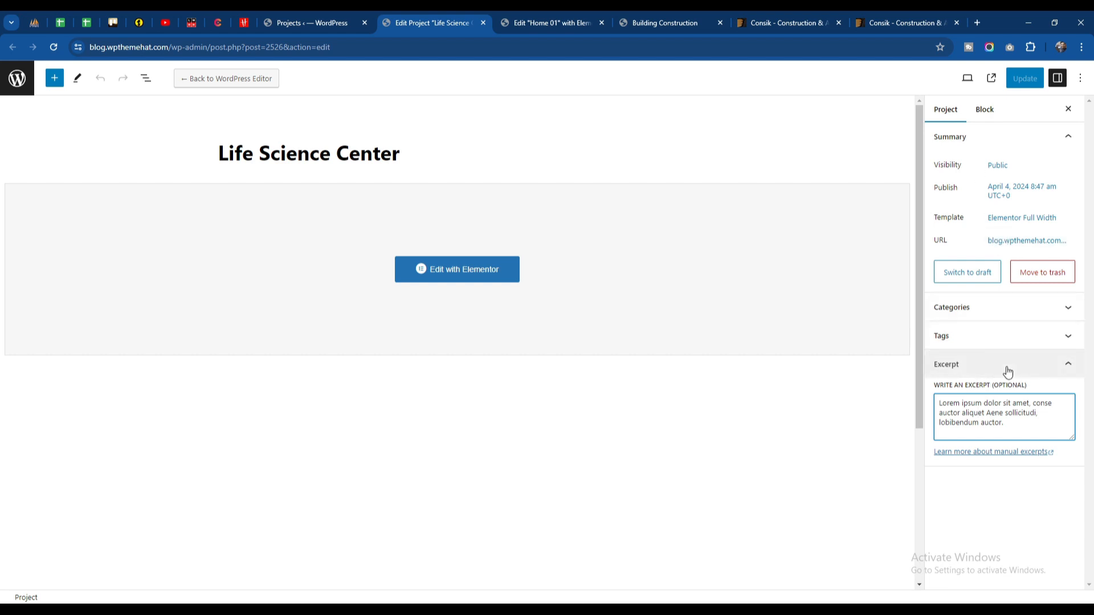
Open the Life Science Center project in Elementor and look through its details page, revisiting the Building Construction page while it loads.
click(448, 280)
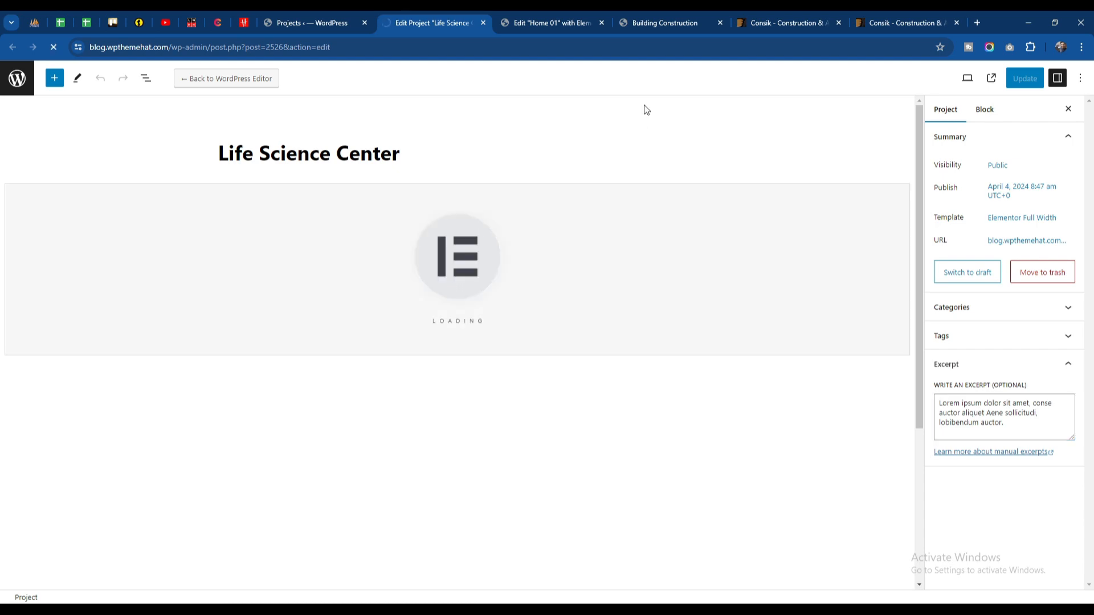
click(659, 23)
scroll(494, 346, down, 2)
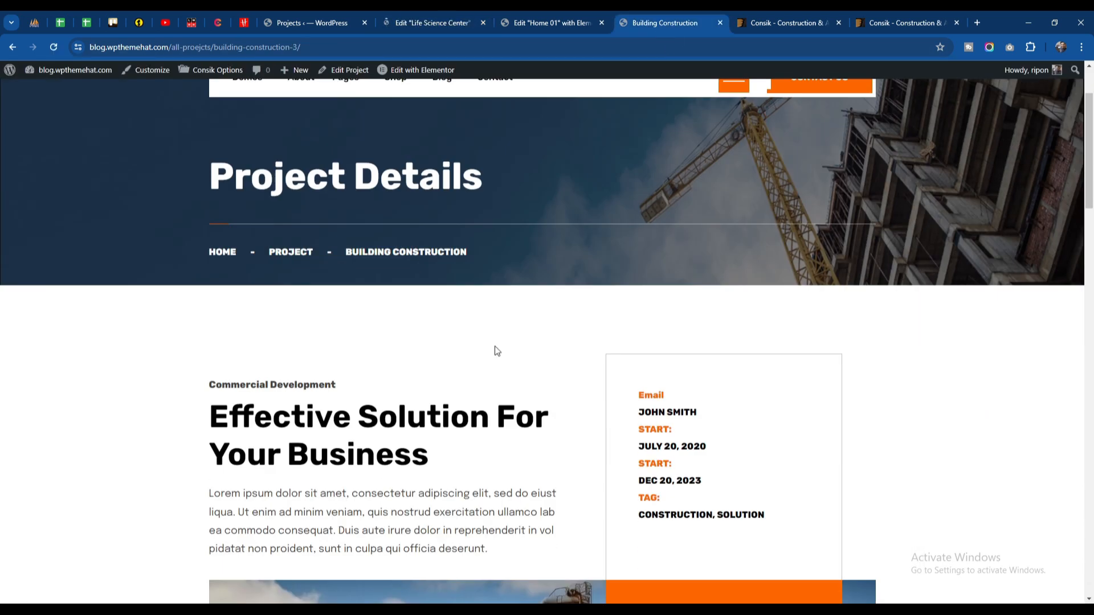
scroll(495, 347, up, 2)
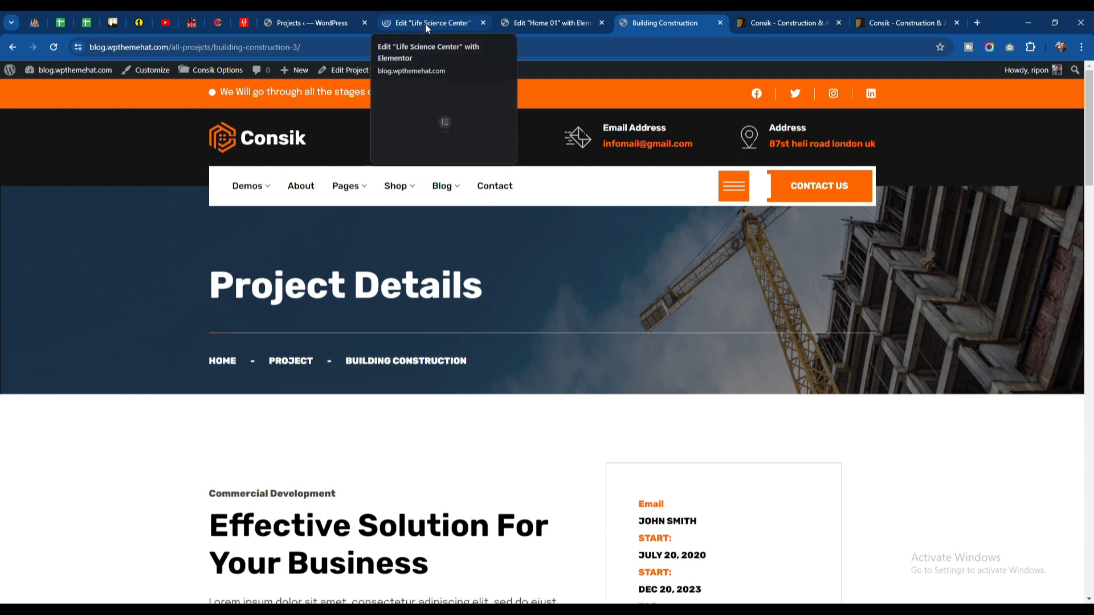
click(431, 24)
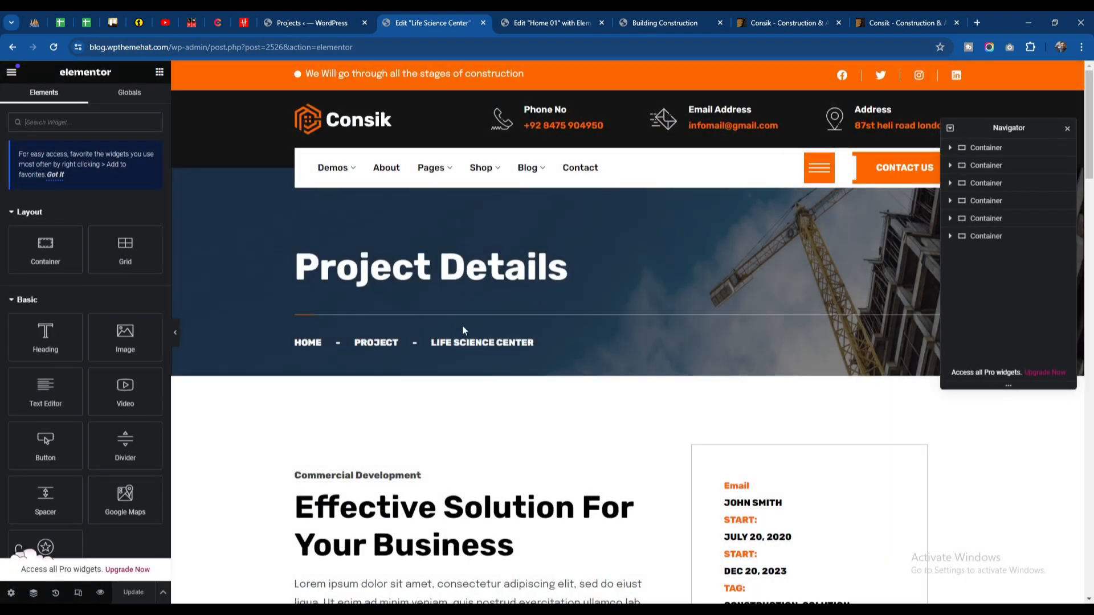
scroll(462, 325, down, 3)
scroll(463, 324, down, 5)
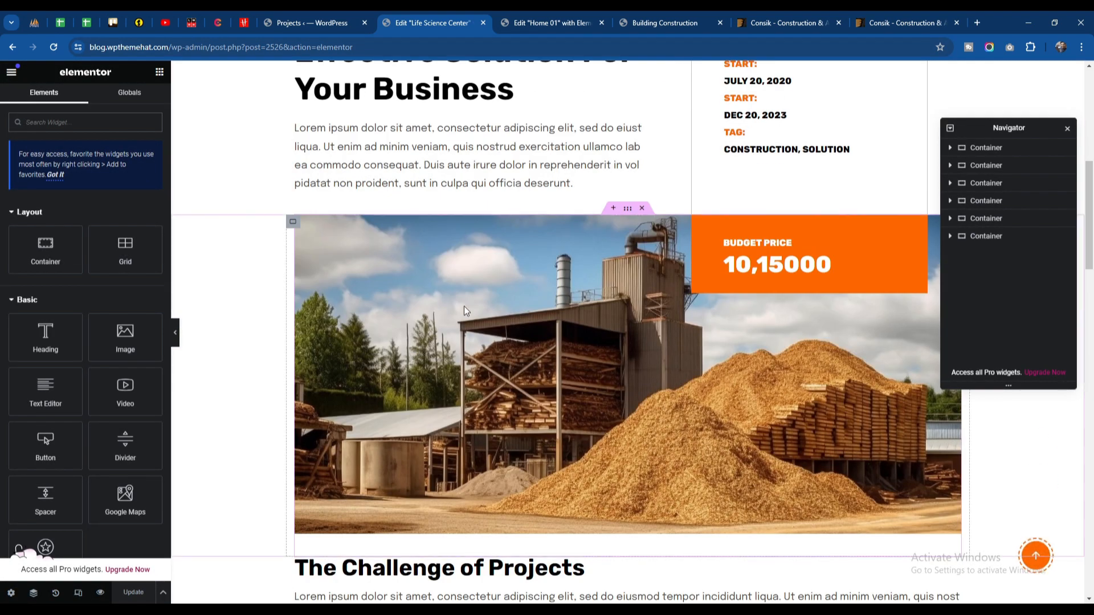
scroll(465, 308, down, 10)
scroll(465, 310, up, 15)
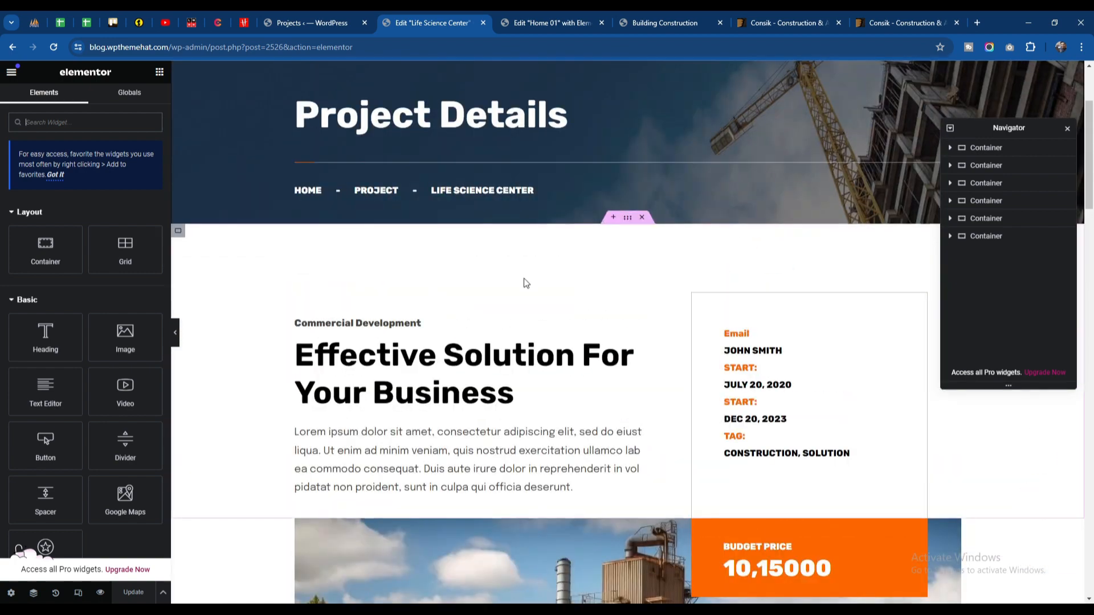
Inspect the Section Title, Project Info and main image widgets of the Life Science Center page.
click(486, 362)
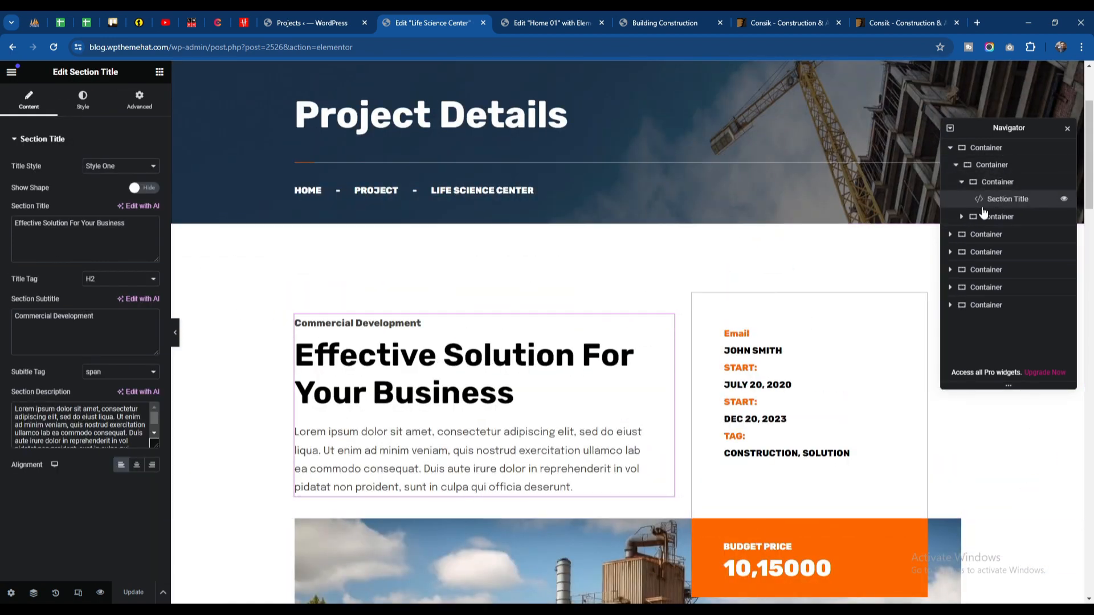
scroll(772, 357, down, 3)
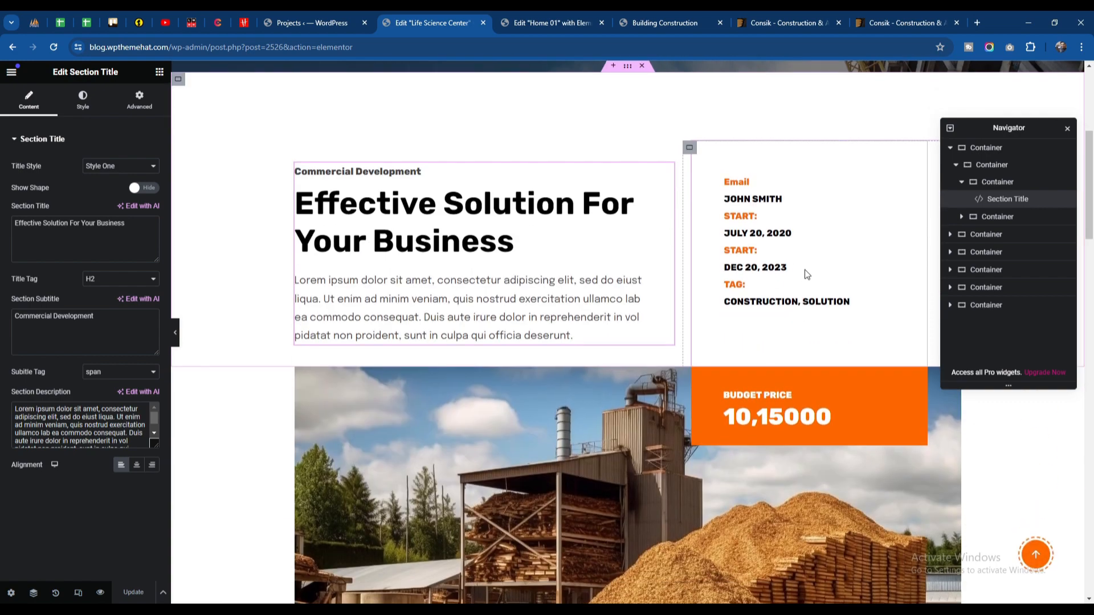
click(804, 269)
scroll(513, 330, down, 3)
click(550, 354)
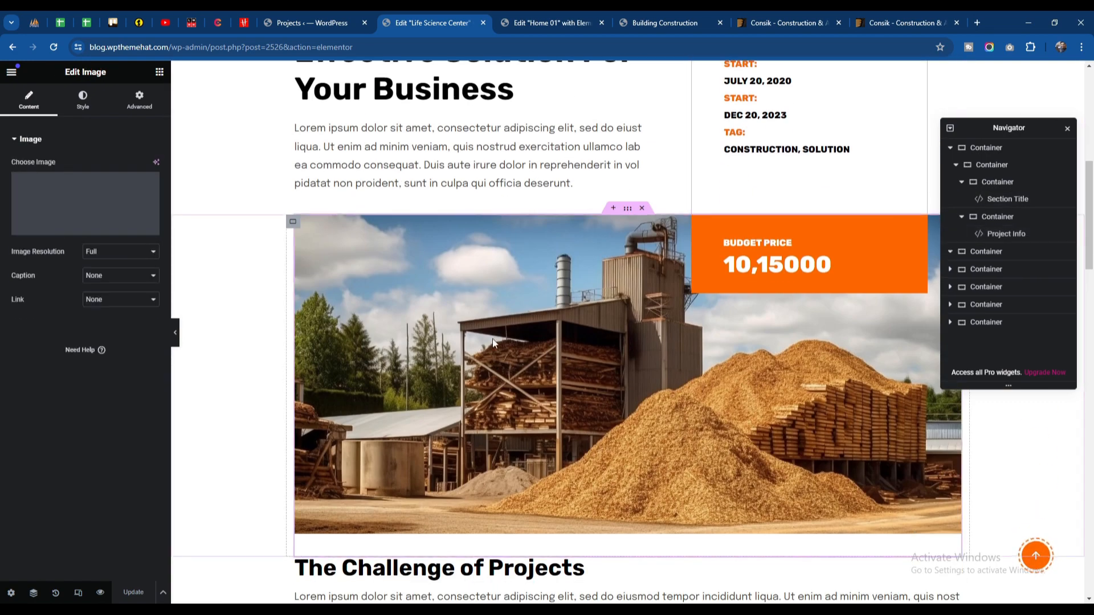
Inspect the image settings of the project gallery and look over the rest of the page down to the footer.
scroll(564, 312, down, 9)
click(548, 310)
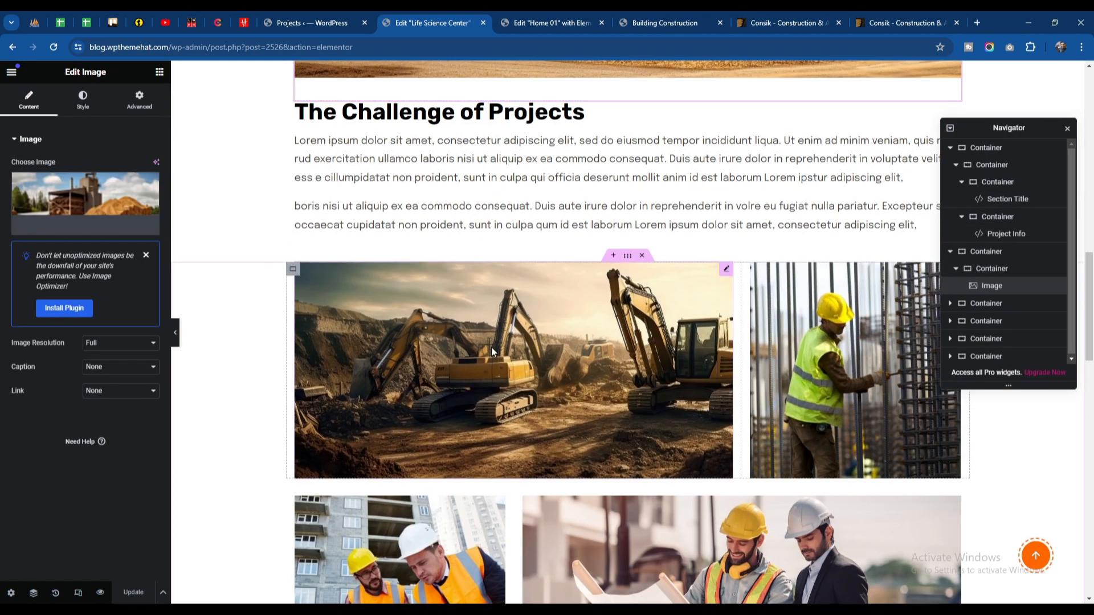
click(805, 345)
scroll(604, 330, down, 6)
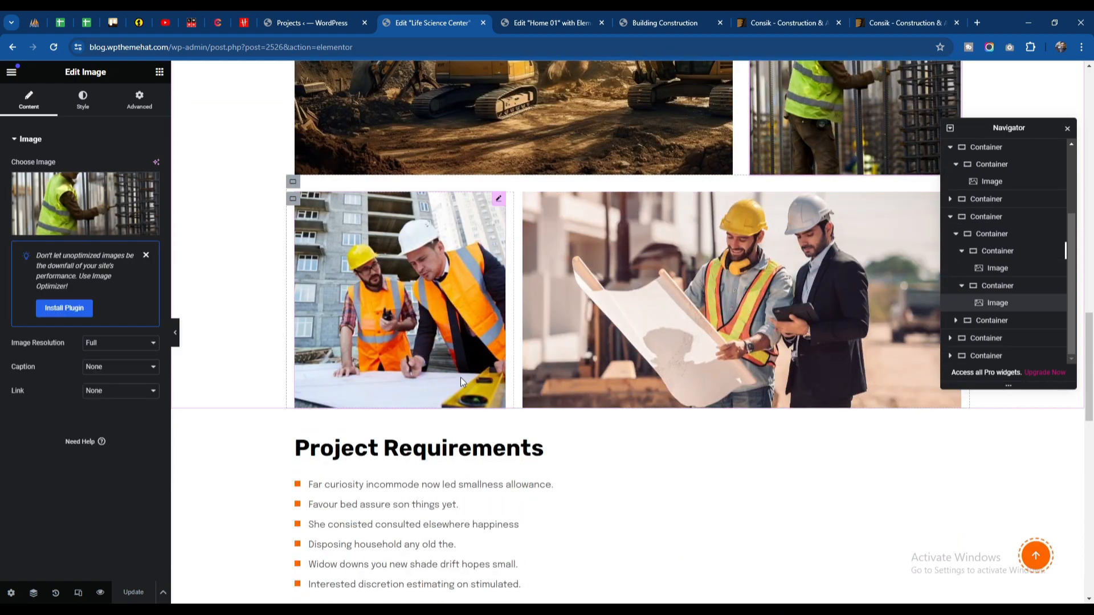
scroll(373, 315, down, 6)
scroll(517, 406, down, 10)
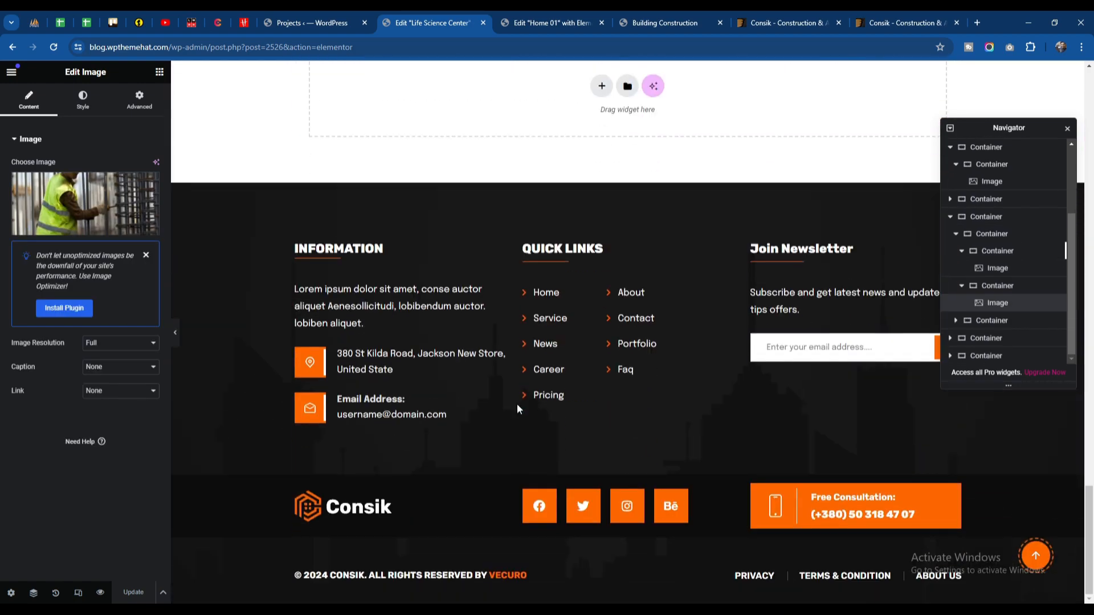
scroll(517, 405, up, 15)
scroll(517, 405, up, 12)
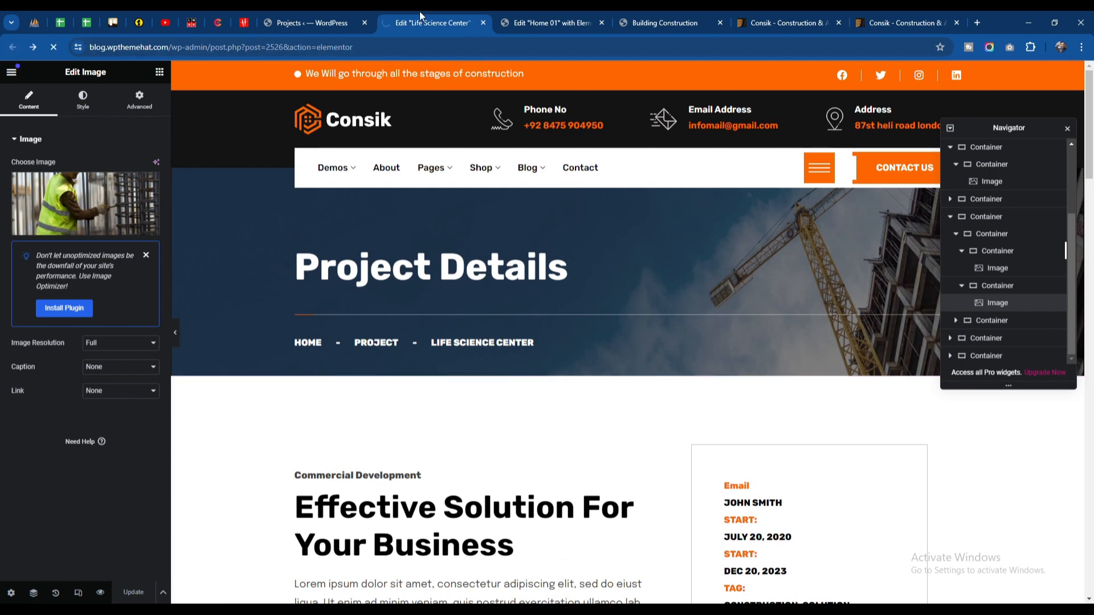
Compare the Home 01 project cards with the Life Science Center project's featured image and excerpt settings, and update the project.
click(578, 23)
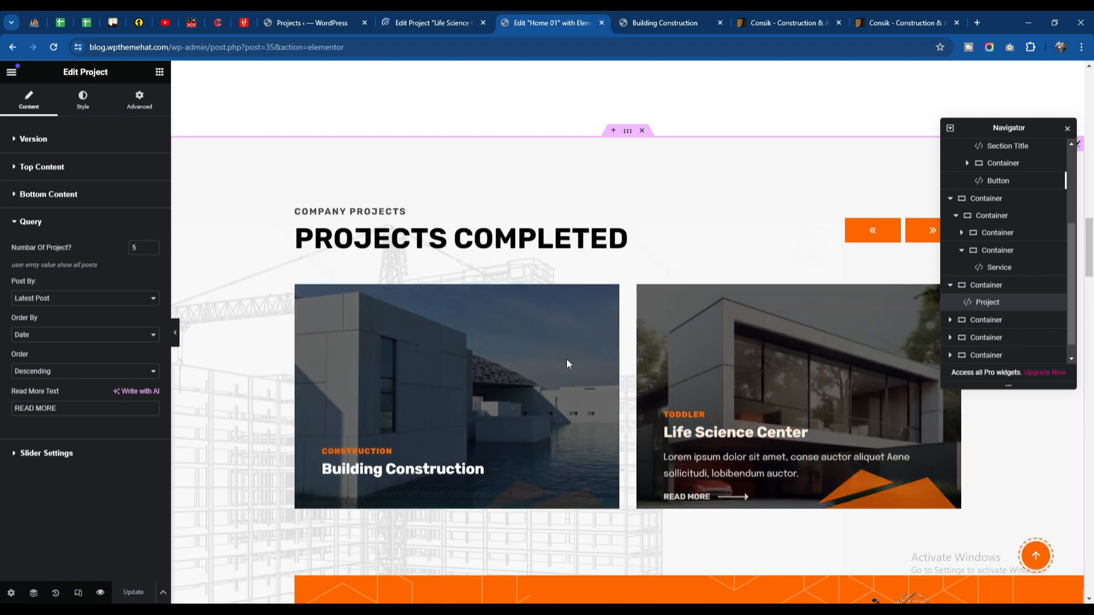
click(456, 17)
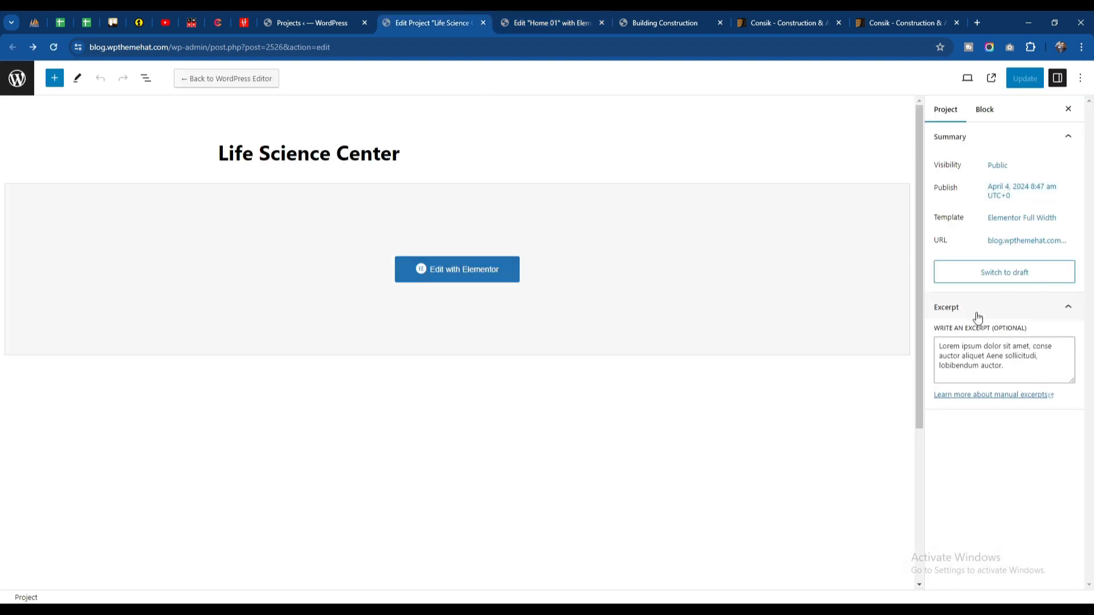
click(982, 113)
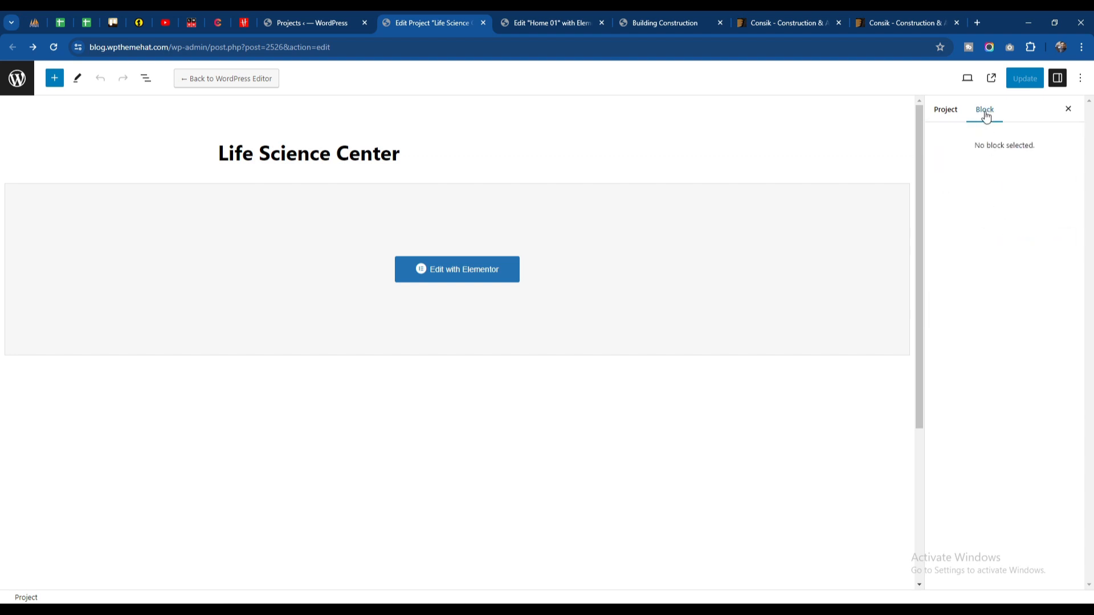
click(945, 109)
click(955, 364)
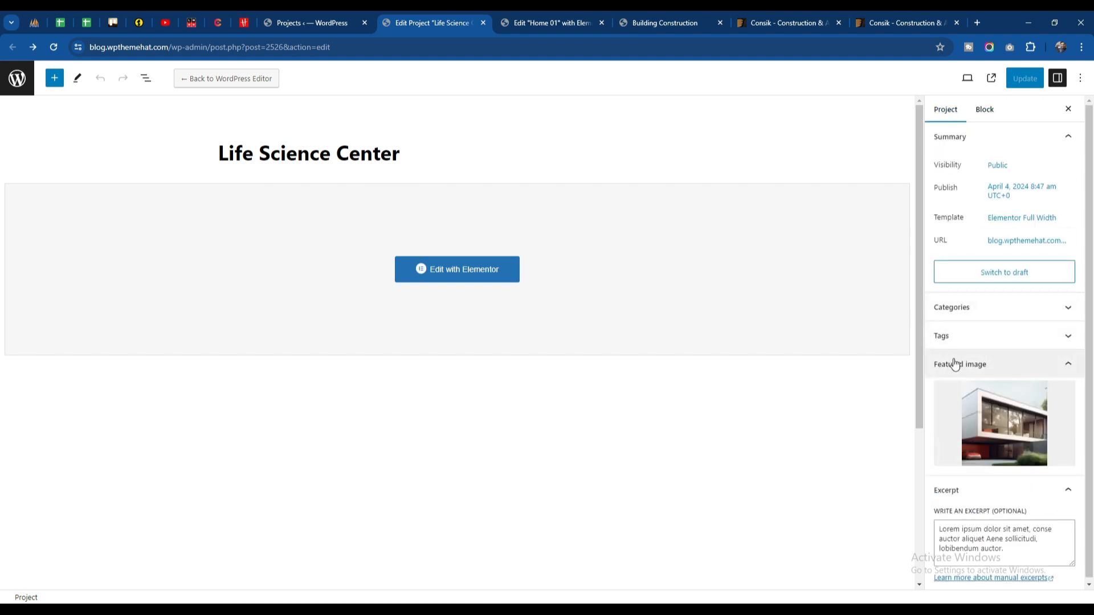
mouse_move(963, 420)
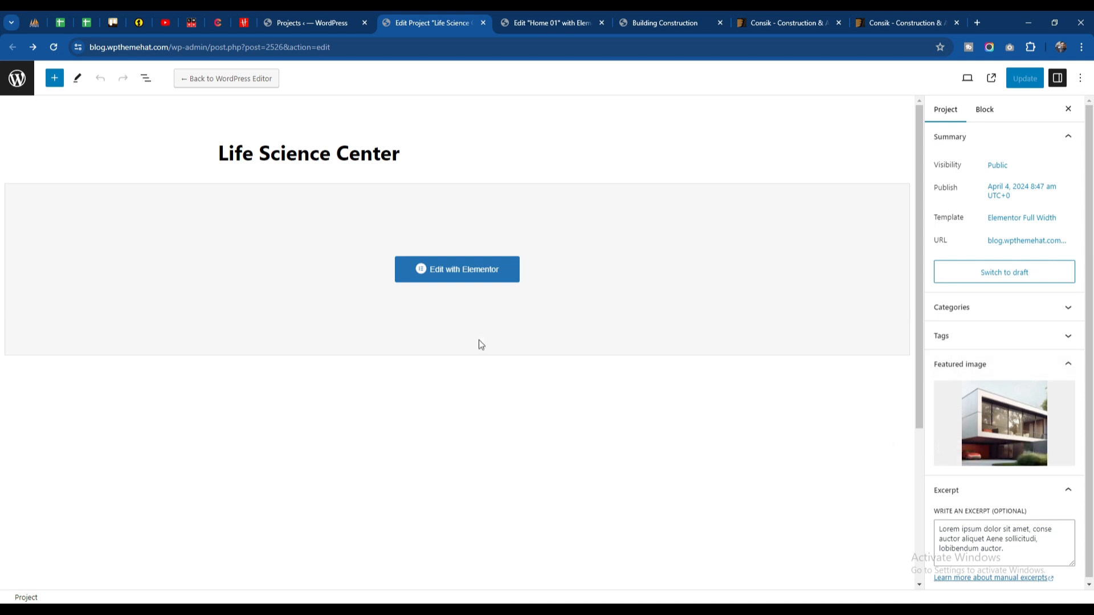
click(1024, 78)
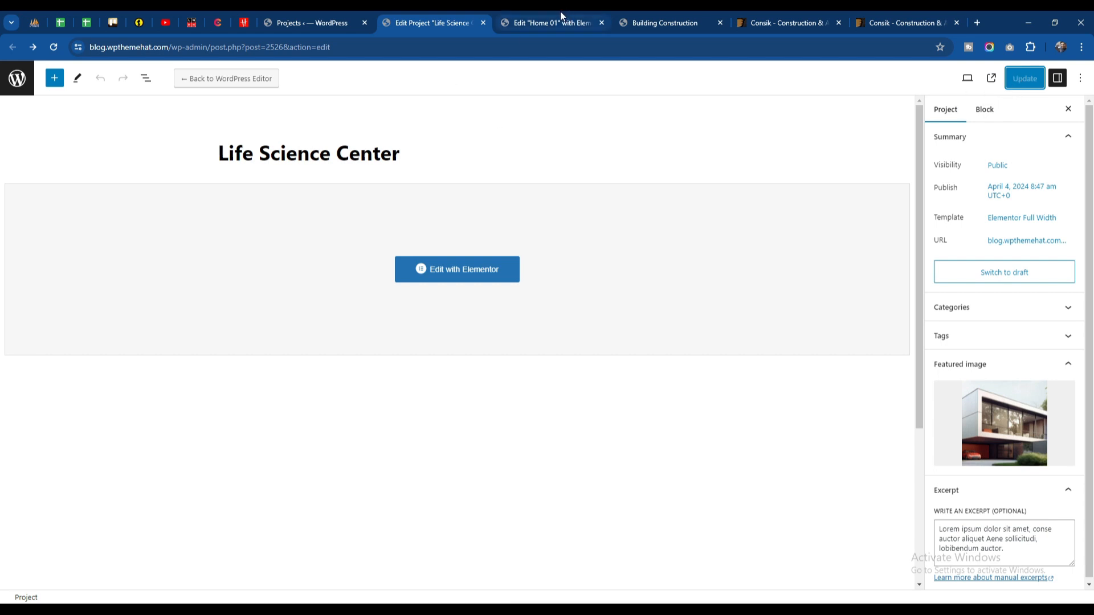
In the Home 01 Project widget, set Post By to Selected posts, add Life Science Center to the chosen posts and update the page.
click(319, 22)
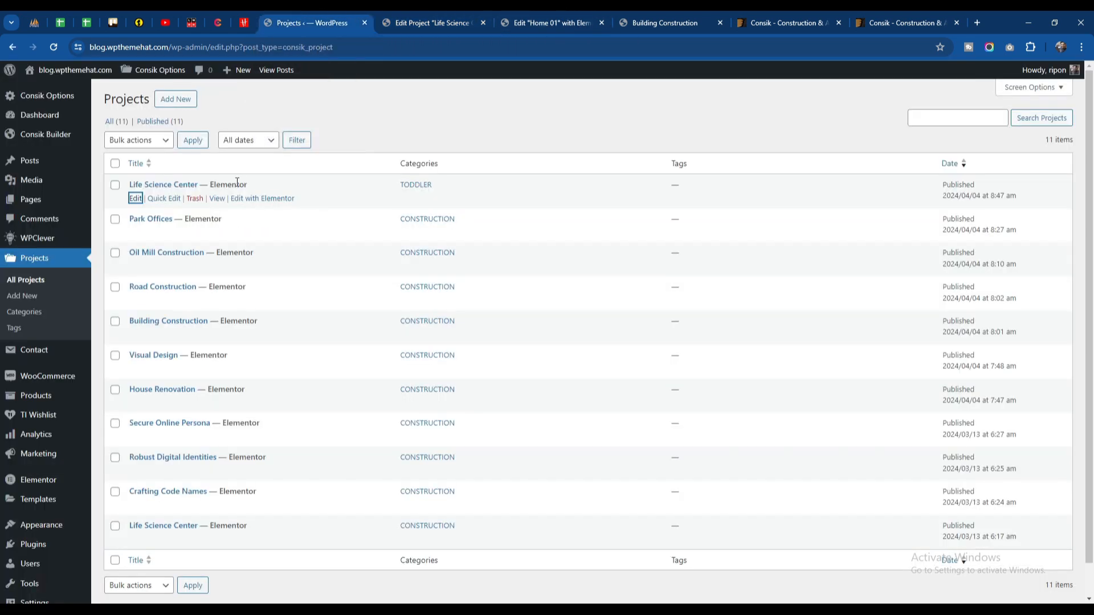
click(438, 24)
click(550, 23)
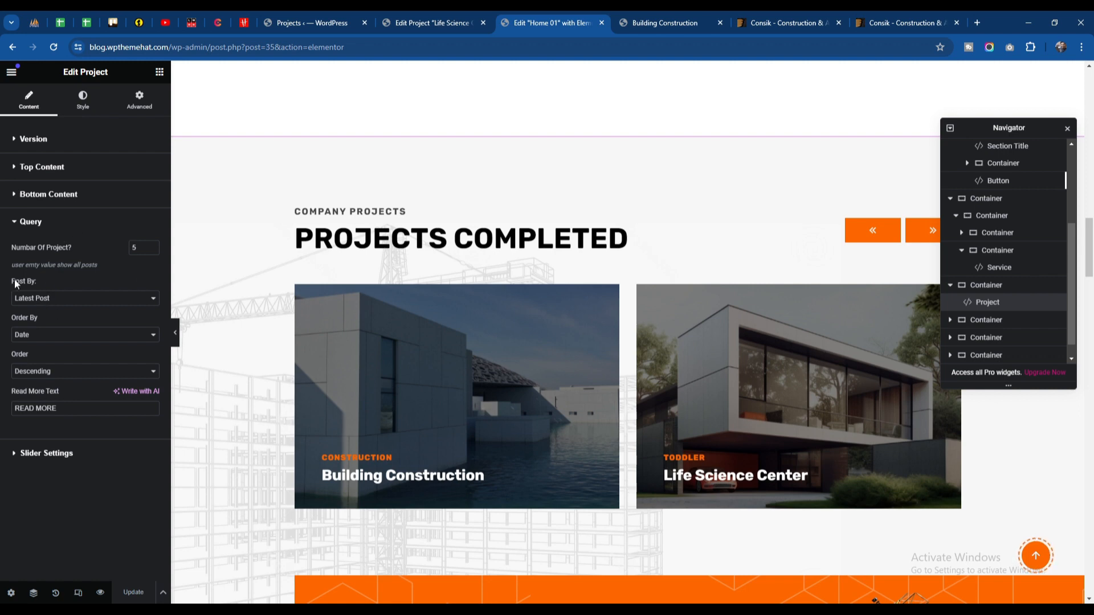
click(52, 299)
click(58, 319)
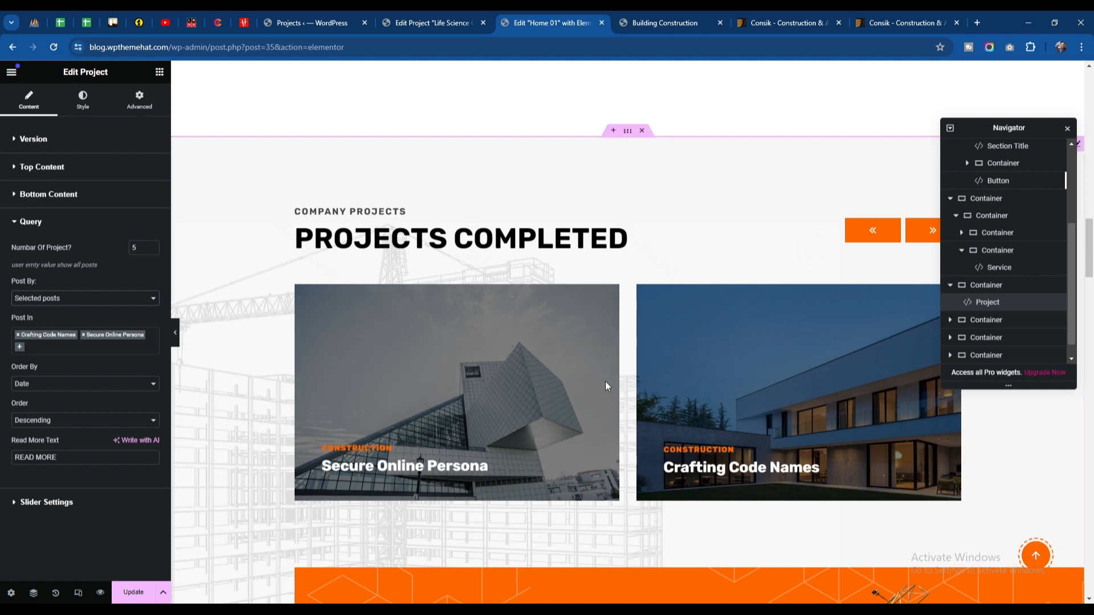
click(59, 347)
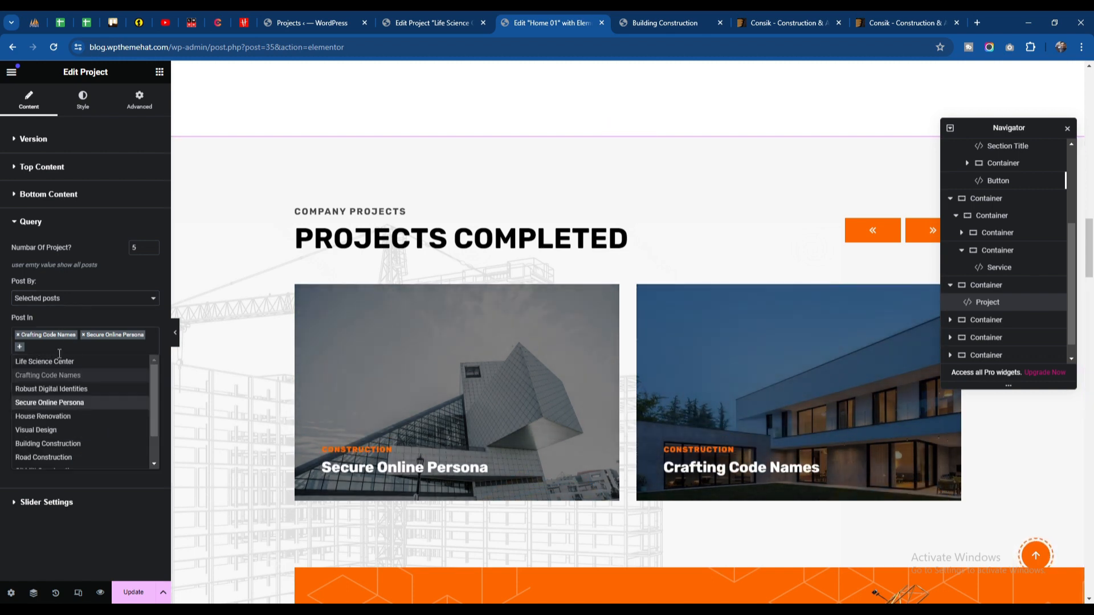
click(56, 362)
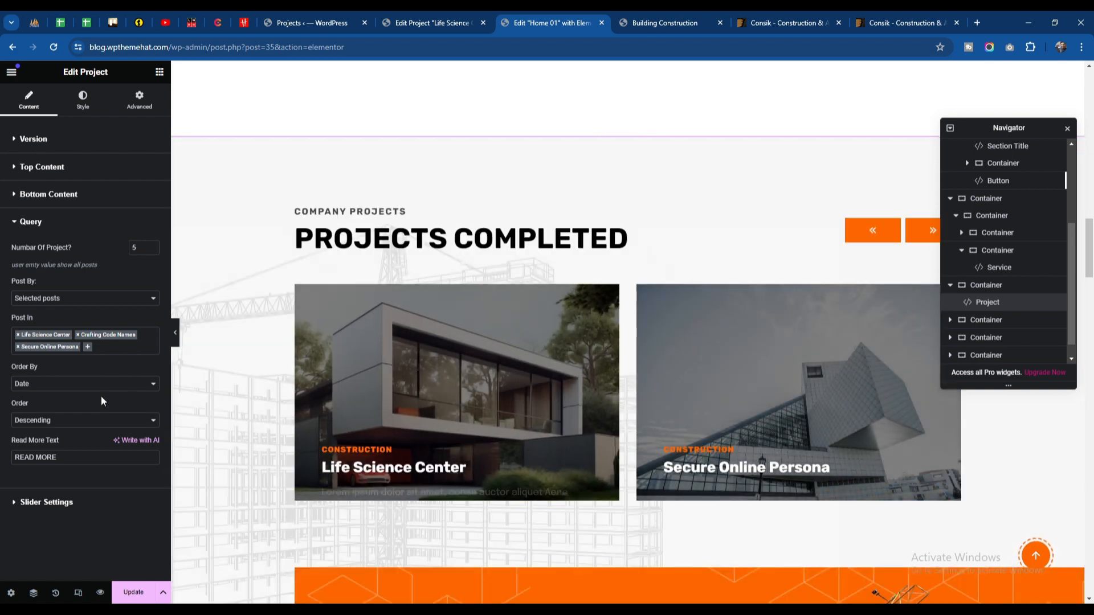
click(132, 594)
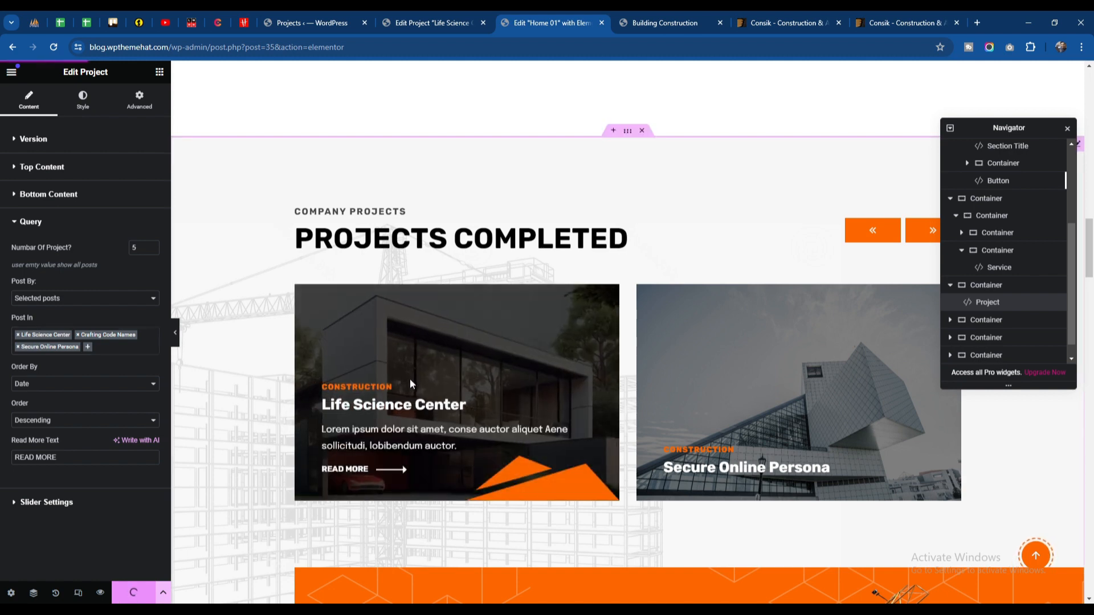
Try the Autoplay option in the Project widget's slider settings and switch it back off.
click(47, 503)
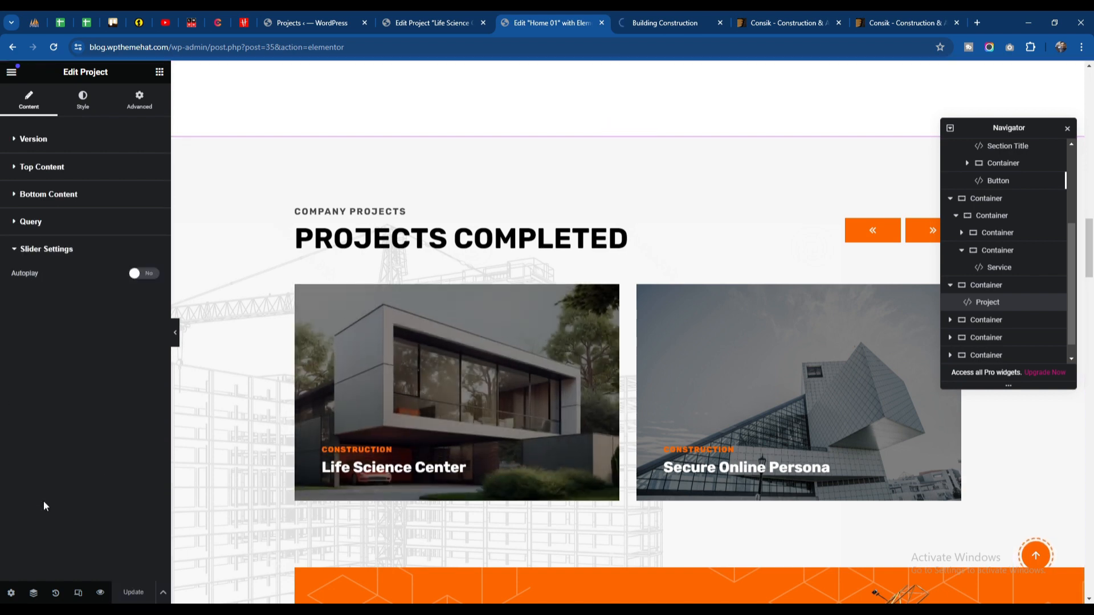
click(143, 274)
click(138, 276)
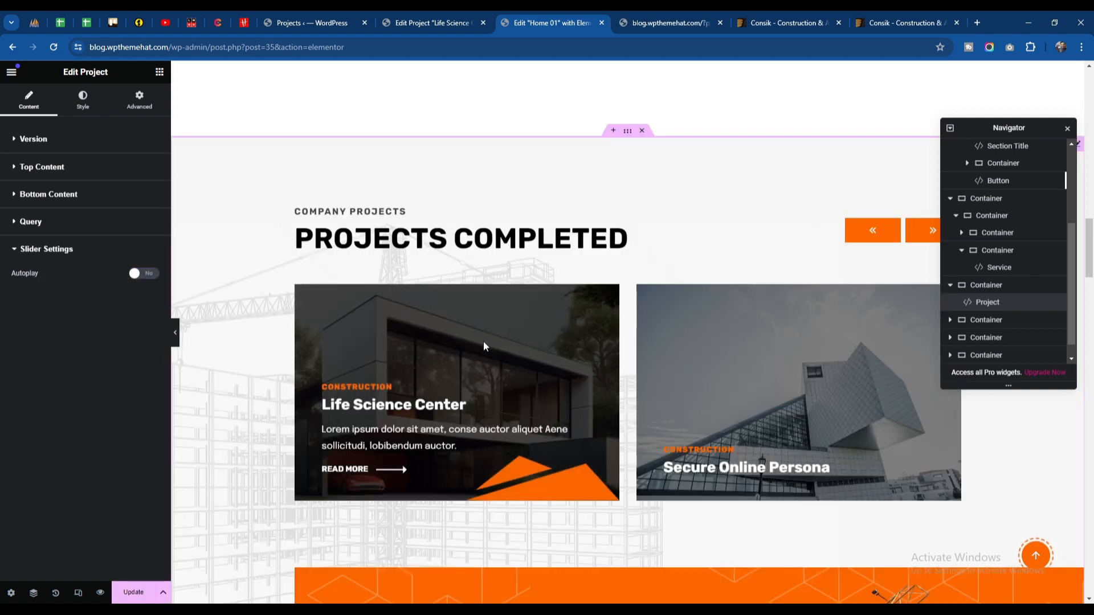
In the Home 01 team section, inspect the Team Member widget's version choices, style choices and slider control settings.
scroll(477, 322, down, 10)
scroll(477, 323, up, 2)
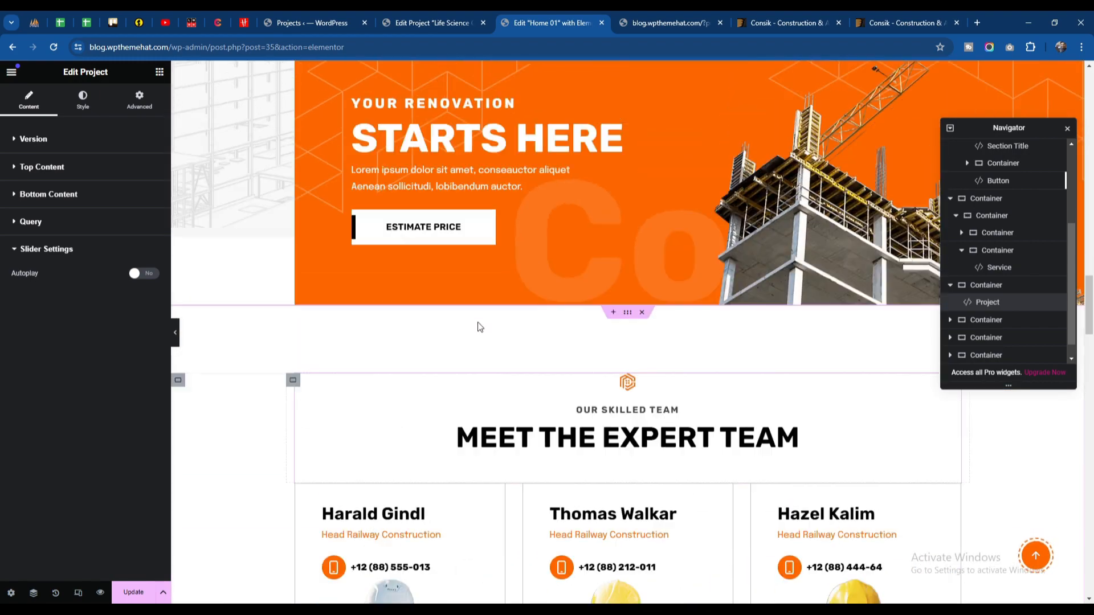
scroll(477, 327, down, 4)
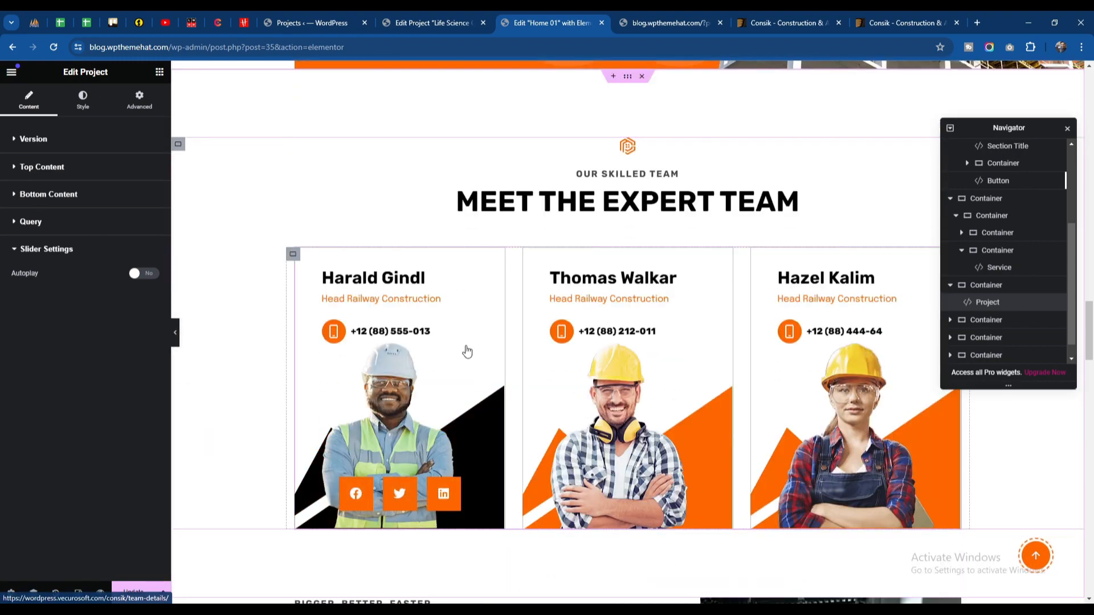
click(466, 350)
click(107, 166)
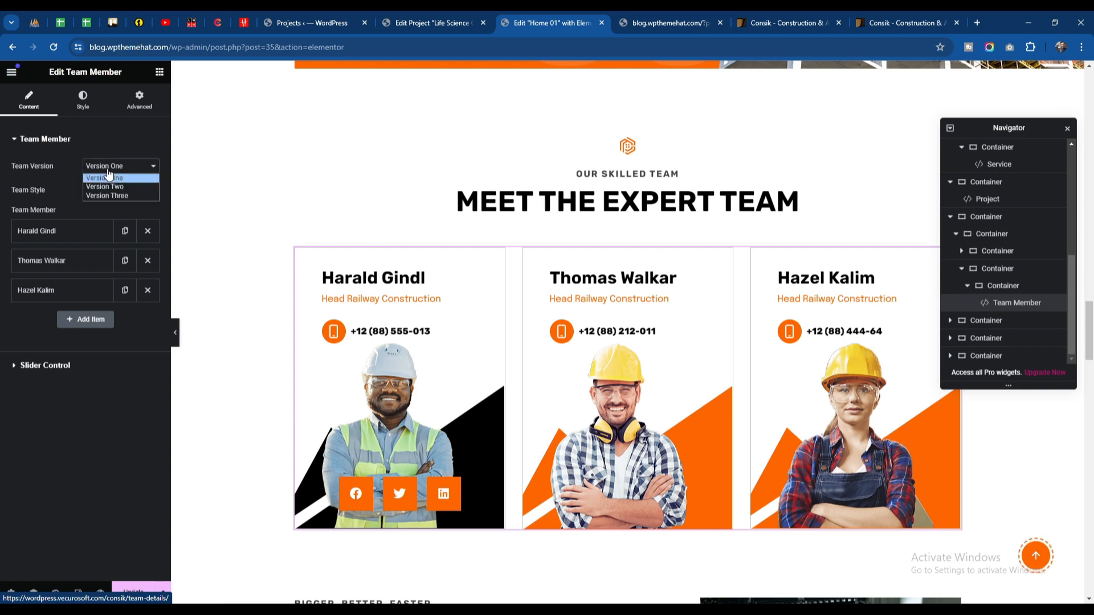
click(126, 173)
click(106, 194)
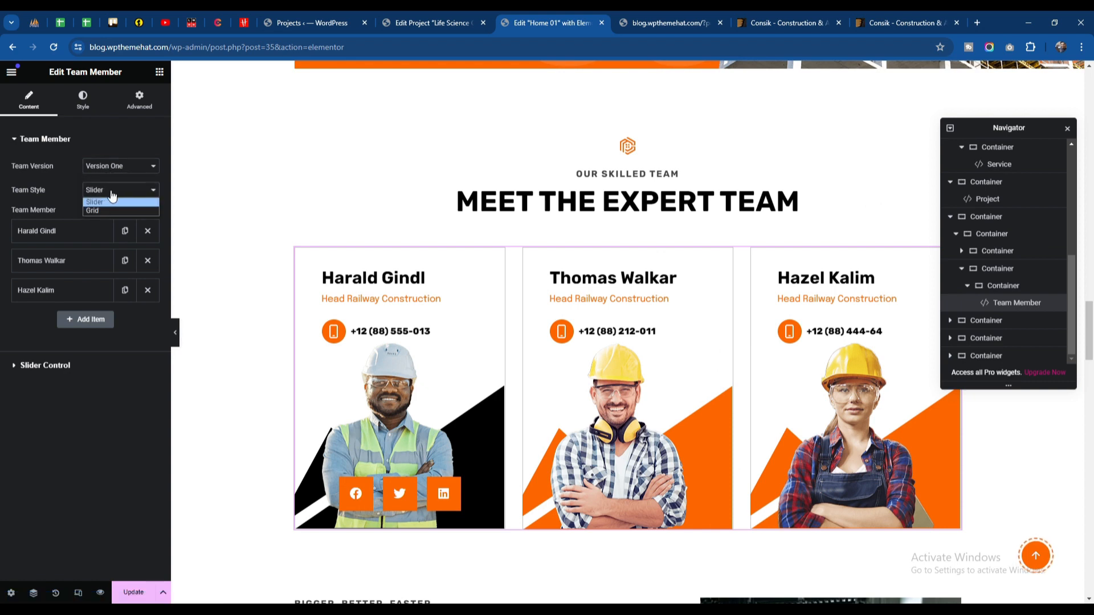
click(89, 201)
click(25, 368)
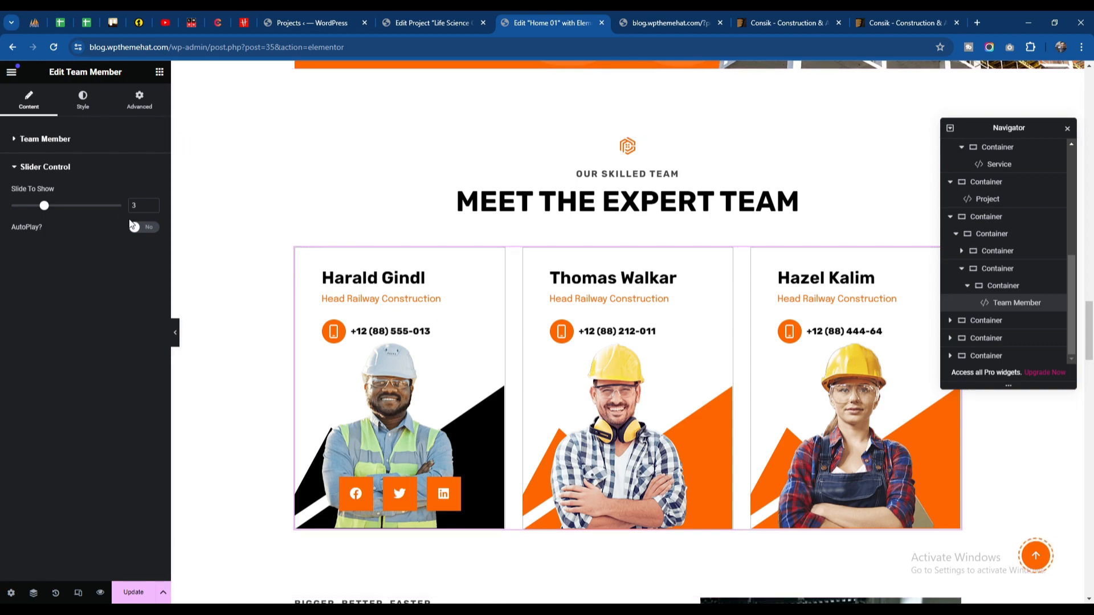
Review the form titles and shortcodes of Tab One and Tab Two in the cost calculator's Form Tab widget, and update the page.
scroll(620, 374, down, 6)
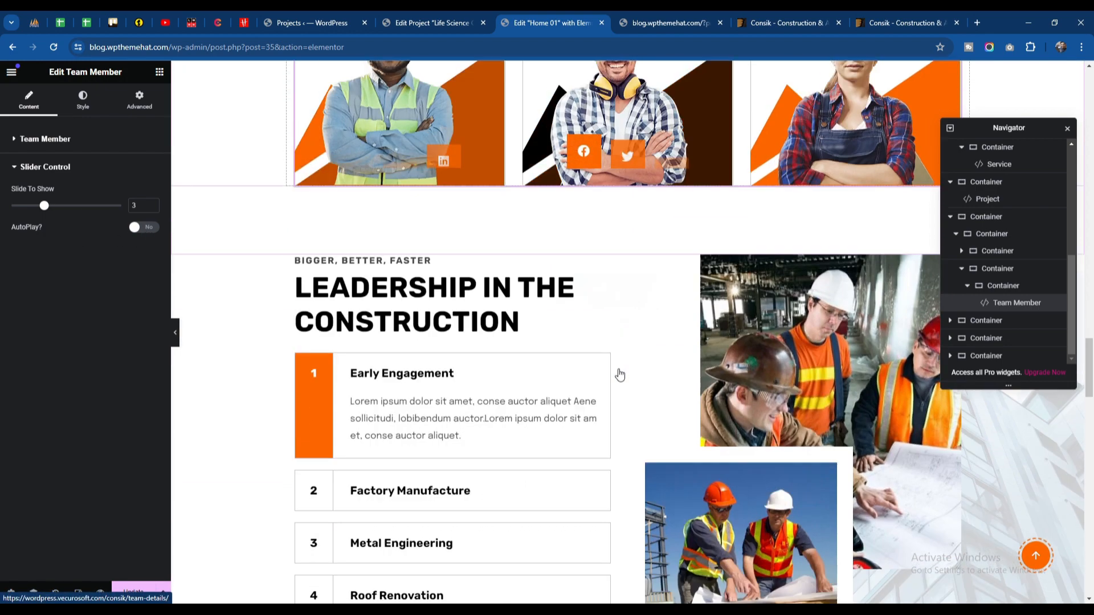
scroll(620, 374, down, 13)
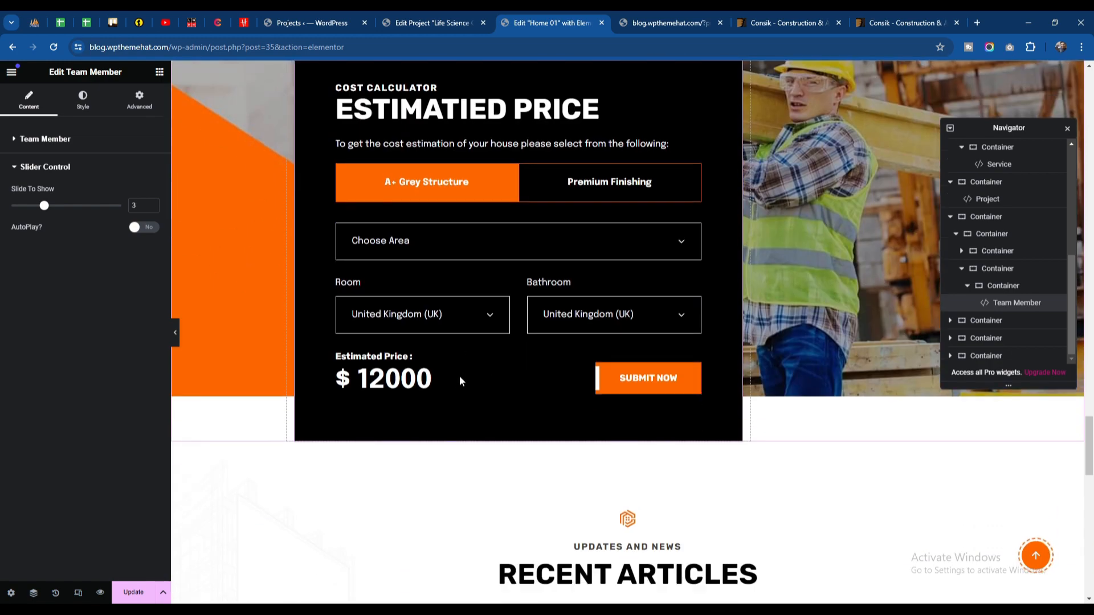
scroll(459, 379, up, 3)
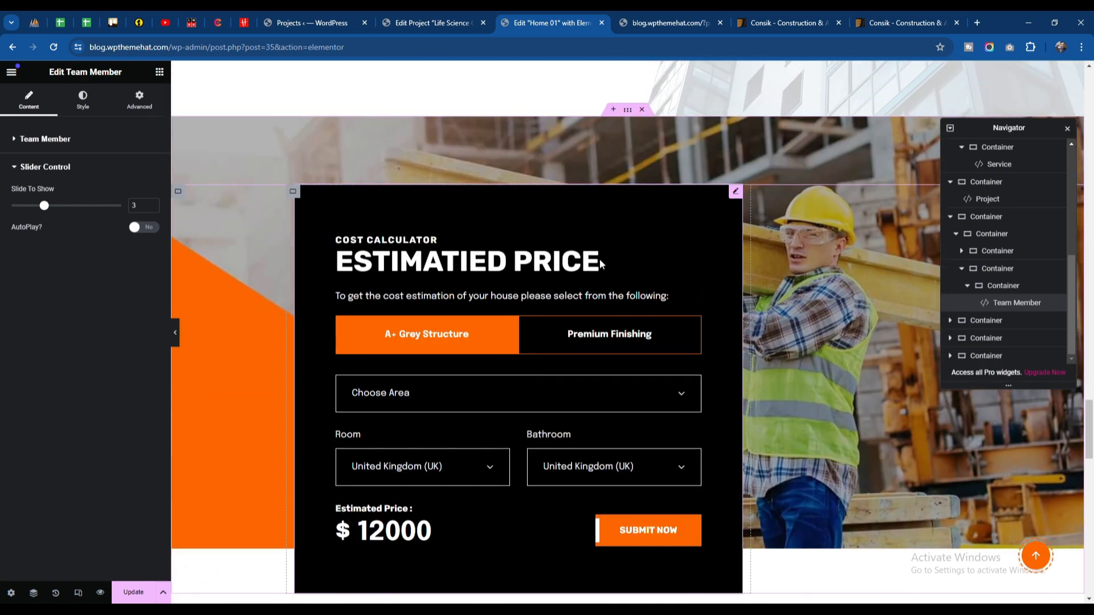
click(463, 371)
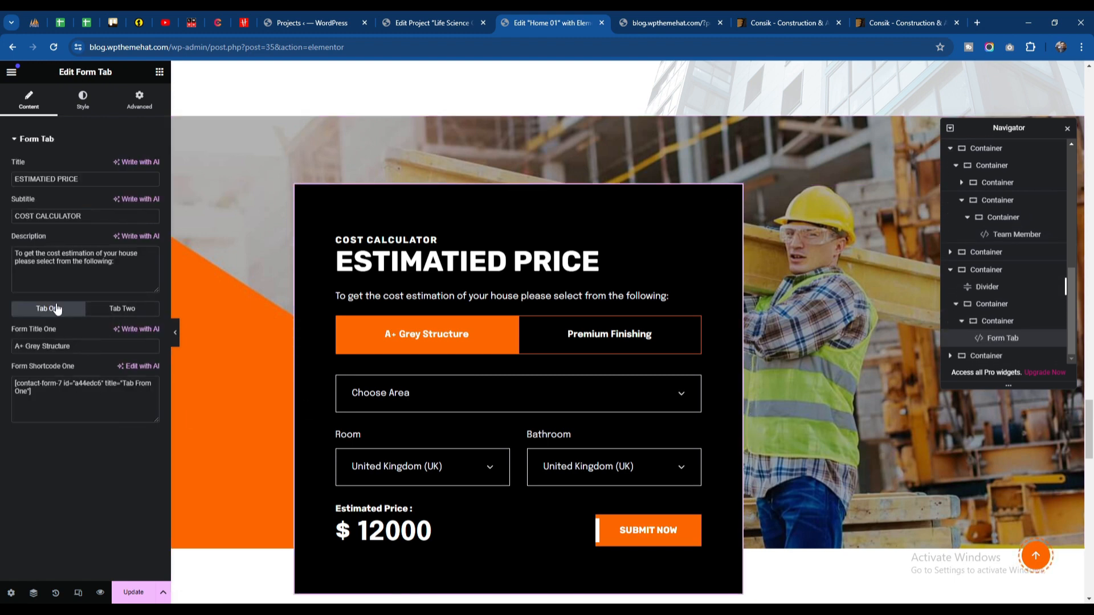
click(137, 309)
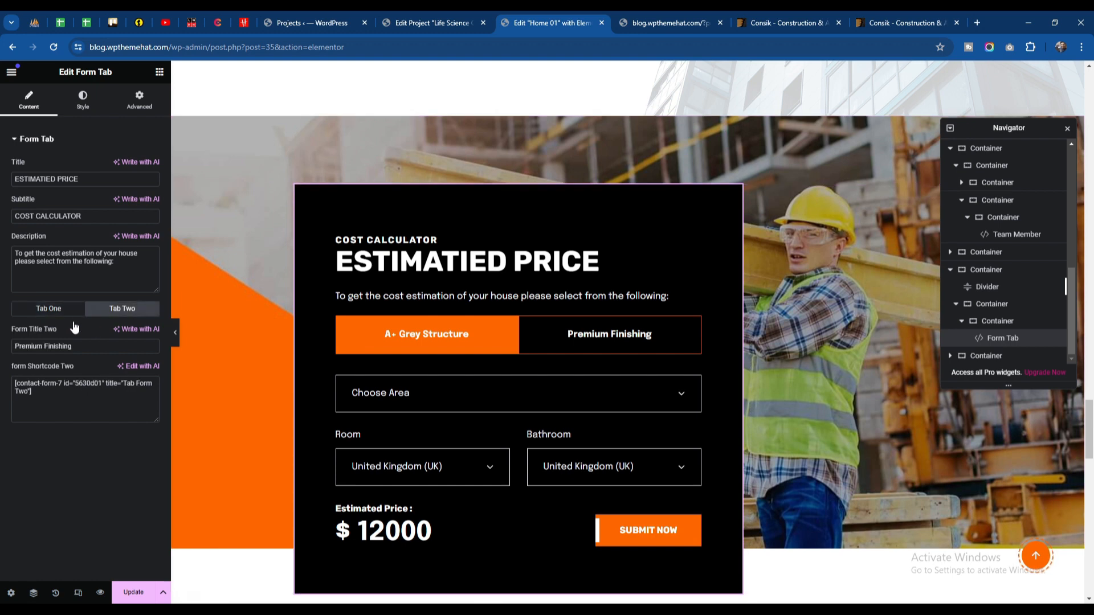
click(43, 315)
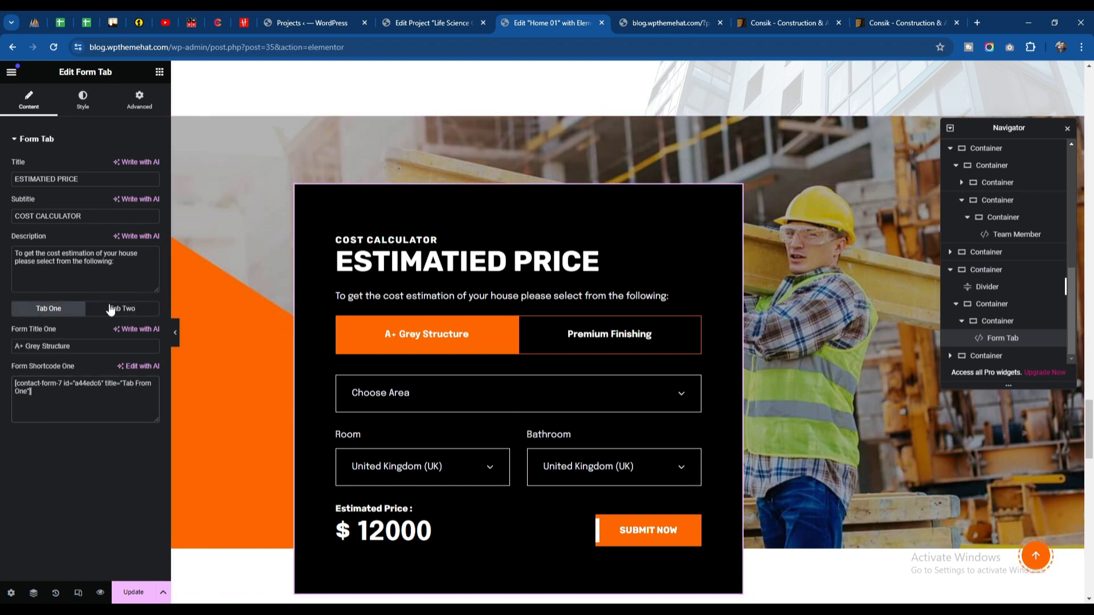
click(134, 594)
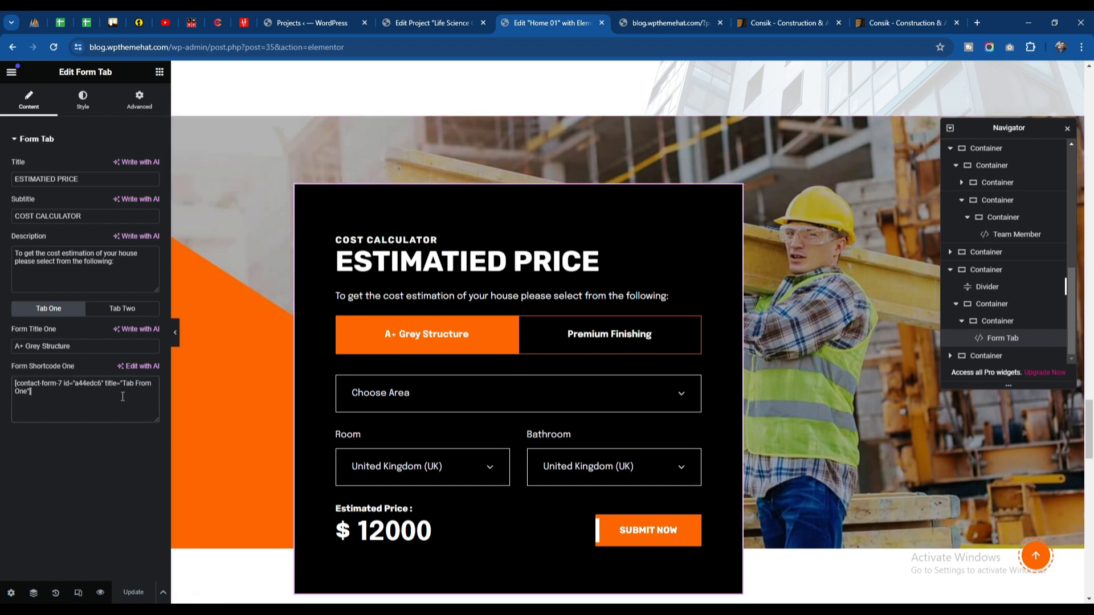
Open the WordPress contact forms list and compare the Tab From One shortcode with the one in the Form Tab widget.
click(300, 12)
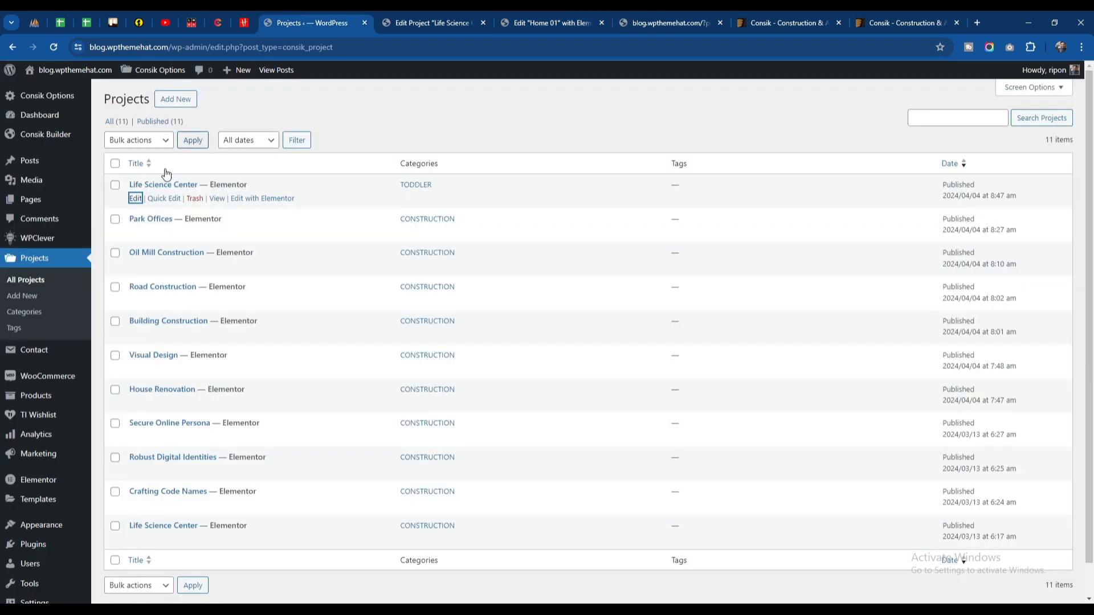
click(40, 357)
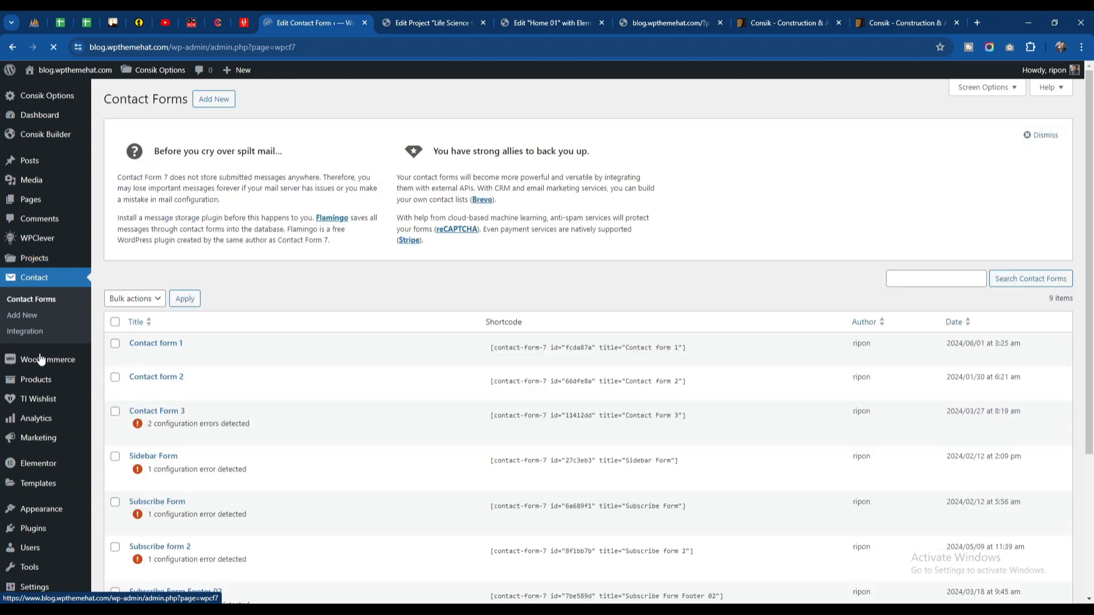
scroll(233, 301, down, 3)
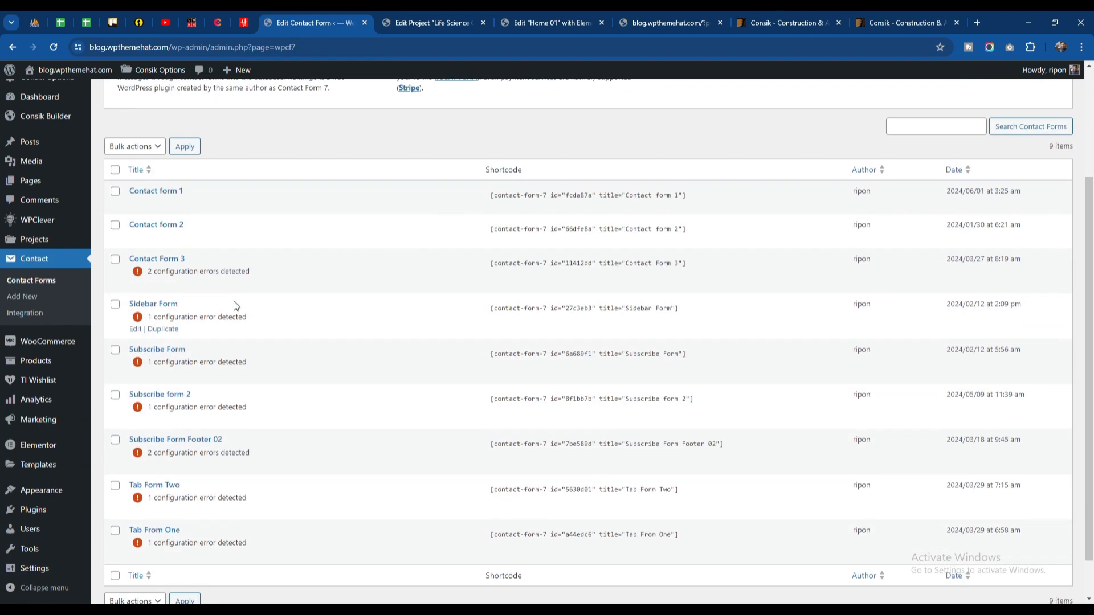
click(549, 23)
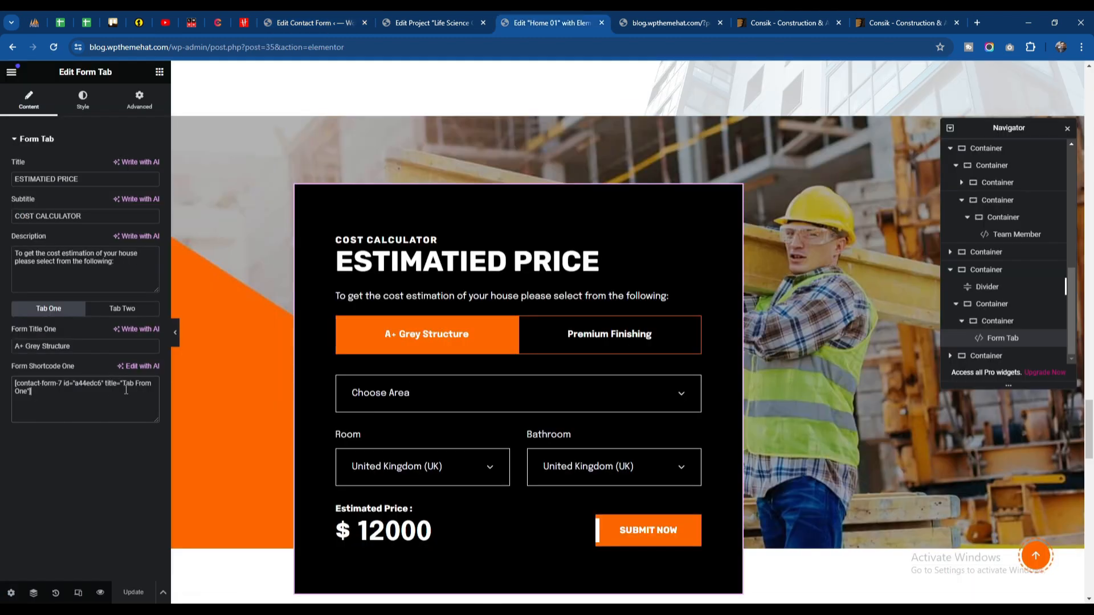
click(337, 12)
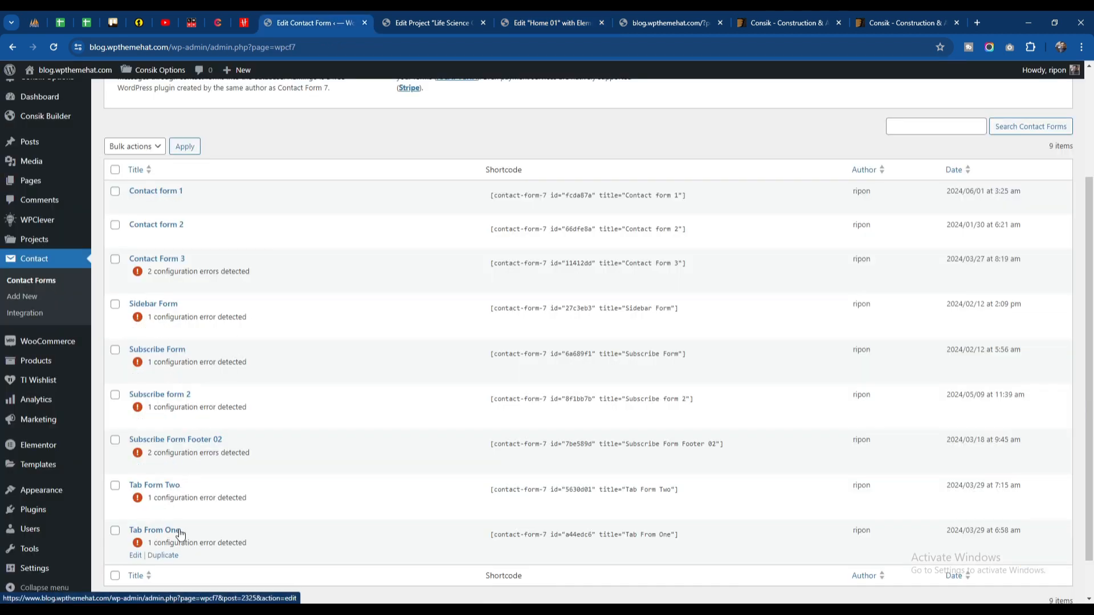
scroll(188, 486, down, 1)
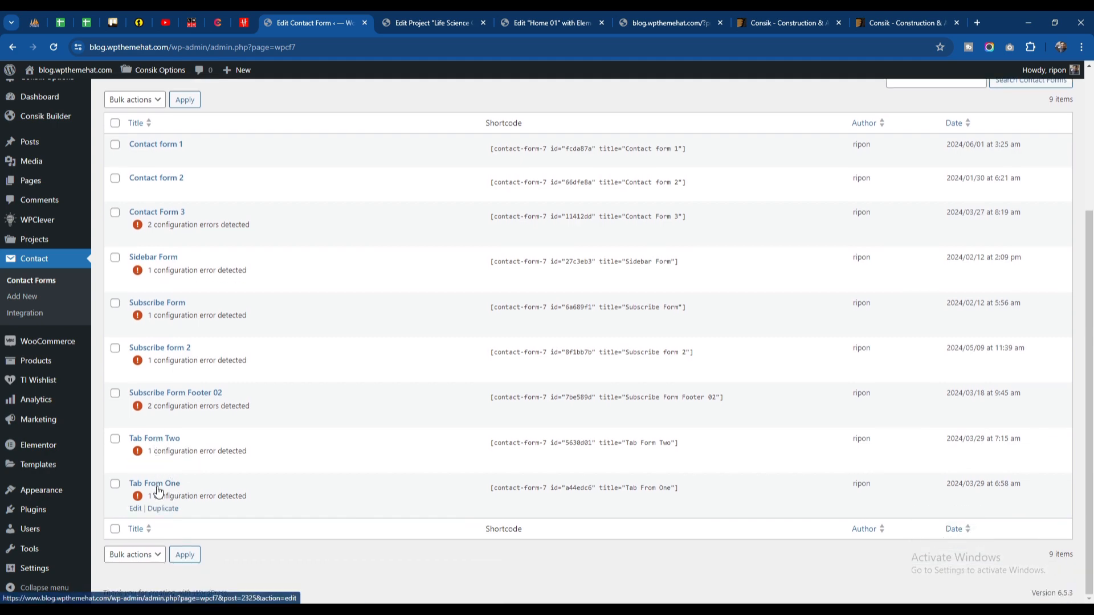
Switch the cost calculator between A+ Grey Structure and Premium Finishing, and check the area, room and bathroom choices.
click(555, 12)
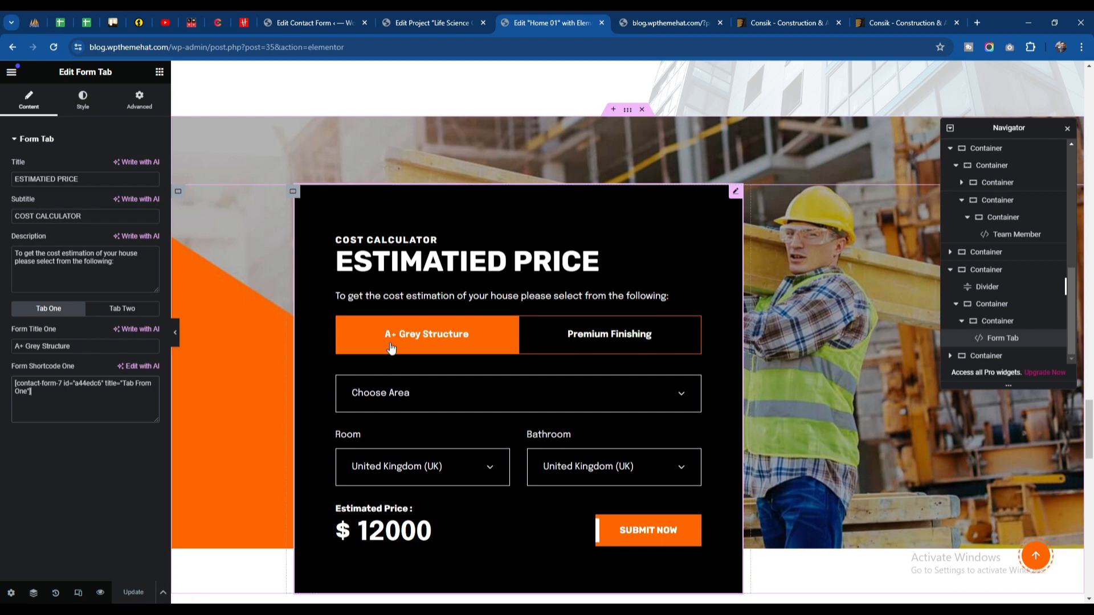
click(557, 342)
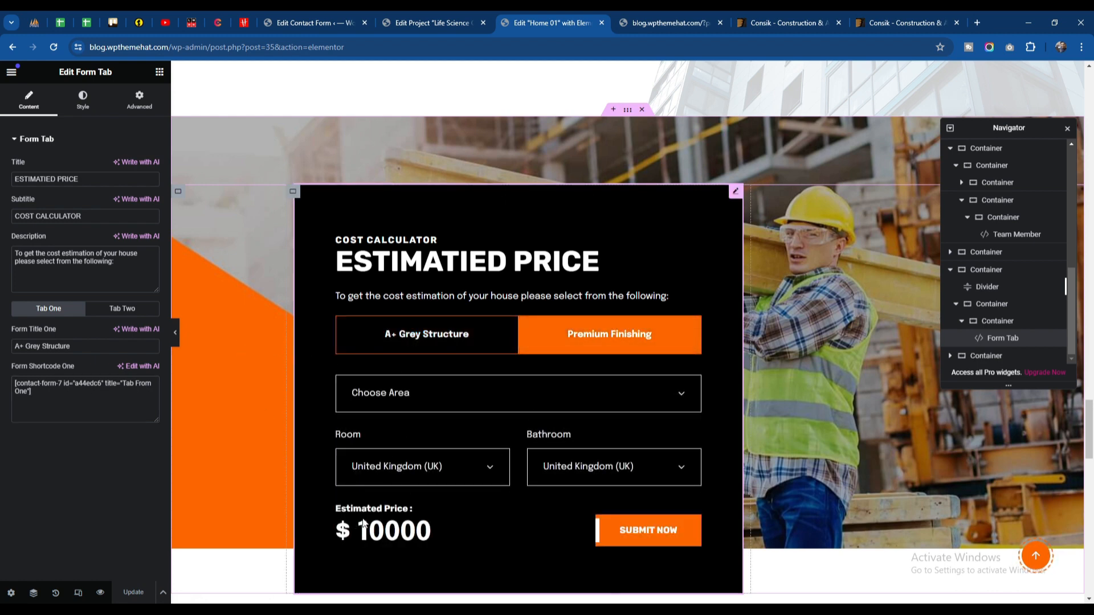
click(417, 353)
click(421, 396)
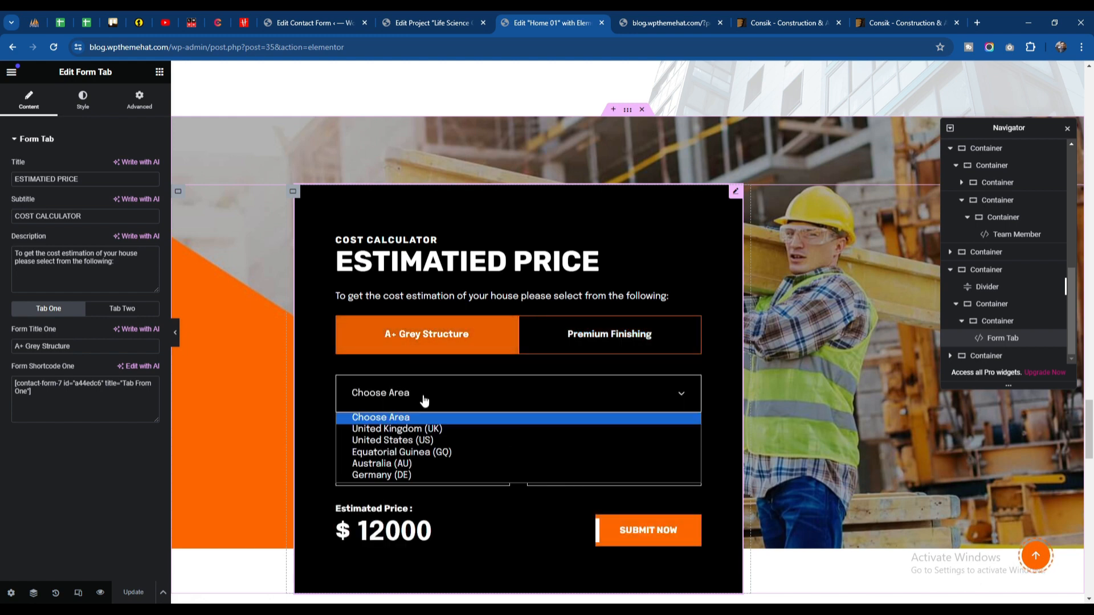
click(424, 400)
click(419, 468)
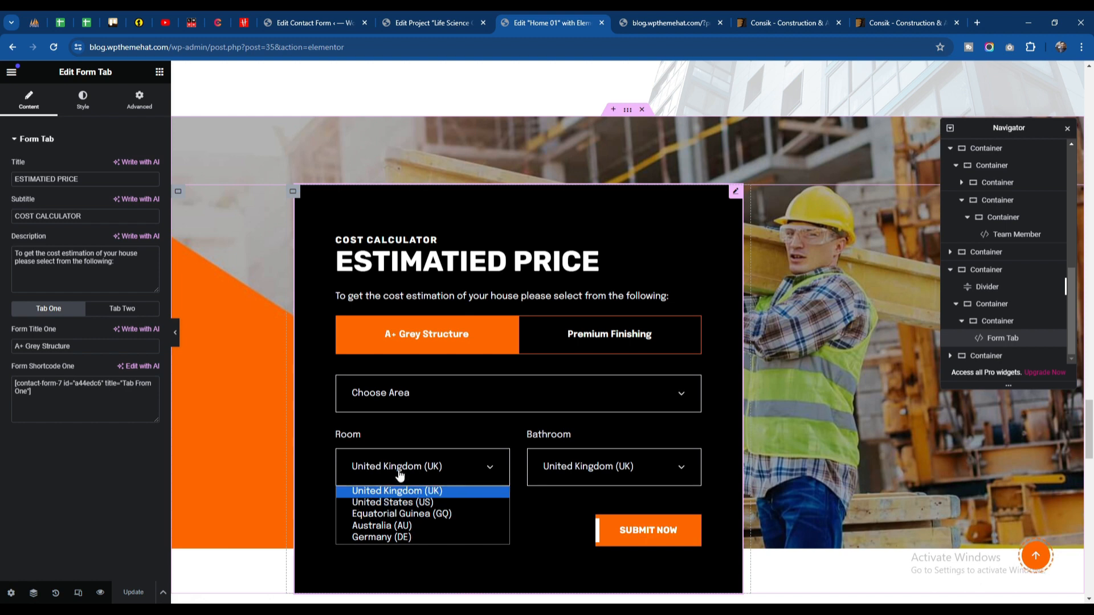
click(608, 468)
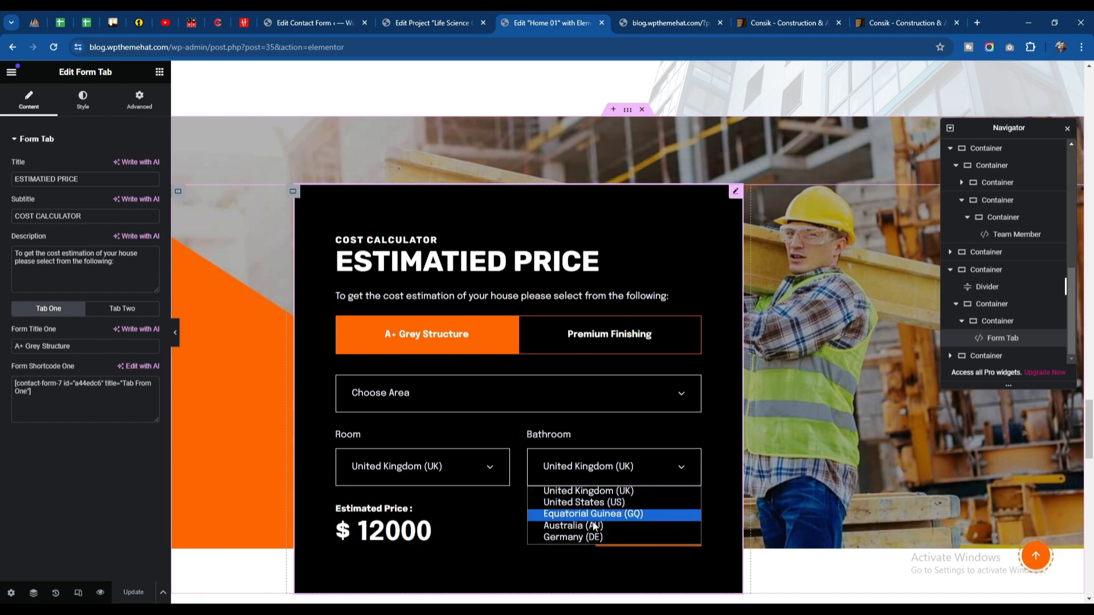
click(560, 491)
click(426, 402)
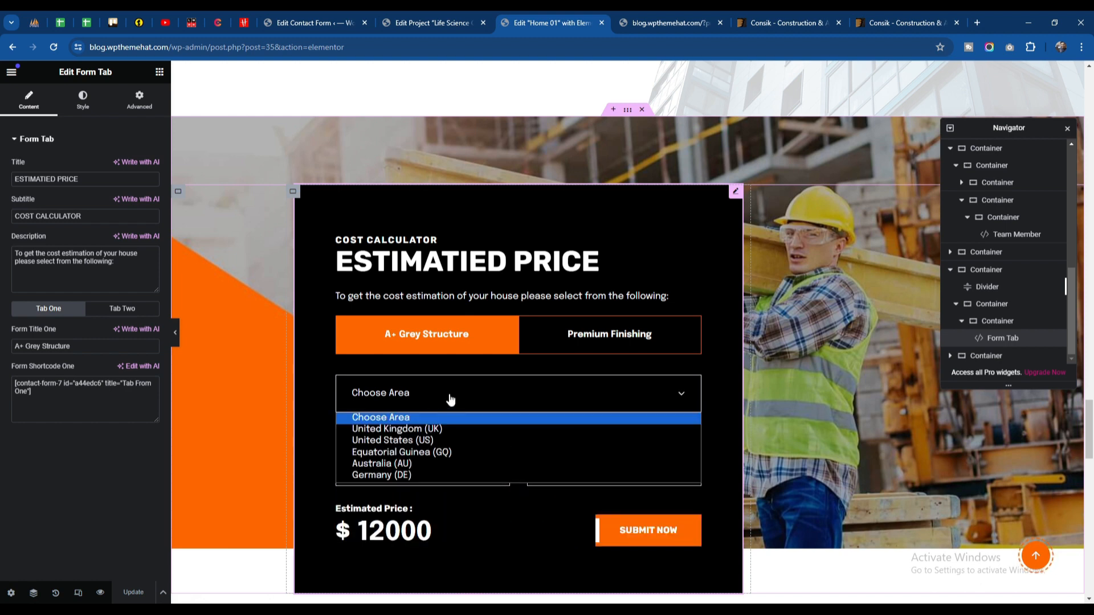
click(453, 400)
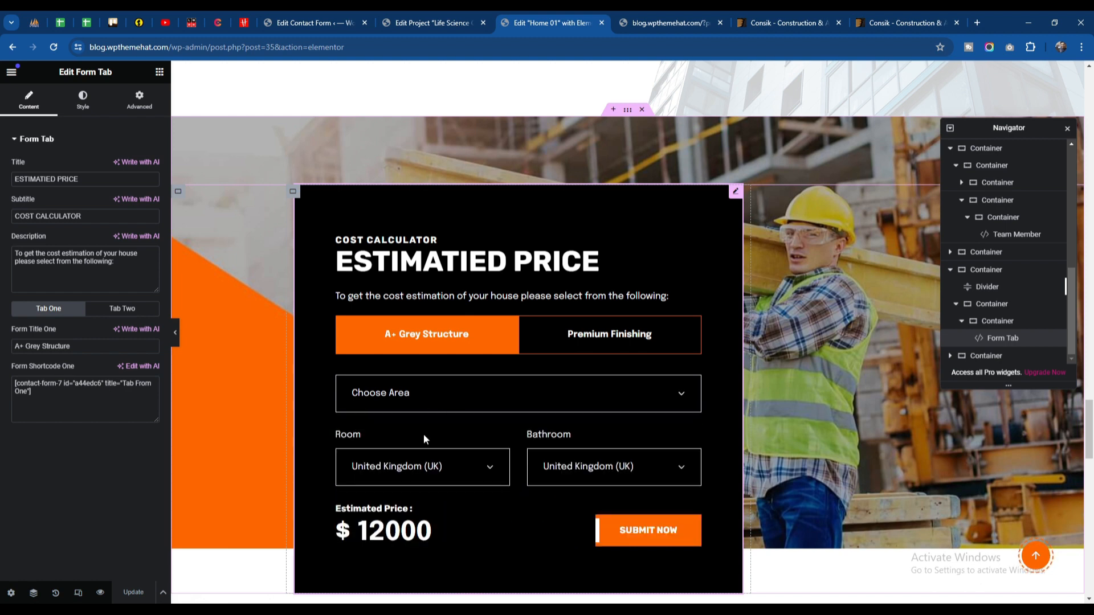
click(593, 348)
Look over the Recent Articles section of Home 01 and compare it with the full list of WordPress blog posts.
scroll(467, 428, down, 3)
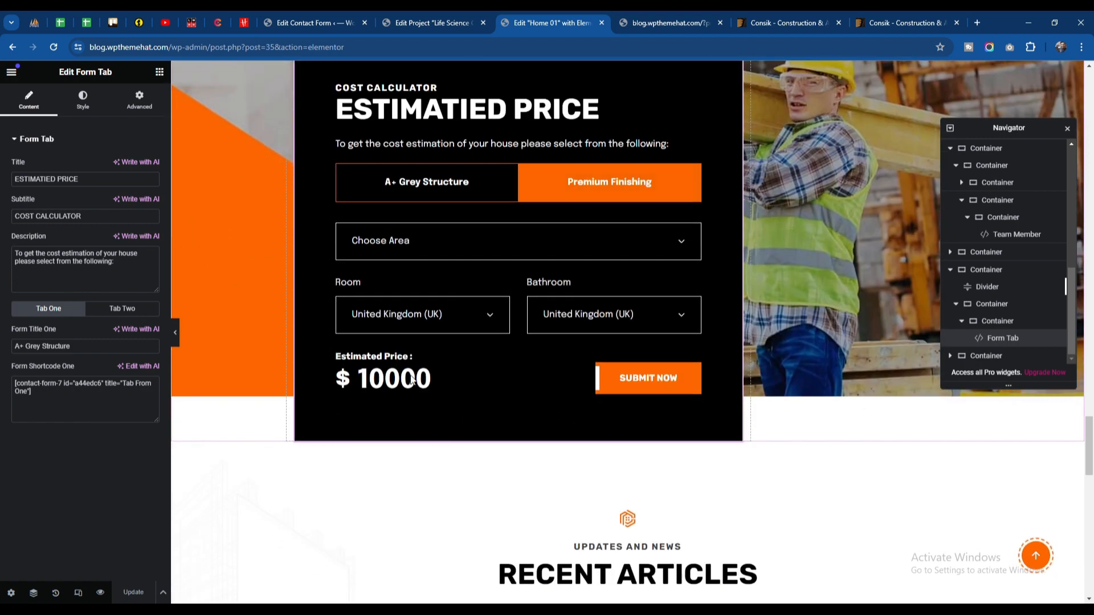
scroll(514, 333, down, 6)
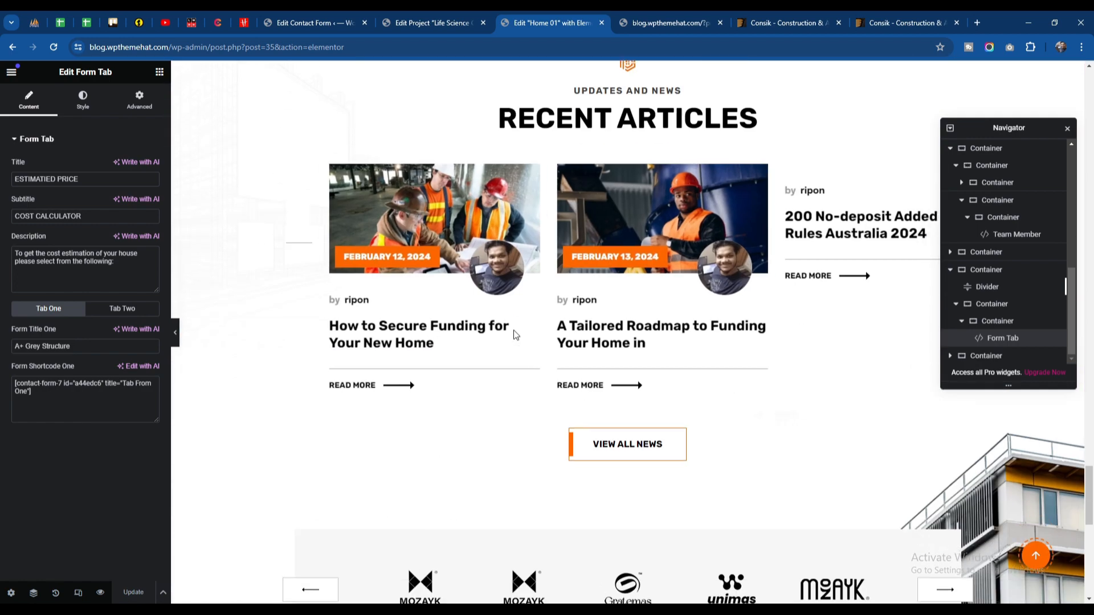
scroll(536, 297, up, 6)
scroll(570, 302, down, 3)
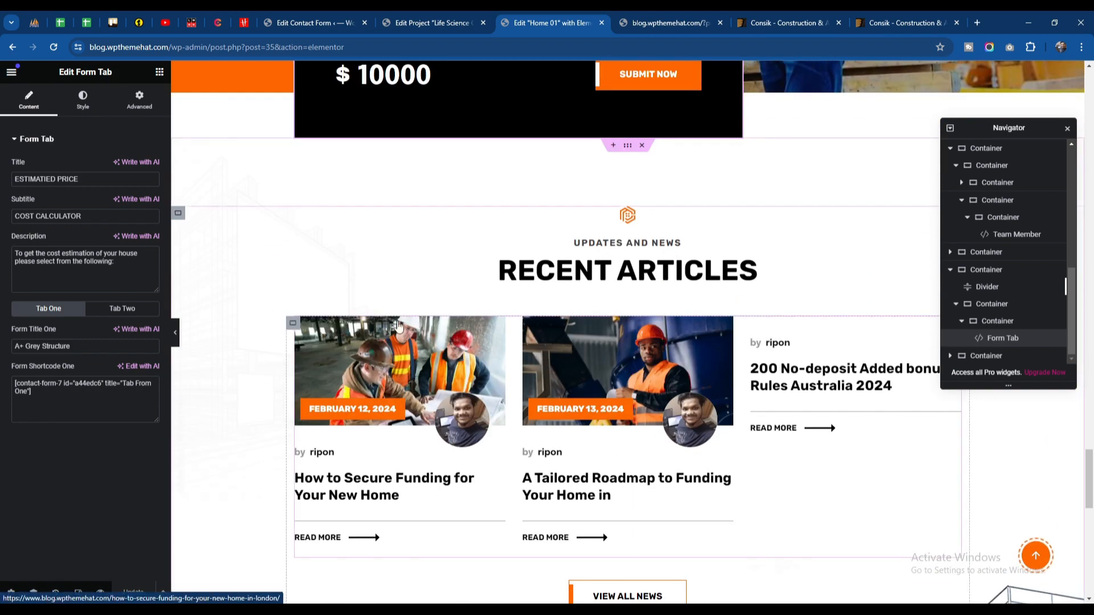
click(313, 23)
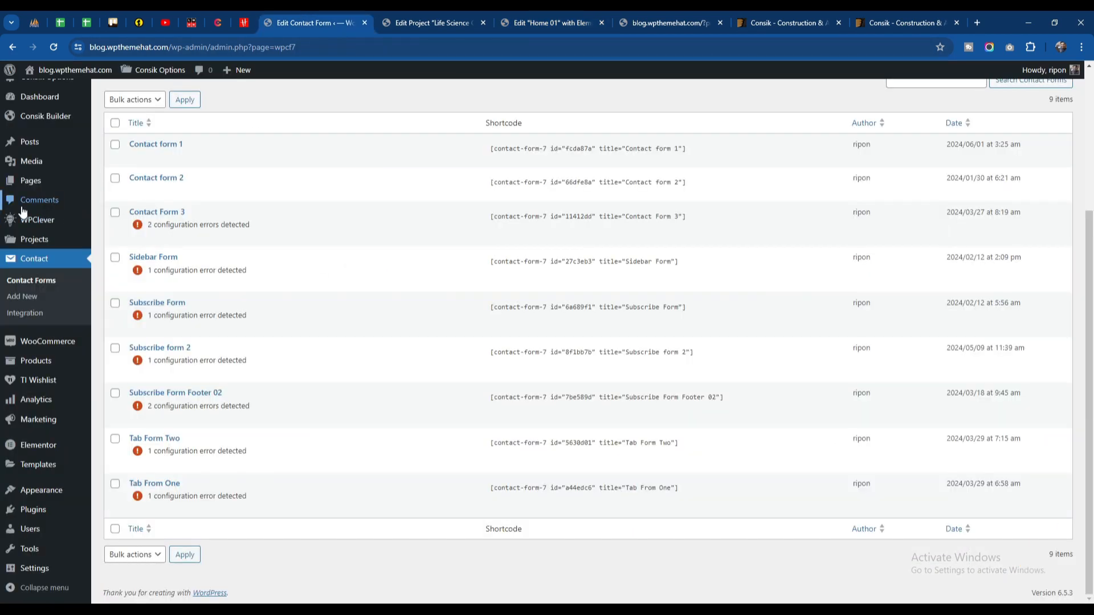
scroll(24, 194, up, 4)
mouse_move(30, 165)
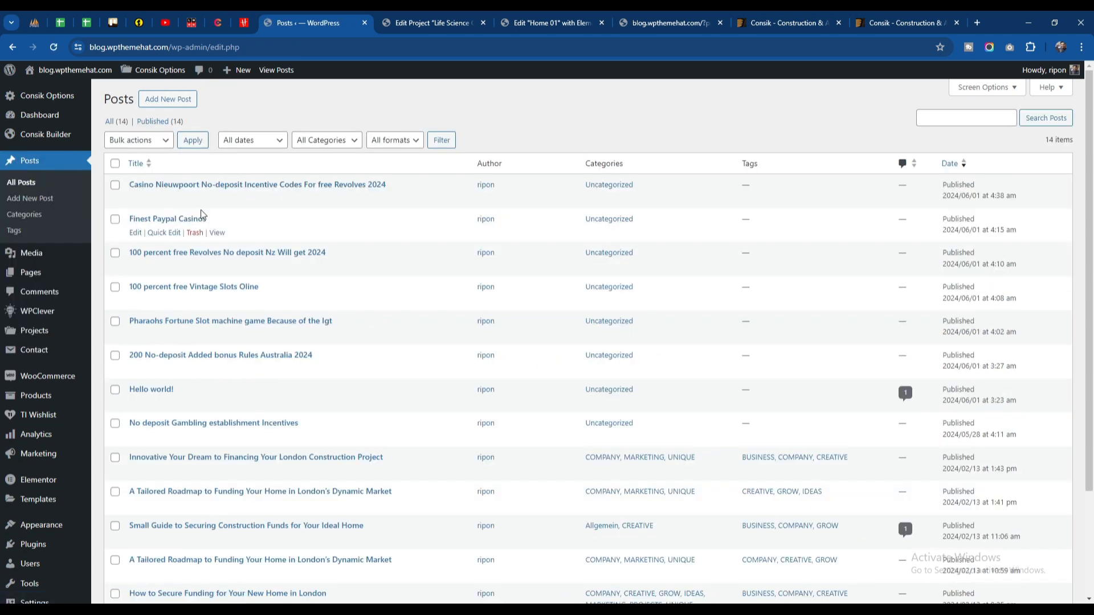
scroll(200, 211, down, 3)
scroll(206, 330, up, 3)
scroll(295, 241, down, 5)
scroll(295, 242, up, 5)
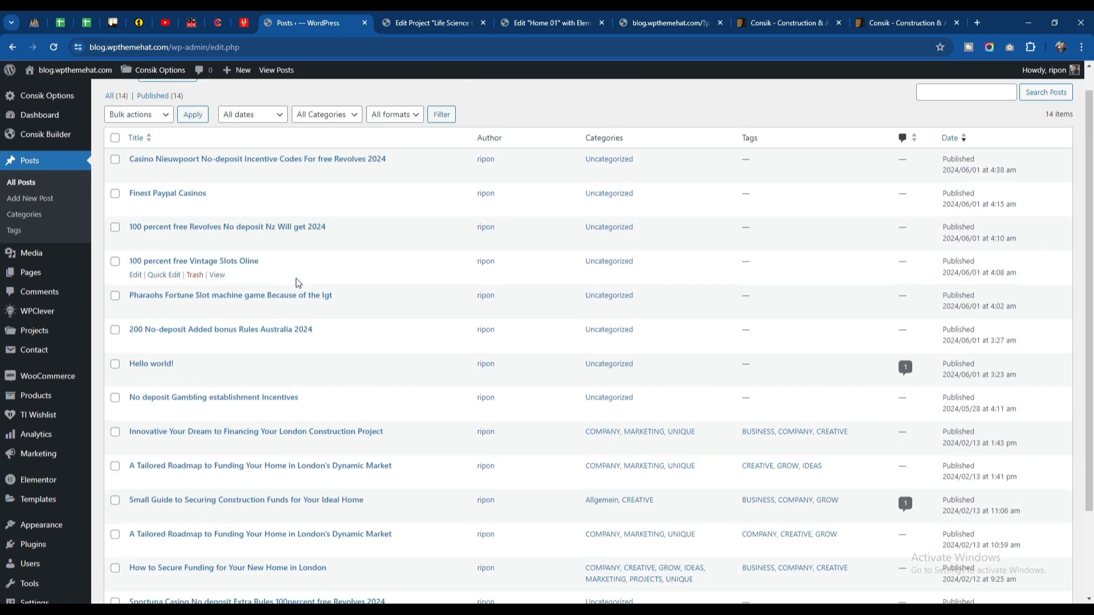
Check the rest of Home 01 down to the footer in Elementor and look through the page's front-end preview.
click(553, 13)
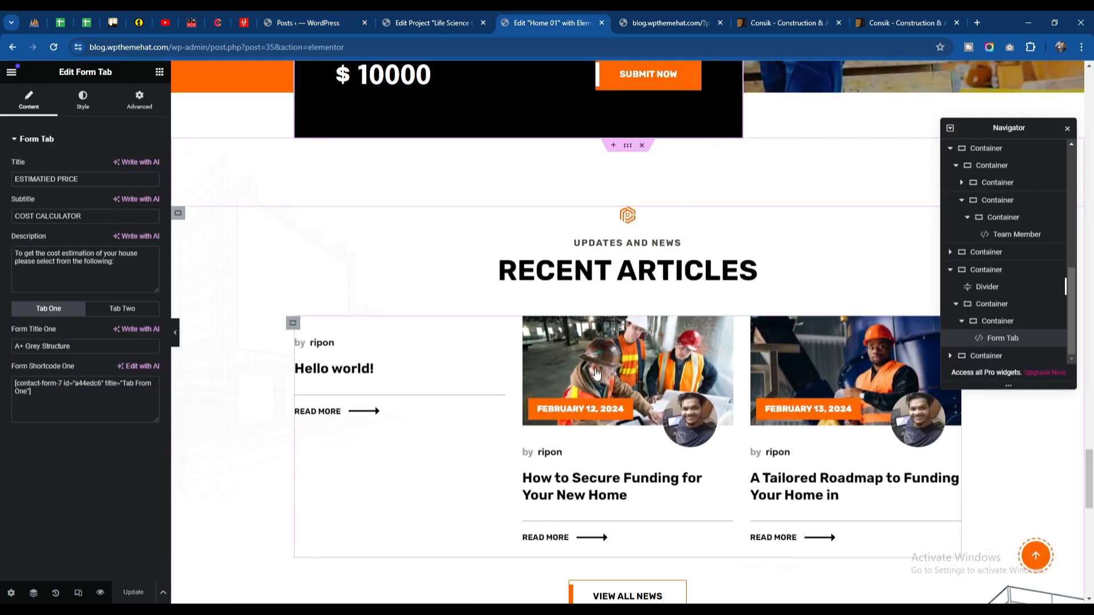
scroll(592, 378, down, 10)
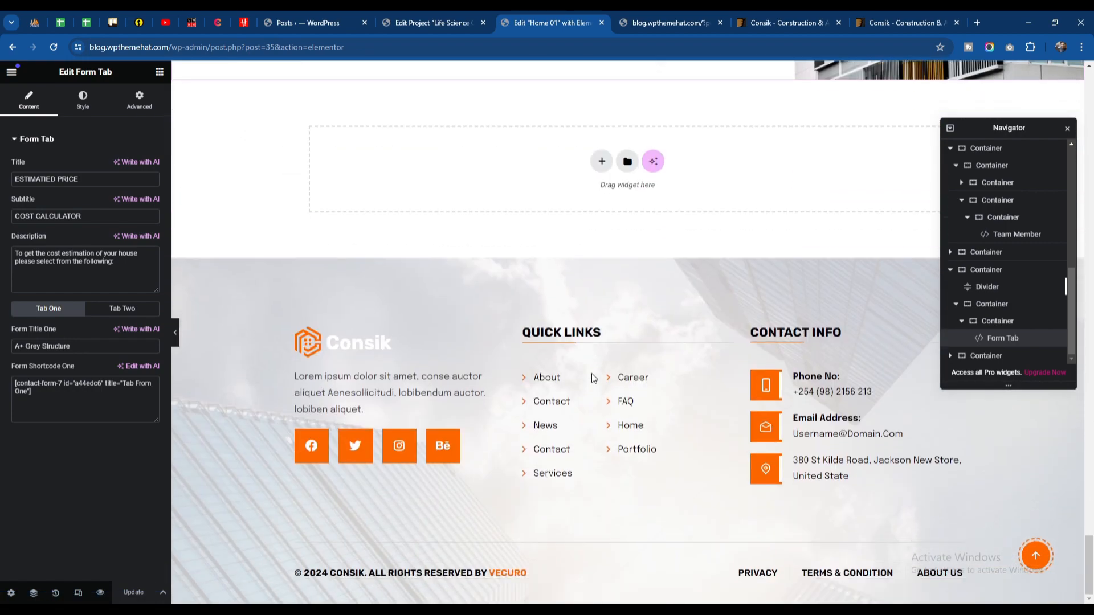
scroll(591, 377, up, 12)
scroll(592, 376, up, 5)
click(669, 22)
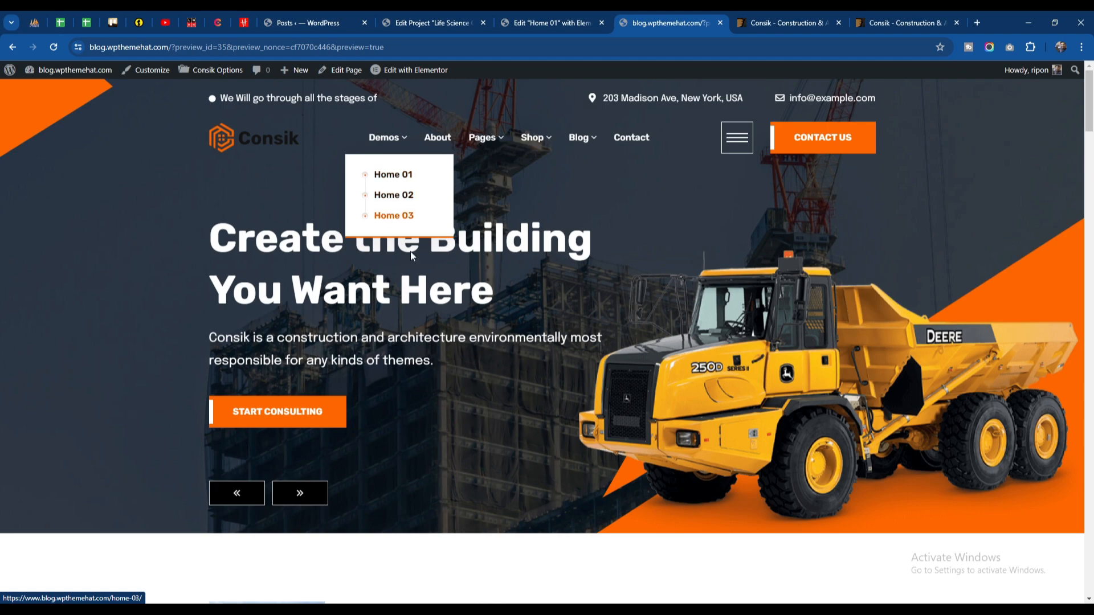
scroll(518, 371, down, 8)
scroll(518, 371, down, 8)
scroll(518, 370, up, 10)
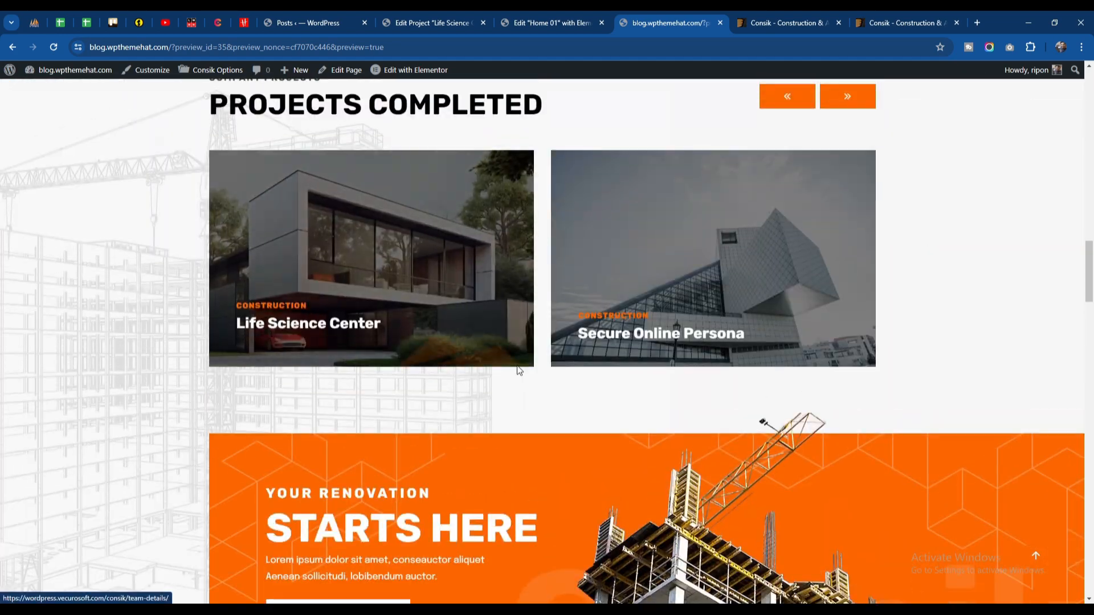
Open the Shop Details page from the site's shop menu and look over the Drill Machine's description, reviews and related products.
scroll(518, 371, up, 5)
mouse_move(536, 139)
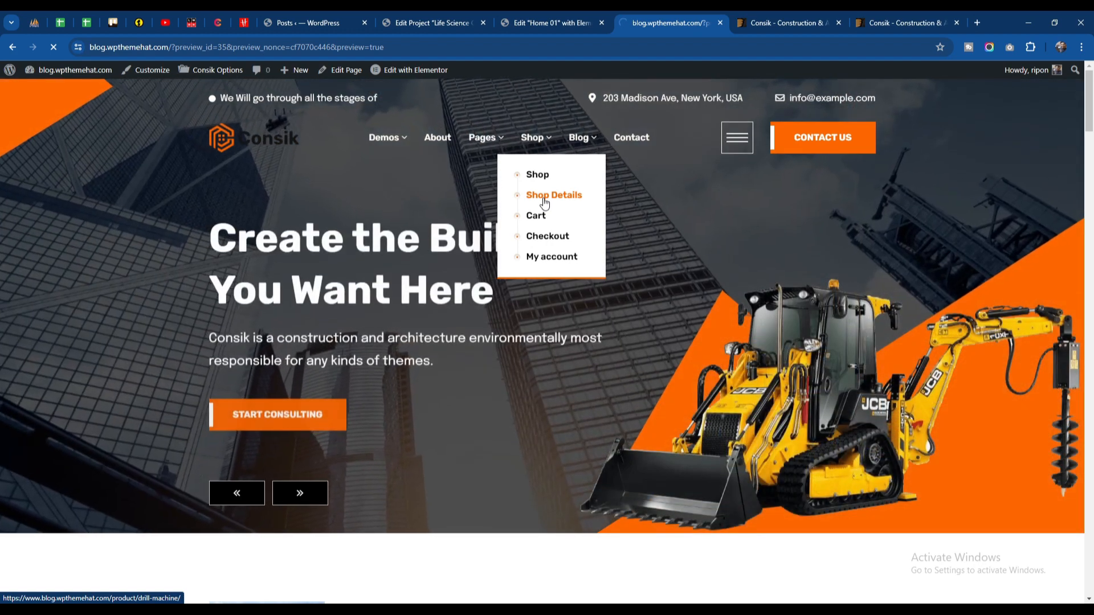
click(544, 199)
scroll(456, 303, down, 8)
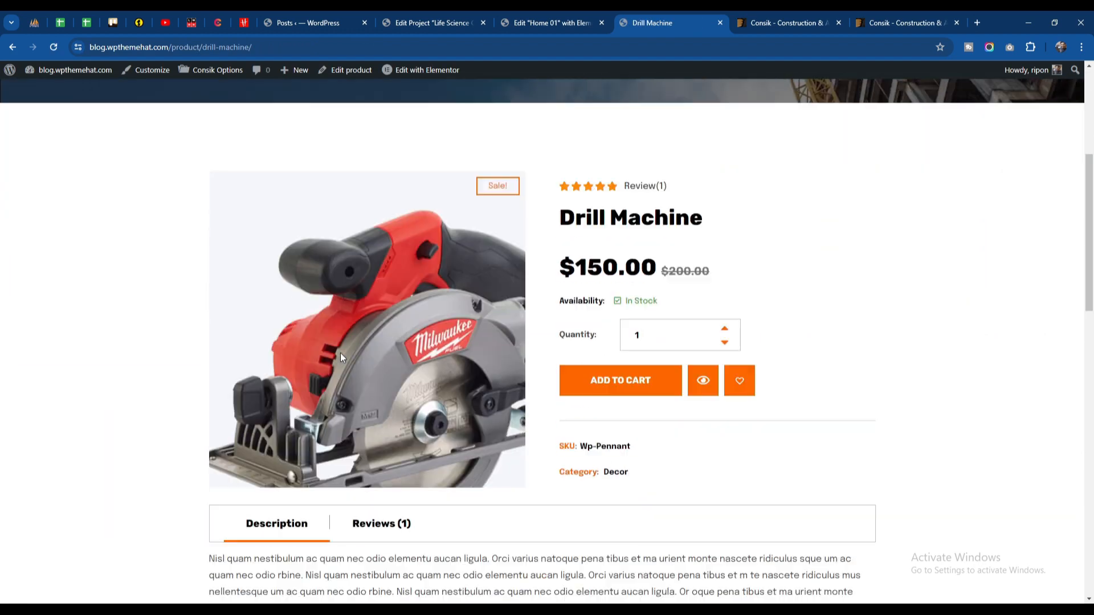
scroll(701, 278, down, 3)
click(354, 226)
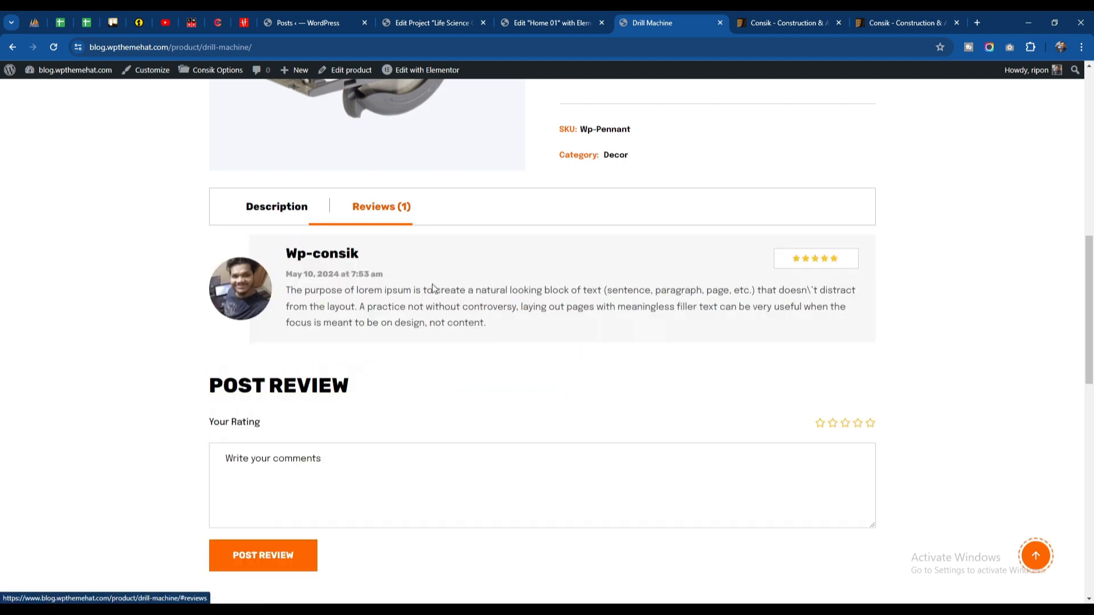
scroll(555, 280, down, 10)
scroll(393, 364, up, 6)
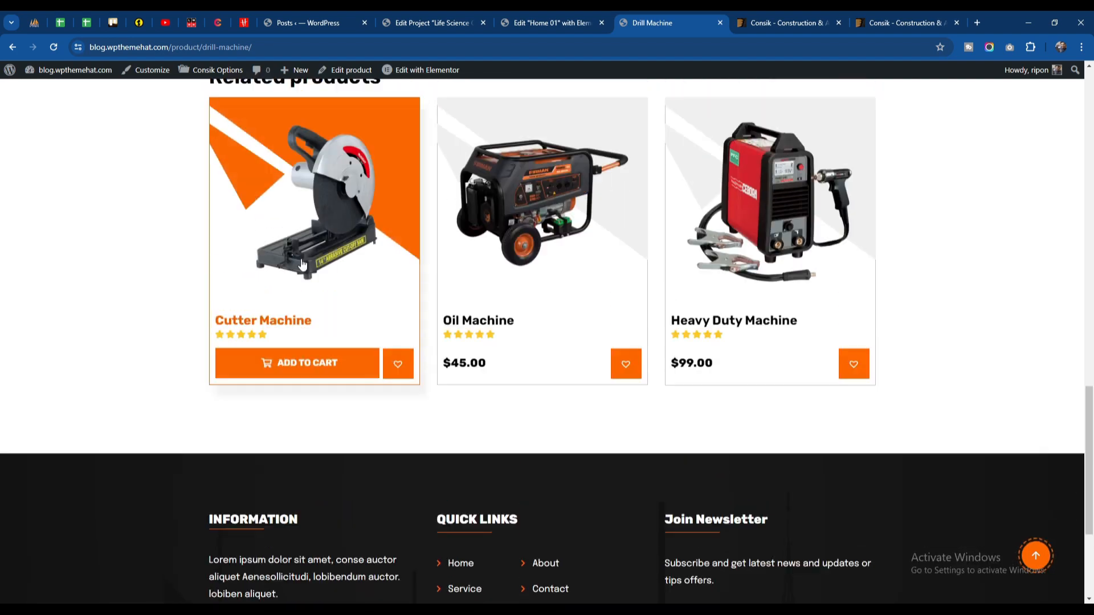
scroll(394, 374, down, 3)
scroll(395, 374, up, 15)
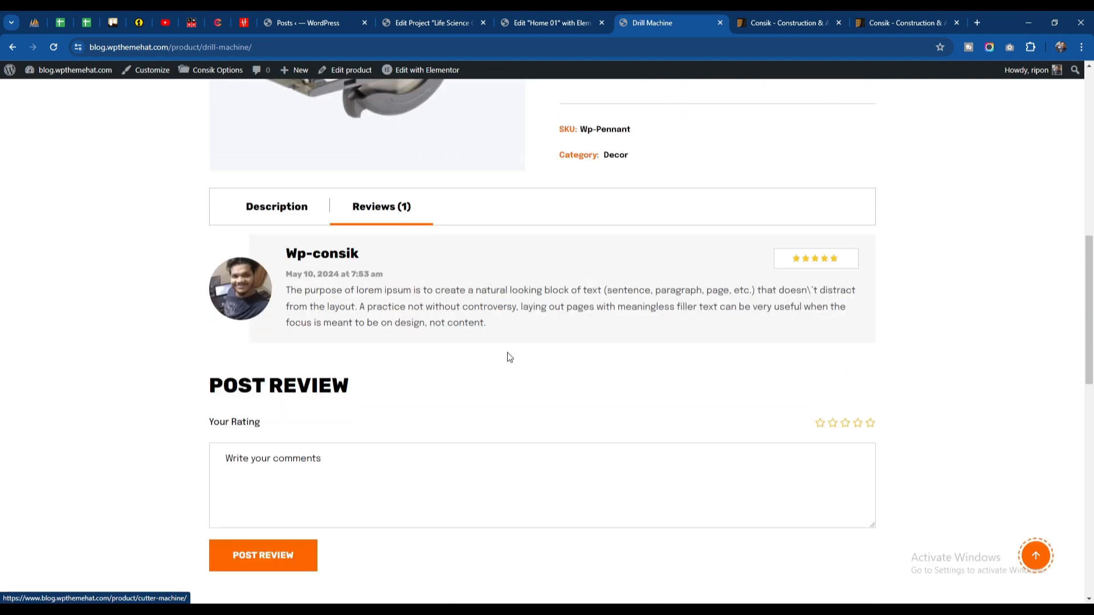
Add the Drill Machine to the cart, then view the cart and raise its quantity to 2.
scroll(474, 268, down, 5)
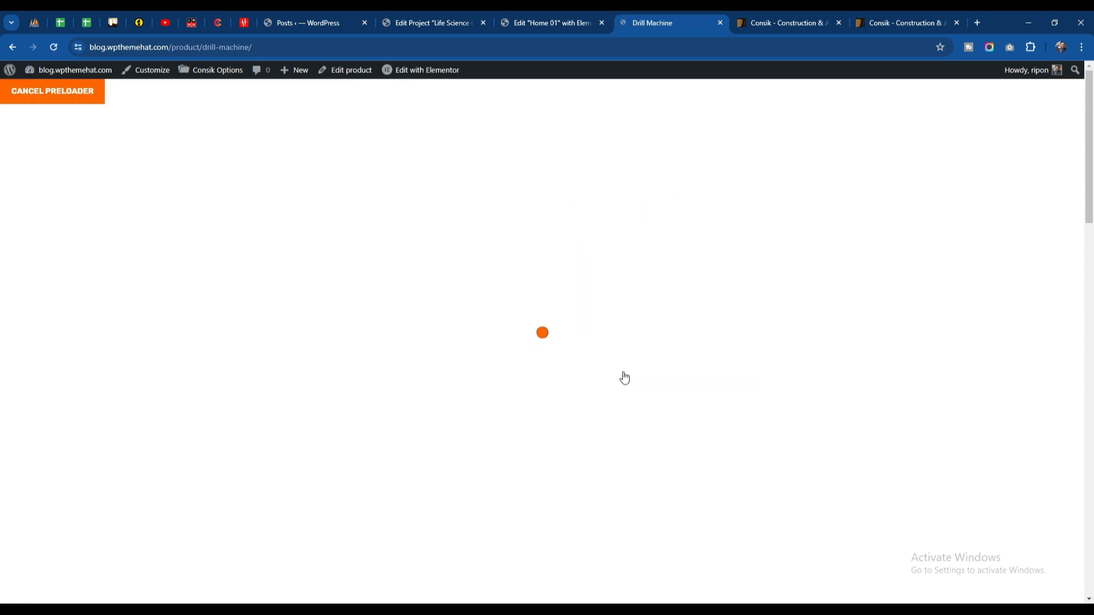
scroll(508, 381, down, 1)
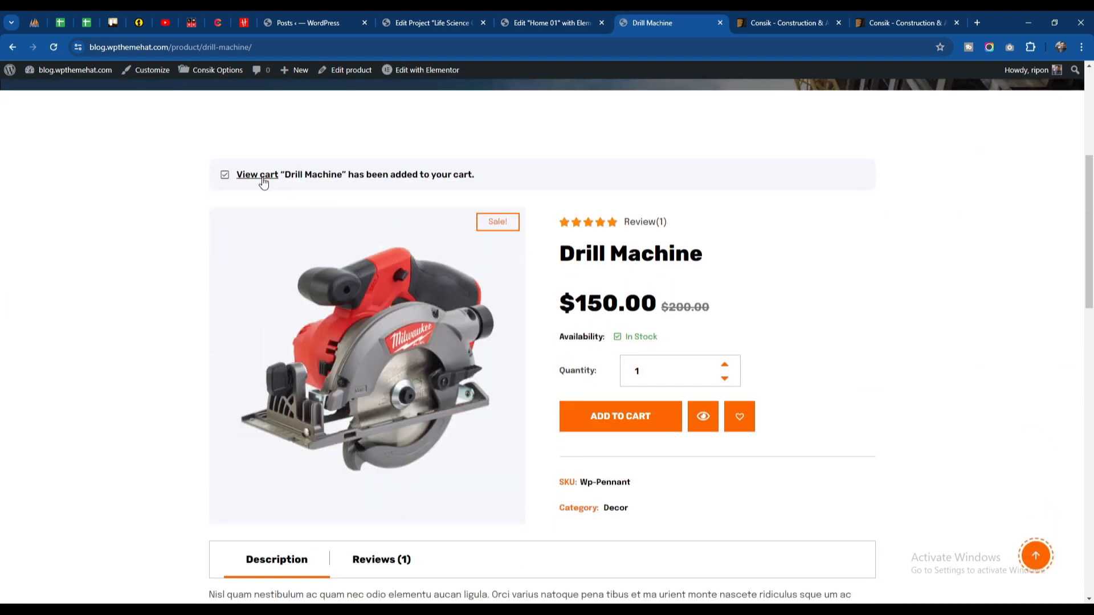
click(263, 177)
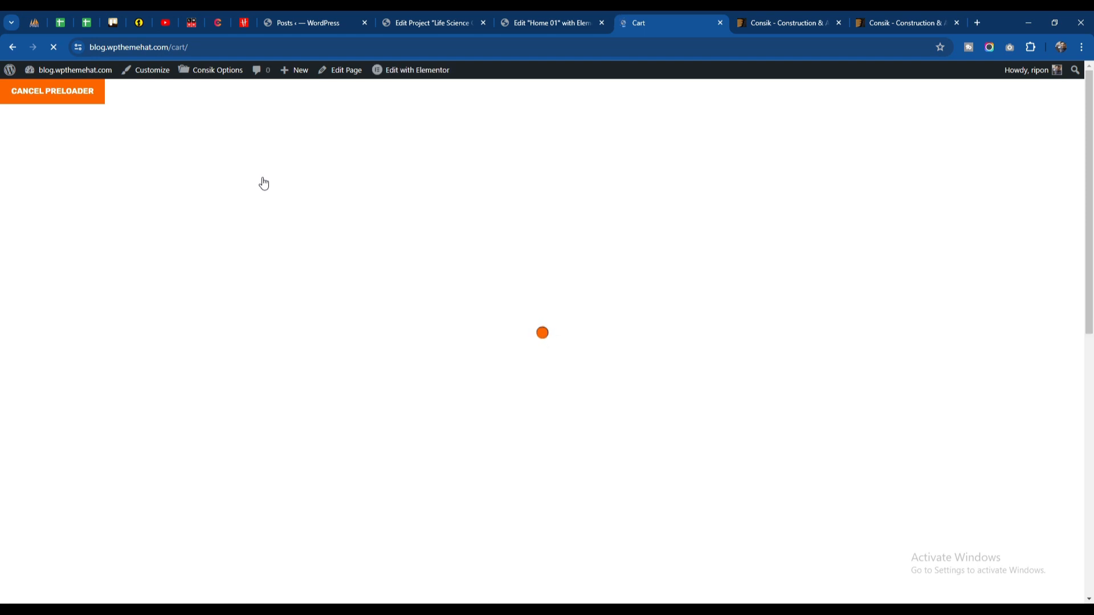
scroll(368, 428, down, 5)
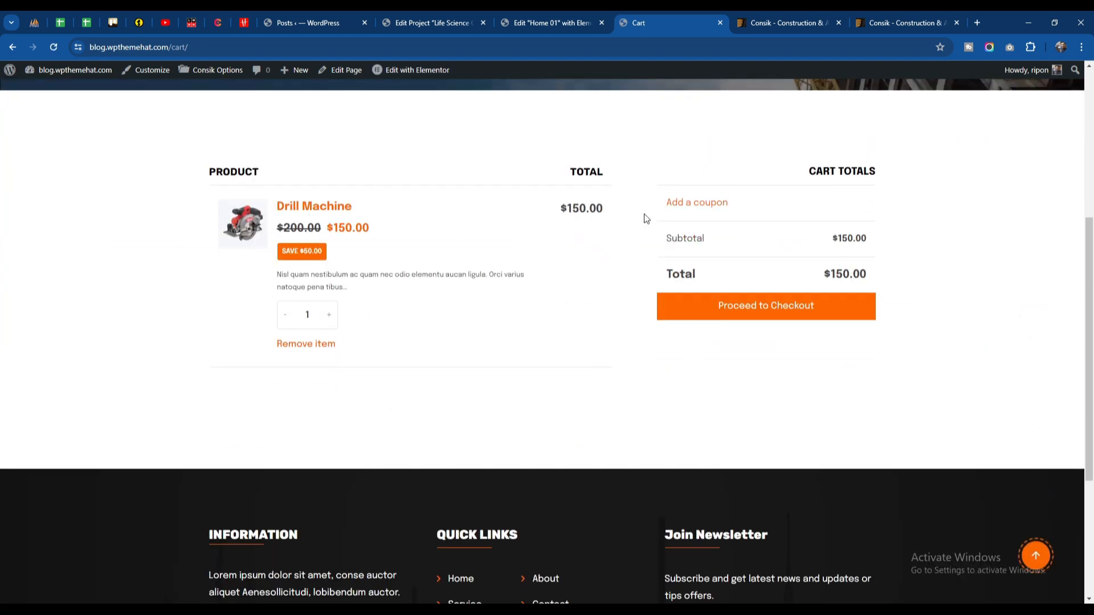
click(329, 323)
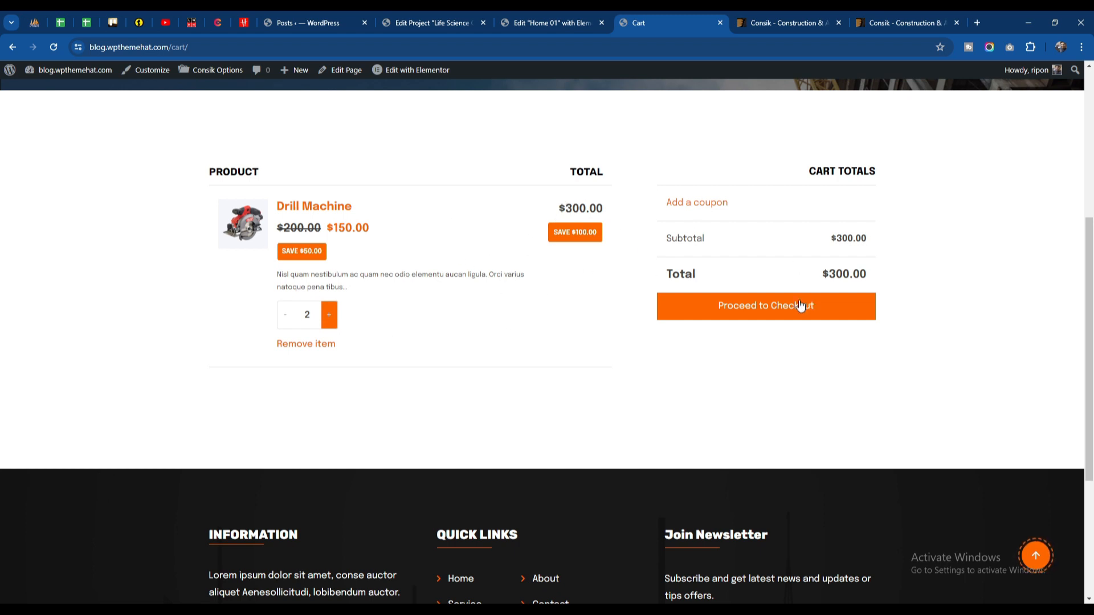
Proceed to checkout and look over the billing address fields, payment options and order note option.
click(753, 314)
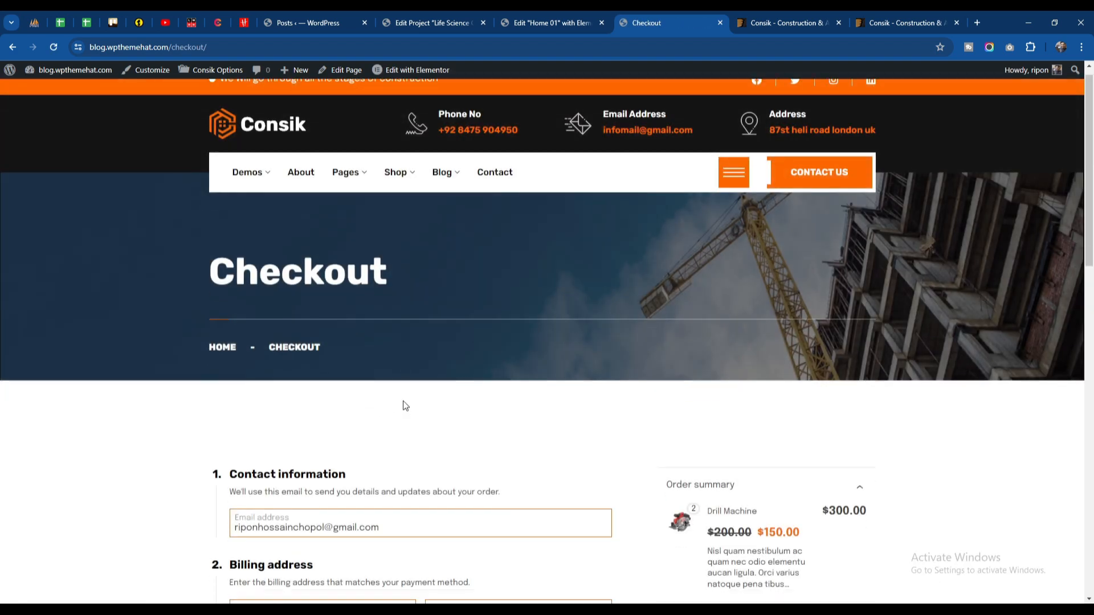
scroll(405, 405, down, 5)
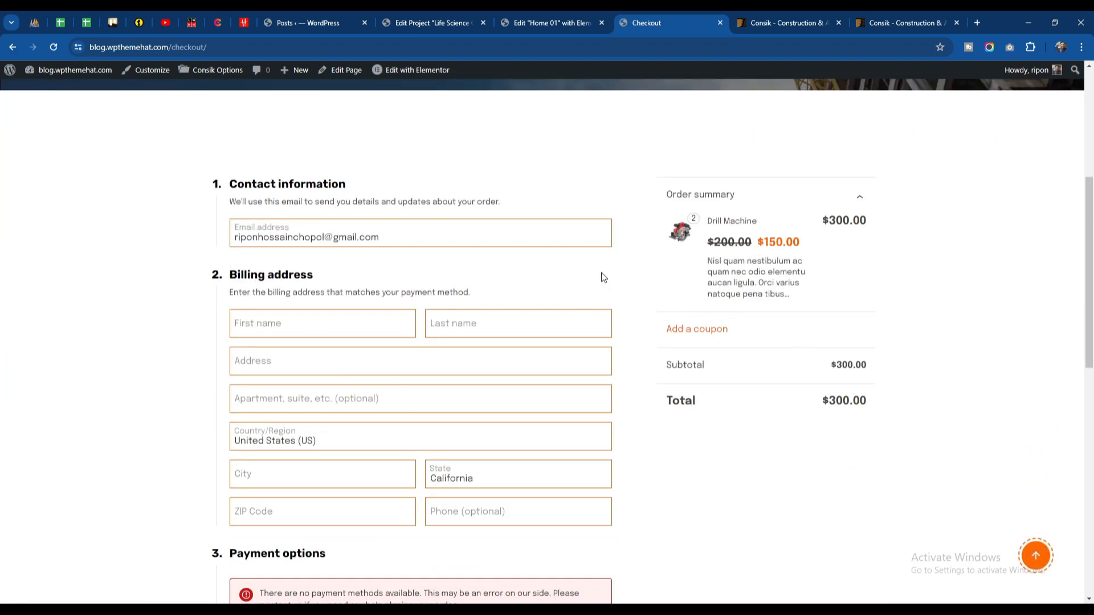
scroll(601, 272, down, 5)
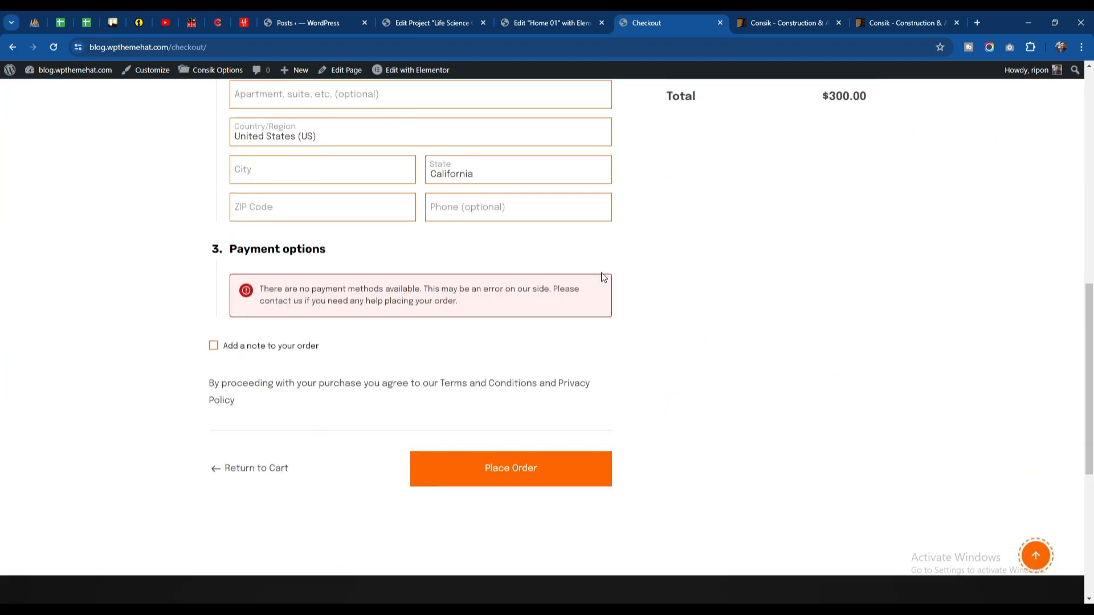
click(214, 346)
click(213, 346)
click(507, 453)
Open the site's Contact page and look through its Send Us a Message form and the FAQ section below.
mouse_move(446, 191)
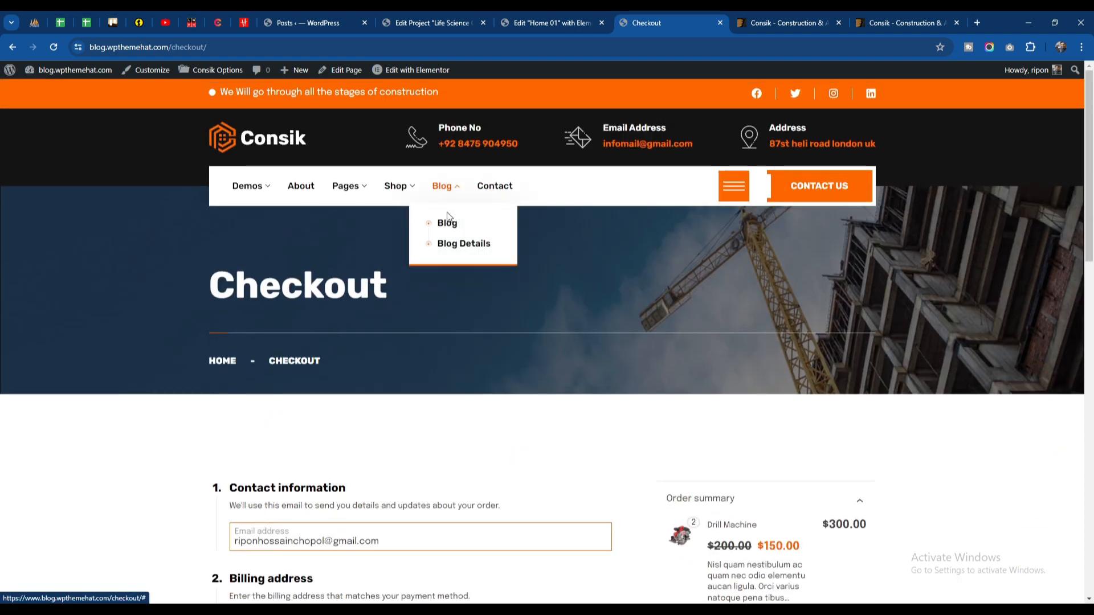
click(494, 193)
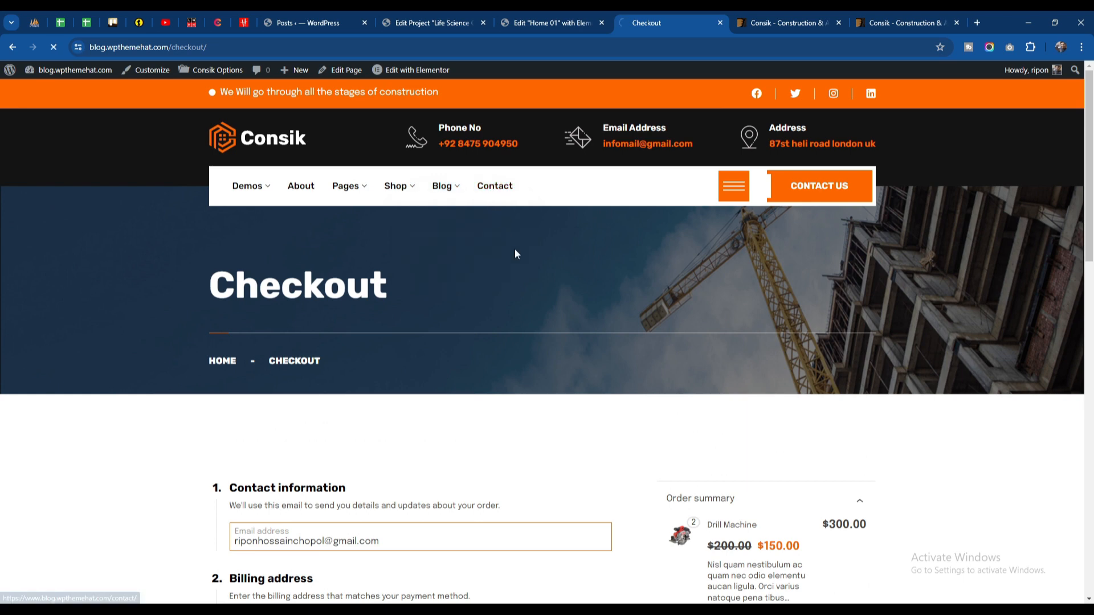
scroll(514, 249, down, 8)
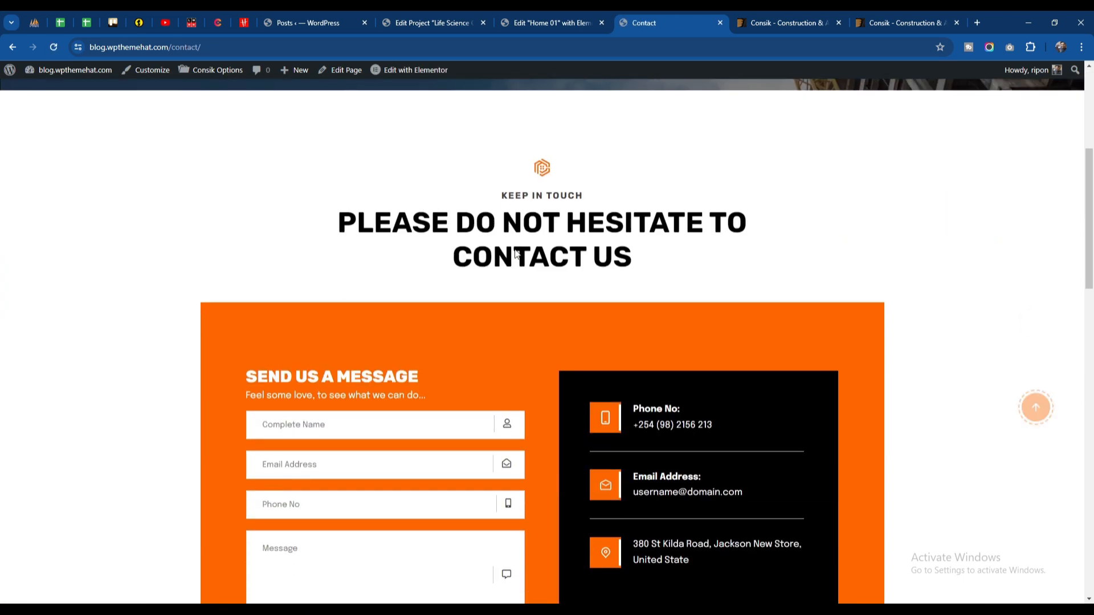
click(334, 272)
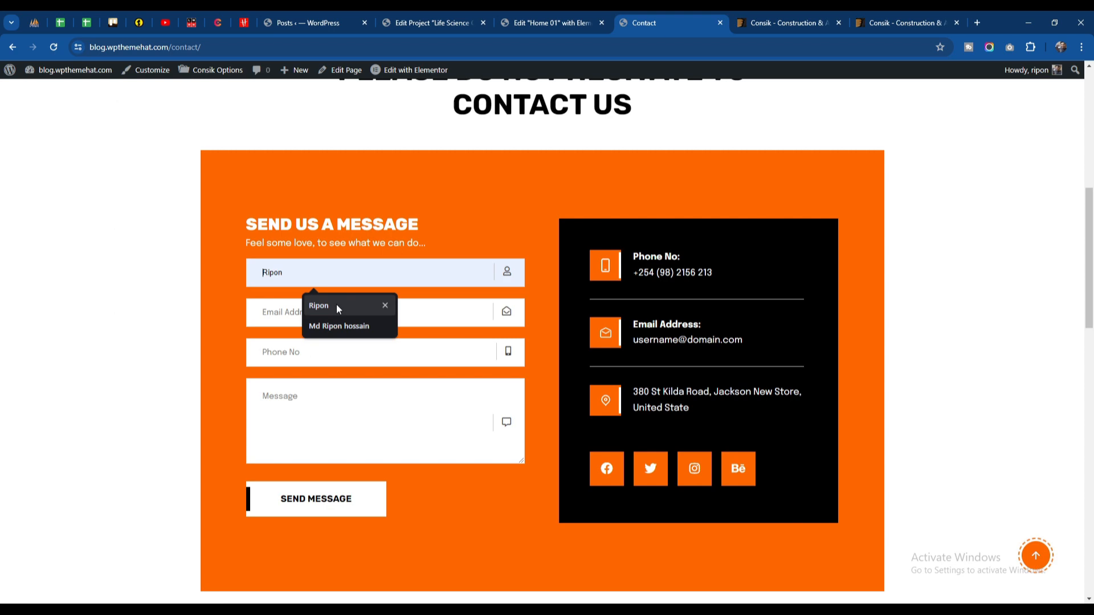
click(280, 317)
click(282, 356)
click(317, 416)
scroll(552, 365, down, 5)
scroll(552, 365, down, 8)
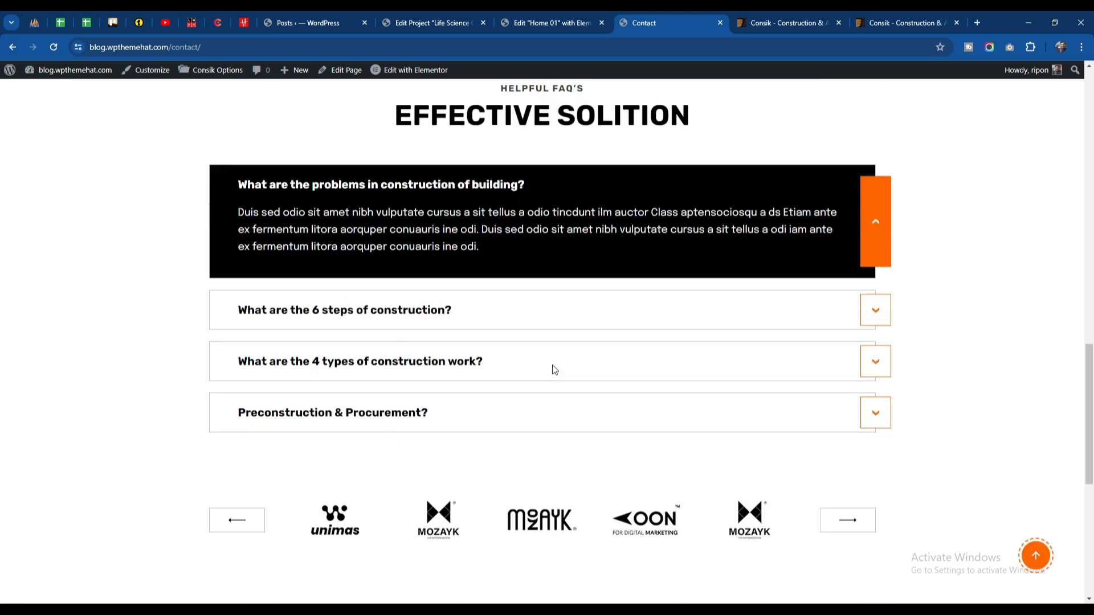
scroll(552, 365, up, 13)
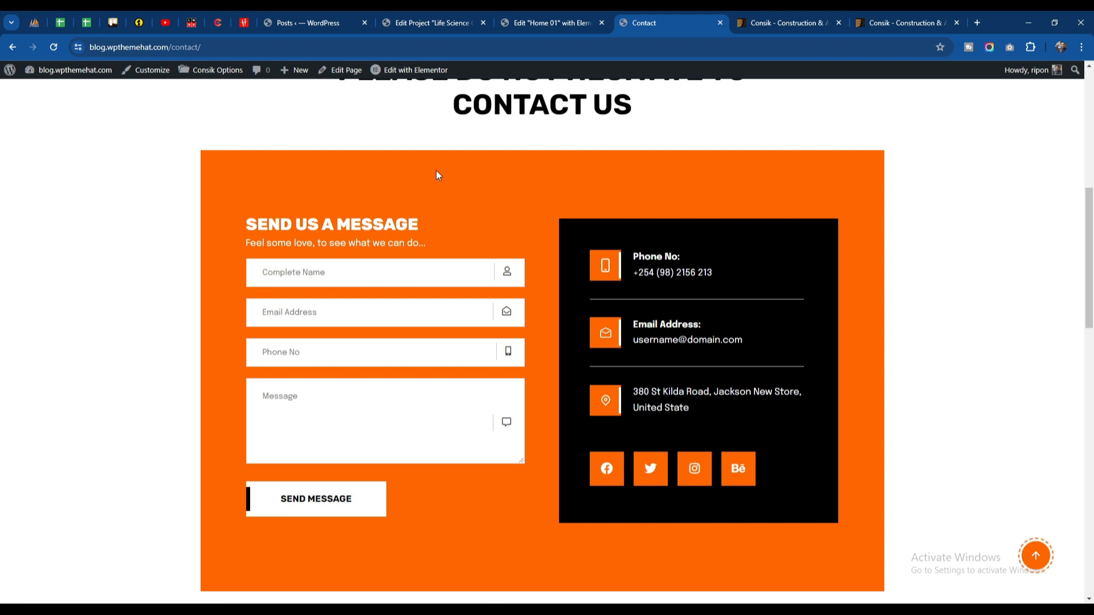
Open the Contact page in Elementor and select the Shortcode widget that holds the Send Us a Message form.
click(323, 270)
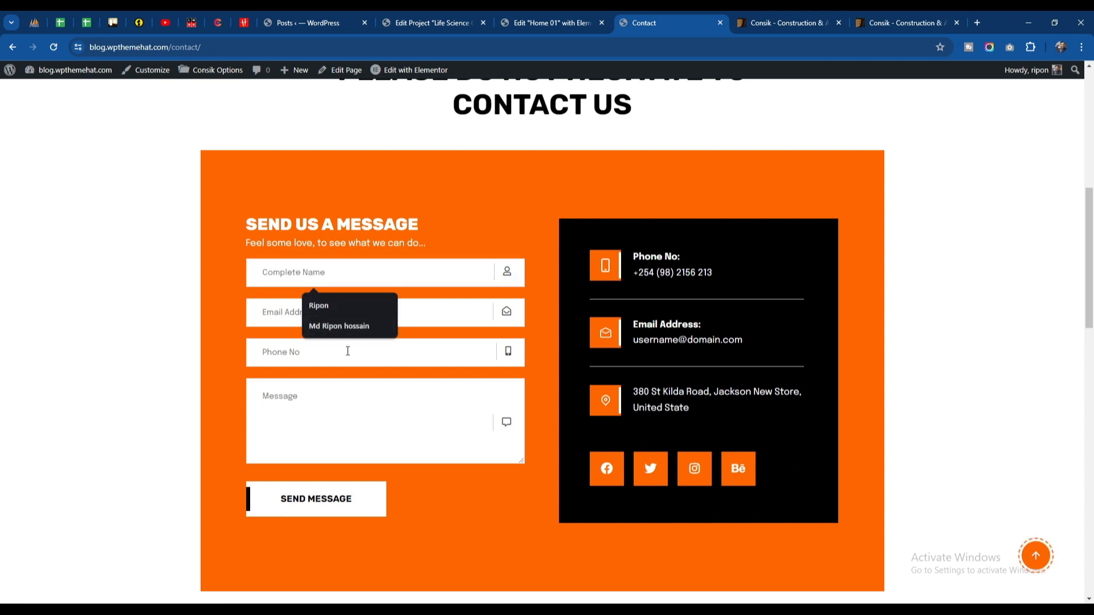
click(413, 79)
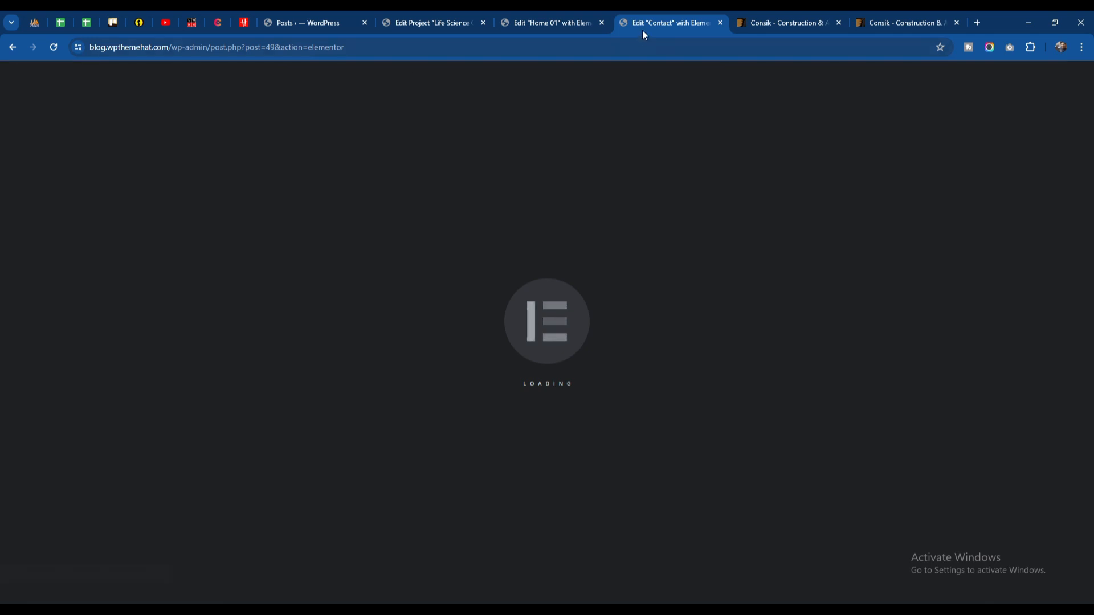
scroll(453, 242, down, 3)
scroll(448, 237, down, 5)
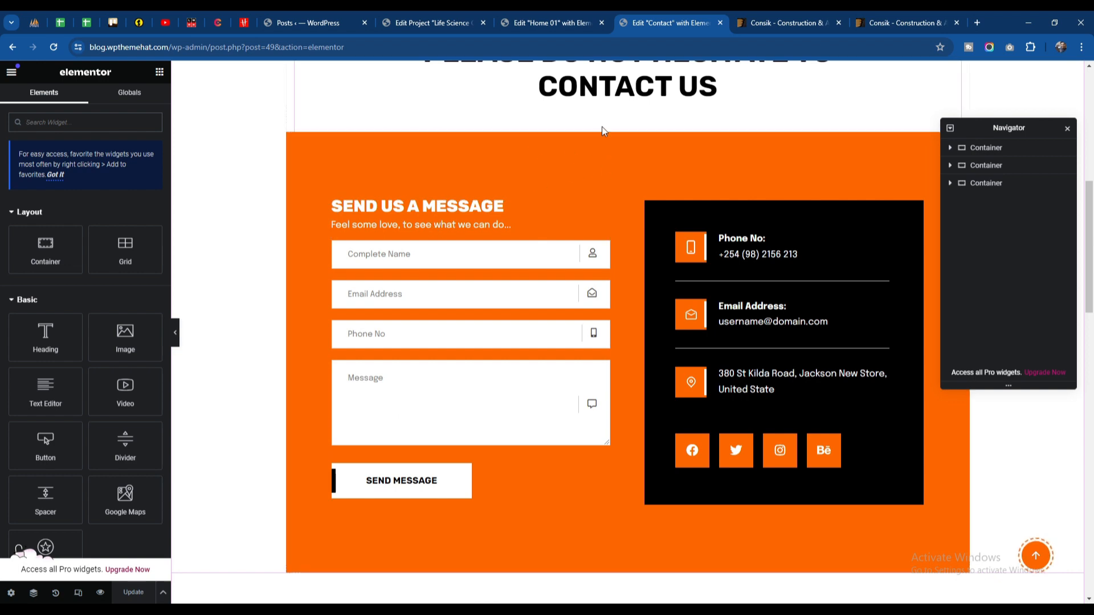
click(407, 265)
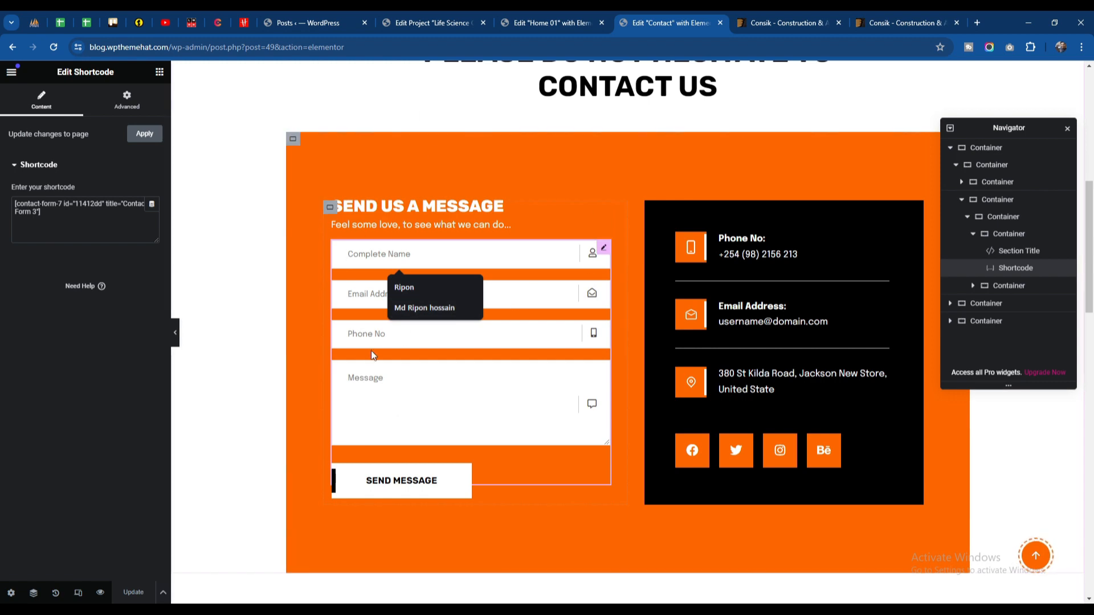
Open the WordPress contact forms list and open Contact Form 3 for editing in a new browser tab.
click(341, 17)
click(420, 17)
click(311, 18)
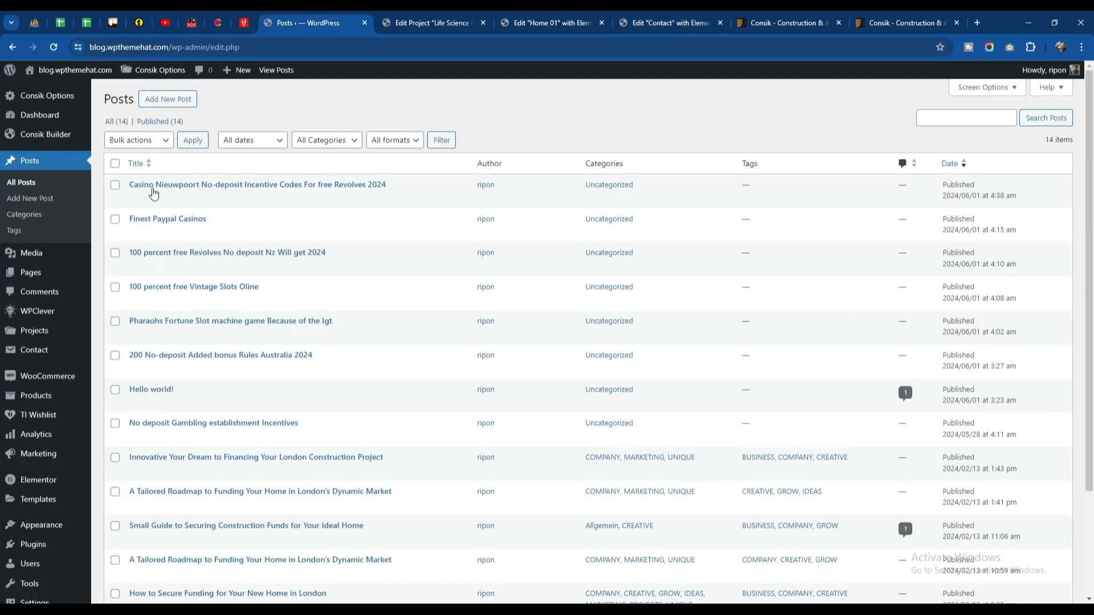
click(34, 350)
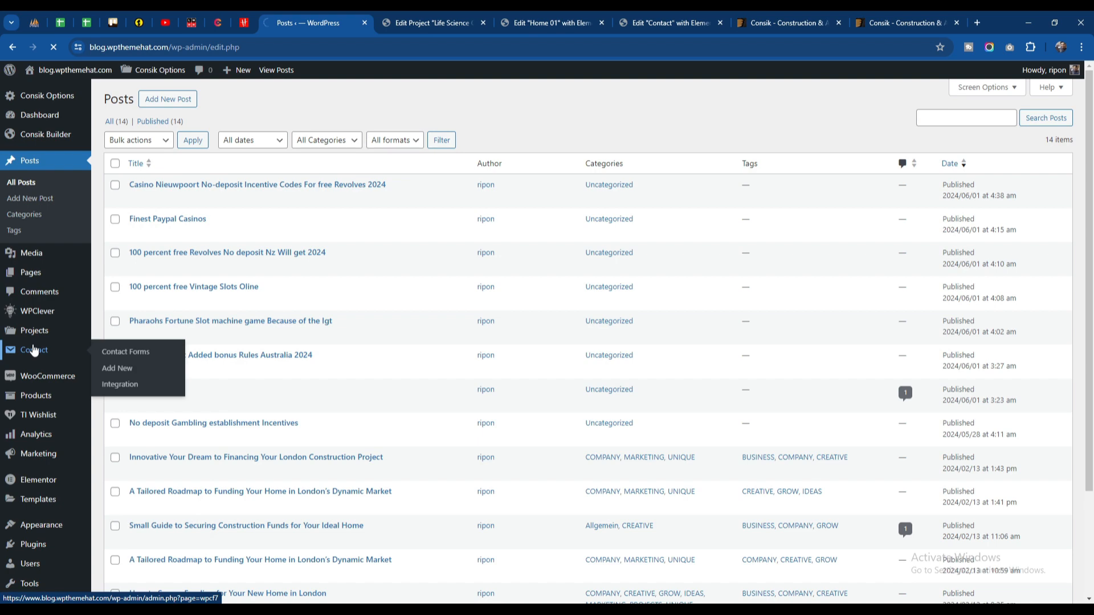
scroll(226, 363, down, 3)
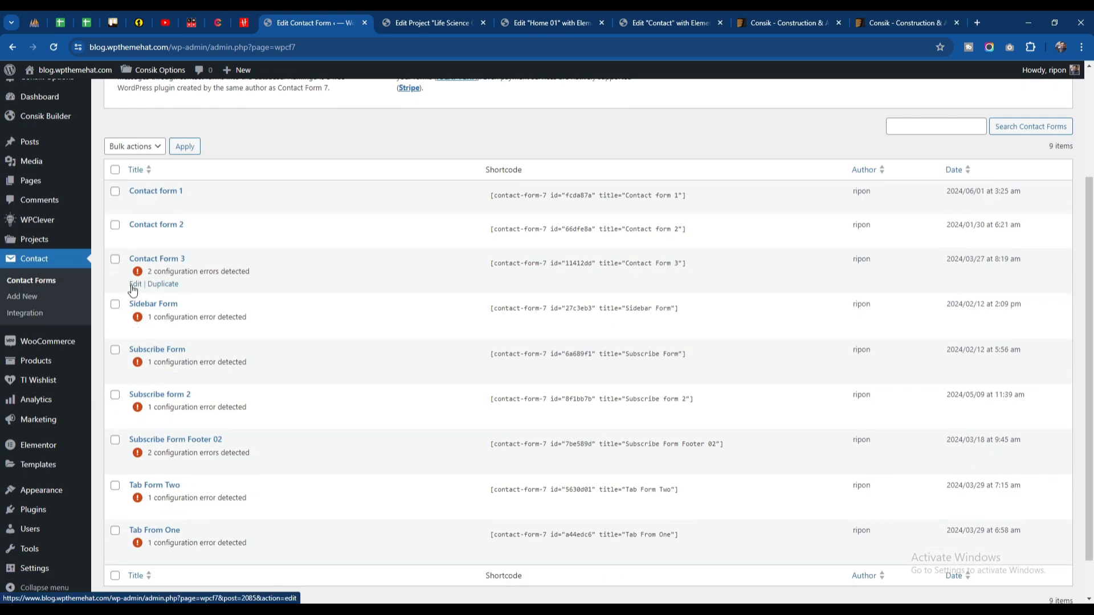
right_click(129, 284)
click(148, 293)
click(405, 24)
click(604, 23)
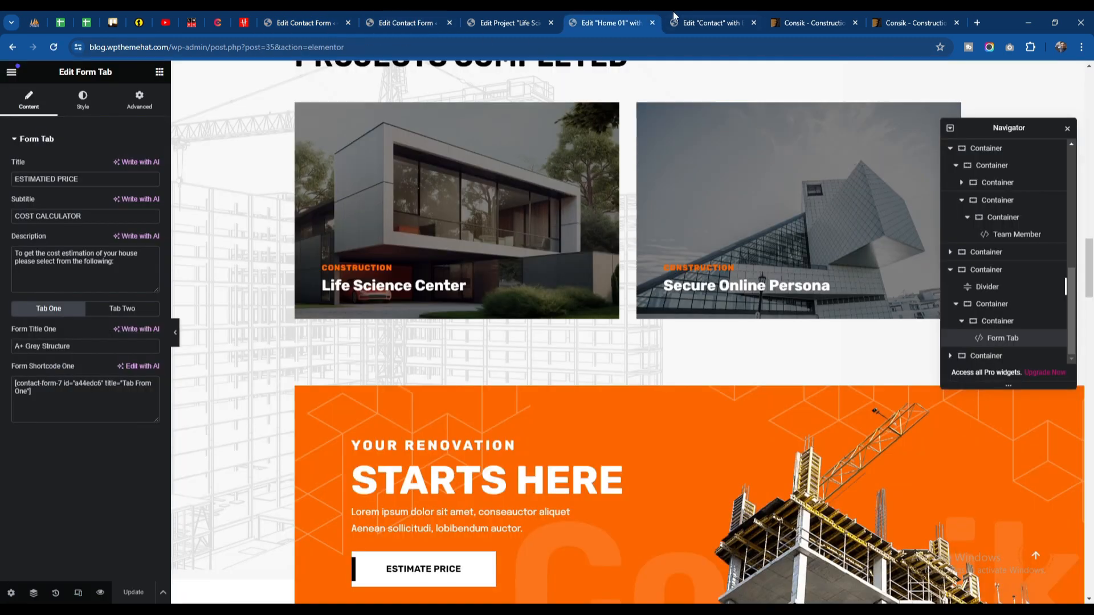
click(709, 22)
click(414, 17)
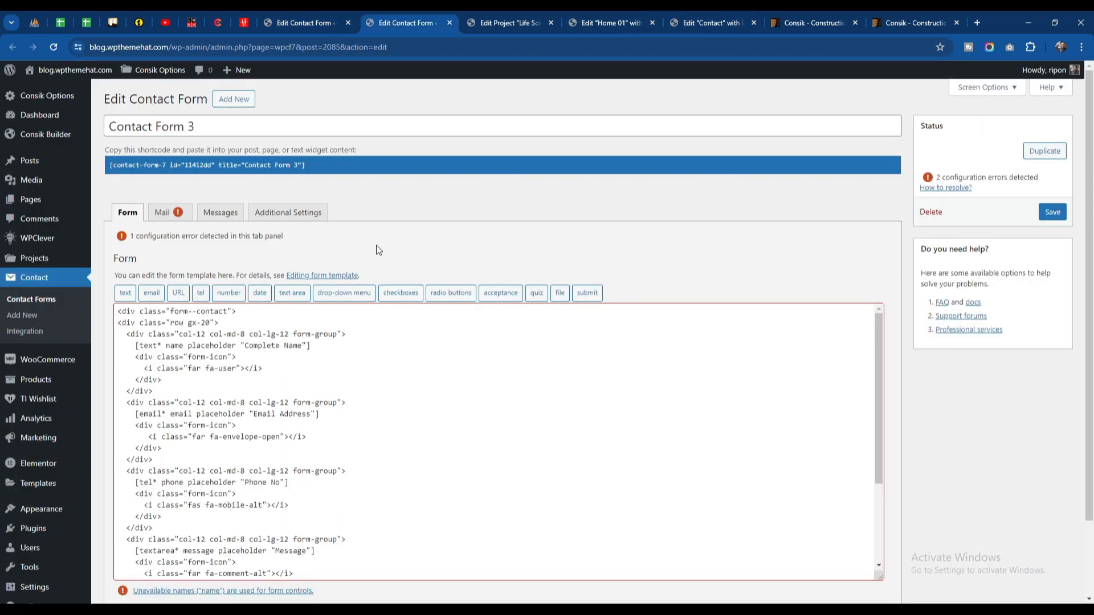
Look through Contact Form 3's form template and compare its fields with the message form on the Contact page.
scroll(264, 292, down, 2)
scroll(264, 292, down, 3)
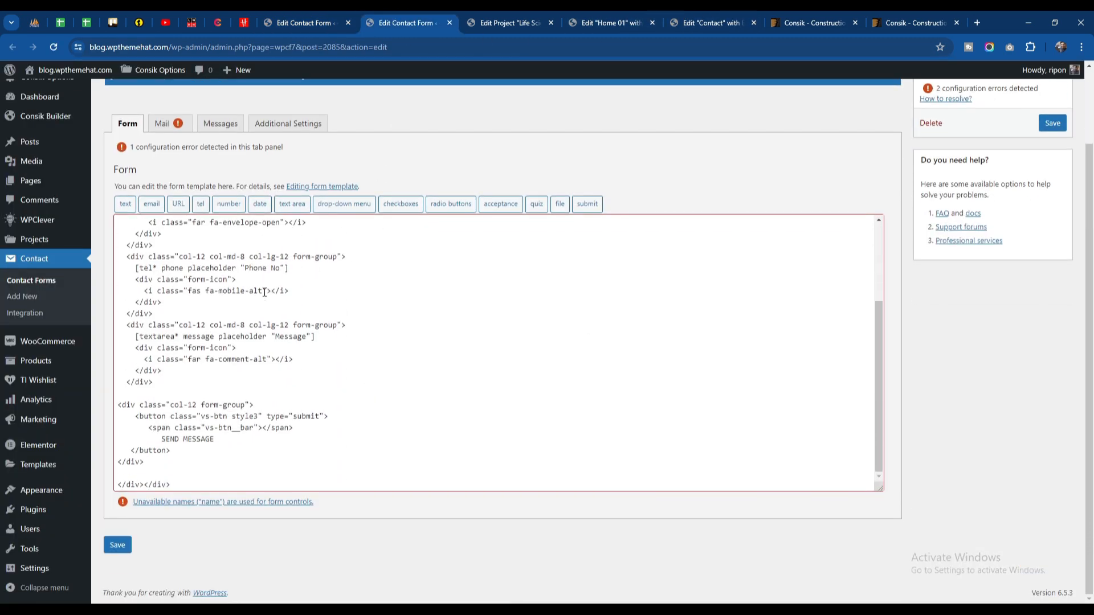
click(709, 23)
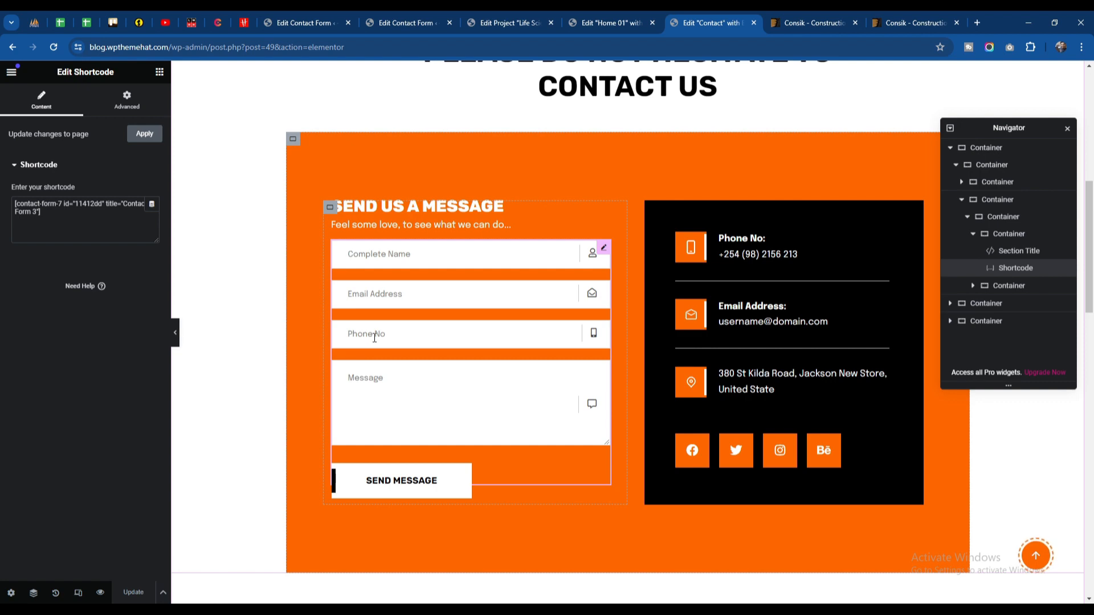
click(308, 23)
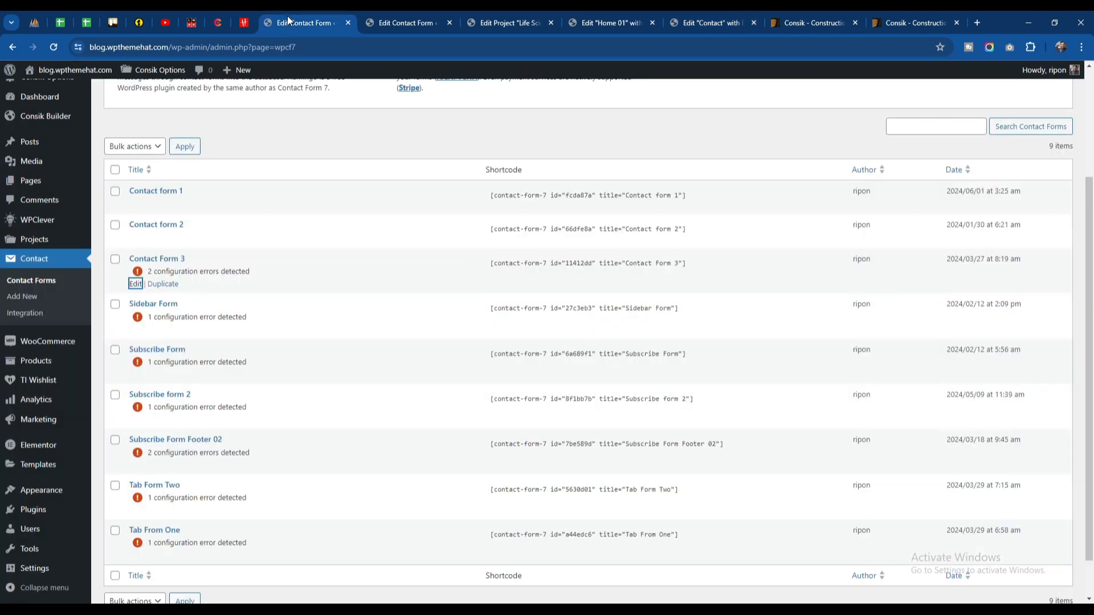
key(ctrl+Tab)
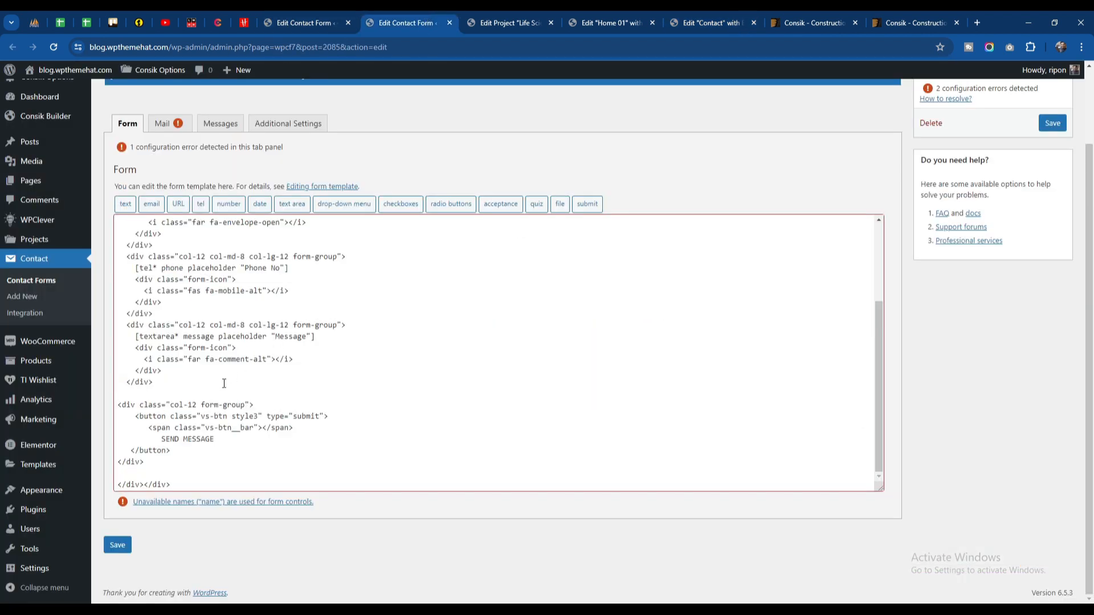
click(160, 385)
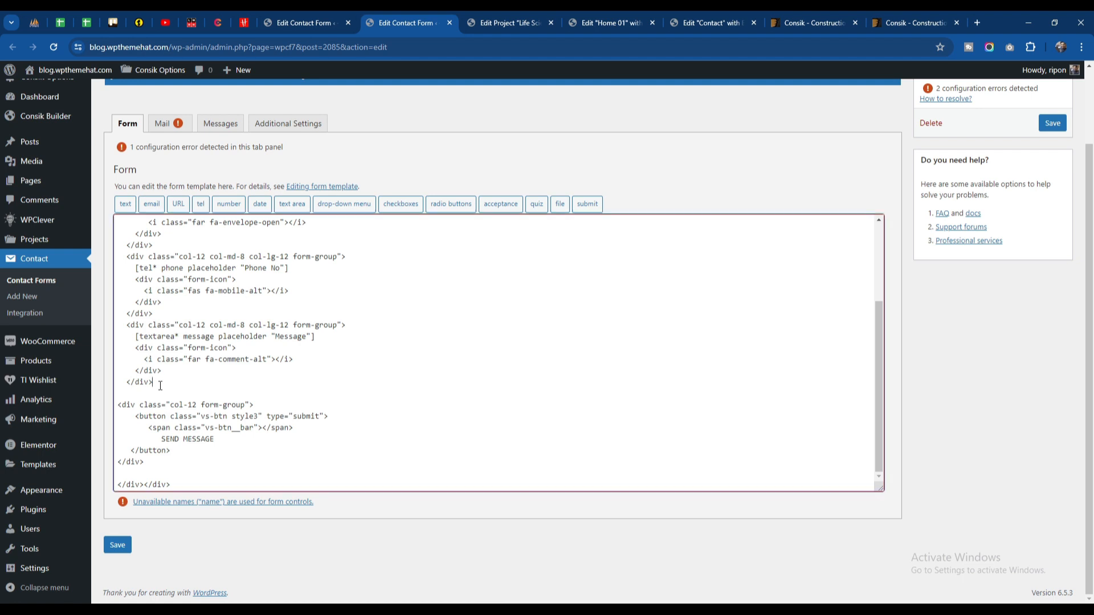
drag(164, 383, 116, 331)
key(ctrl+c)
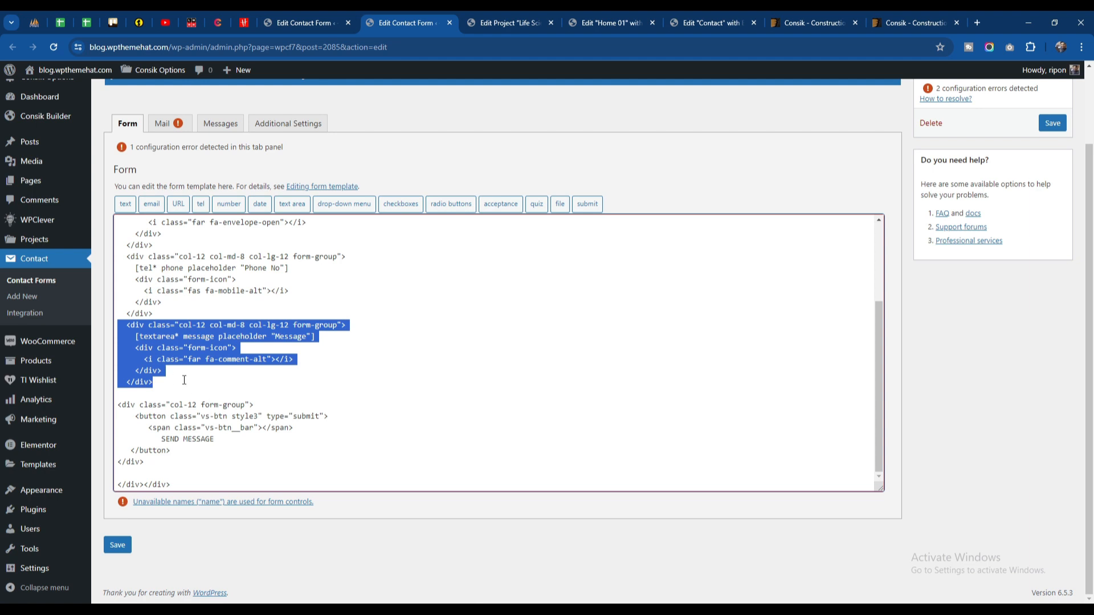
click(168, 393)
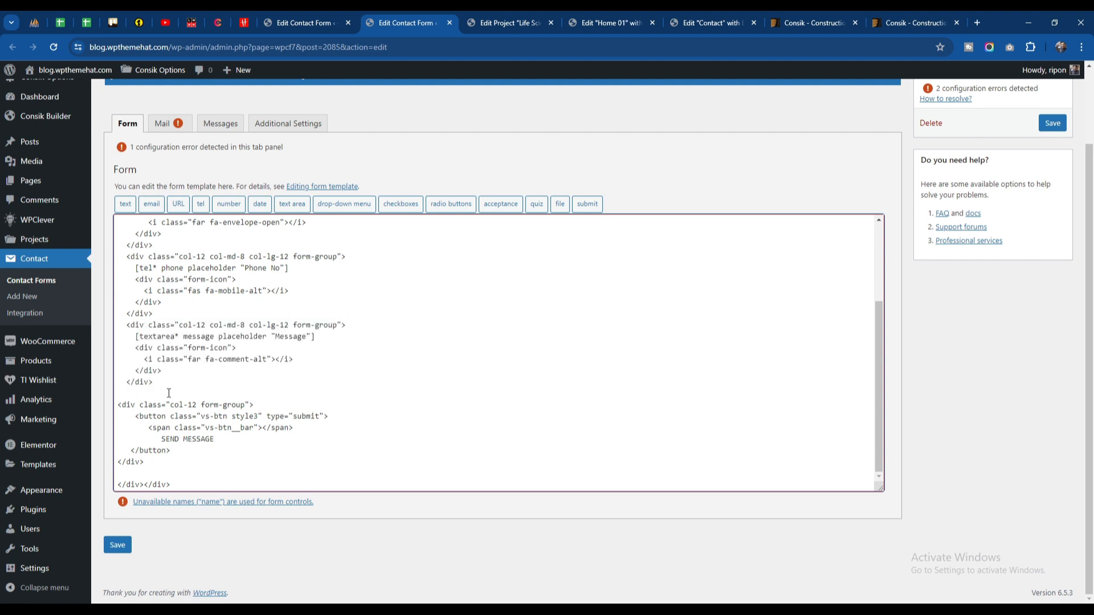
key(ctrl+v)
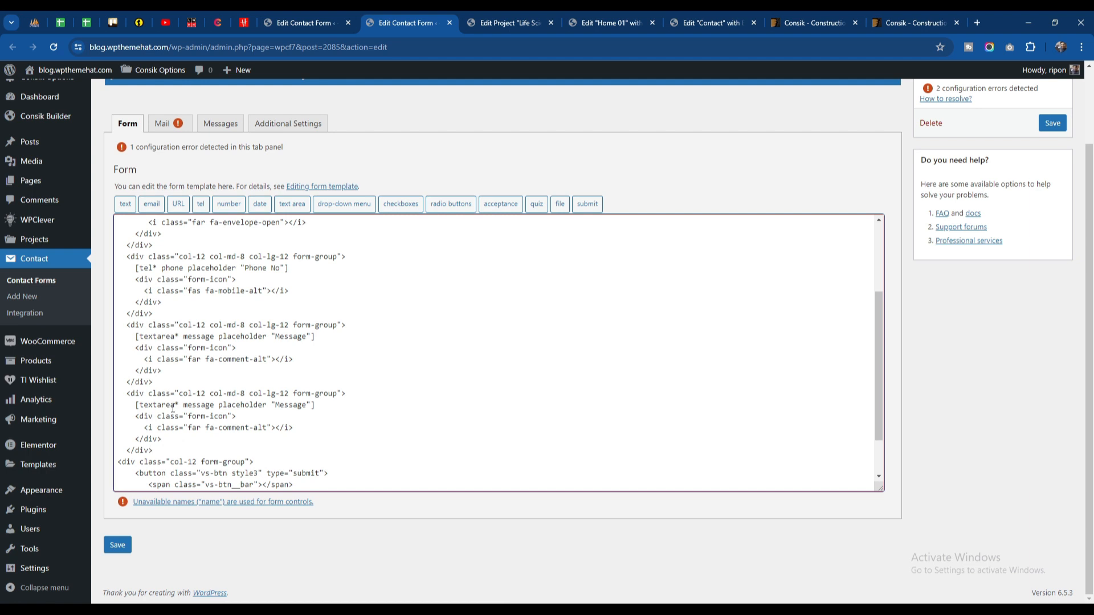
drag(135, 407, 313, 405)
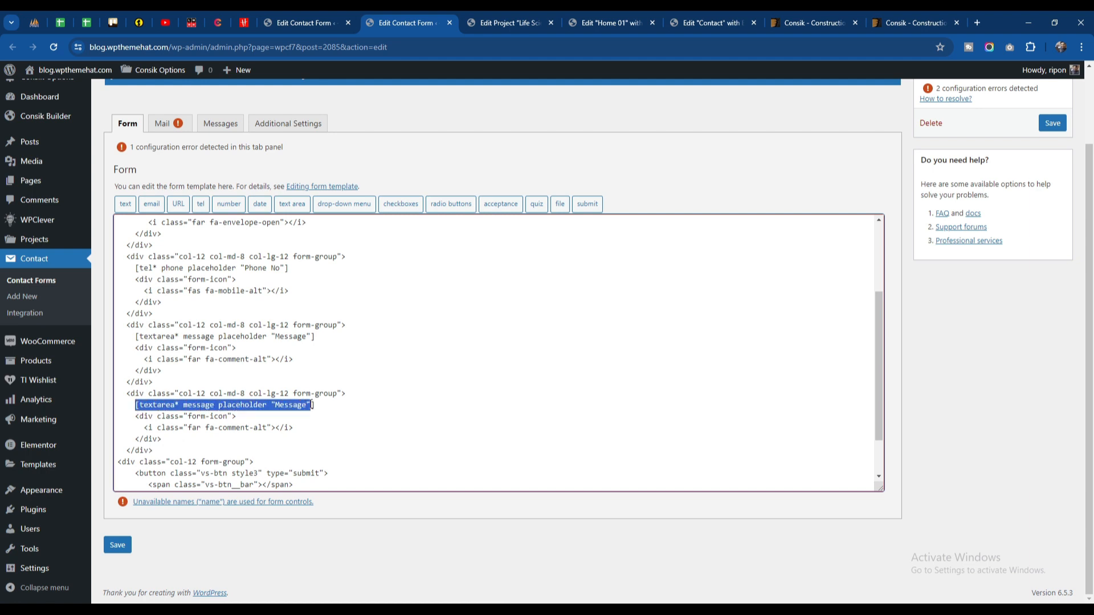
key(ctrl+z)
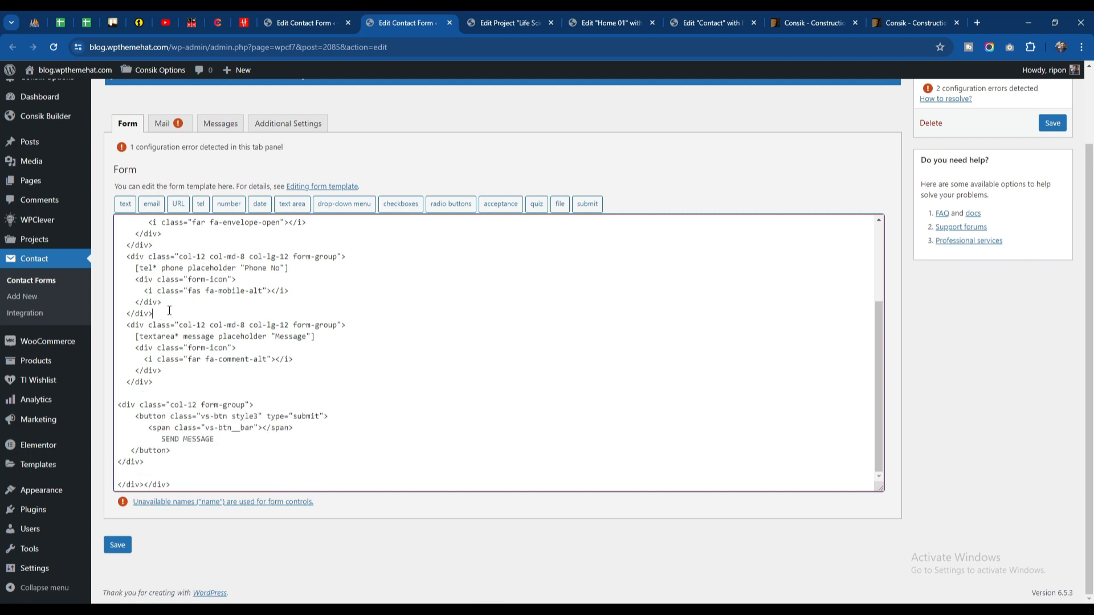
Duplicate the Phone No field block directly above the Message block and remove the tel tag from the copy.
drag(170, 310, 120, 260)
key(ctrl+c)
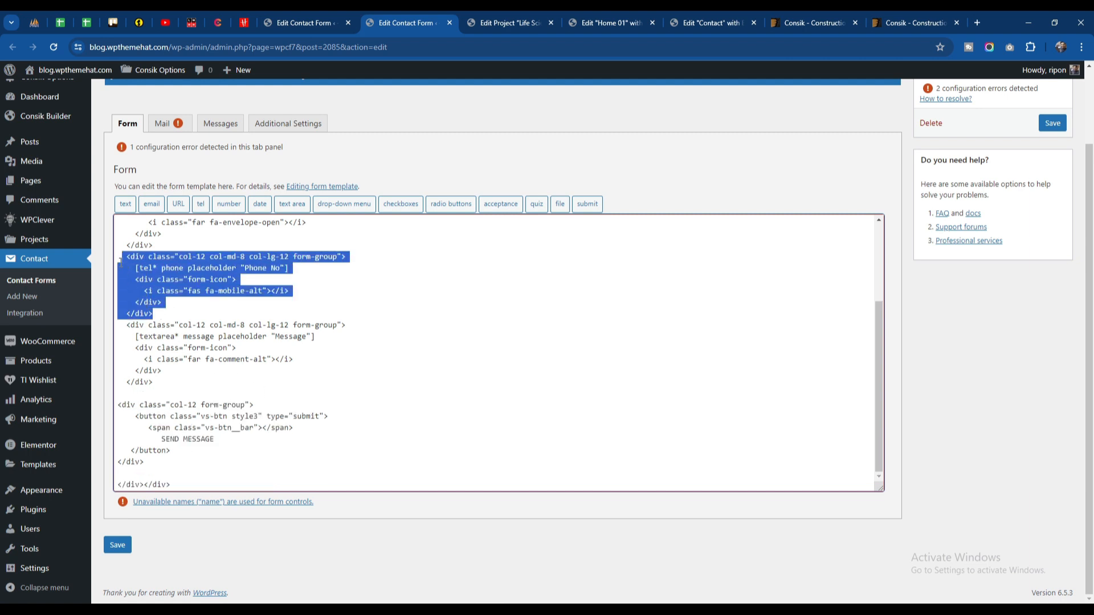
click(181, 315)
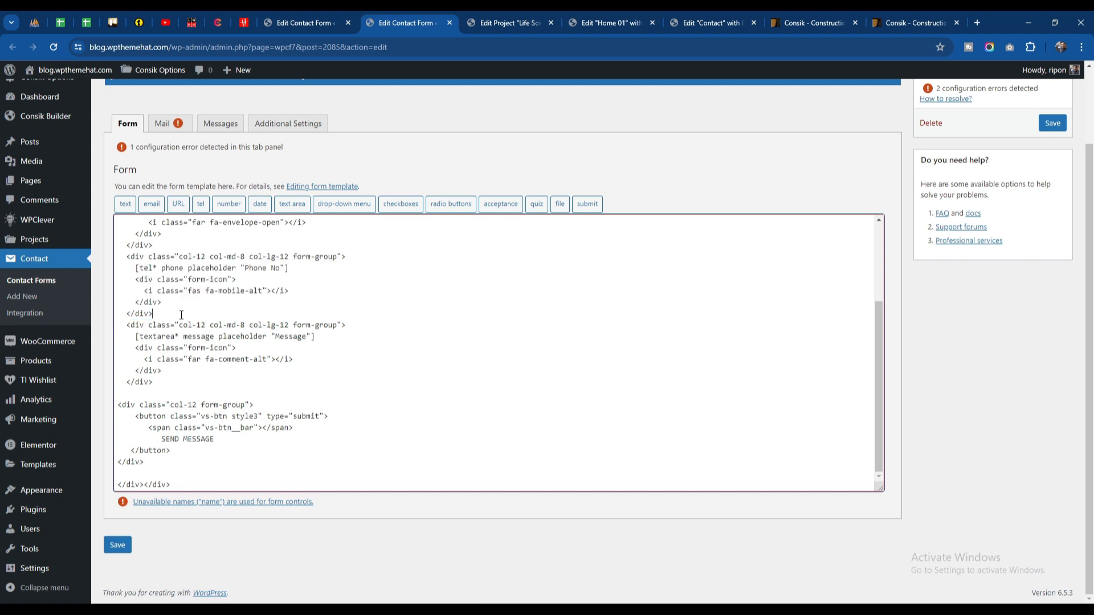
key(Return)
key(ctrl+v)
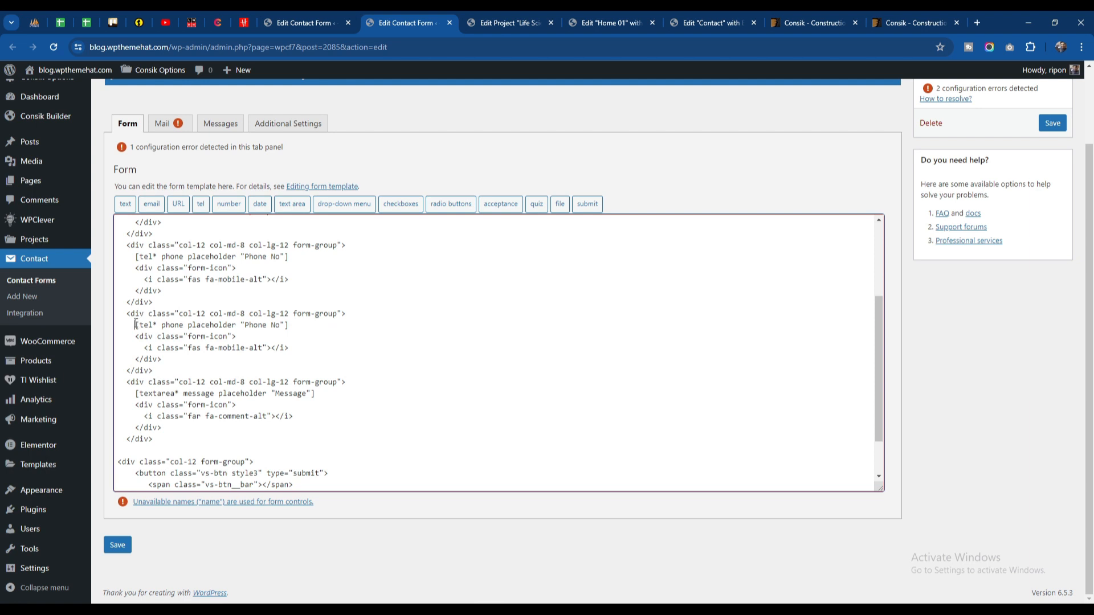
drag(136, 324, 297, 325)
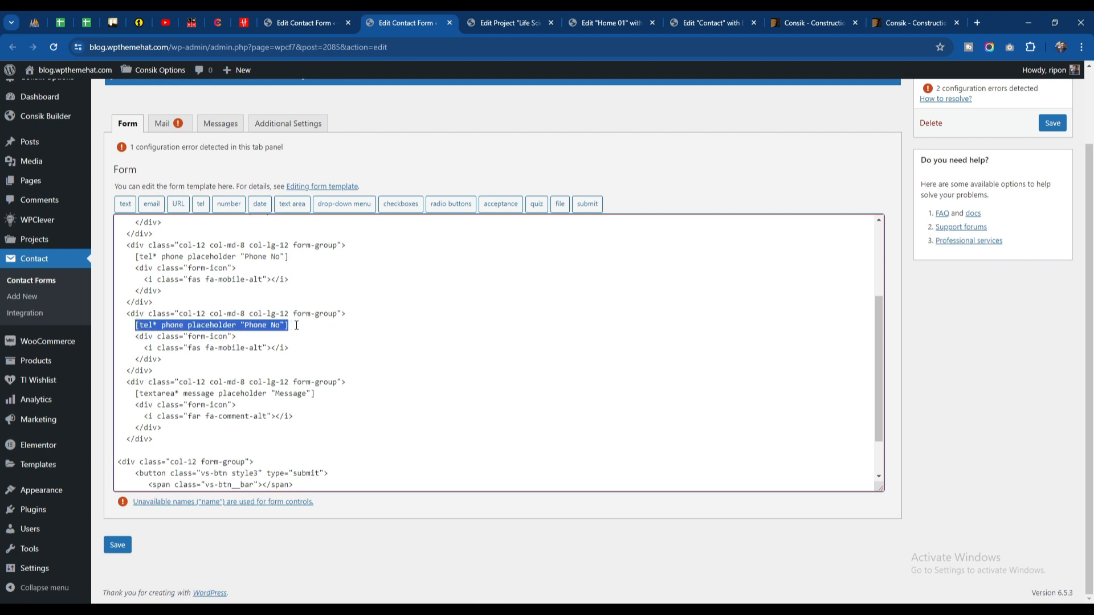
key(Delete)
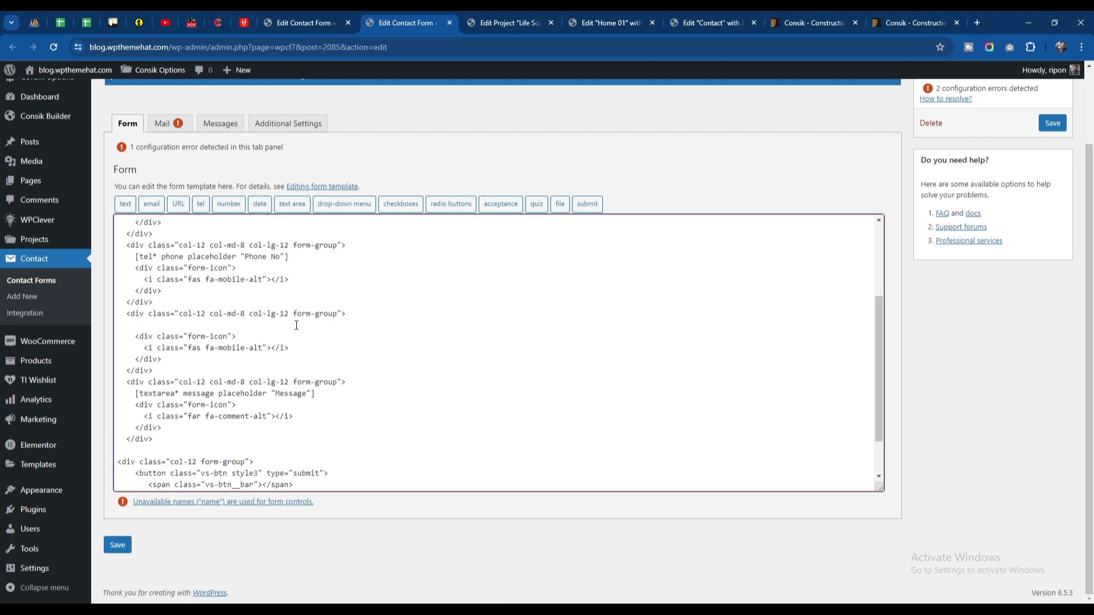
Generate a required text form-tag with "Fax Number" as its placeholder, copy the tag and close the generator.
click(125, 204)
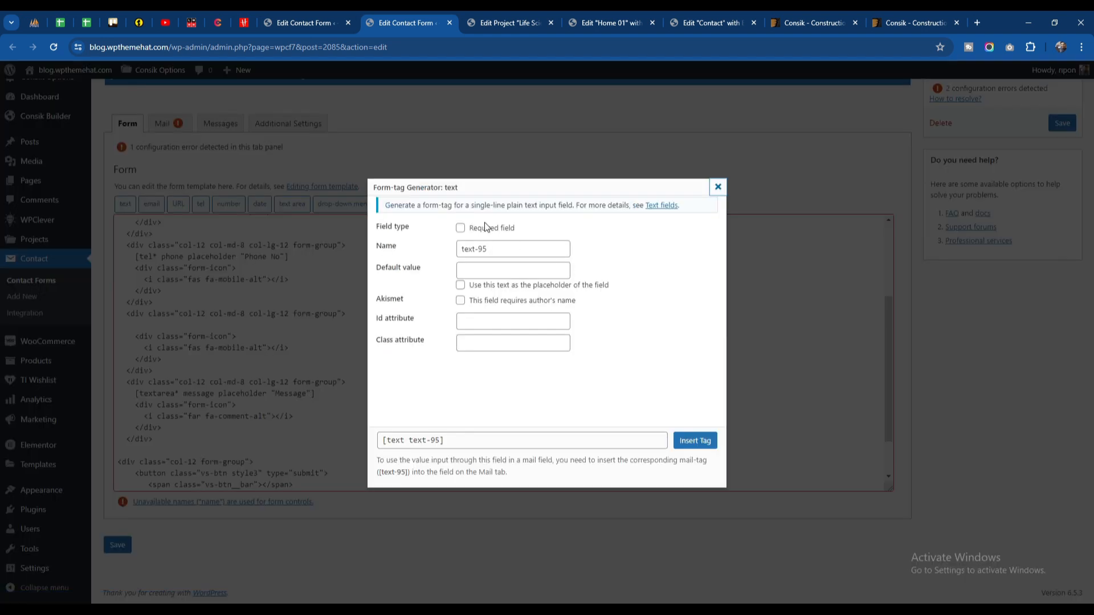
click(486, 233)
click(490, 272)
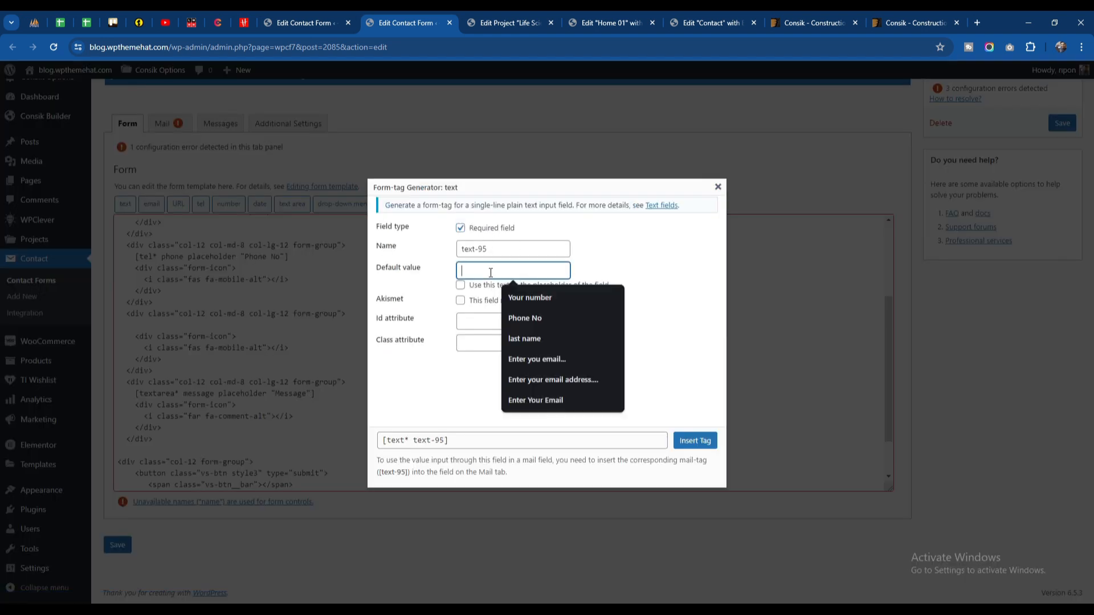
text(Fax Number)
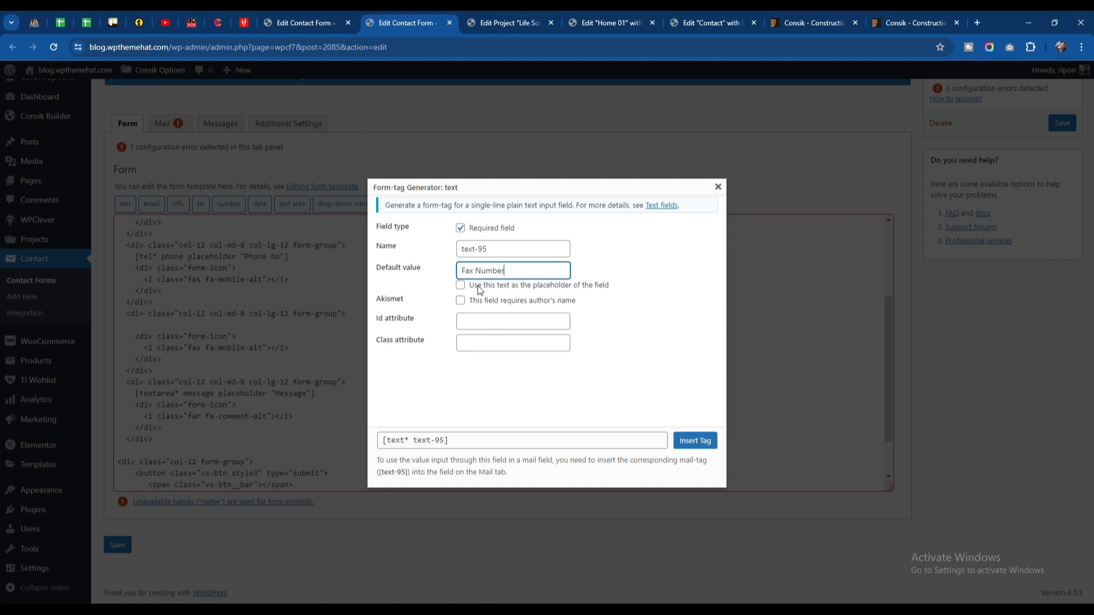
click(478, 286)
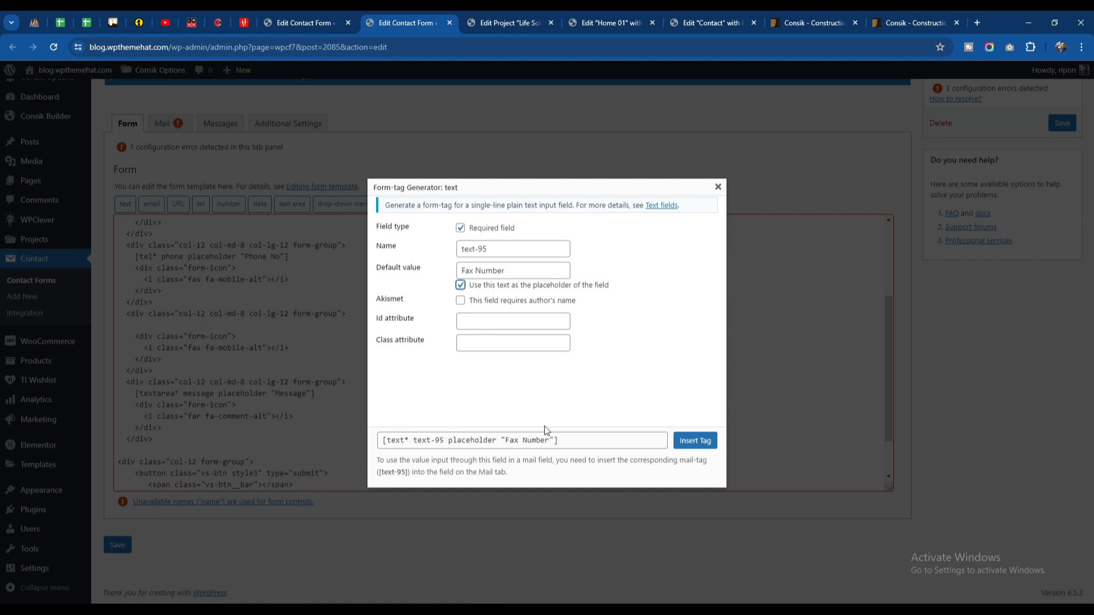
click(505, 343)
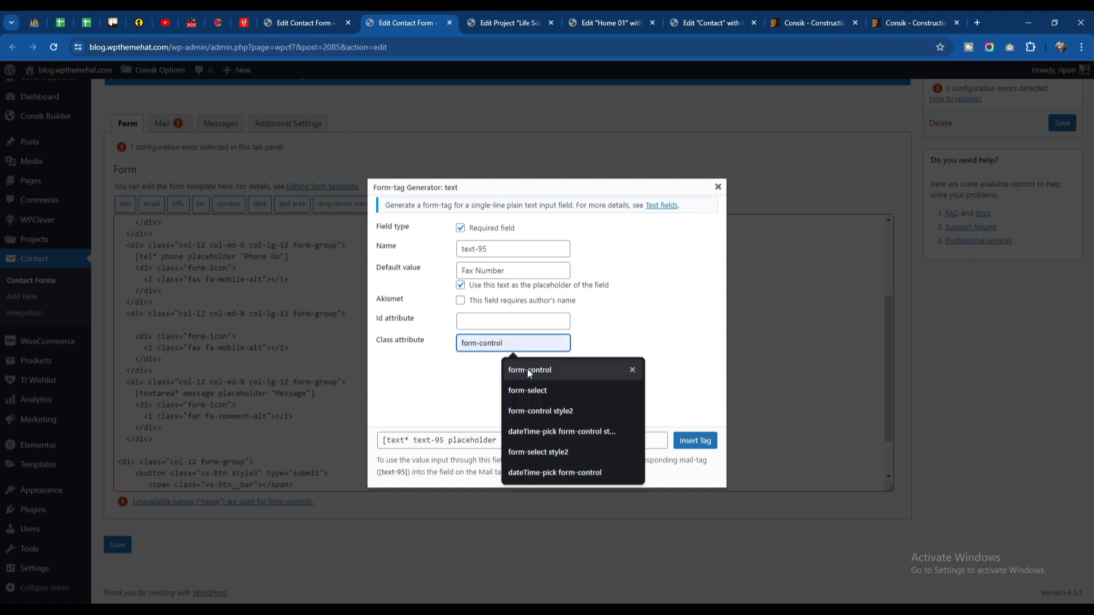
click(462, 388)
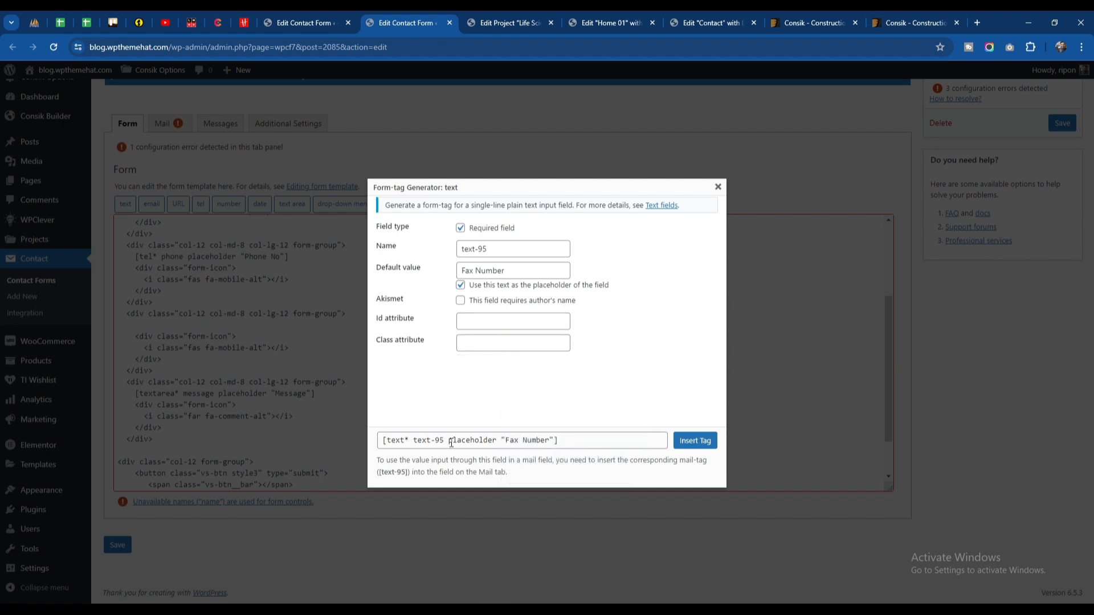
click(579, 438)
key(ctrl+c)
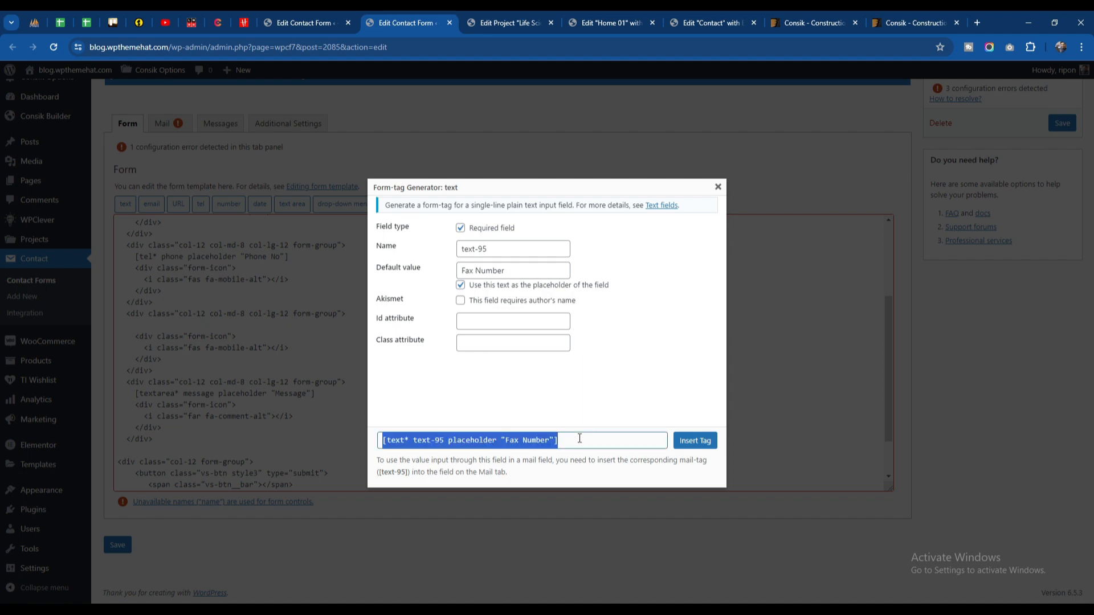
click(718, 186)
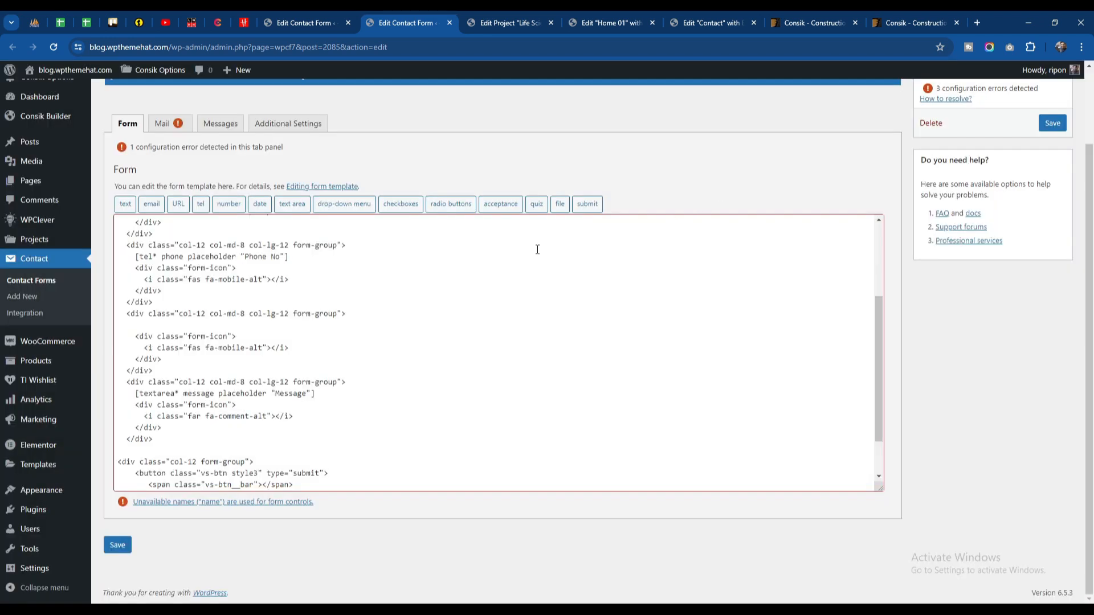
Paste the Fax Number tag into the empty line of the duplicated field block and save Contact Form 3.
click(246, 323)
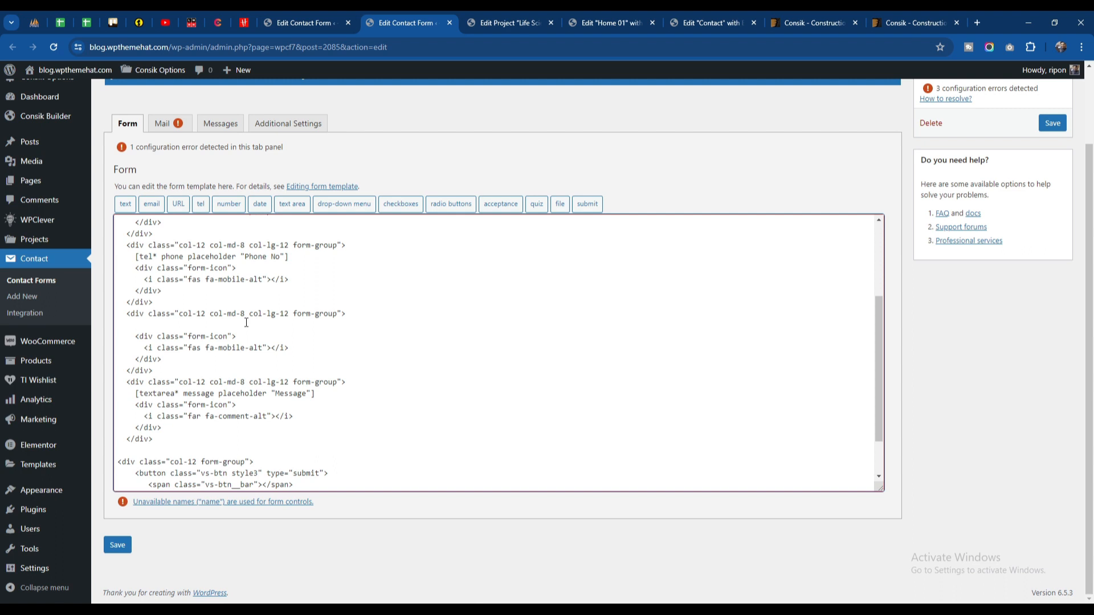
key(ctrl+v)
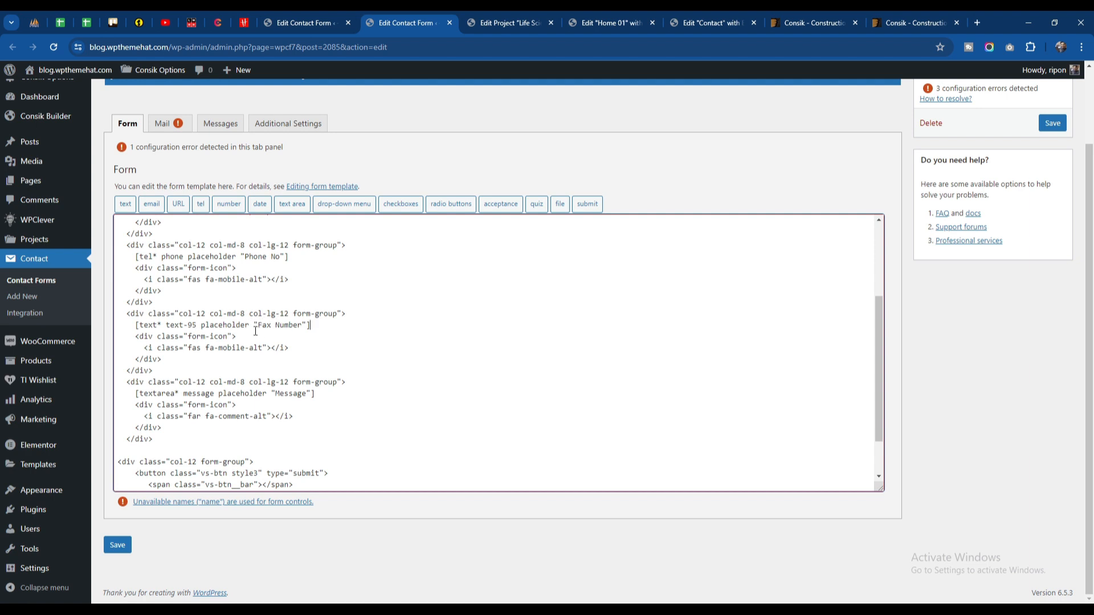
click(228, 349)
click(118, 548)
click(118, 547)
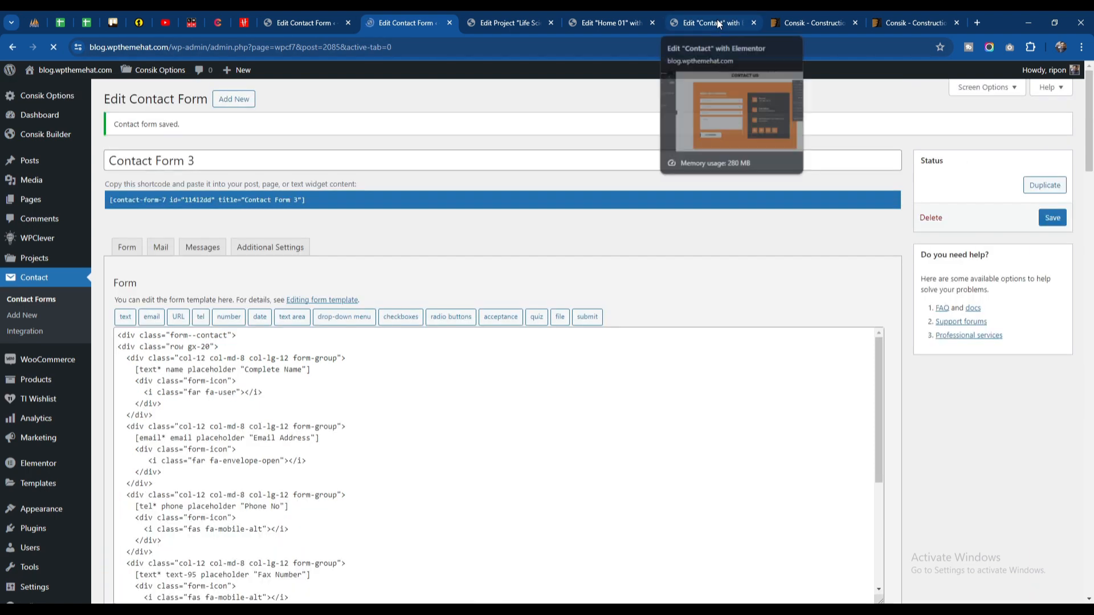
Reload the Contact page in Elementor and check the Send Us a Message form for the Fax Number field.
click(718, 24)
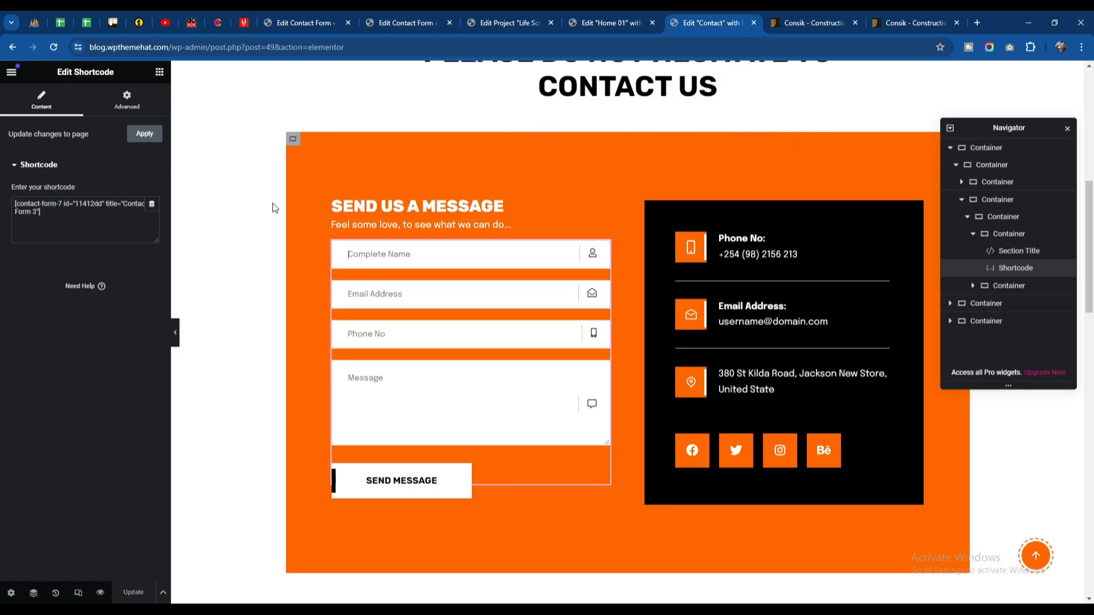
click(53, 48)
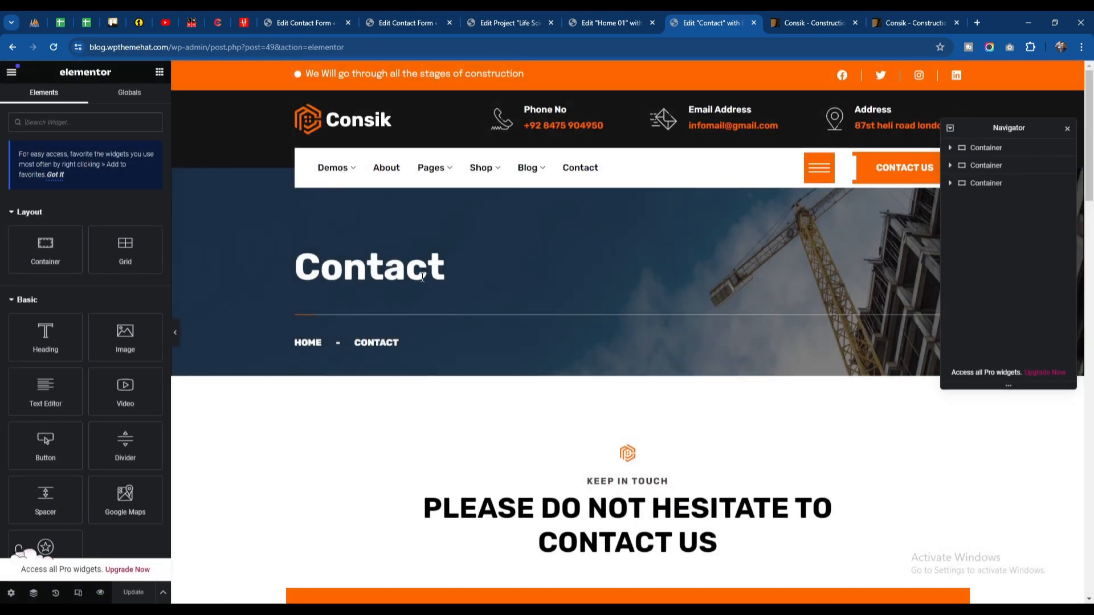
scroll(421, 282, down, 8)
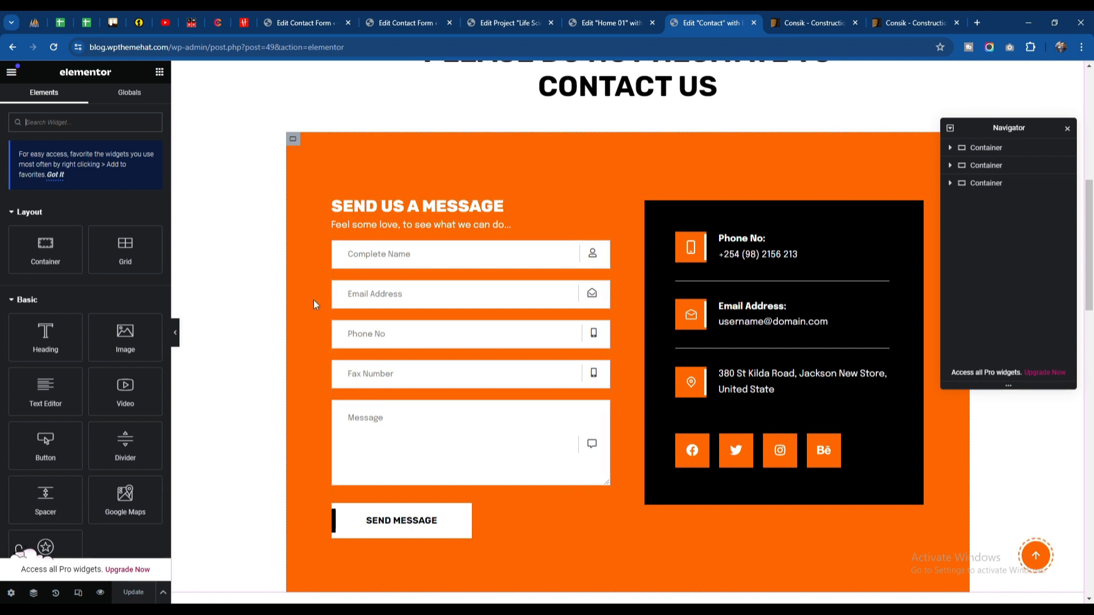
click(417, 252)
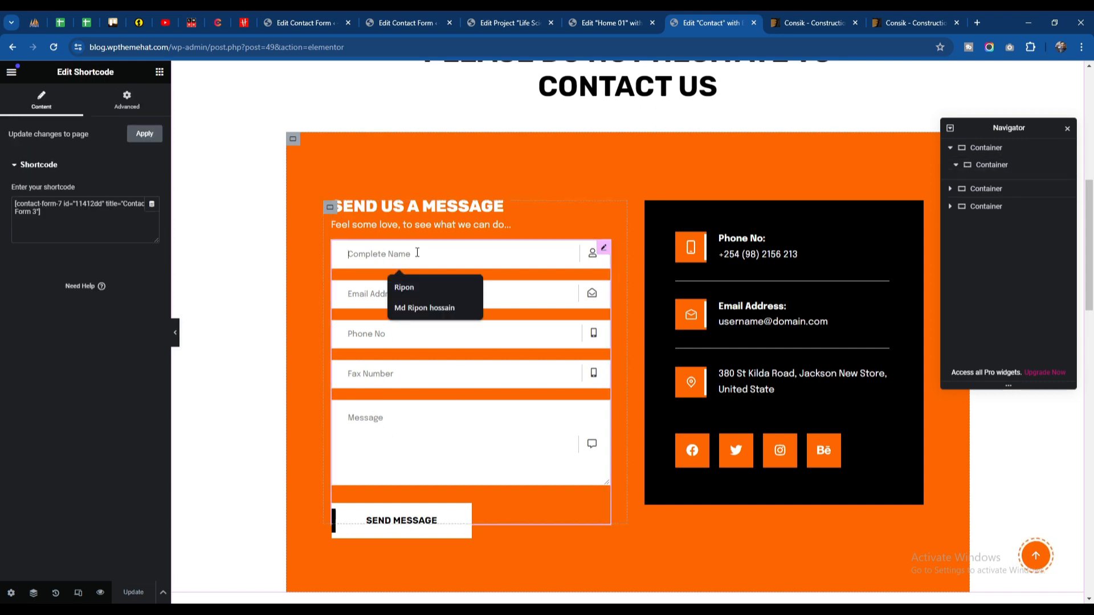
click(365, 299)
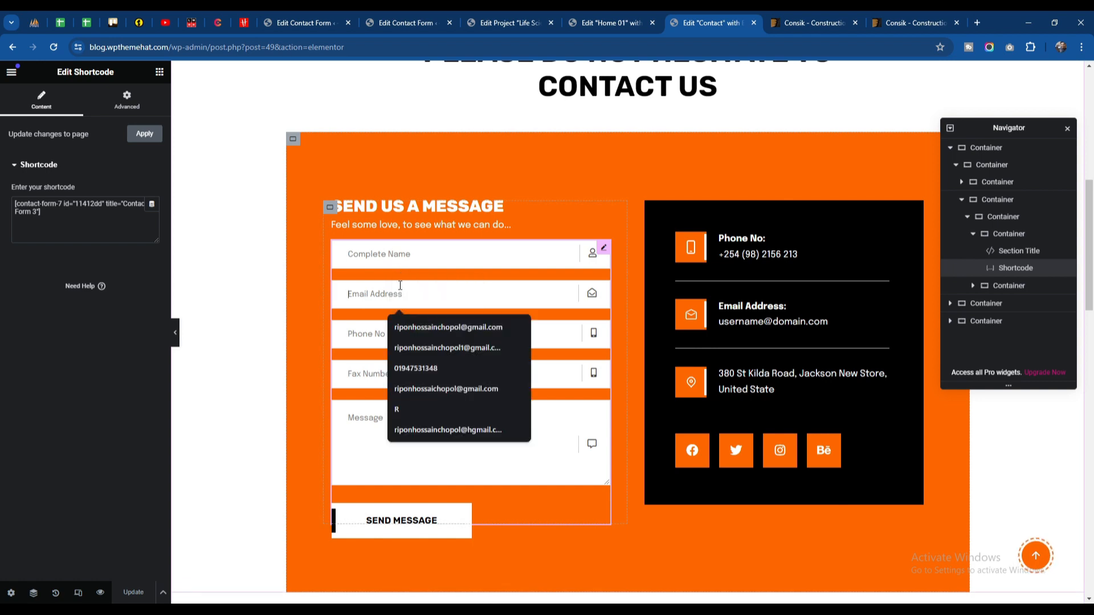
Revisit Contact Form 3's template, then return to the Contact page in Elementor and look through it down to the footer.
click(405, 22)
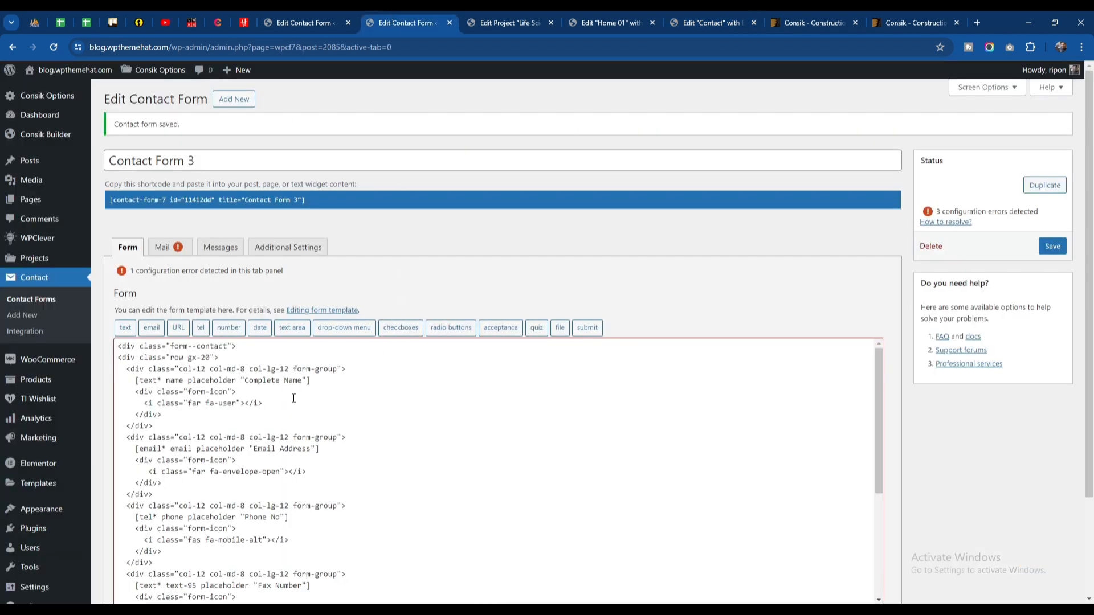
click(705, 23)
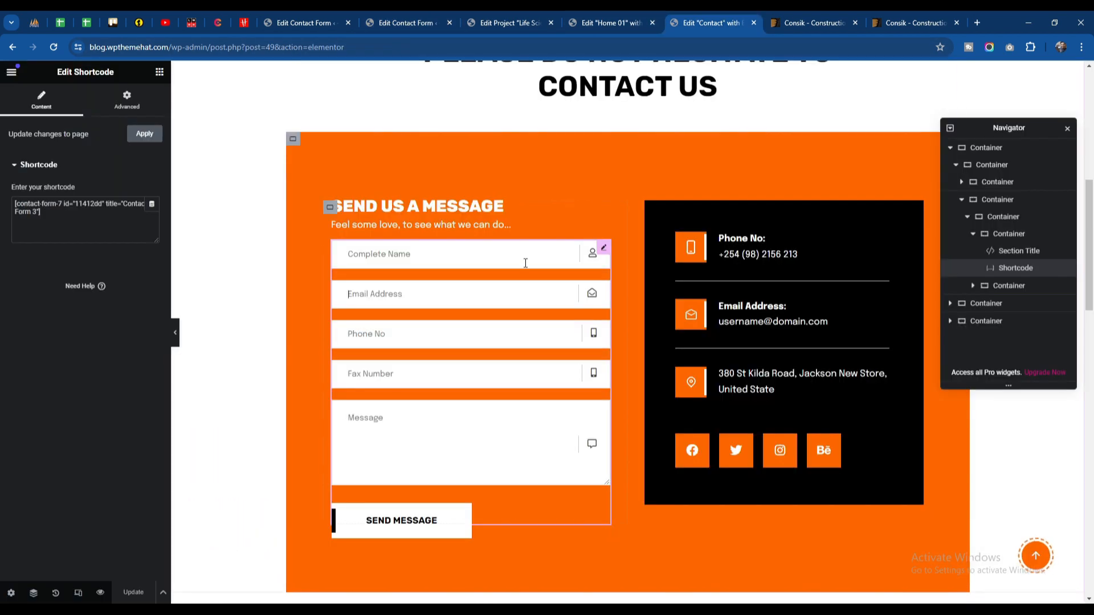
scroll(534, 331, down, 15)
scroll(535, 326, up, 15)
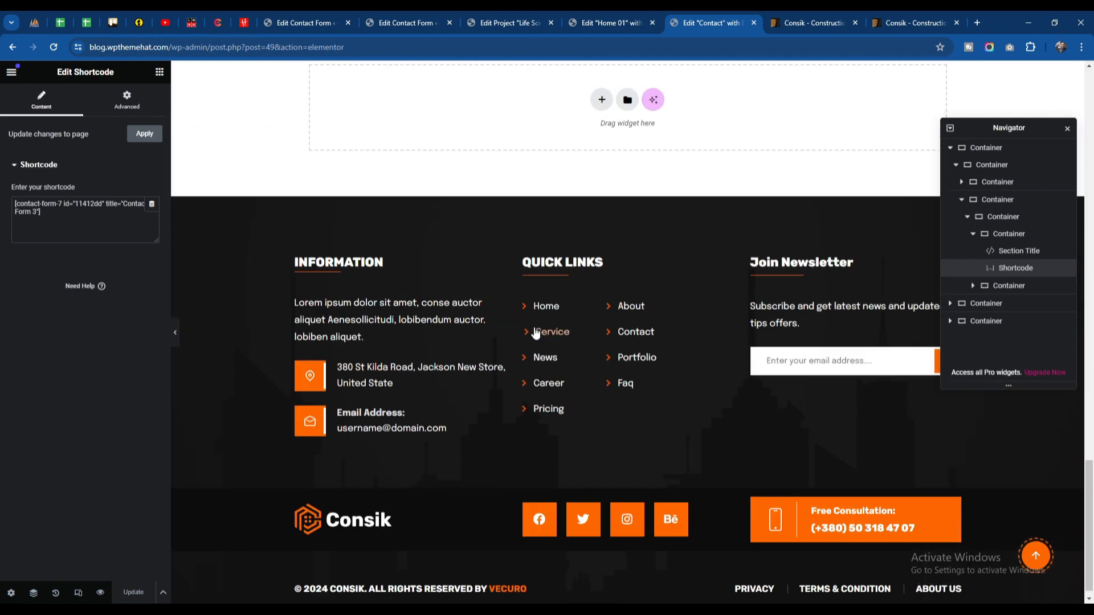
scroll(534, 327, up, 5)
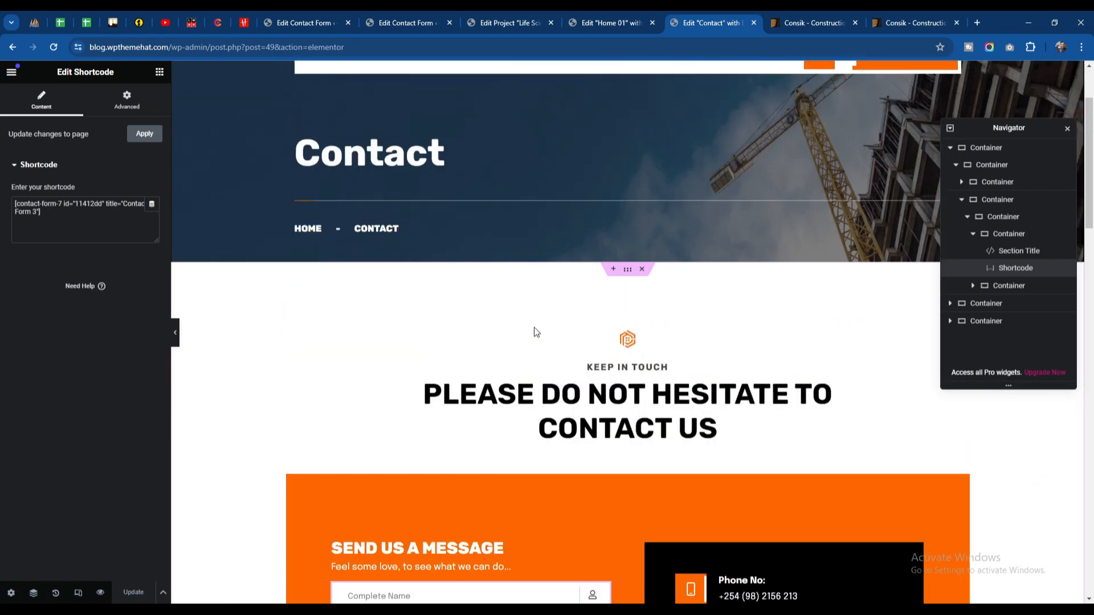